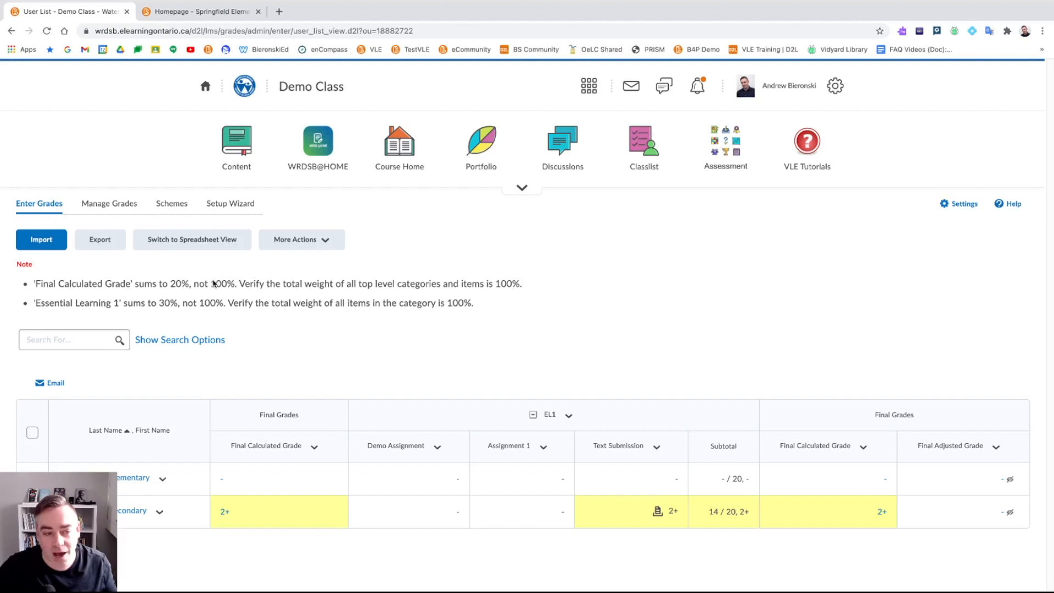
- Go from the assessment tools list to Demo Class content and expand the new Content Experience notice
{"action": "left_click", "coordinate": [725, 156]}
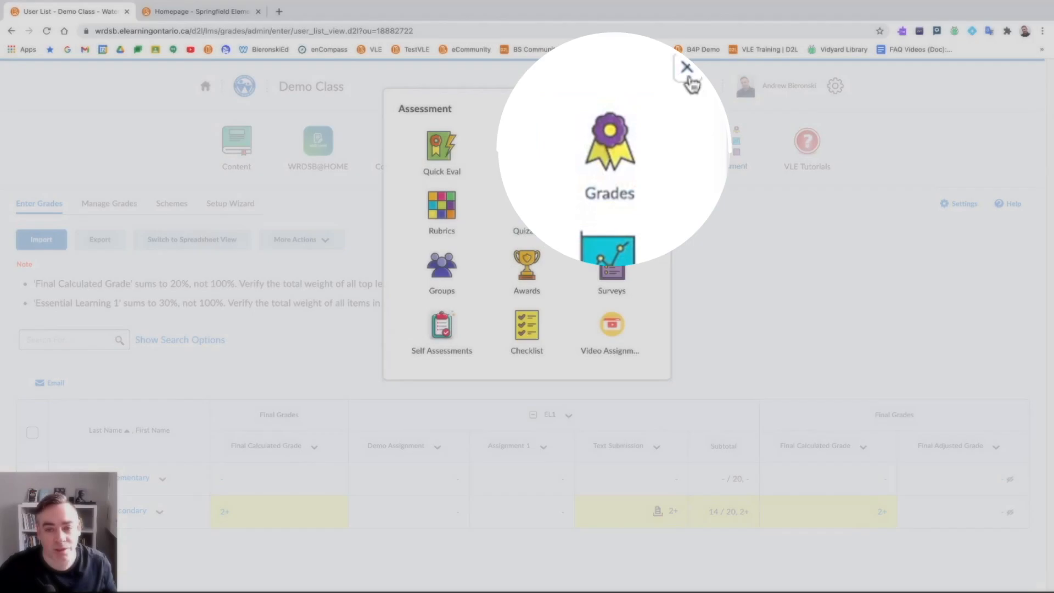
{"action": "left_click", "coordinate": [653, 109]}
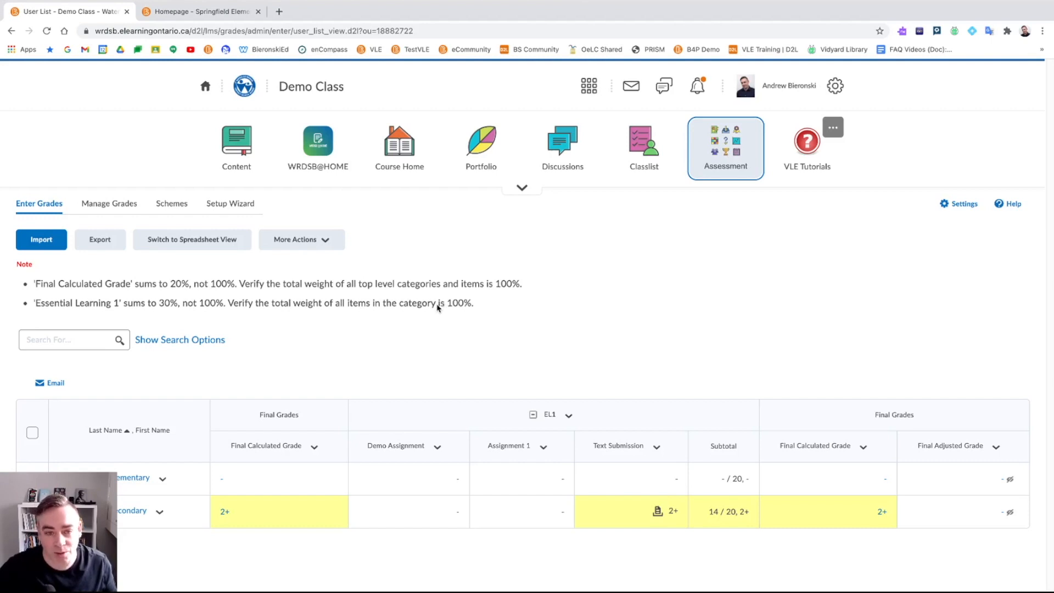
{"action": "left_click", "coordinate": [326, 94]}
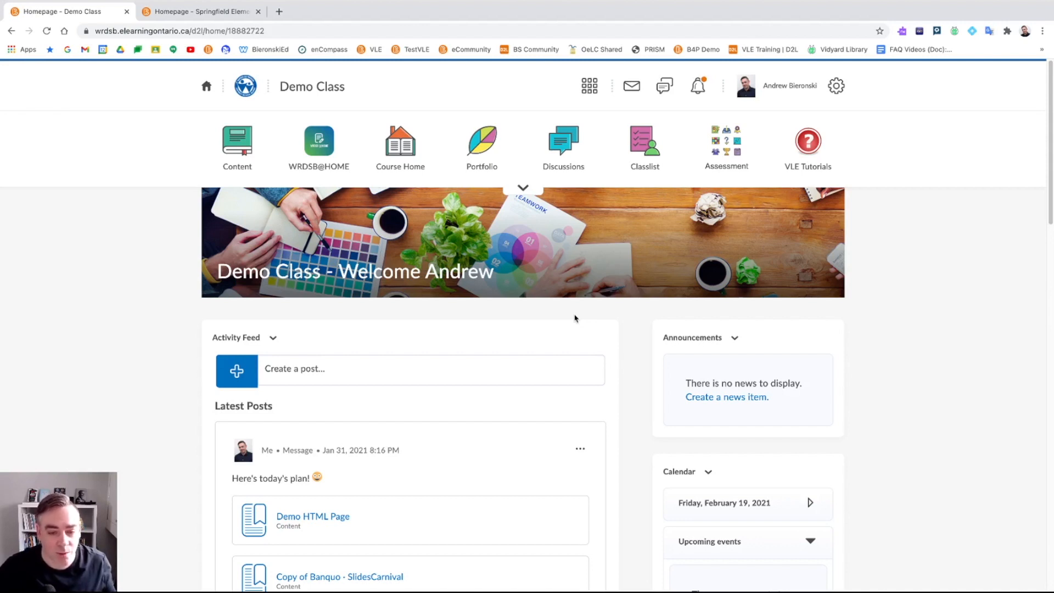
{"action": "left_click", "coordinate": [235, 154]}
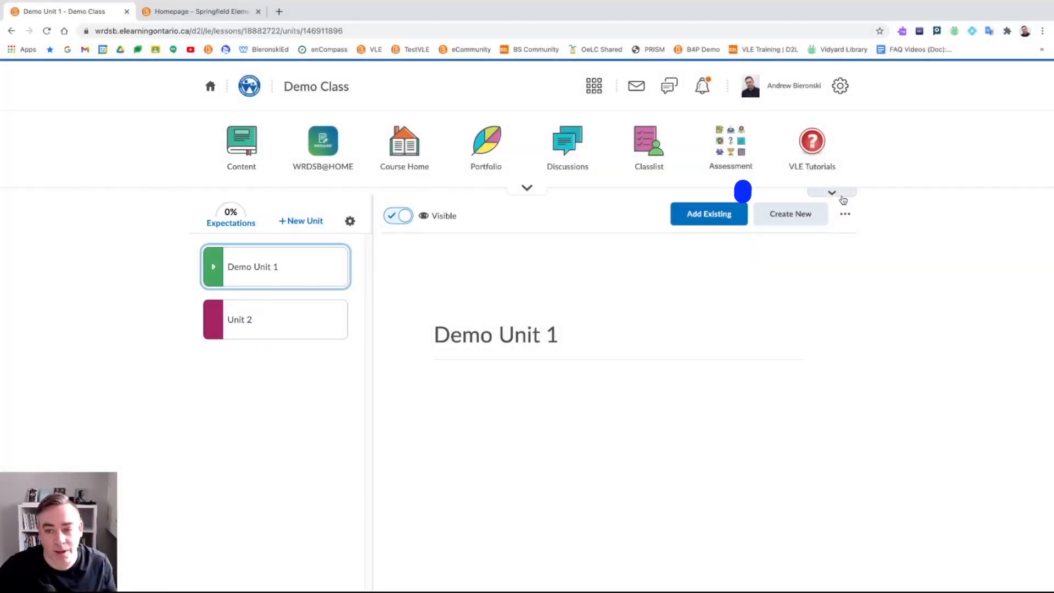
{"action": "left_click", "coordinate": [841, 196]}
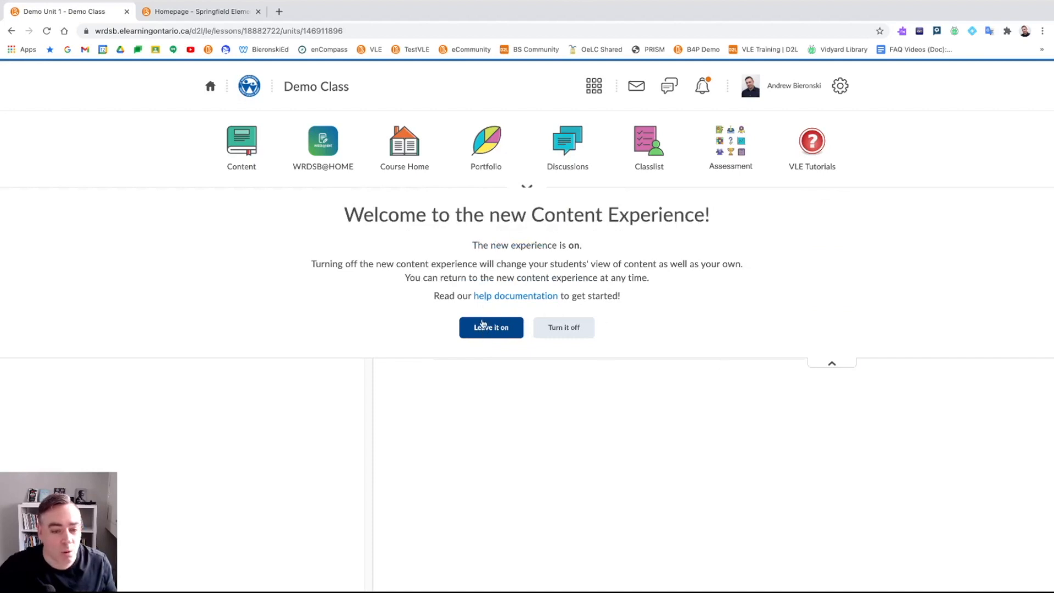
- Check Expectations shows 0% coverage with none assigned, then return to the Demo Unit 1 content page
{"action": "left_click", "coordinate": [834, 363]}
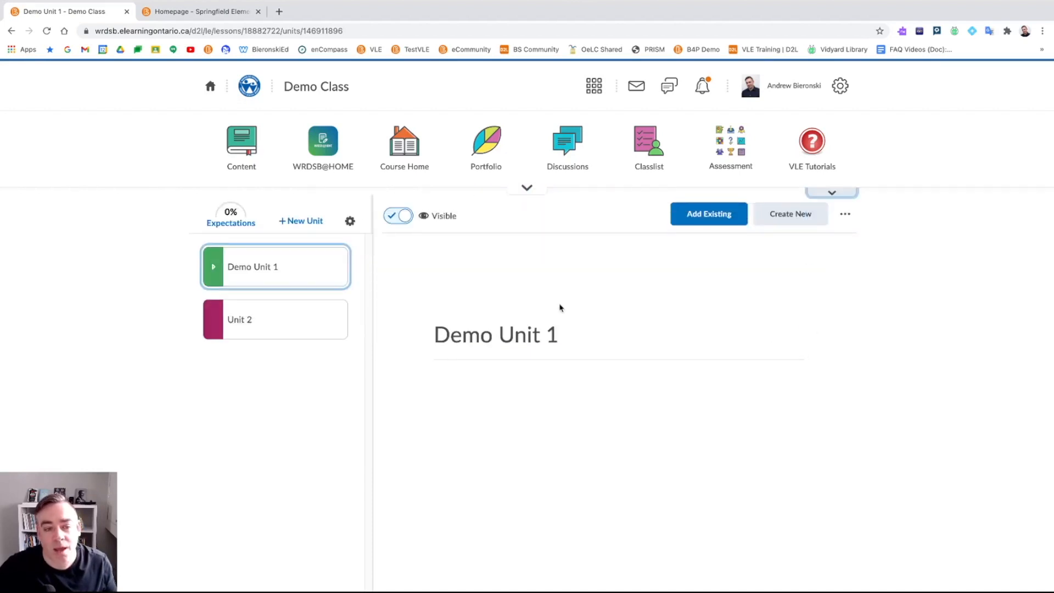
{"action": "left_click", "coordinate": [235, 223]}
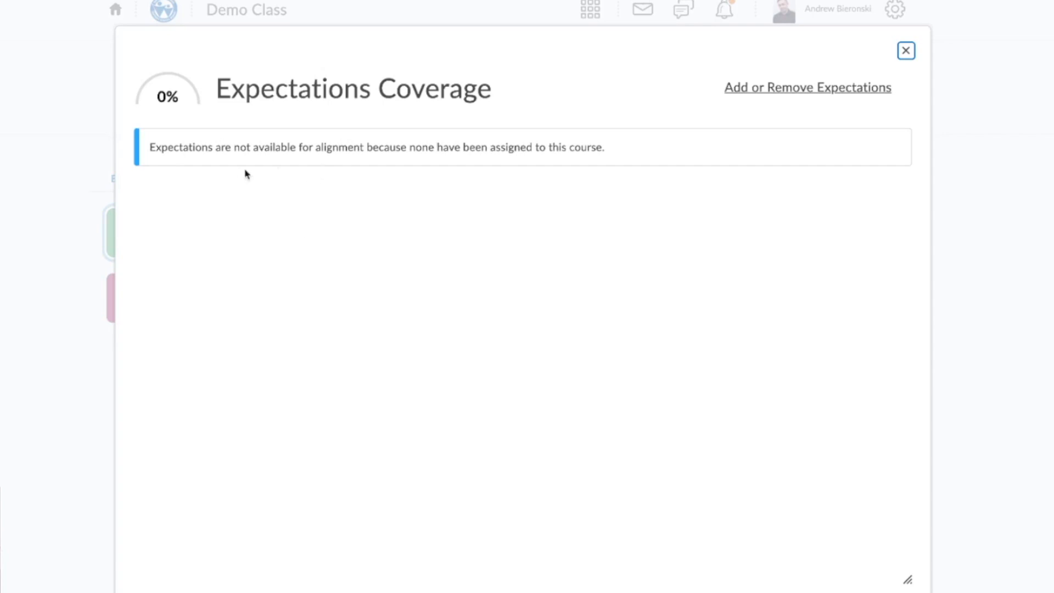
{"action": "left_click", "coordinate": [801, 91]}
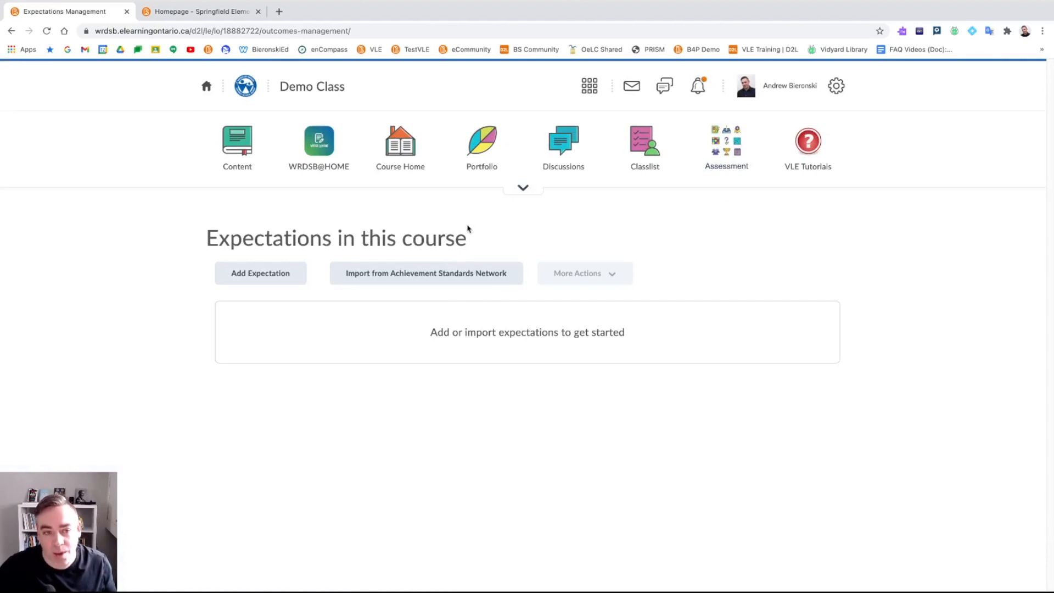
{"action": "left_click", "coordinate": [242, 156]}
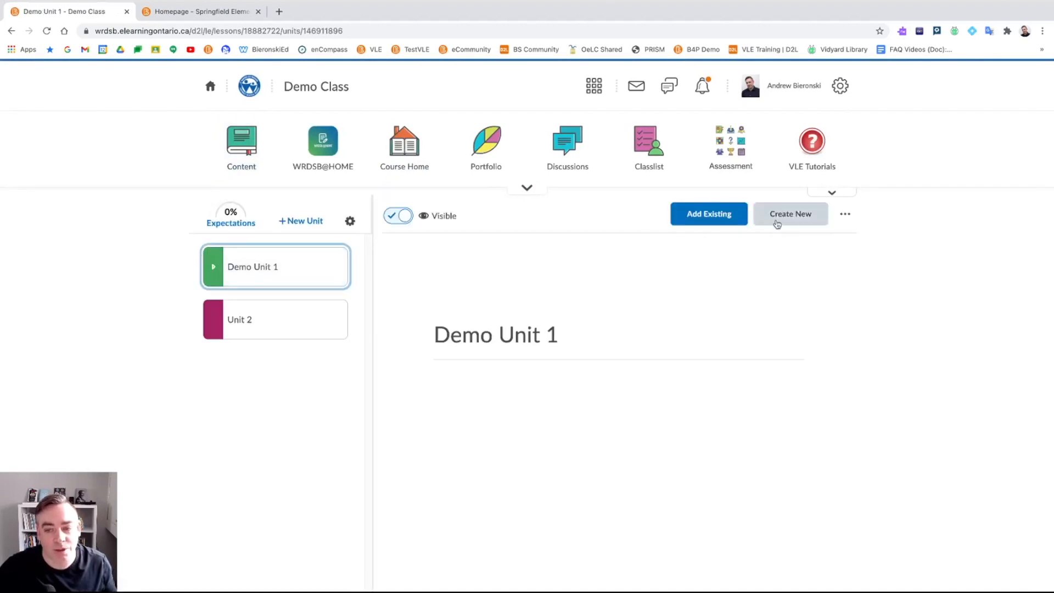
- Expand the full course navbar from Demo Unit 1 and open Edit Course
{"action": "left_click", "coordinate": [844, 217]}
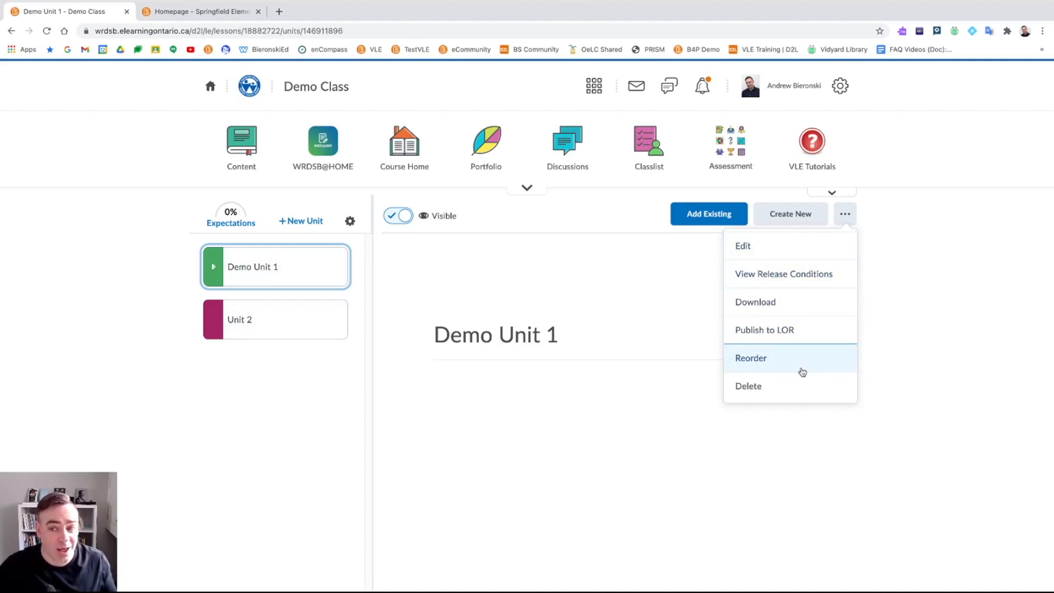
{"action": "left_click", "coordinate": [664, 289]}
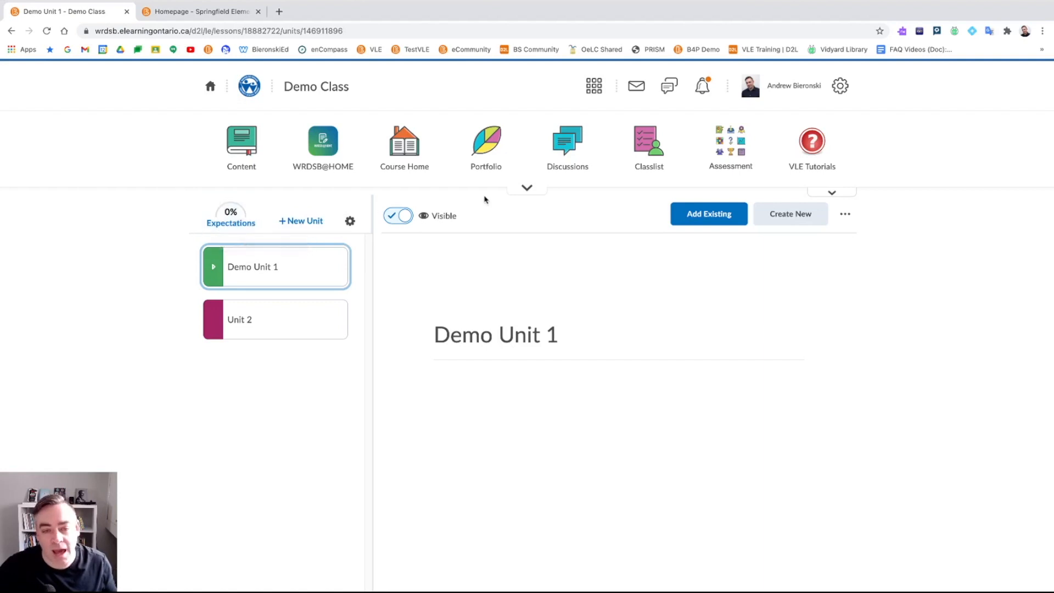
{"action": "left_click", "coordinate": [527, 191]}
{"action": "left_click", "coordinate": [314, 218]}
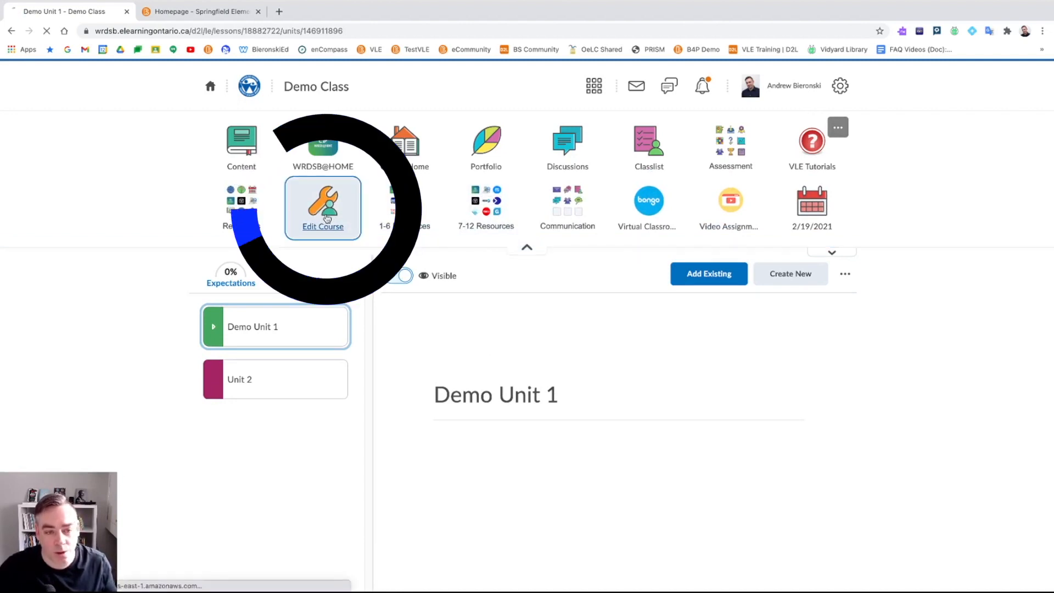
- From Course Administration's Assessment section, open the Demo Class Expectations page, which lists none yet
{"action": "left_click", "coordinate": [327, 217]}
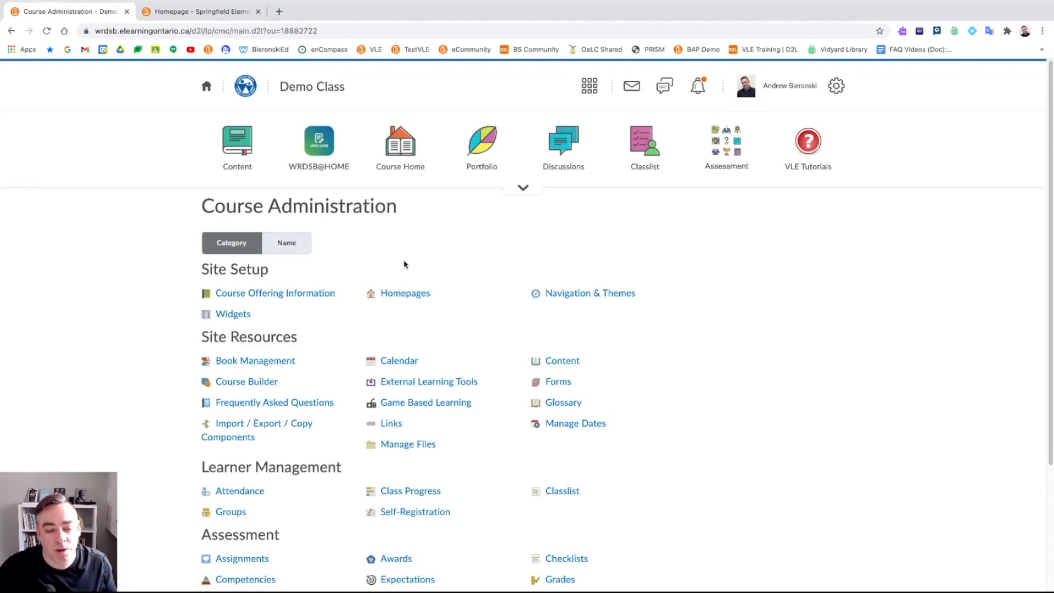
{"action": "scroll", "coordinate": [409, 257], "scroll_direction": "down", "scroll_amount": 1}
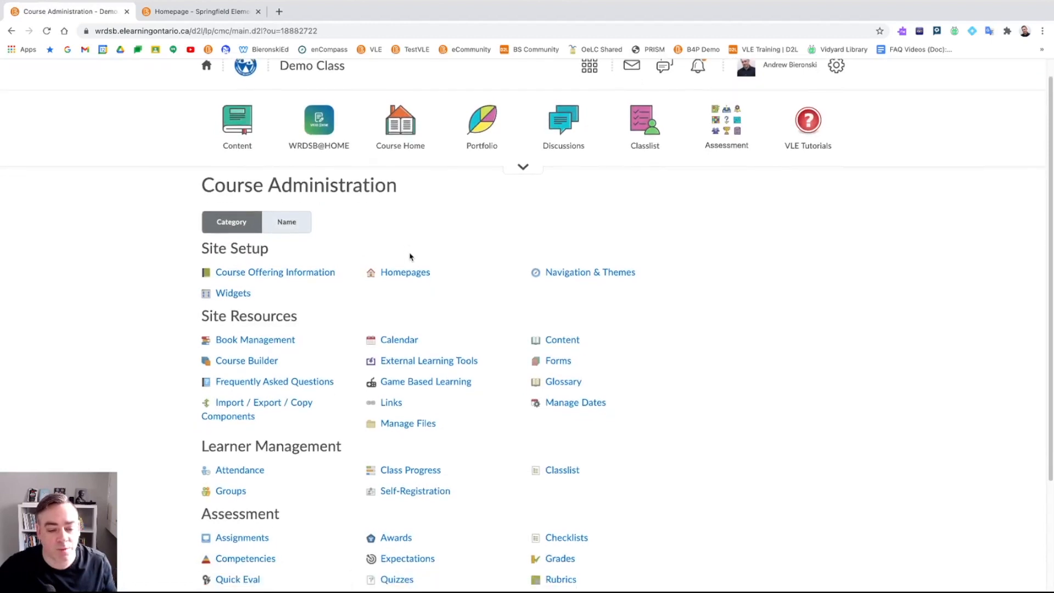
{"action": "scroll", "coordinate": [410, 256], "scroll_direction": "down", "scroll_amount": 1}
{"action": "left_click_drag", "start_coordinate": [203, 408], "coordinate": [317, 414]}
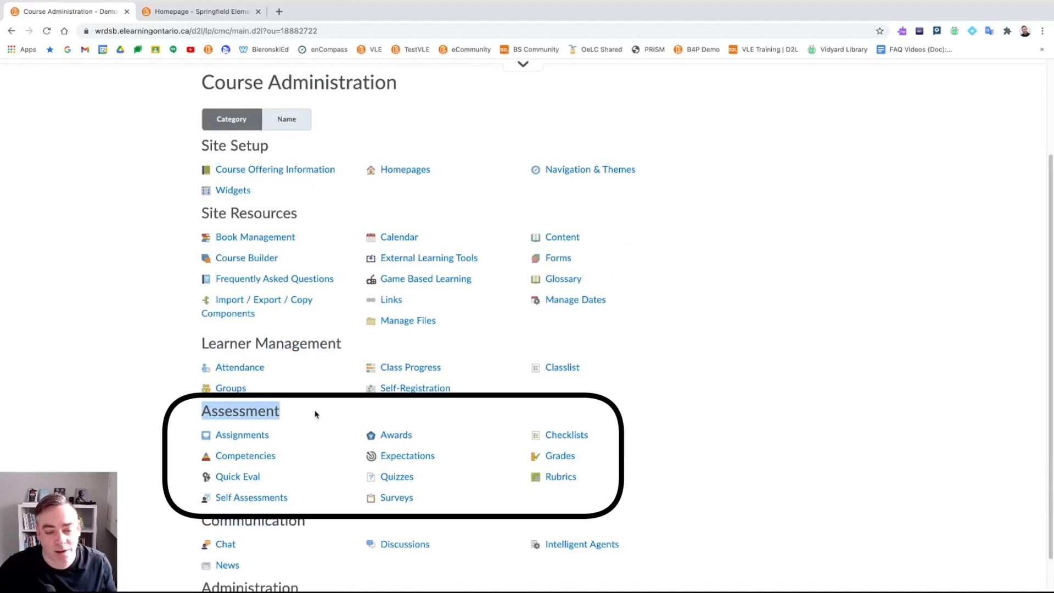
{"action": "left_click", "coordinate": [403, 456]}
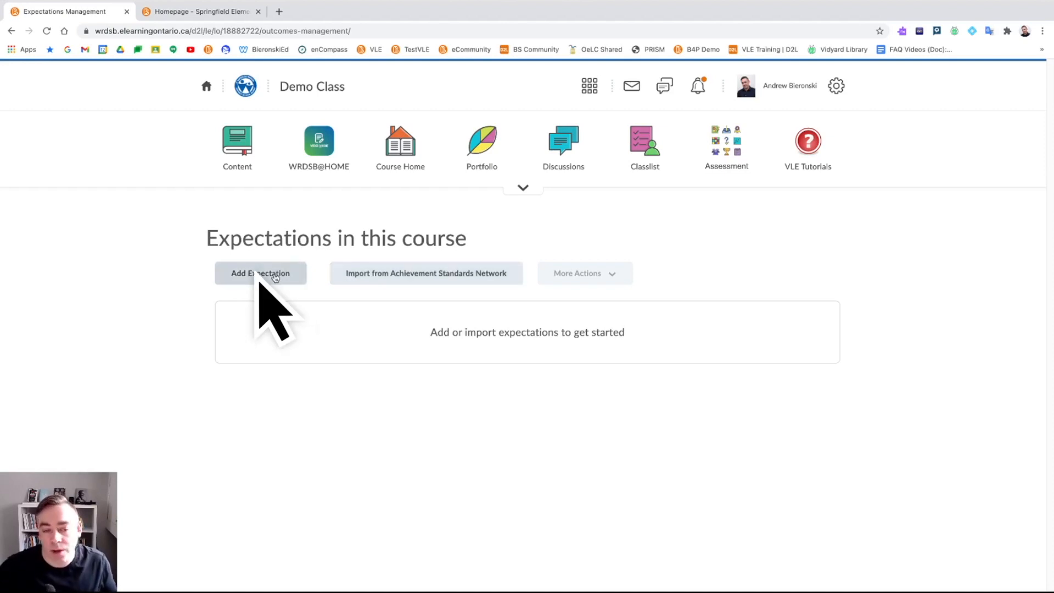
{"action": "left_click", "coordinate": [274, 276]}
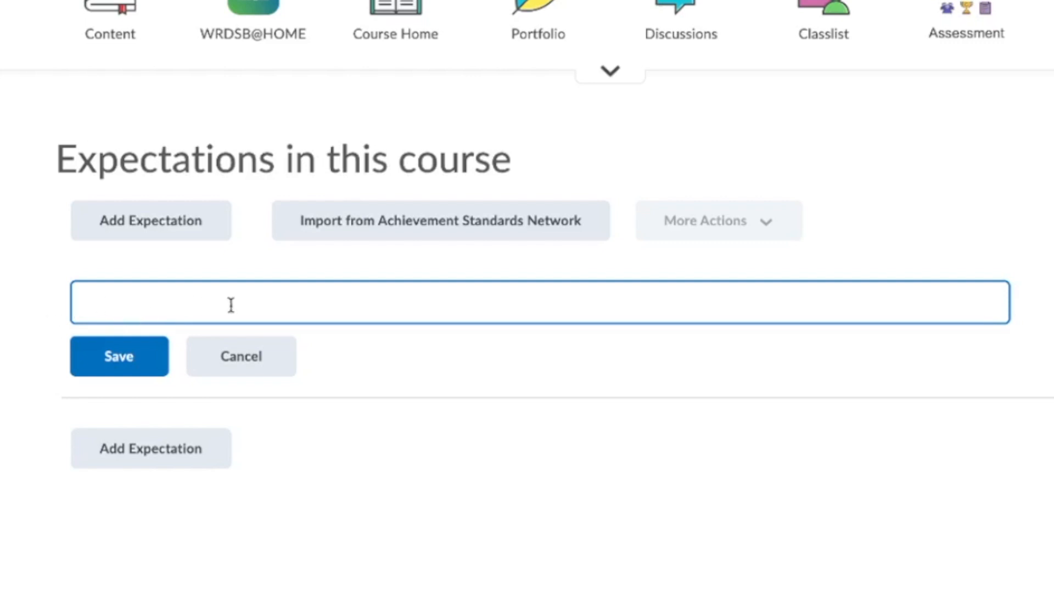
{"action": "type", "text": "Essential"}
{"action": "key", "text": "BackSpace"}
{"action": "key", "text": "BackSpace"}
{"action": "key", "text": "BackSpace"}
{"action": "key", "text": "BackSpace"}
{"action": "key", "text": "BackSpace"}
{"action": "key", "text": "BackSpace"}
{"action": "key", "text": "BackSpace"}
{"action": "key", "text": "BackSpace"}
{"action": "key", "text": "BackSpace"}
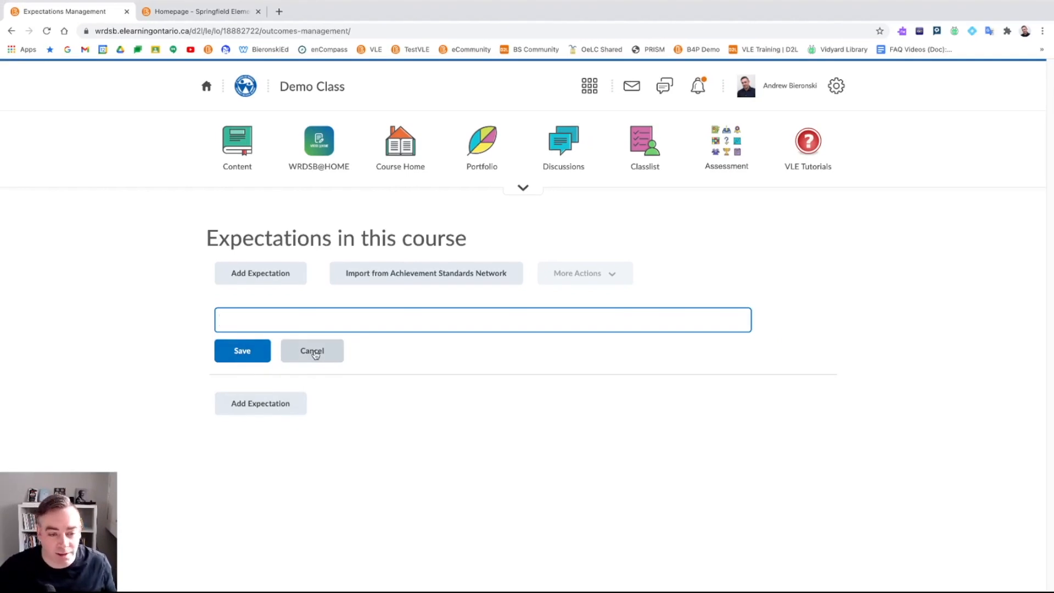
{"action": "left_click", "coordinate": [315, 354]}
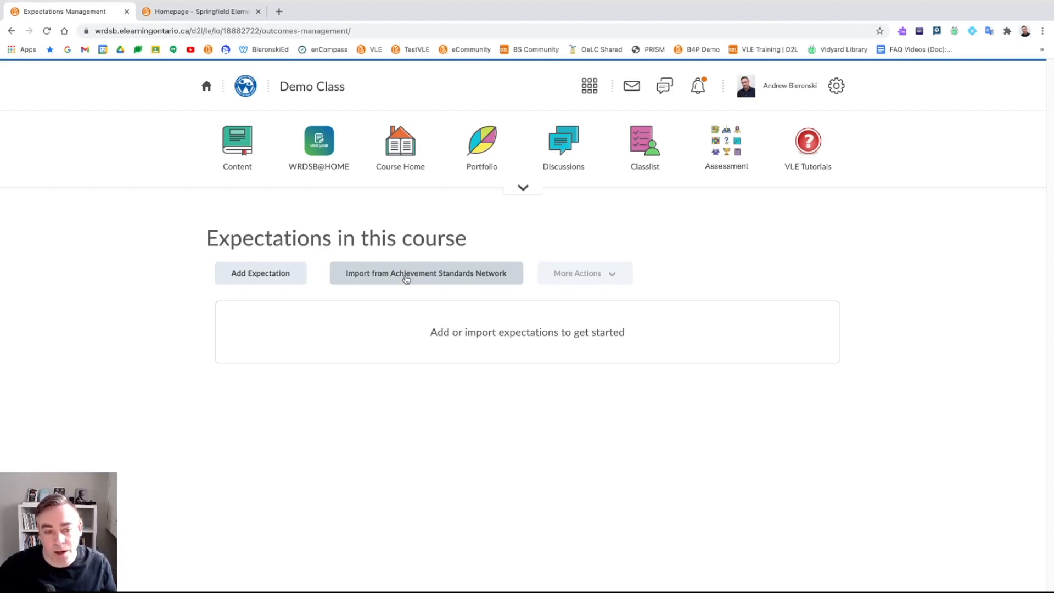
- Start an Achievement Standards Network import with Ontario as the jurisdiction
{"action": "left_click", "coordinate": [405, 280]}
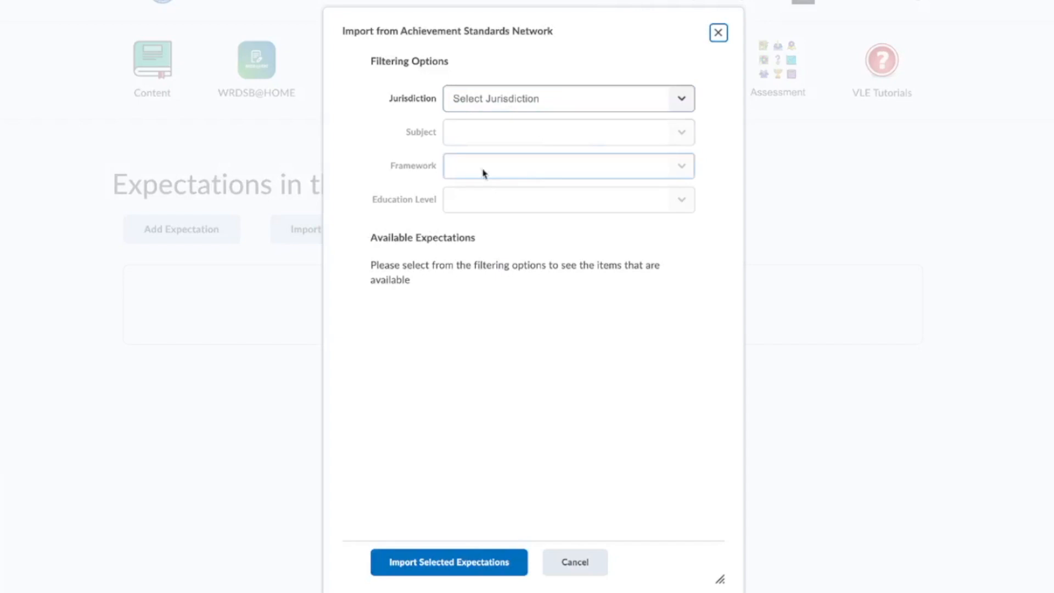
{"action": "left_click", "coordinate": [549, 104]}
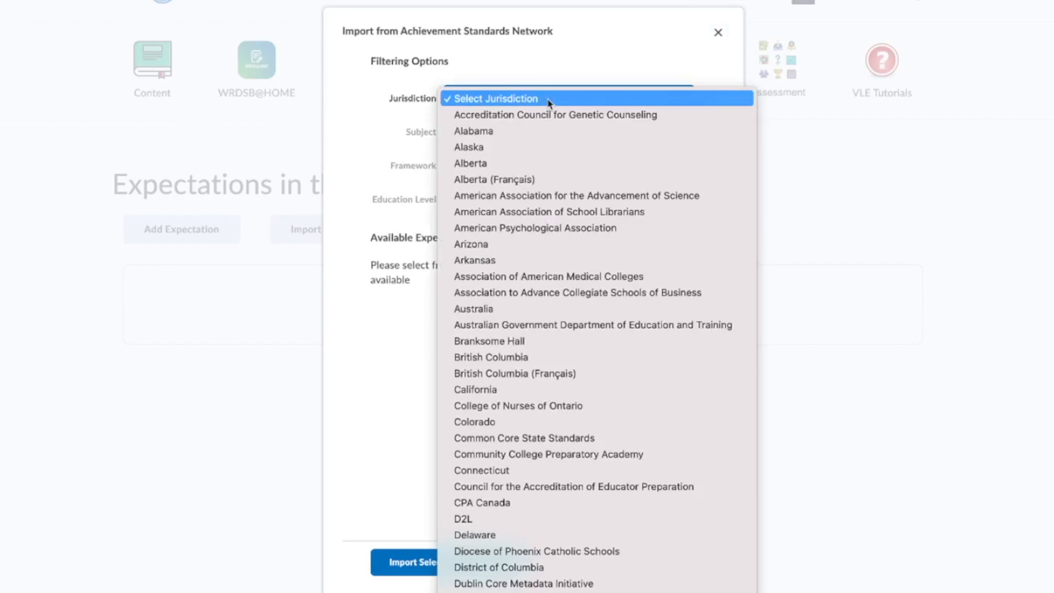
{"action": "scroll", "coordinate": [549, 103], "scroll_direction": "down", "scroll_amount": 10}
{"action": "scroll", "coordinate": [549, 104], "scroll_direction": "down", "scroll_amount": 1}
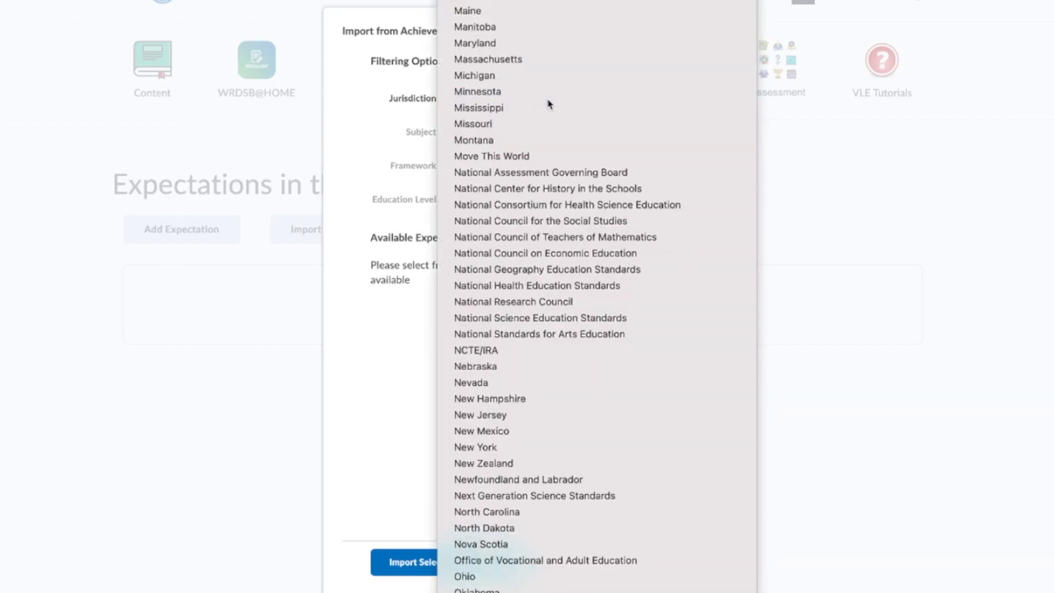
{"action": "scroll", "coordinate": [551, 522], "scroll_direction": "down", "scroll_amount": 3}
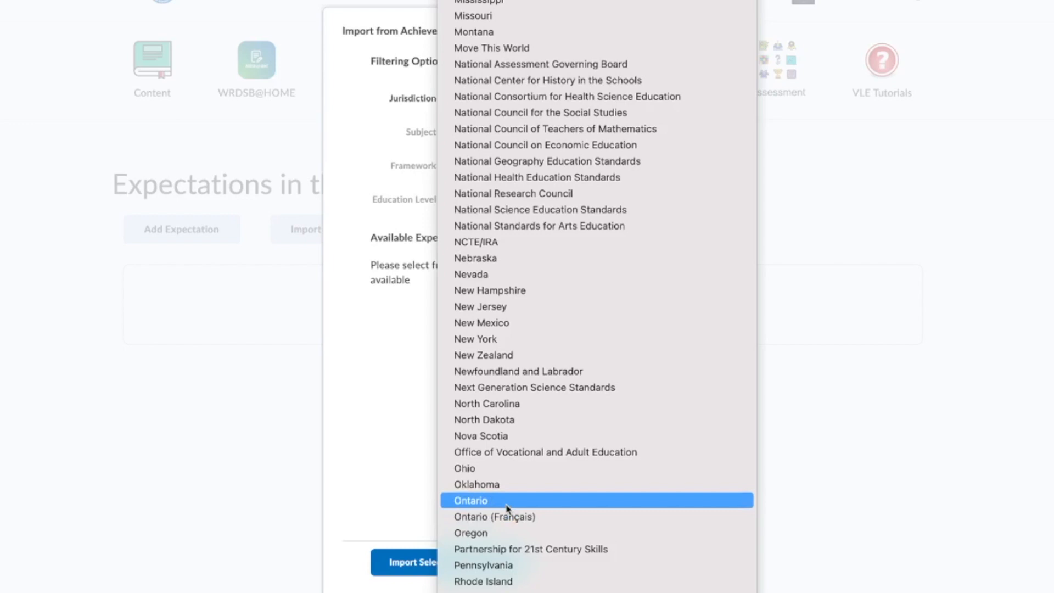
{"action": "left_click", "coordinate": [506, 502]}
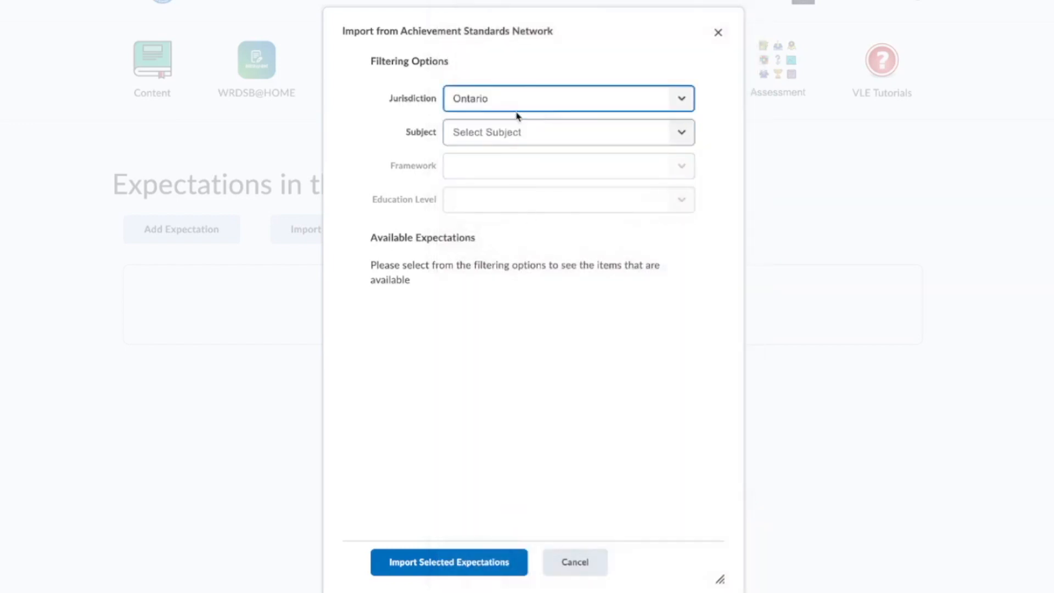
- Filter to subject English, framework Grades 9 and 10: English (2007), education level 9
{"action": "left_click", "coordinate": [580, 139]}
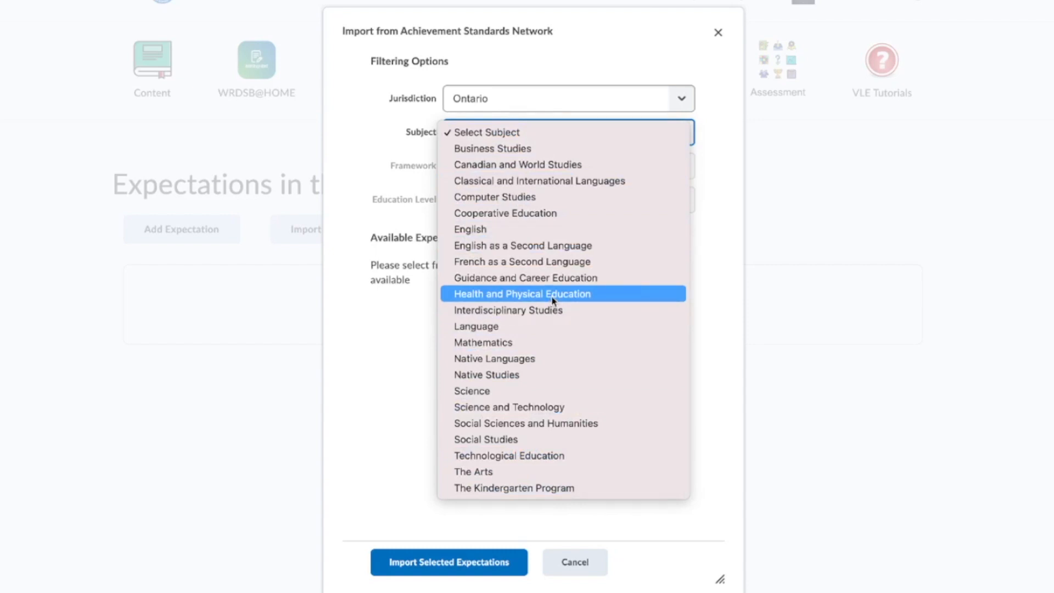
{"action": "left_click", "coordinate": [531, 236]}
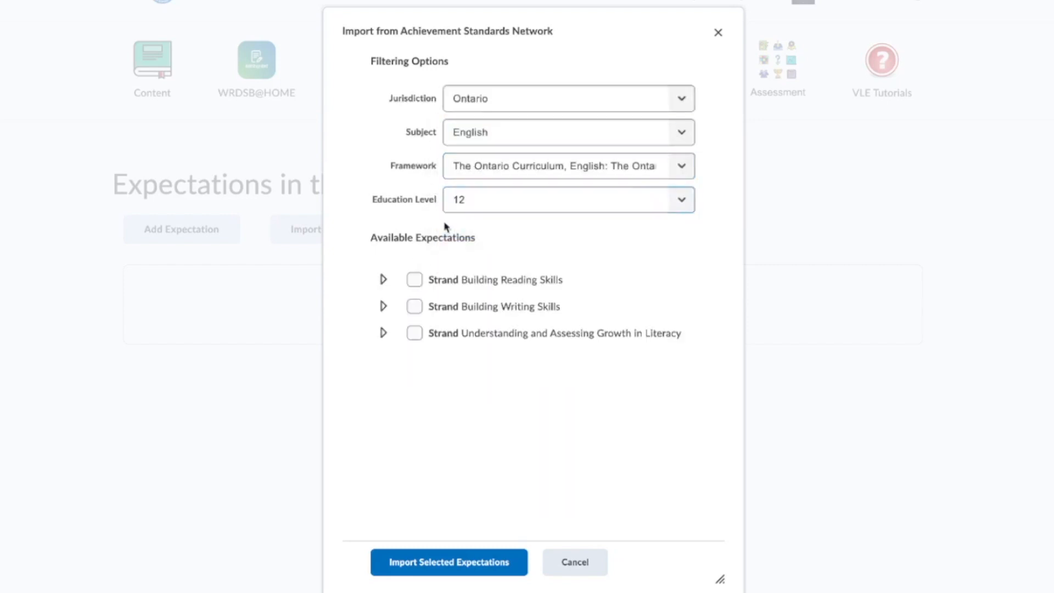
{"action": "left_click", "coordinate": [489, 167]}
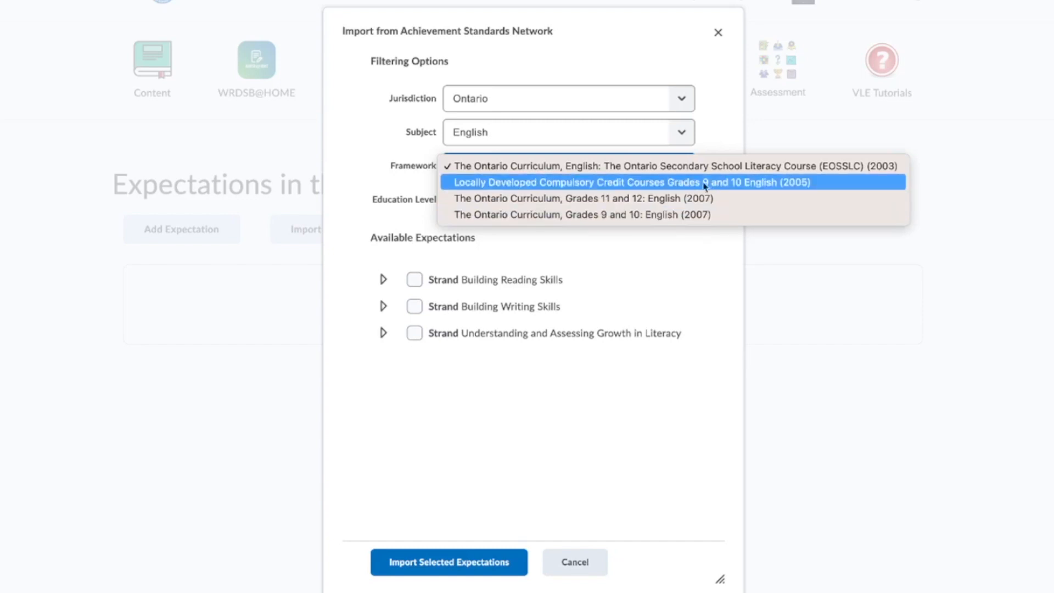
{"action": "left_click", "coordinate": [695, 215]}
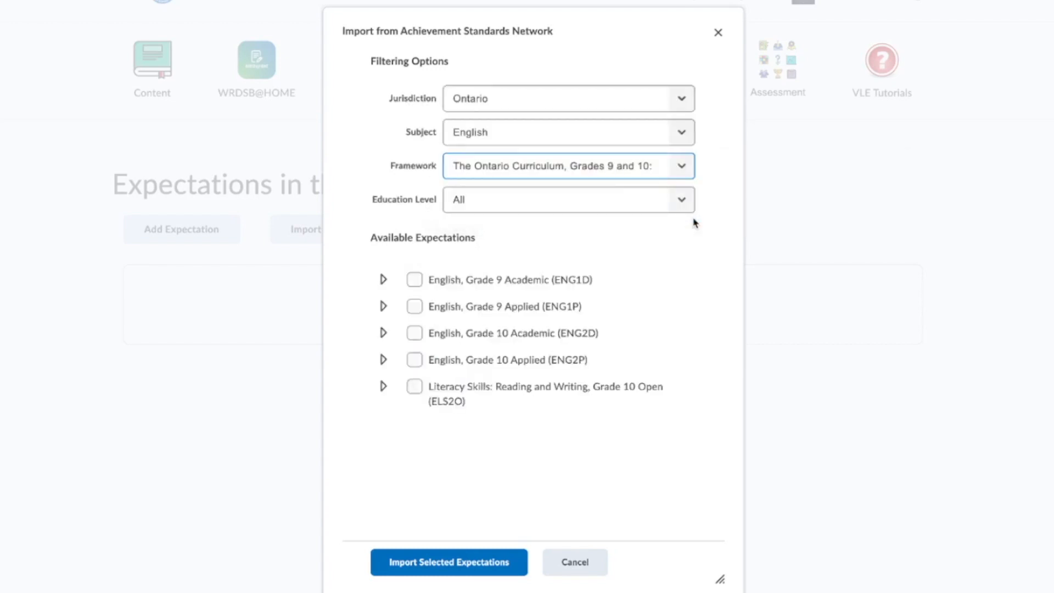
{"action": "left_click", "coordinate": [519, 203]}
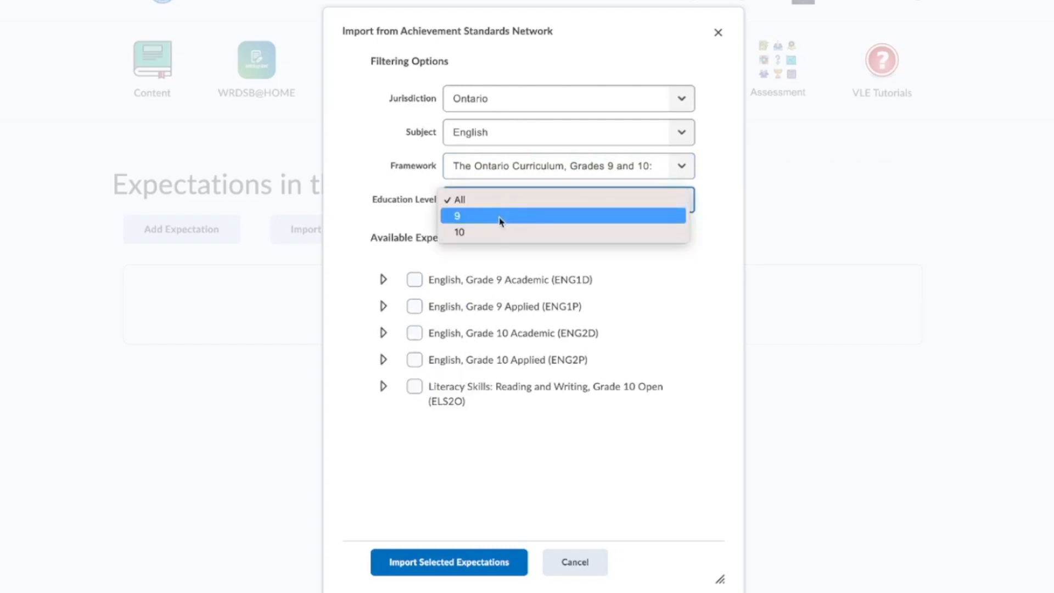
{"action": "left_click", "coordinate": [501, 216]}
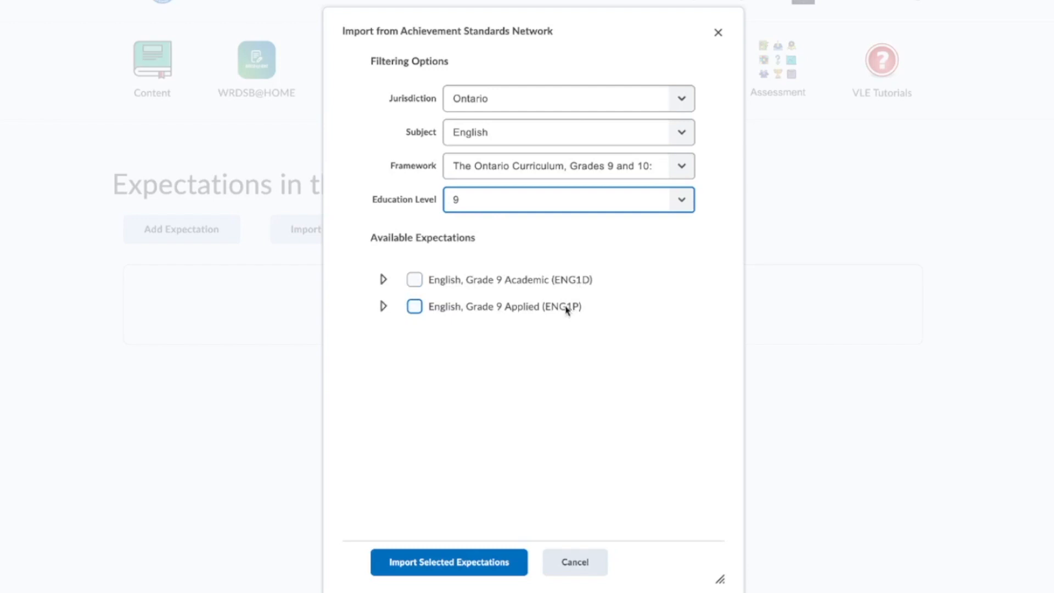
- Expand ENG1D to show its four strands, leaving the course and all strands unselected
{"action": "left_click", "coordinate": [415, 280]}
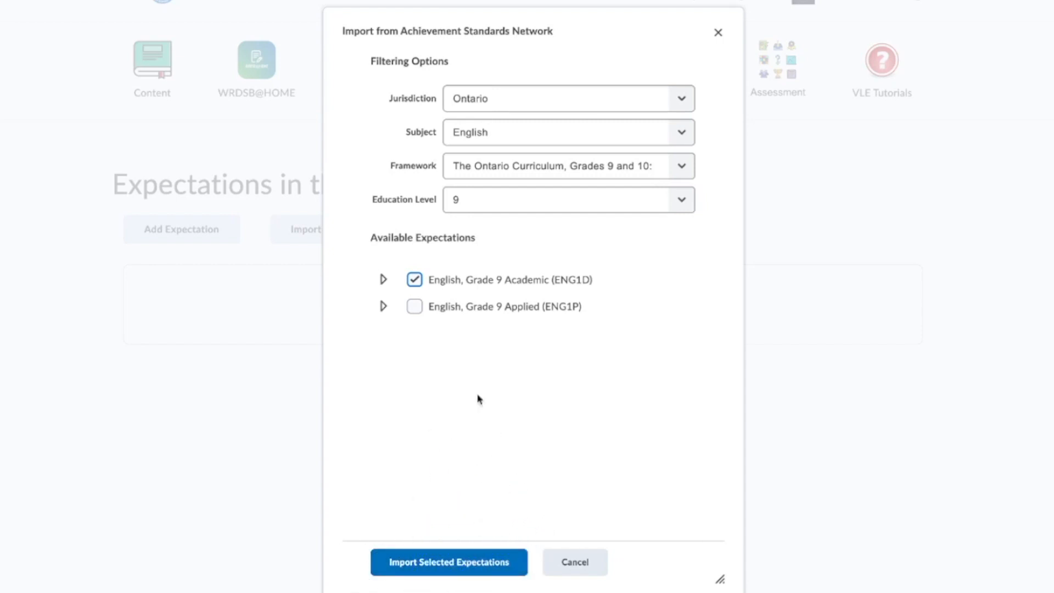
{"action": "left_click", "coordinate": [413, 281]}
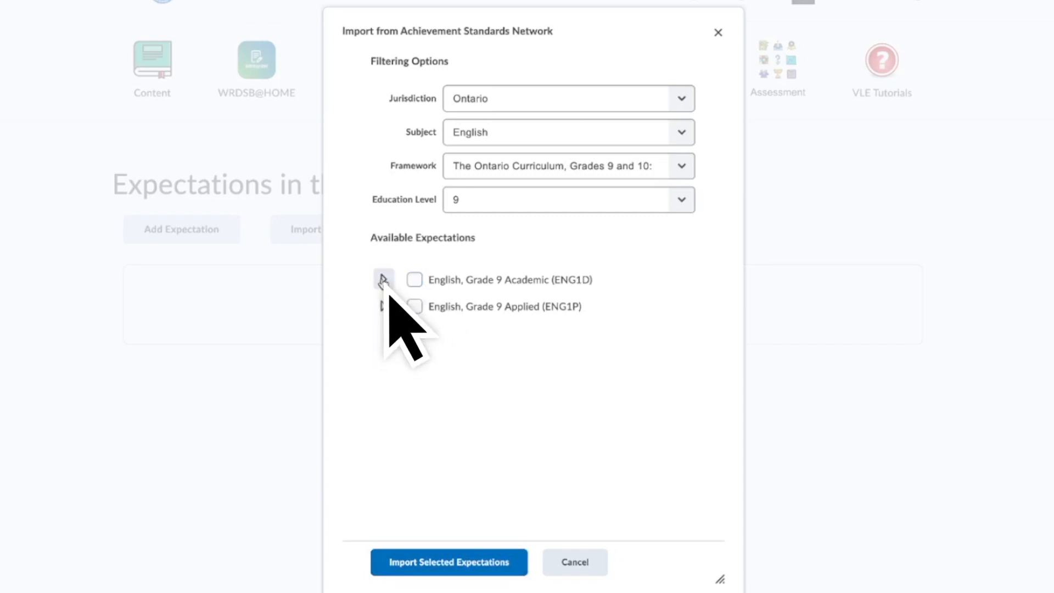
{"action": "left_click", "coordinate": [383, 281]}
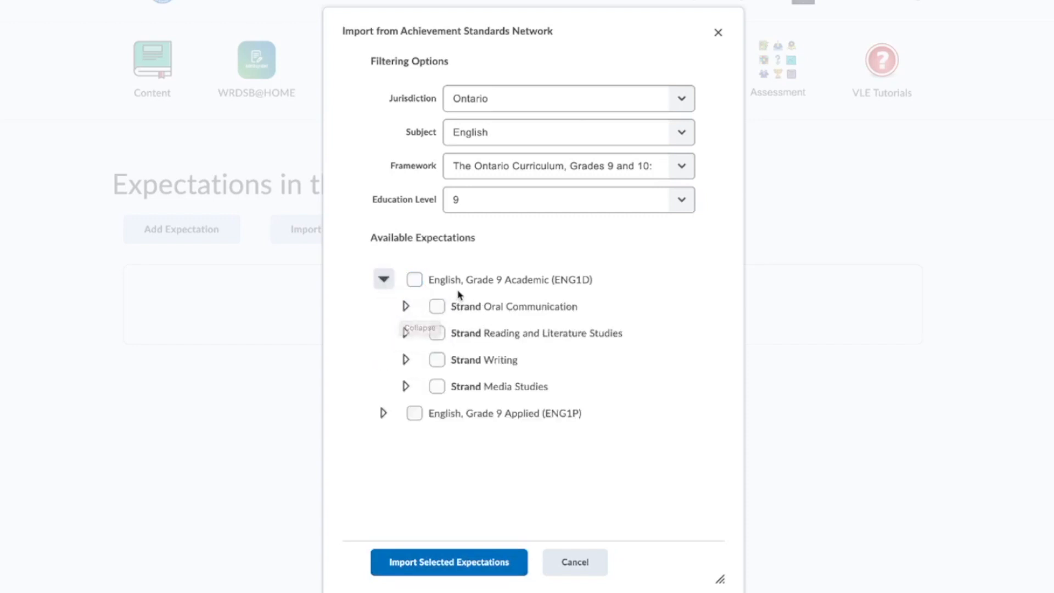
{"action": "left_click", "coordinate": [436, 307]}
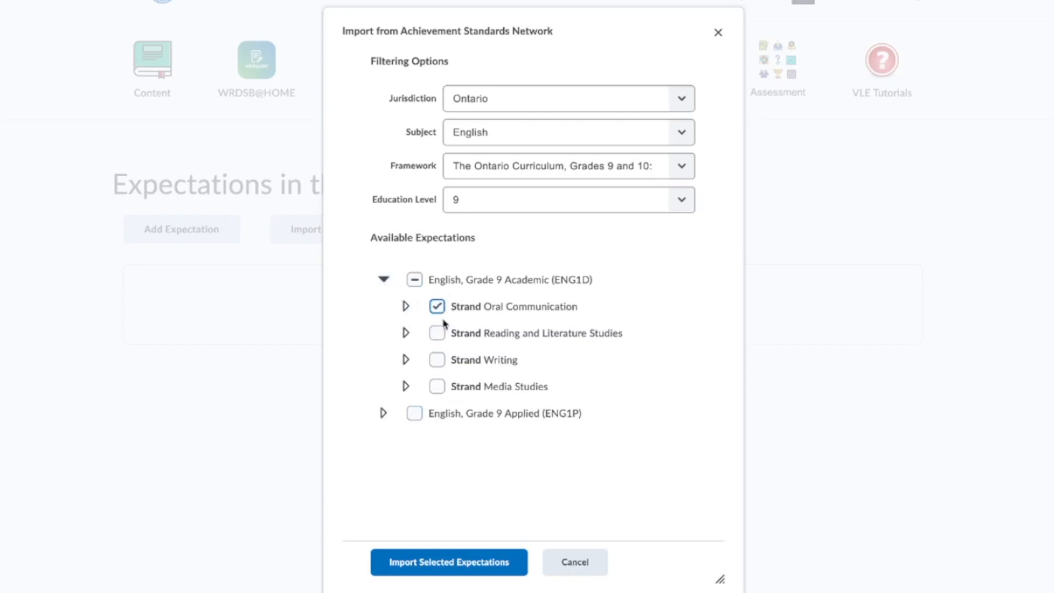
{"action": "left_click", "coordinate": [437, 333]}
{"action": "left_click", "coordinate": [437, 359]}
{"action": "left_click", "coordinate": [437, 386]}
{"action": "left_click", "coordinate": [437, 359]}
{"action": "left_click", "coordinate": [437, 333]}
{"action": "left_click", "coordinate": [437, 306]}
{"action": "left_click", "coordinate": [437, 387]}
- Expand Oral Communication, mark 1D.A.1 for import, and scroll through expectations to 1D.A.3.2
{"action": "left_click", "coordinate": [405, 306]}
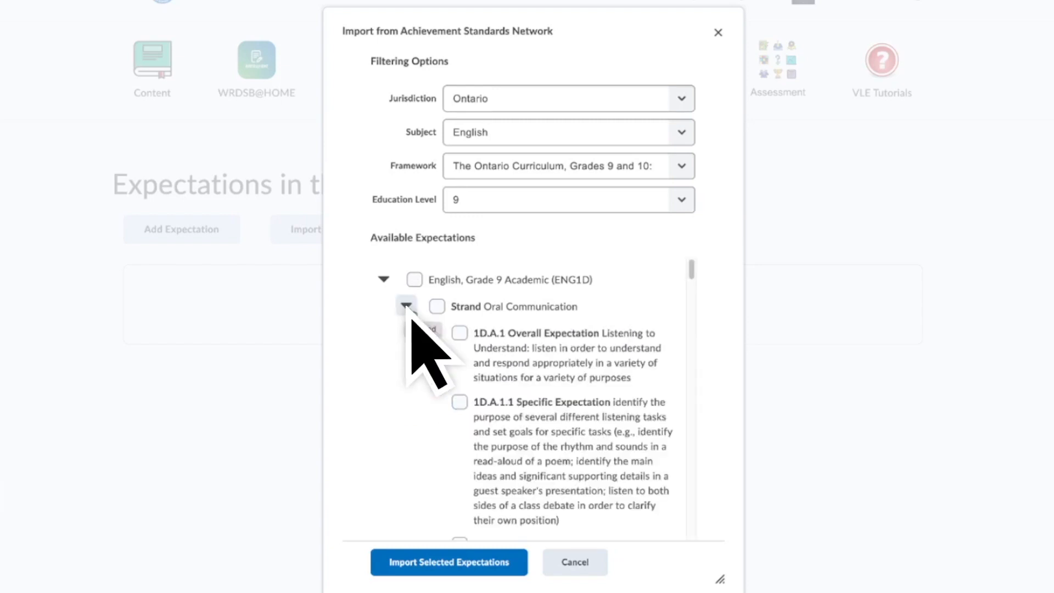
{"action": "scroll", "coordinate": [486, 343], "scroll_direction": "down", "scroll_amount": 1}
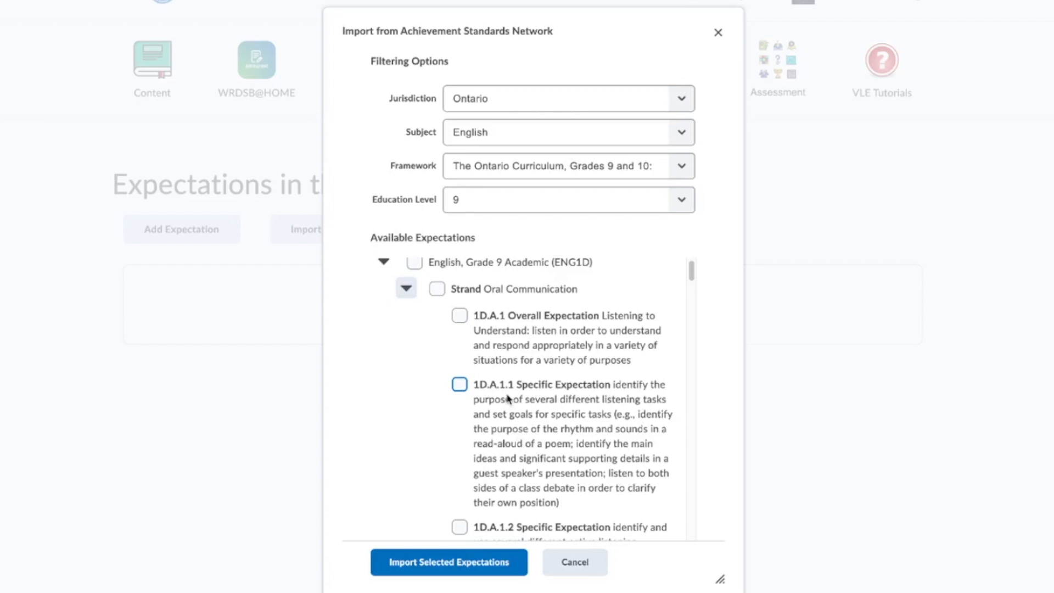
{"action": "left_click", "coordinate": [460, 316]}
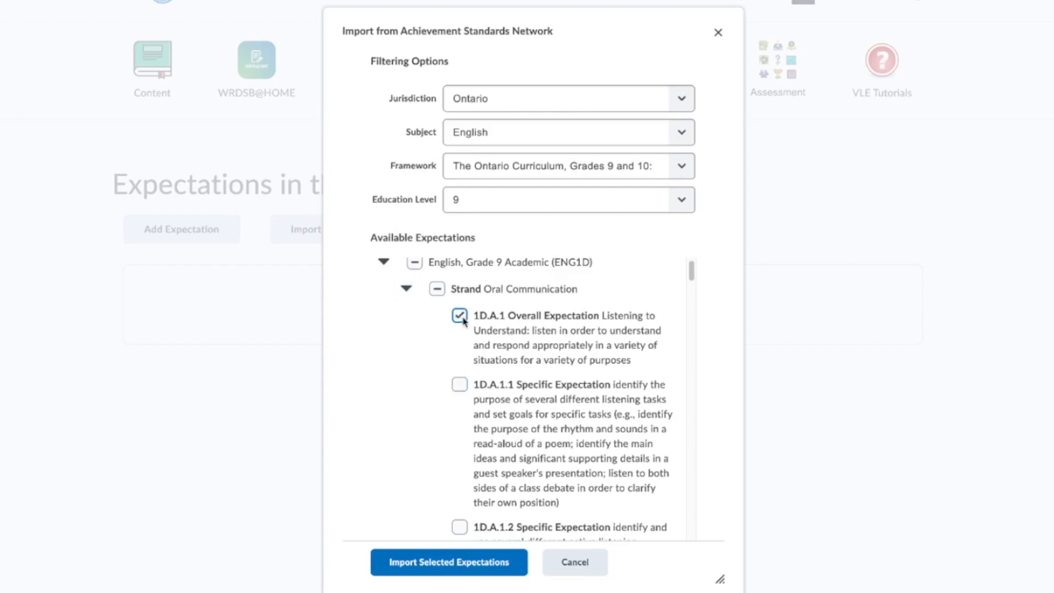
{"action": "scroll", "coordinate": [501, 387], "scroll_direction": "down", "scroll_amount": 1}
{"action": "scroll", "coordinate": [501, 387], "scroll_direction": "down", "scroll_amount": 10}
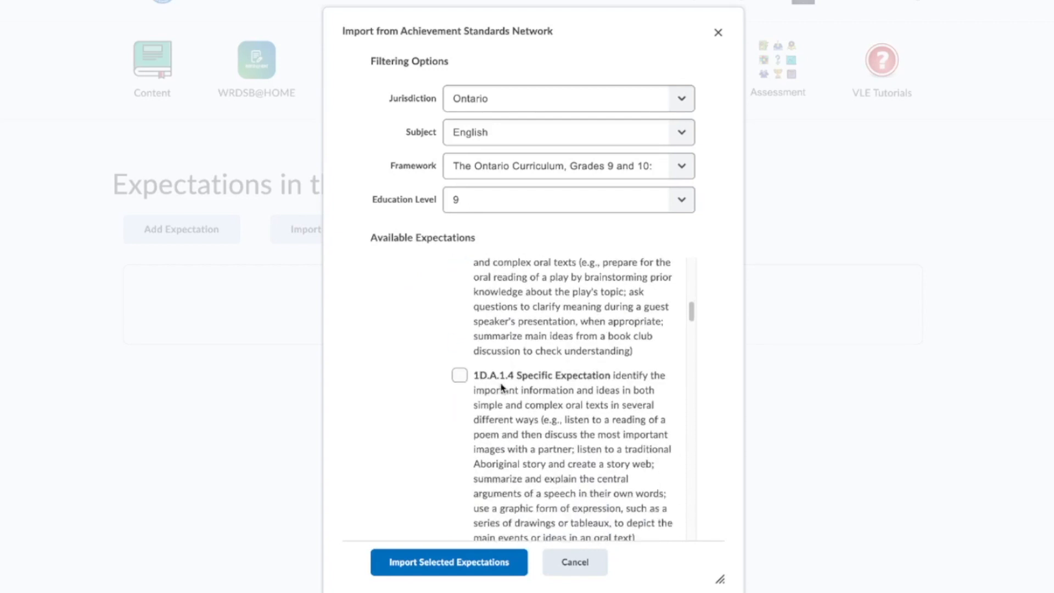
{"action": "scroll", "coordinate": [508, 378], "scroll_direction": "down", "scroll_amount": 10}
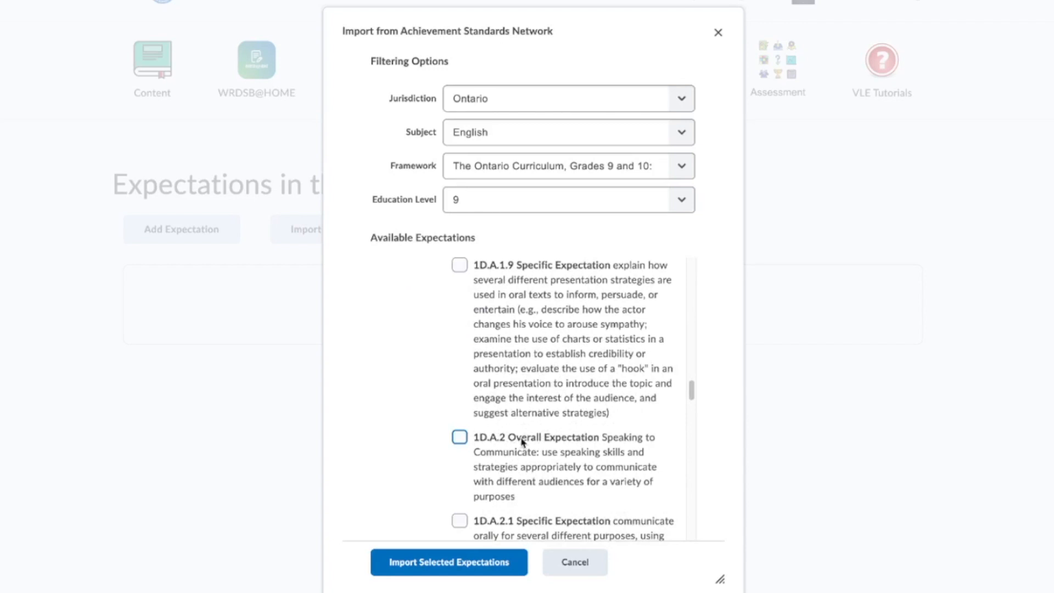
{"action": "scroll", "coordinate": [529, 442], "scroll_direction": "down", "scroll_amount": 15}
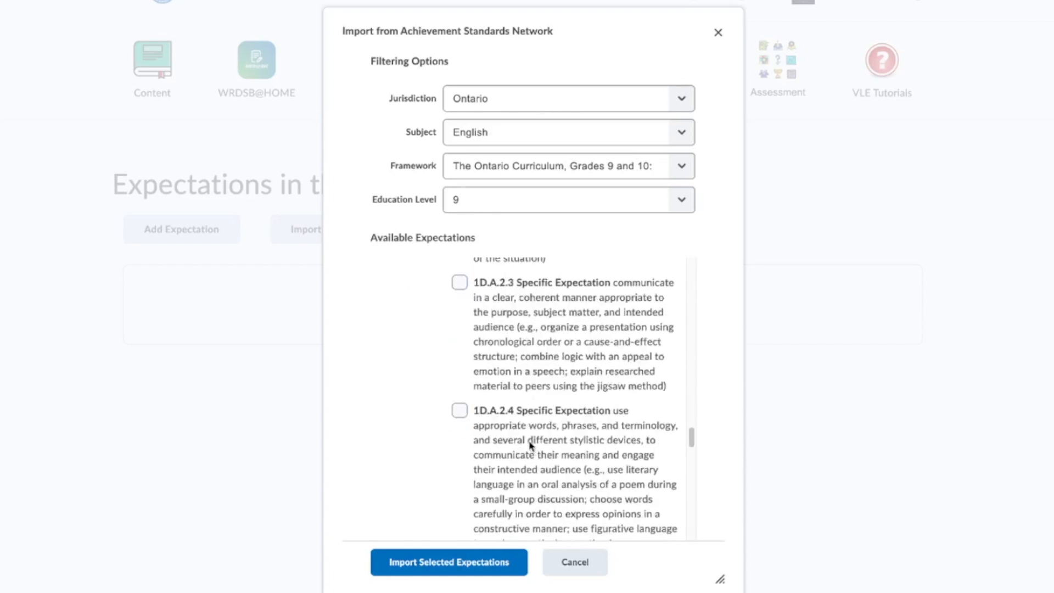
{"action": "scroll", "coordinate": [530, 443], "scroll_direction": "down", "scroll_amount": 3}
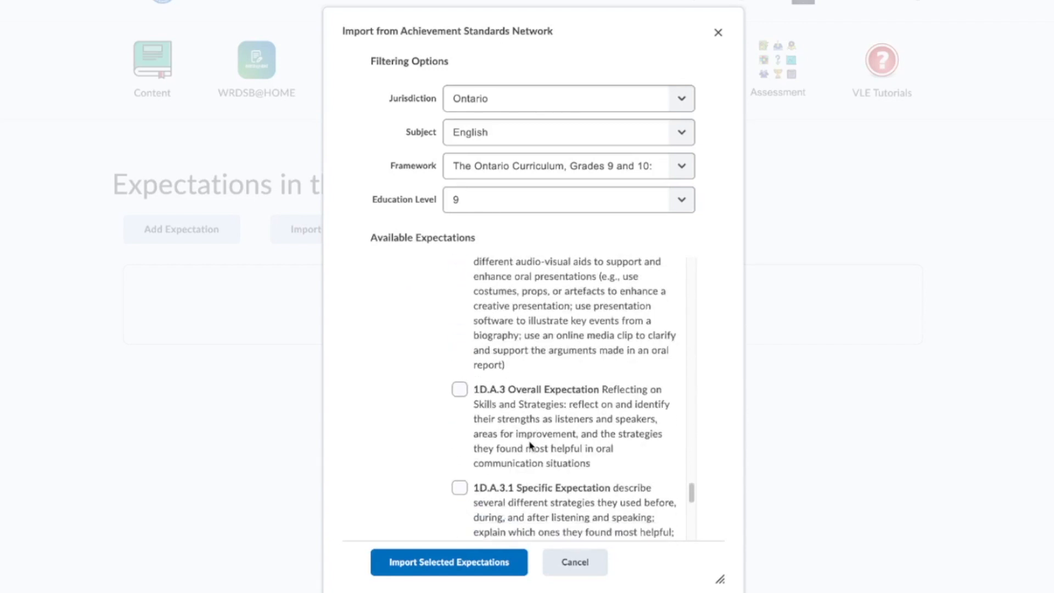
{"action": "scroll", "coordinate": [515, 419], "scroll_direction": "down", "scroll_amount": 9}
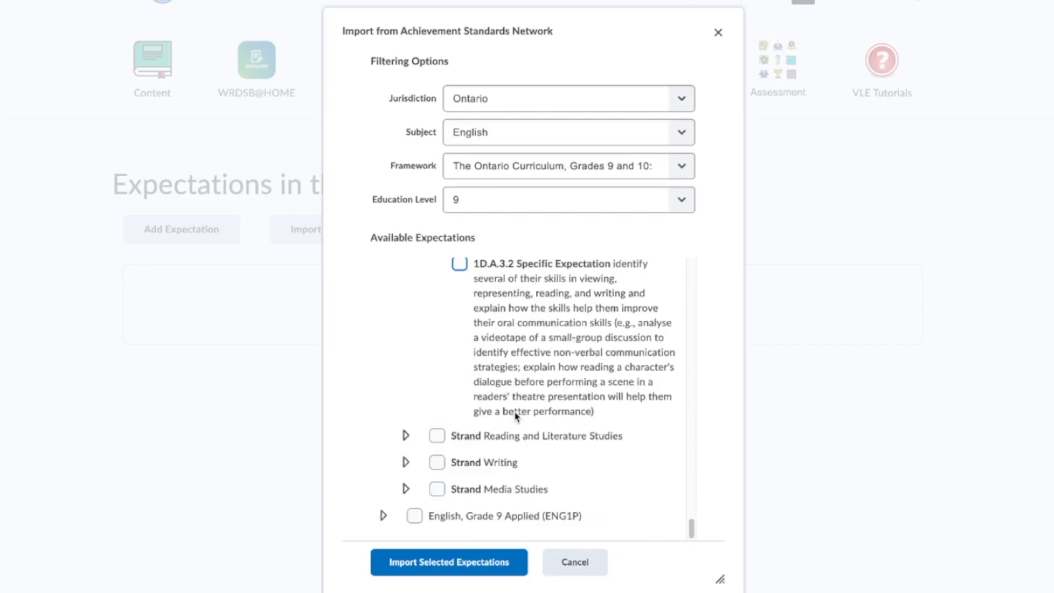
- Expand Reading and Literature Studies and mark overall expectations 1D.B.1, 1D.B.2 and 1D.B.3
{"action": "left_click", "coordinate": [405, 435]}
{"action": "scroll", "coordinate": [487, 457], "scroll_direction": "down", "scroll_amount": 1}
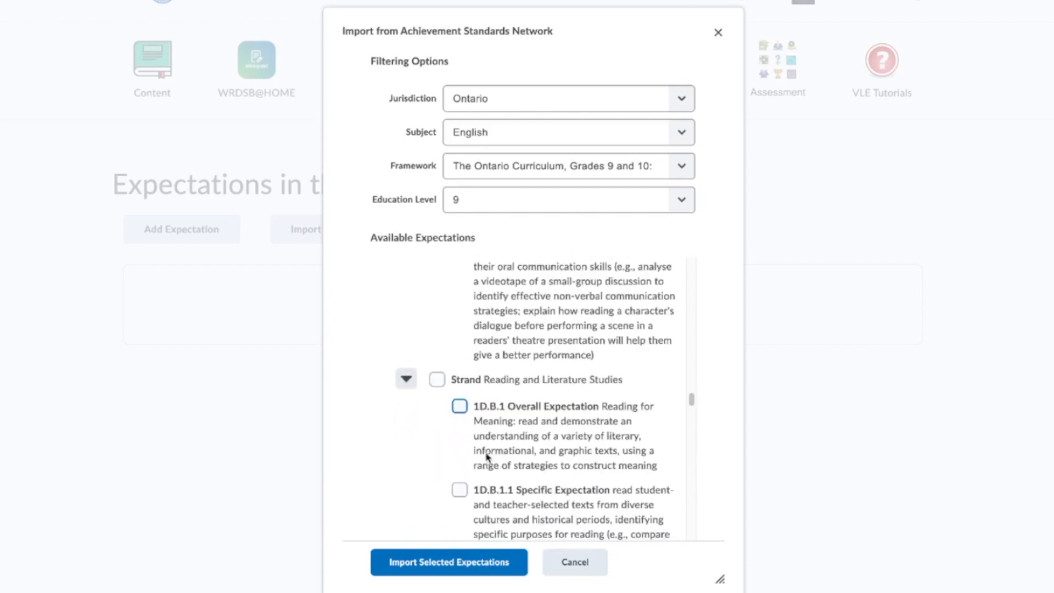
{"action": "left_click", "coordinate": [460, 410]}
{"action": "scroll", "coordinate": [497, 456], "scroll_direction": "down", "scroll_amount": 10}
{"action": "scroll", "coordinate": [505, 457], "scroll_direction": "down", "scroll_amount": 10}
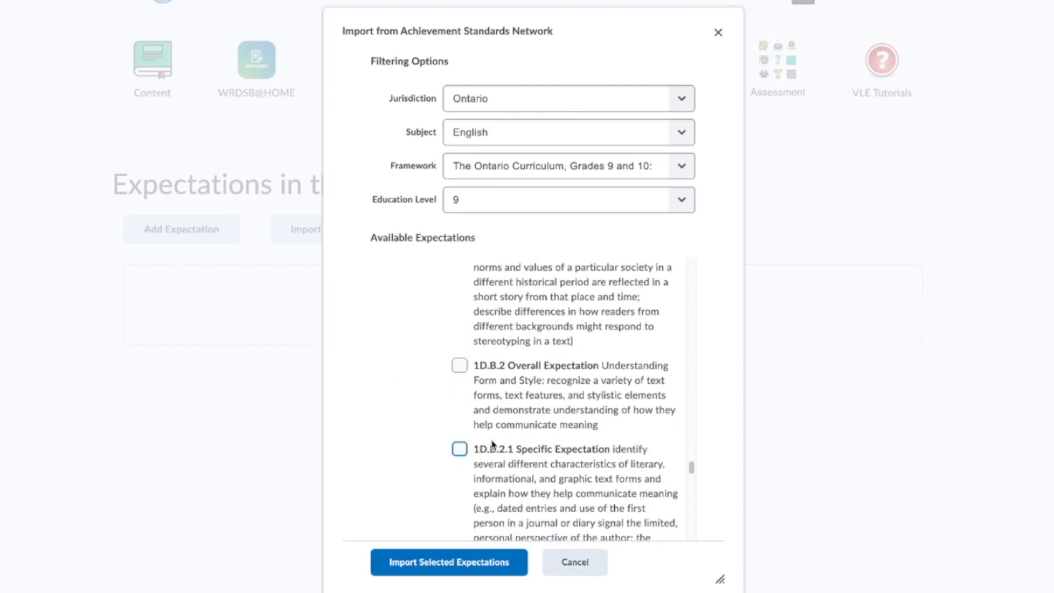
{"action": "left_click", "coordinate": [461, 365]}
{"action": "scroll", "coordinate": [517, 400], "scroll_direction": "down", "scroll_amount": 8}
{"action": "scroll", "coordinate": [518, 400], "scroll_direction": "down", "scroll_amount": 8}
{"action": "scroll", "coordinate": [518, 400], "scroll_direction": "down", "scroll_amount": 2}
{"action": "scroll", "coordinate": [517, 400], "scroll_direction": "up", "scroll_amount": 6}
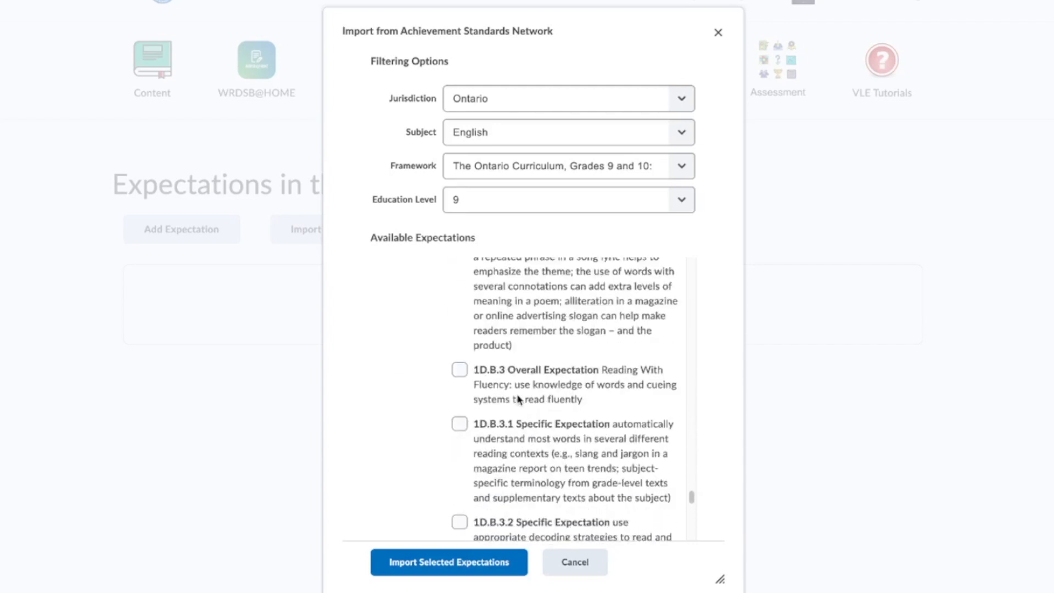
{"action": "left_click", "coordinate": [459, 369]}
{"action": "scroll", "coordinate": [486, 417], "scroll_direction": "down", "scroll_amount": 6}
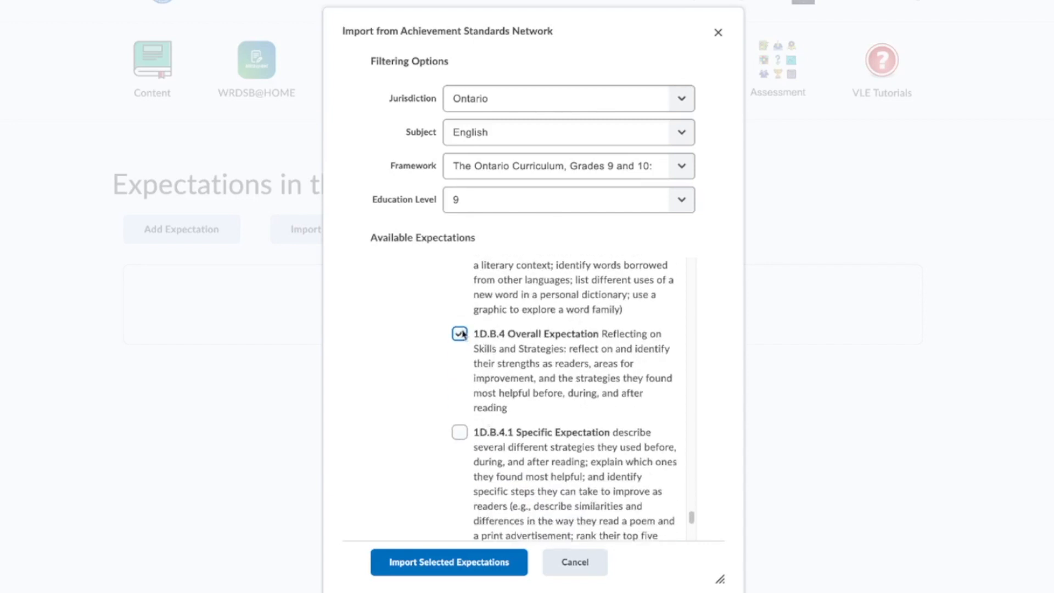
{"action": "scroll", "coordinate": [526, 357], "scroll_direction": "down", "scroll_amount": 6}
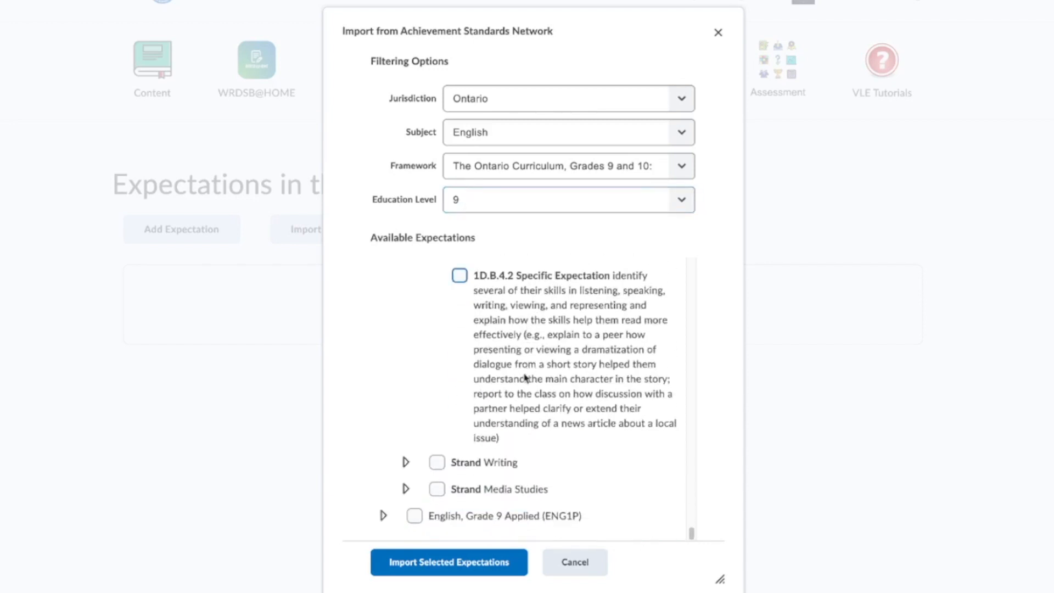
- Expand the Writing strand, mark overall expectation 1D.C.3, and scroll through to 1D.C.4.3
{"action": "left_click", "coordinate": [406, 464]}
{"action": "scroll", "coordinate": [508, 461], "scroll_direction": "down", "scroll_amount": 5}
{"action": "scroll", "coordinate": [508, 459], "scroll_direction": "down", "scroll_amount": 10}
{"action": "scroll", "coordinate": [507, 460], "scroll_direction": "down", "scroll_amount": 1}
{"action": "scroll", "coordinate": [507, 460], "scroll_direction": "up", "scroll_amount": 8}
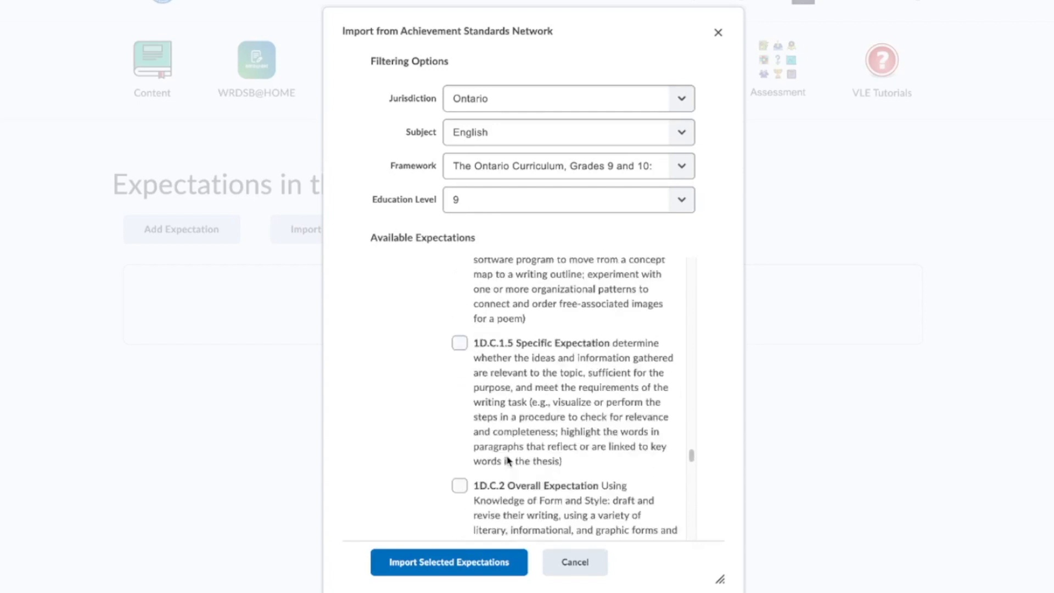
{"action": "scroll", "coordinate": [508, 461], "scroll_direction": "down", "scroll_amount": 1}
{"action": "scroll", "coordinate": [501, 475], "scroll_direction": "down", "scroll_amount": 12}
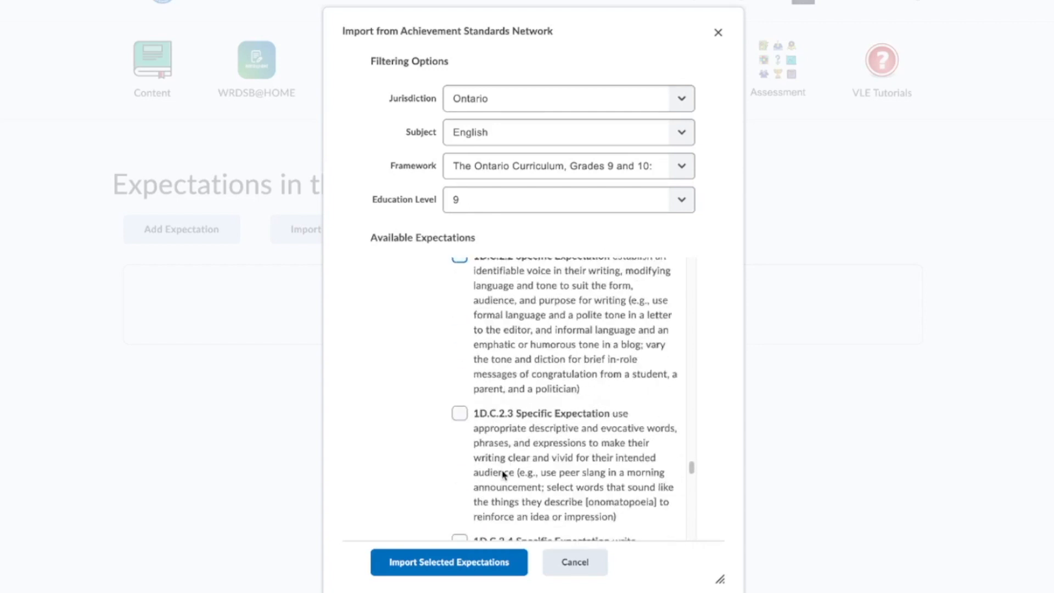
{"action": "scroll", "coordinate": [501, 476], "scroll_direction": "down", "scroll_amount": 5}
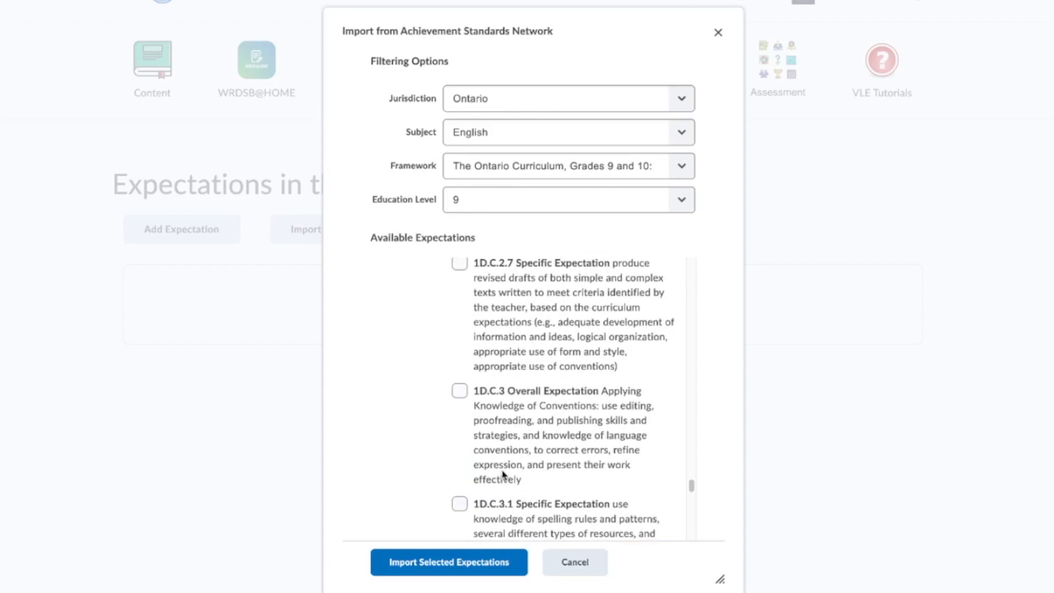
{"action": "left_click", "coordinate": [460, 389]}
{"action": "scroll", "coordinate": [531, 428], "scroll_direction": "down", "scroll_amount": 8}
{"action": "scroll", "coordinate": [532, 427], "scroll_direction": "down", "scroll_amount": 18}
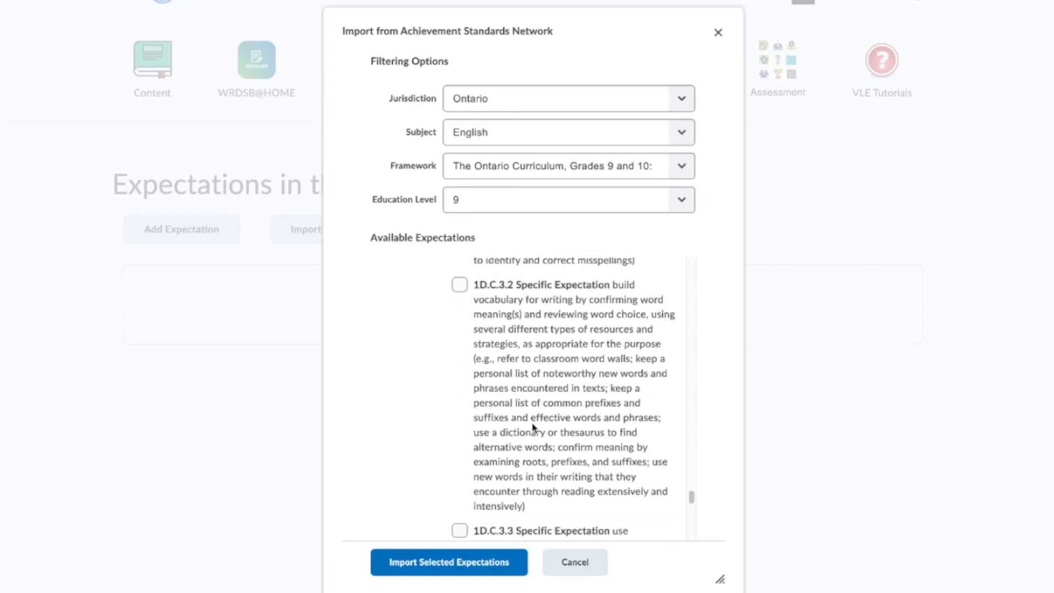
{"action": "scroll", "coordinate": [532, 427], "scroll_direction": "down", "scroll_amount": 8}
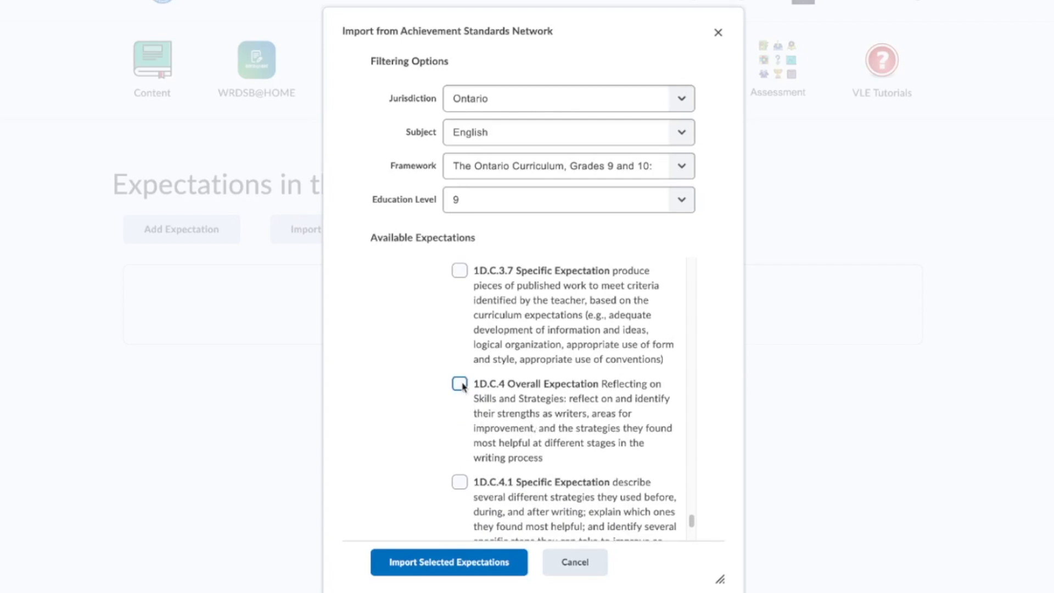
{"action": "scroll", "coordinate": [501, 425], "scroll_direction": "down", "scroll_amount": 6}
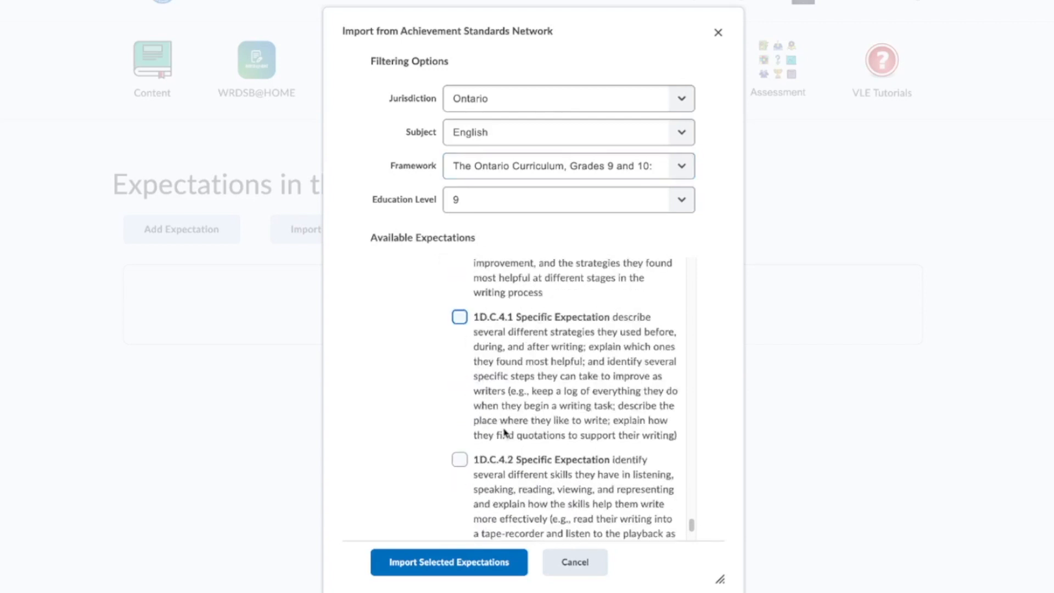
{"action": "scroll", "coordinate": [504, 434], "scroll_direction": "down", "scroll_amount": 3}
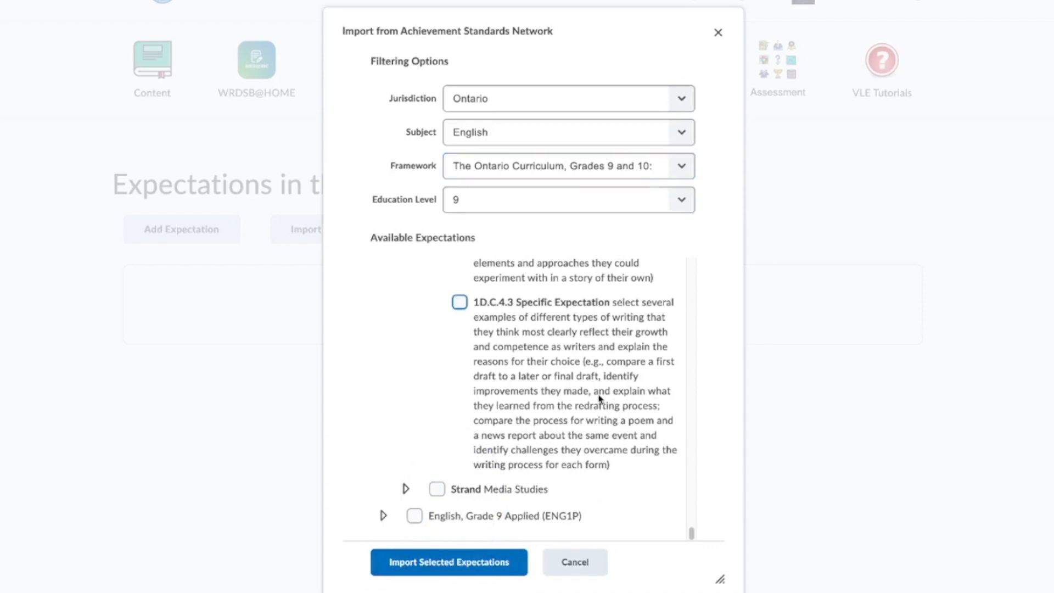
- Widen and reposition the import window, then import the marked ENG1D expectations into Demo Class
{"action": "left_click_drag", "start_coordinate": [723, 583], "coordinate": [730, 583]}
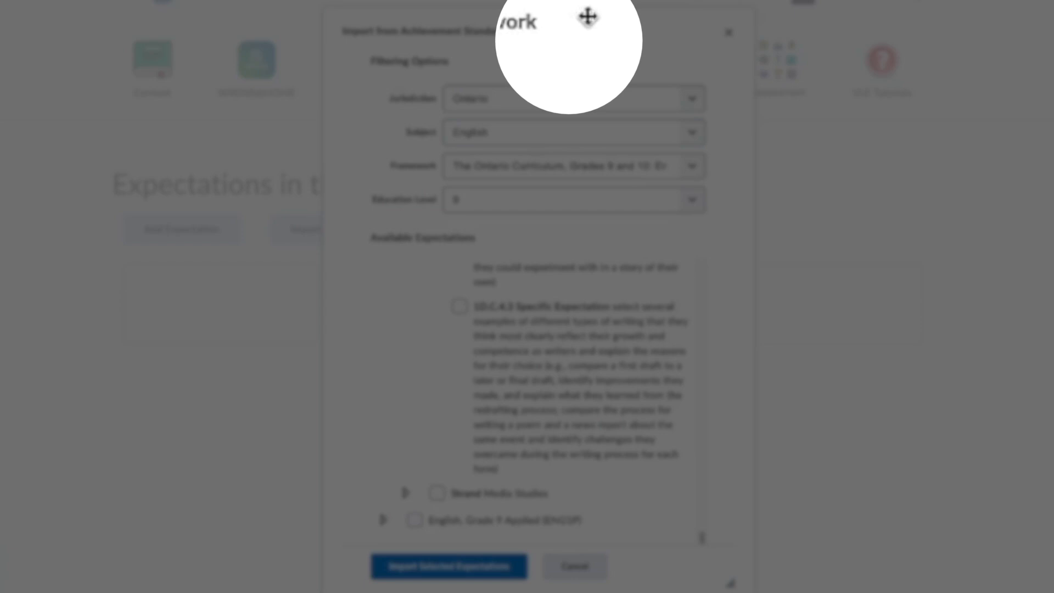
{"action": "left_click_drag", "start_coordinate": [579, 26], "coordinate": [567, 87]}
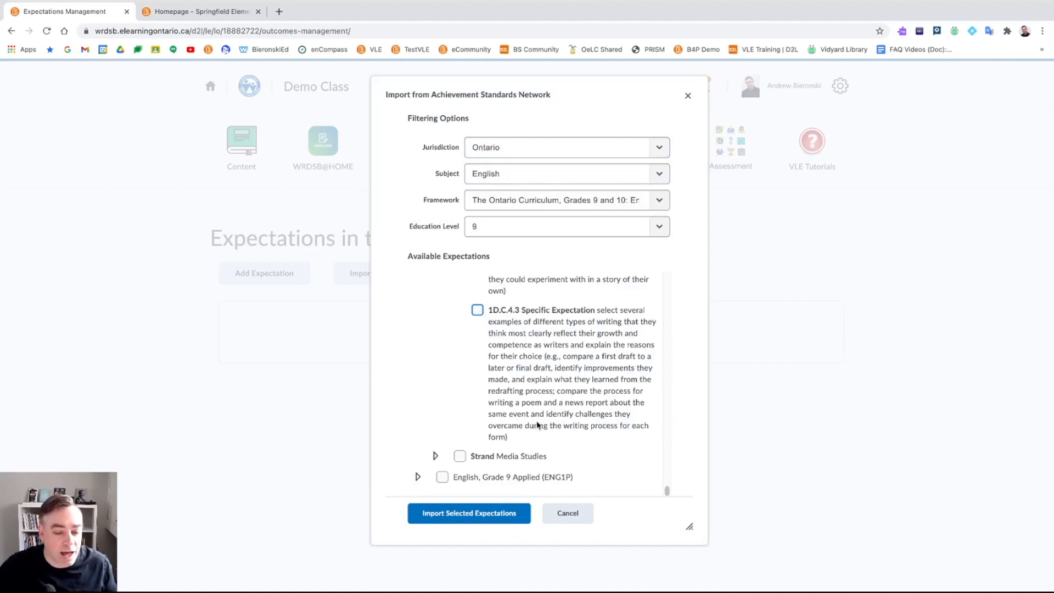
{"action": "left_click", "coordinate": [459, 513]}
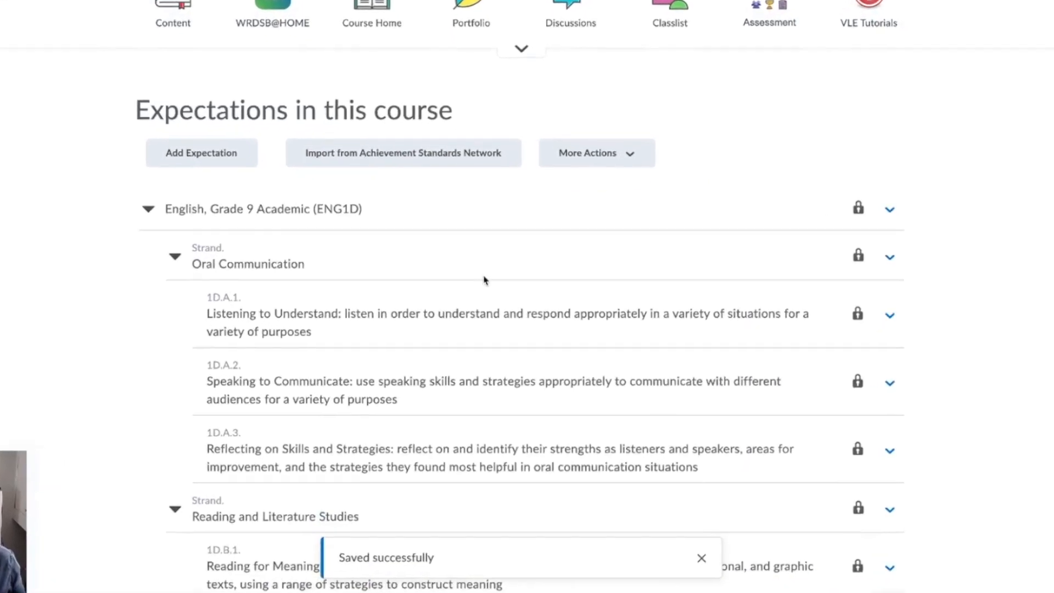
{"action": "scroll", "coordinate": [201, 229], "scroll_direction": "down", "scroll_amount": 1}
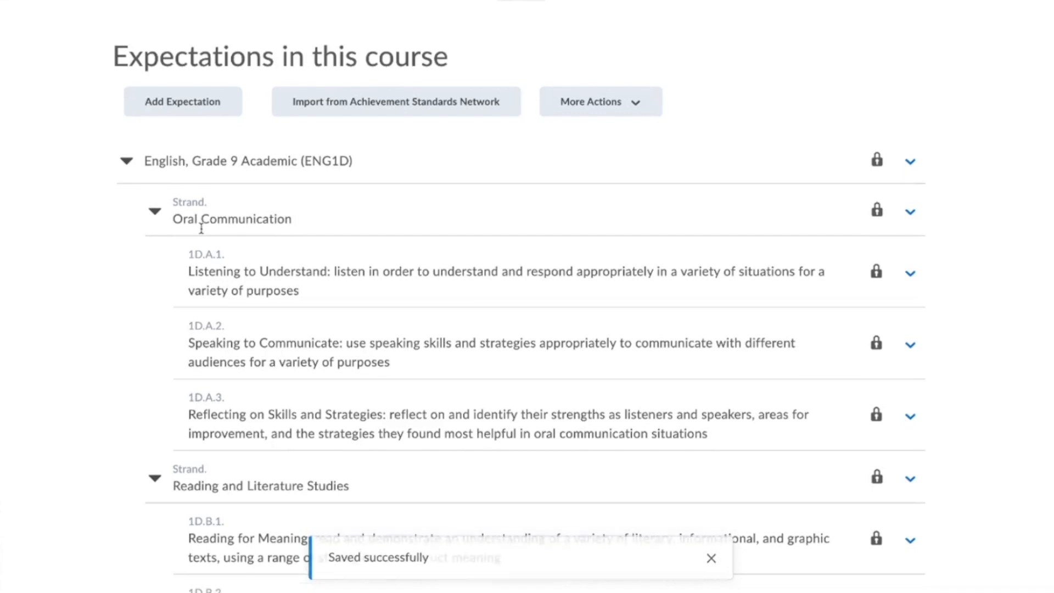
{"action": "scroll", "coordinate": [201, 229], "scroll_direction": "down", "scroll_amount": 1}
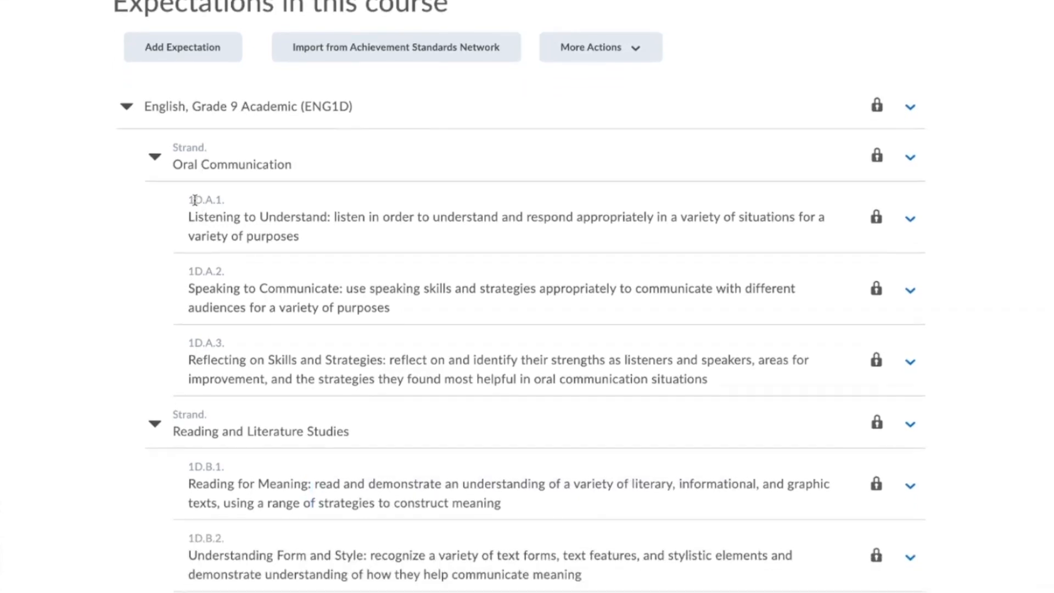
{"action": "scroll", "coordinate": [254, 298], "scroll_direction": "down", "scroll_amount": 4}
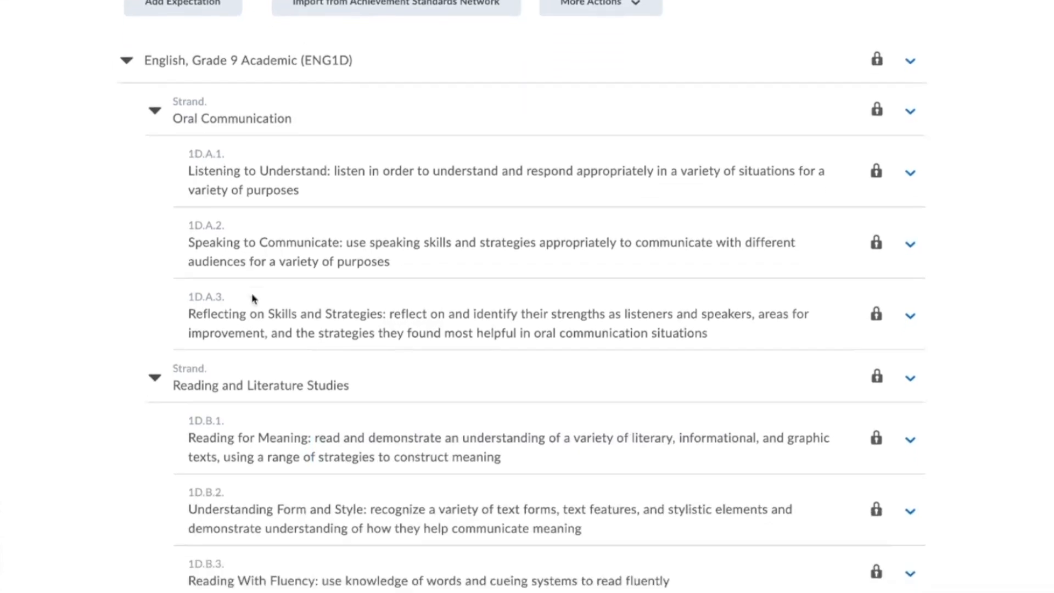
{"action": "scroll", "coordinate": [254, 298], "scroll_direction": "down", "scroll_amount": 6}
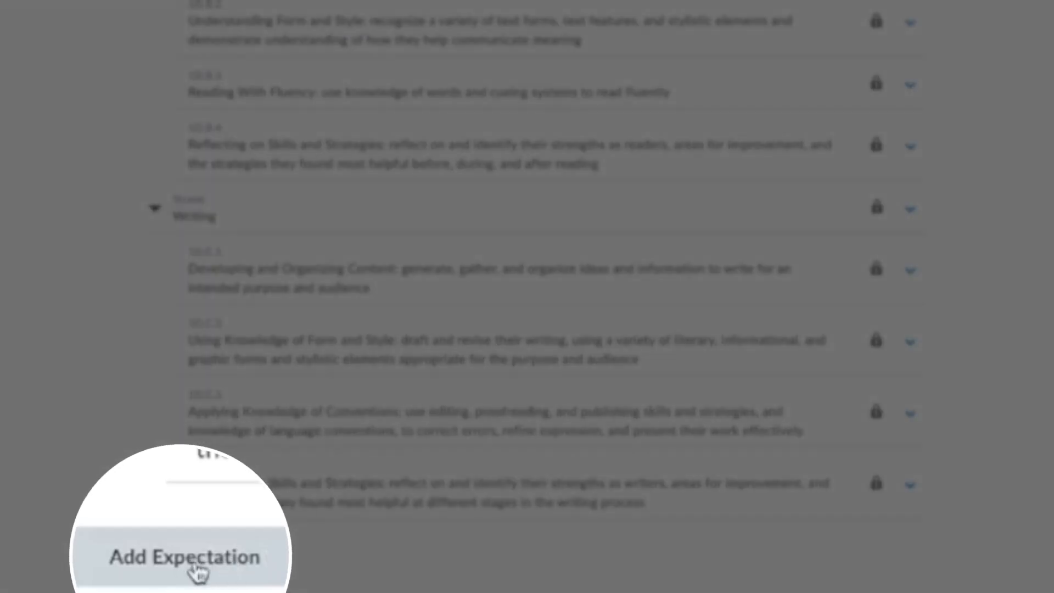
{"action": "left_click", "coordinate": [208, 570]}
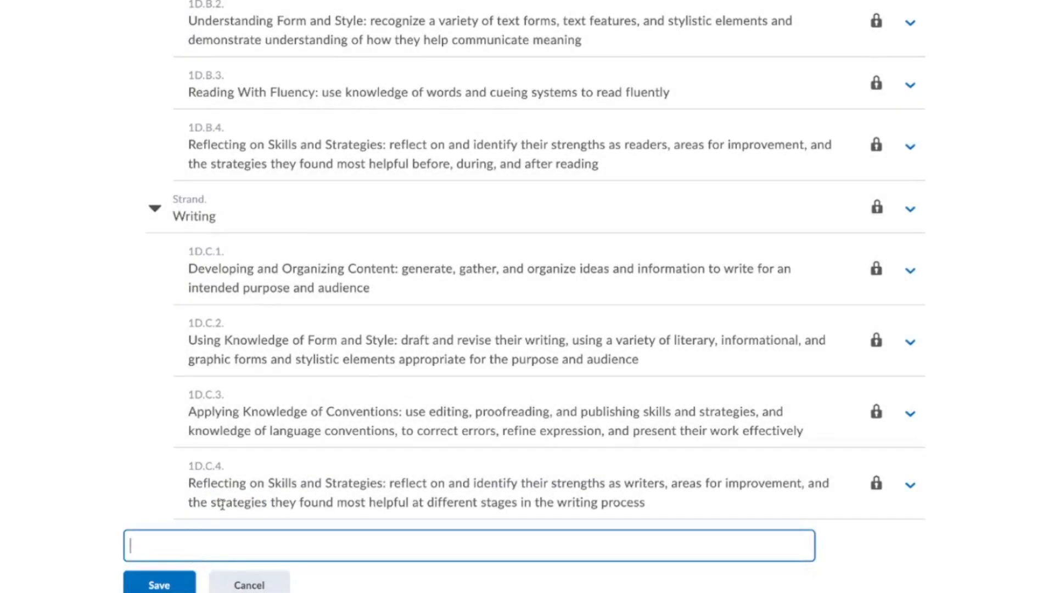
{"action": "left_click", "coordinate": [259, 585]}
{"action": "mouse_move", "coordinate": [872, 420]}
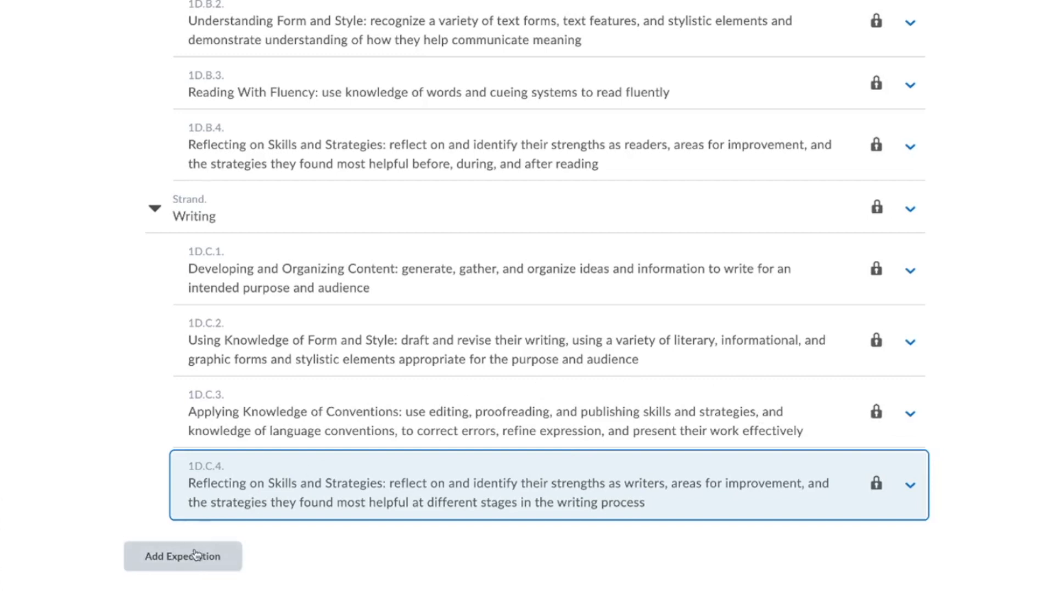
{"action": "left_click", "coordinate": [909, 418]}
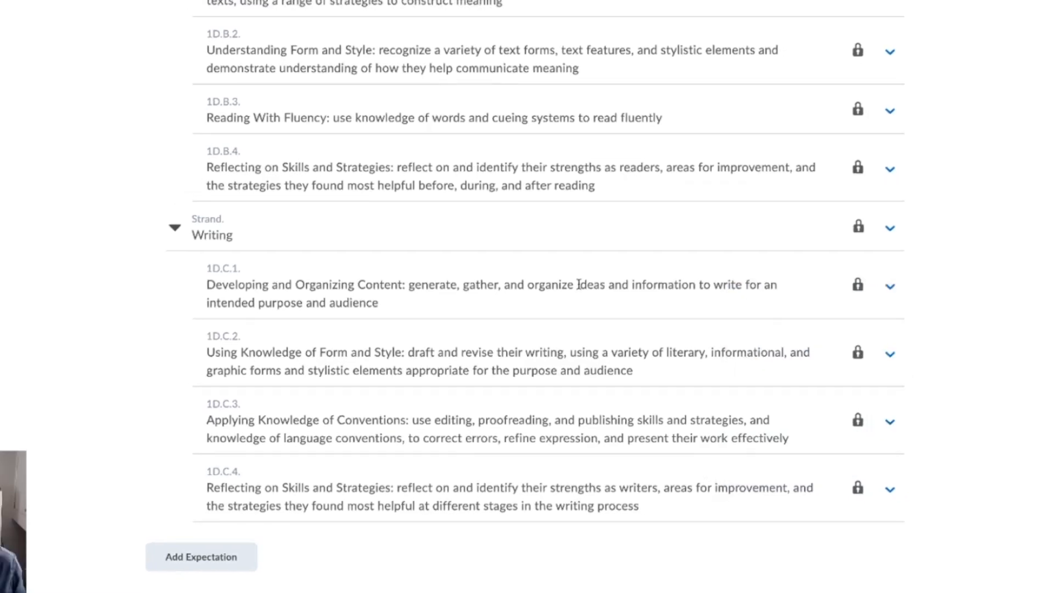
{"action": "scroll", "coordinate": [239, 294], "scroll_direction": "up", "scroll_amount": 6}
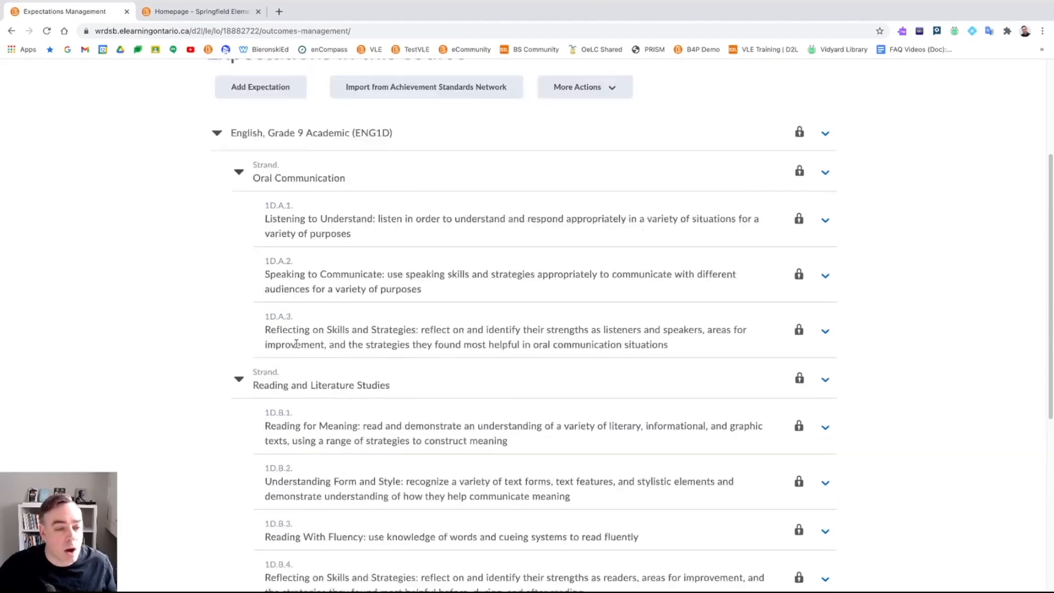
{"action": "scroll", "coordinate": [295, 343], "scroll_direction": "up", "scroll_amount": 4}
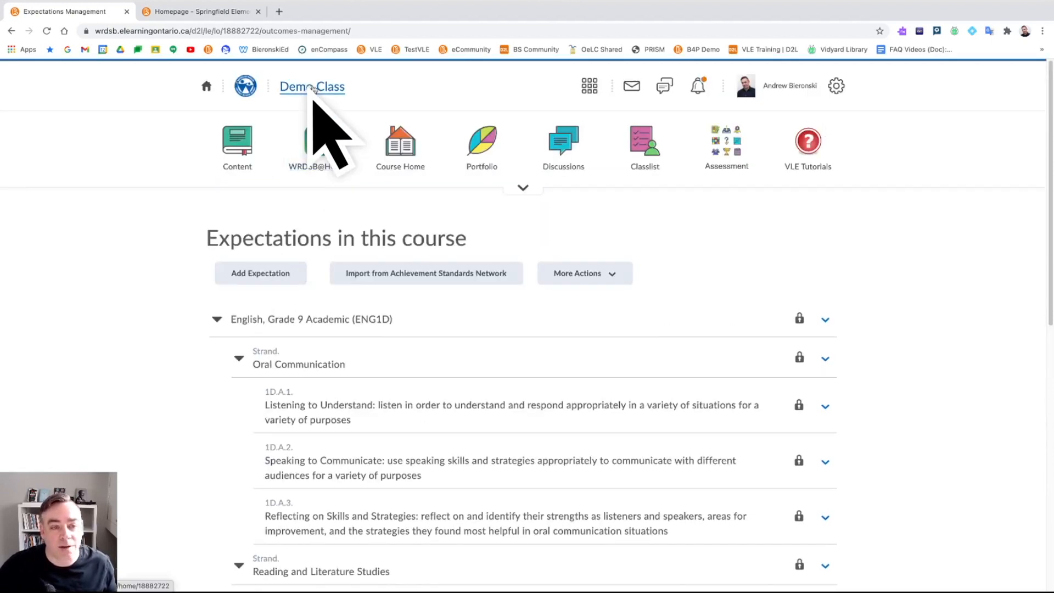
- Open the first Copy of Banquo · SlidesCarnival topic under Demo Unit 1 in Demo Class content
{"action": "left_click", "coordinate": [313, 88]}
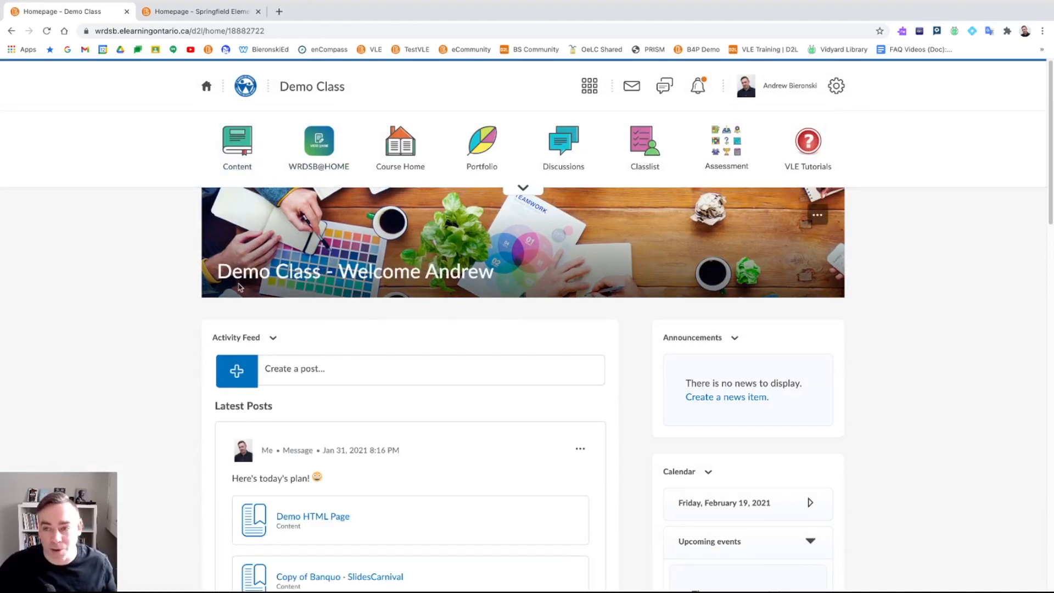
{"action": "left_click", "coordinate": [238, 154]}
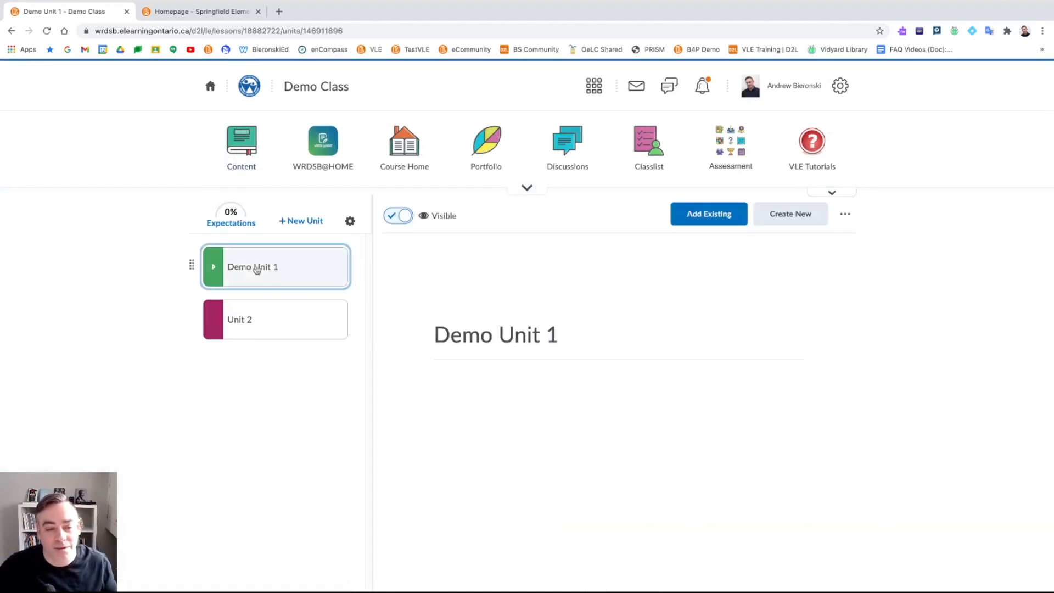
{"action": "left_click", "coordinate": [283, 278]}
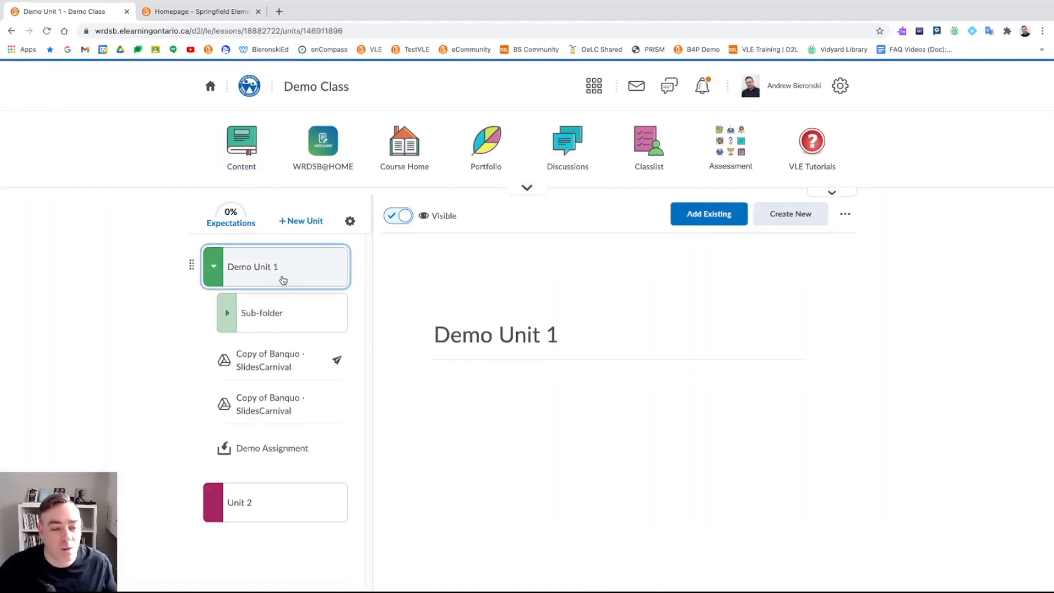
{"action": "left_click", "coordinate": [288, 366]}
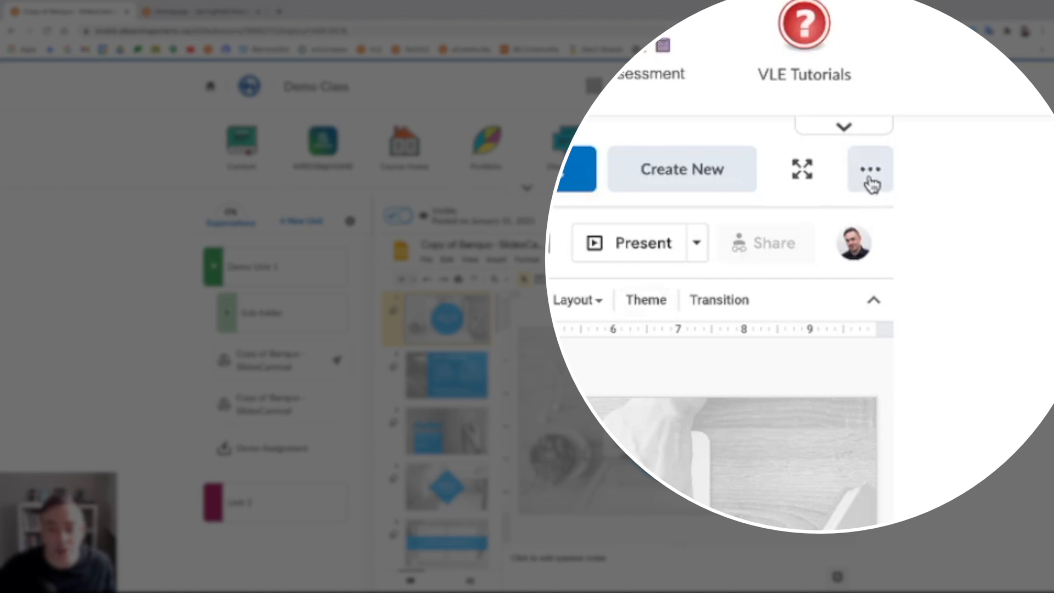
- Open the expectation alignment editor for the Copy of Banquo slideshow
{"action": "left_click", "coordinate": [871, 183]}
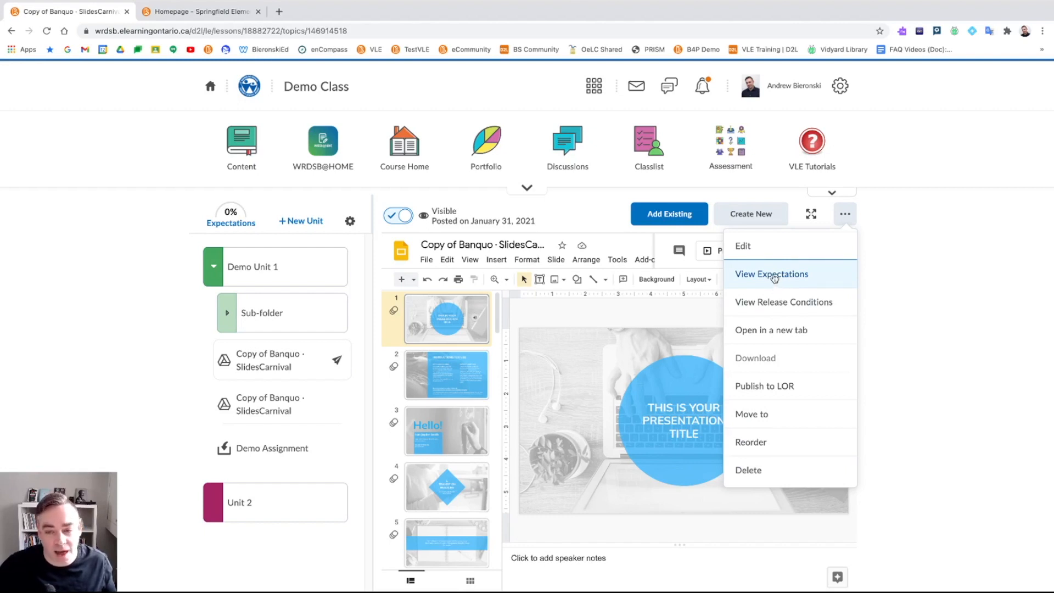
{"action": "left_click", "coordinate": [773, 276]}
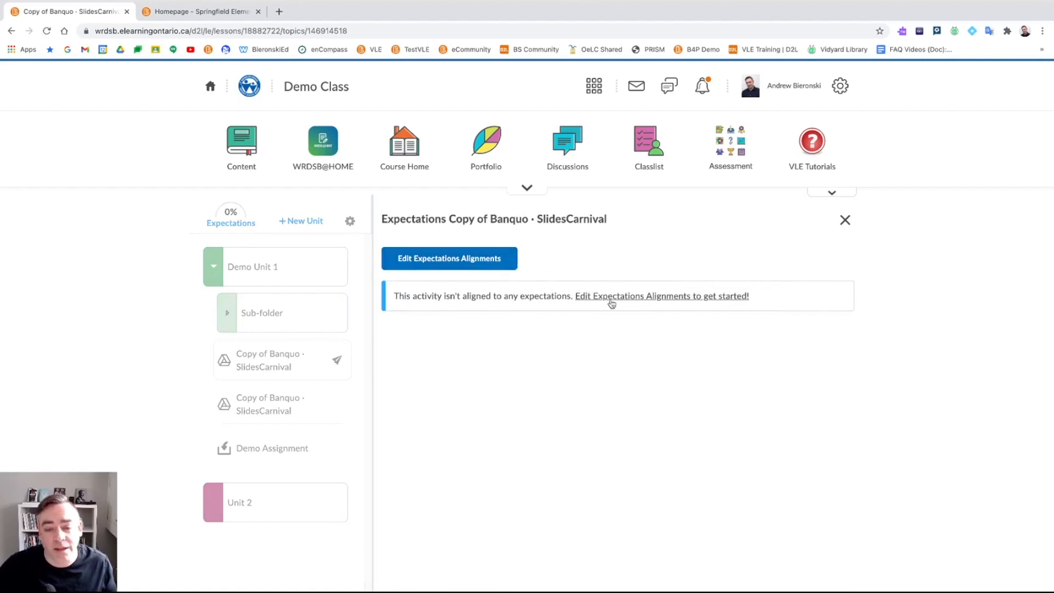
{"action": "left_click", "coordinate": [484, 263]}
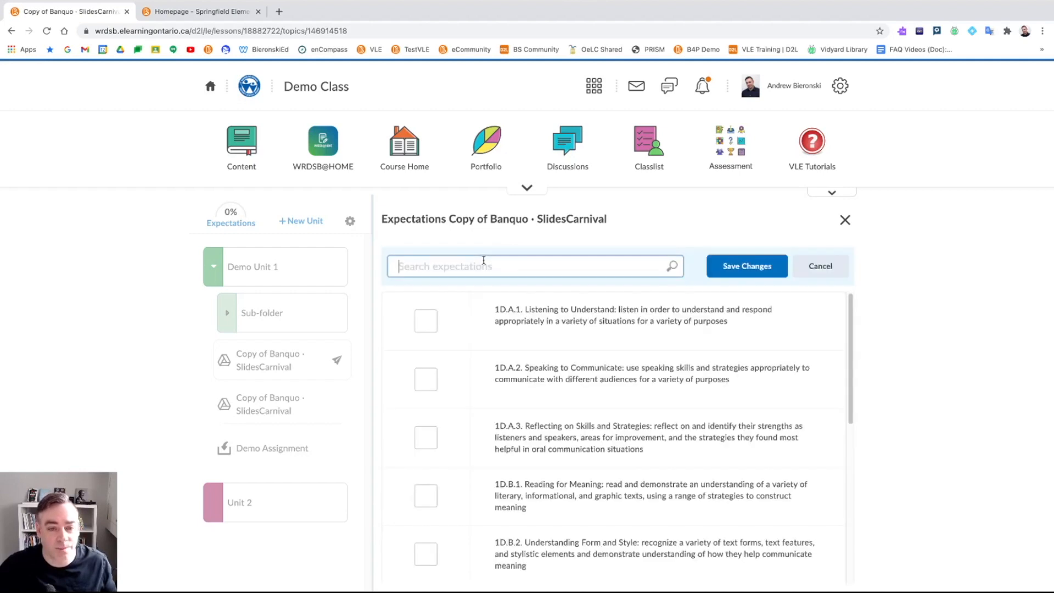
{"action": "scroll", "coordinate": [520, 331], "scroll_direction": "down", "scroll_amount": 1}
{"action": "scroll", "coordinate": [520, 331], "scroll_direction": "down", "scroll_amount": 4}
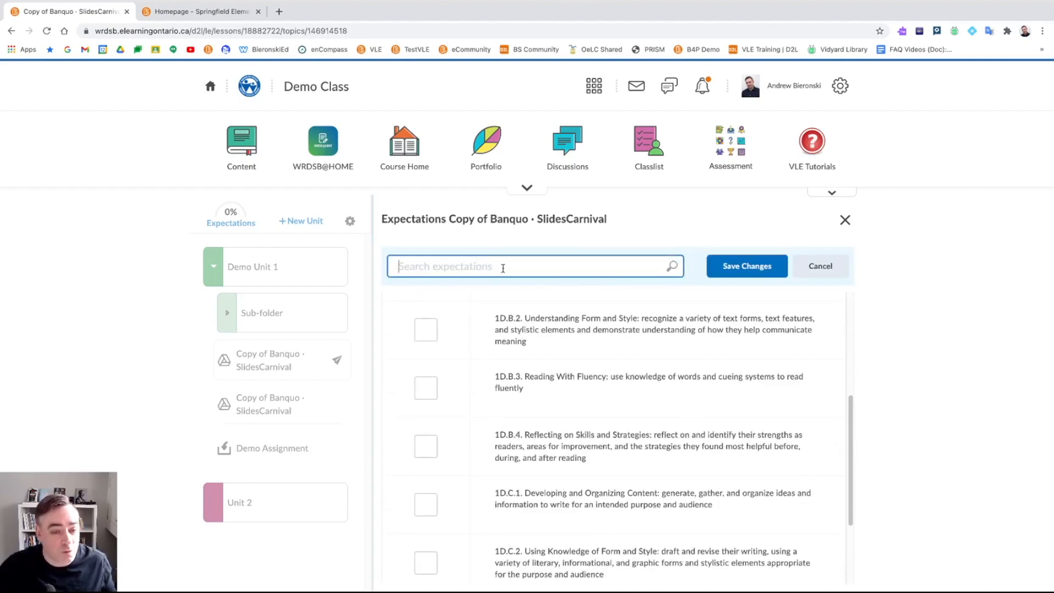
{"action": "scroll", "coordinate": [556, 354], "scroll_direction": "down", "scroll_amount": 2}
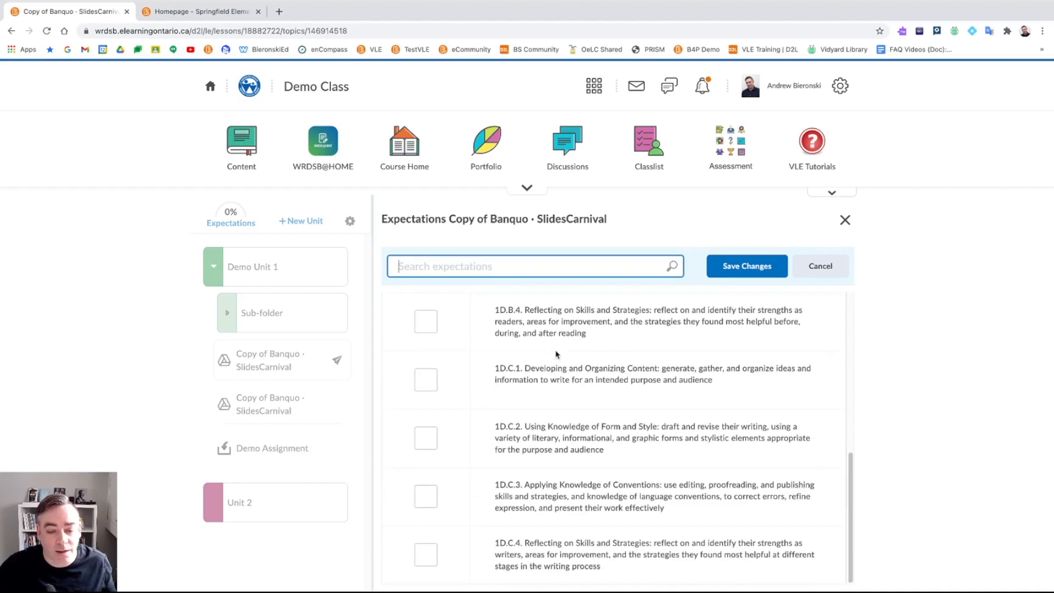
{"action": "scroll", "coordinate": [543, 348], "scroll_direction": "up", "scroll_amount": 6}
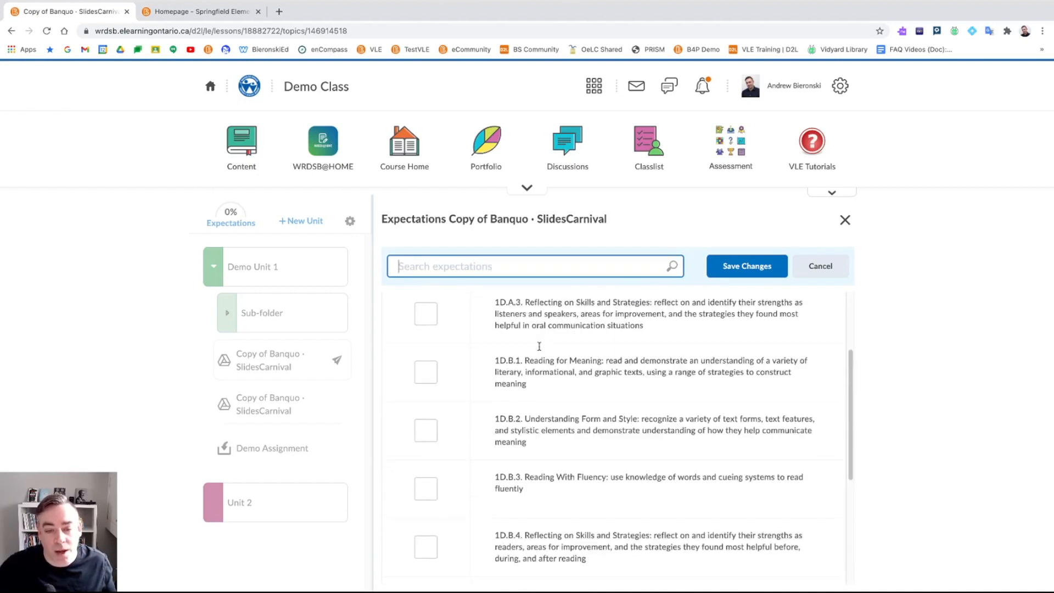
{"action": "scroll", "coordinate": [539, 345], "scroll_direction": "down", "scroll_amount": 3}
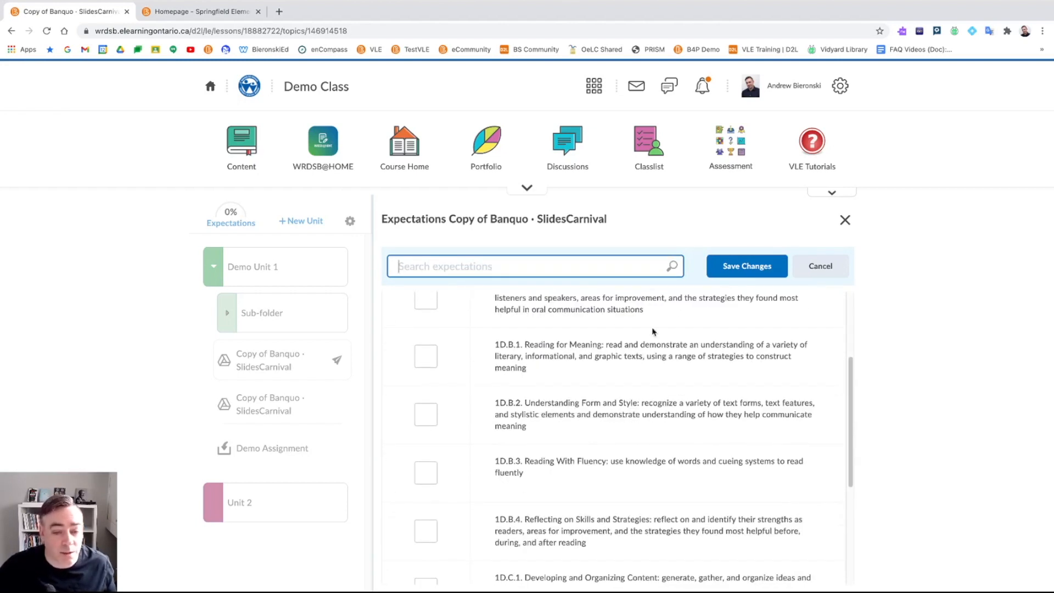
- Align reading expectations 1D.B.1 through 1D.B.4 with the slideshow and save
{"action": "left_click", "coordinate": [433, 368]}
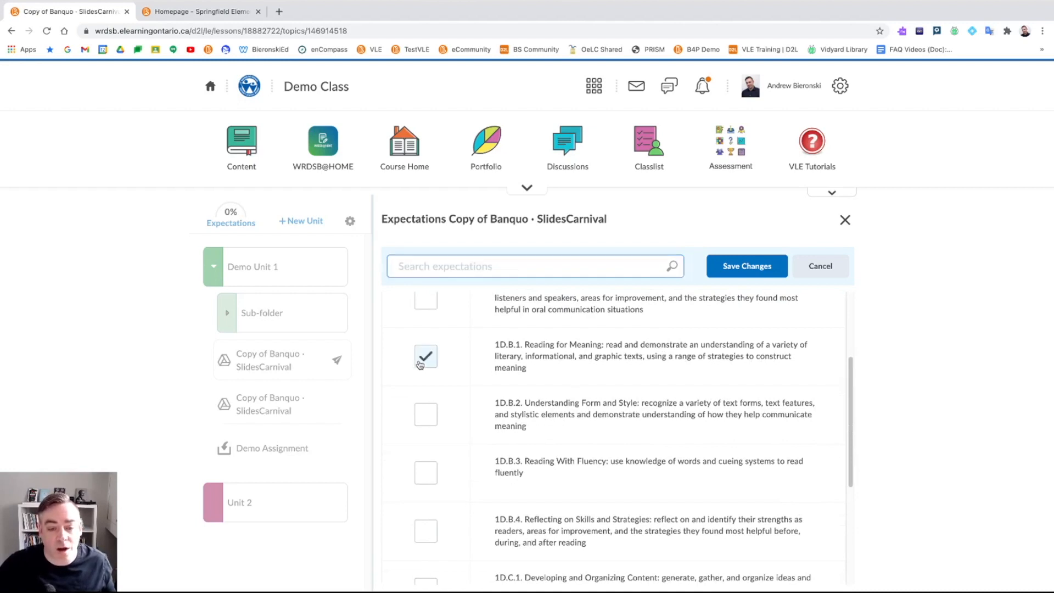
{"action": "left_click", "coordinate": [429, 418]}
{"action": "left_click", "coordinate": [427, 473]}
{"action": "left_click", "coordinate": [427, 531]}
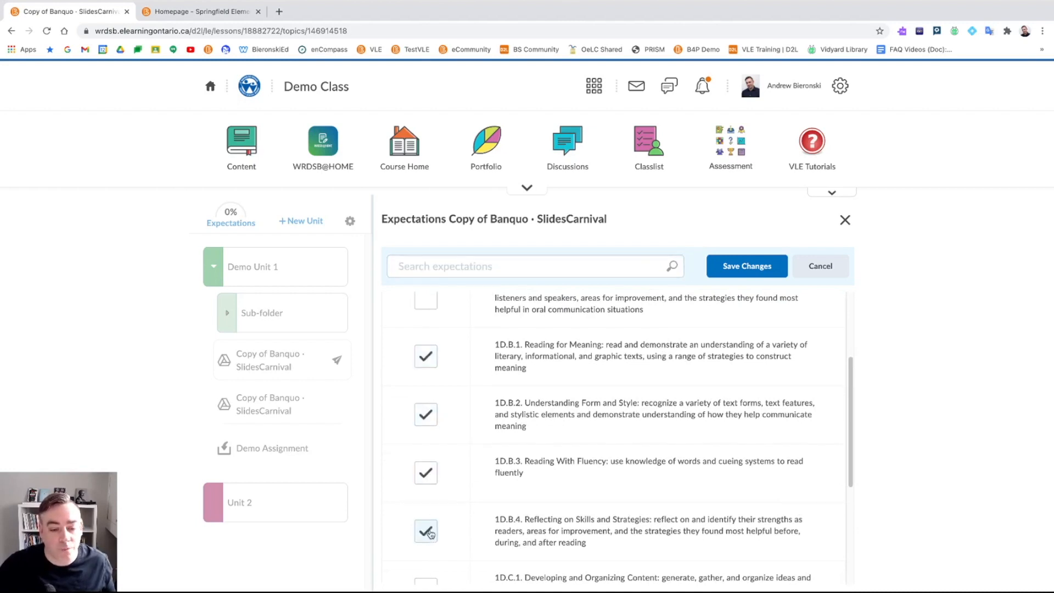
{"action": "left_click", "coordinate": [732, 277]}
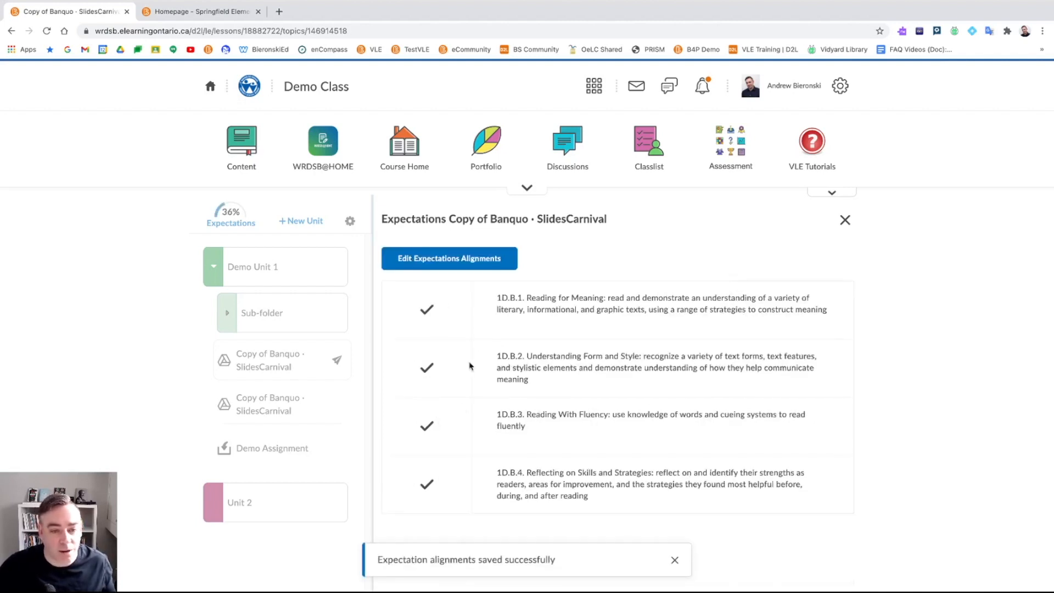
- Close the slideshow's expectations panel, review the 36% course coverage table, then close it
{"action": "left_click", "coordinate": [845, 221]}
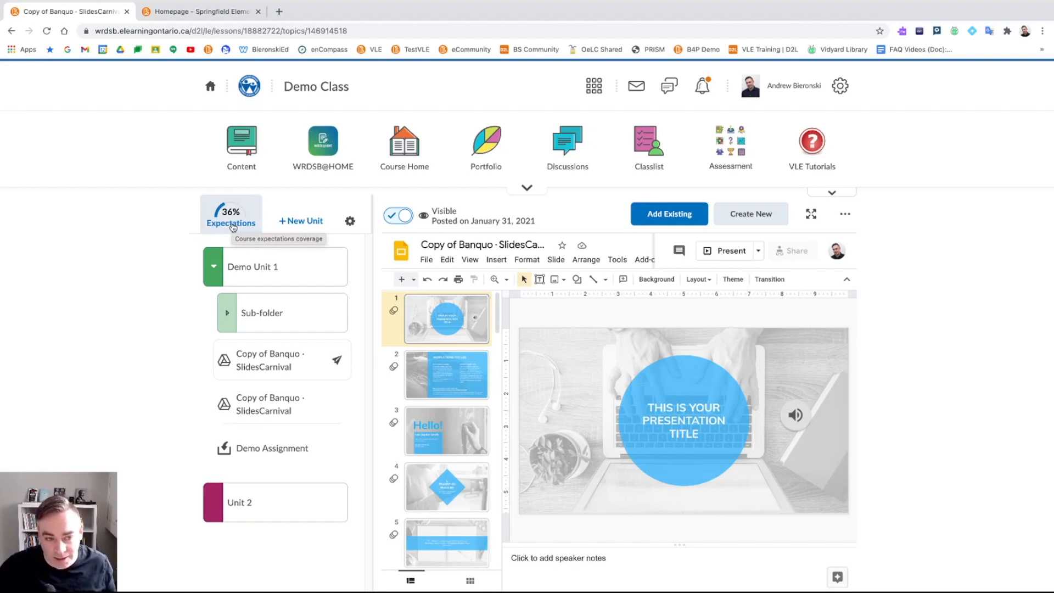
{"action": "left_click", "coordinate": [233, 225]}
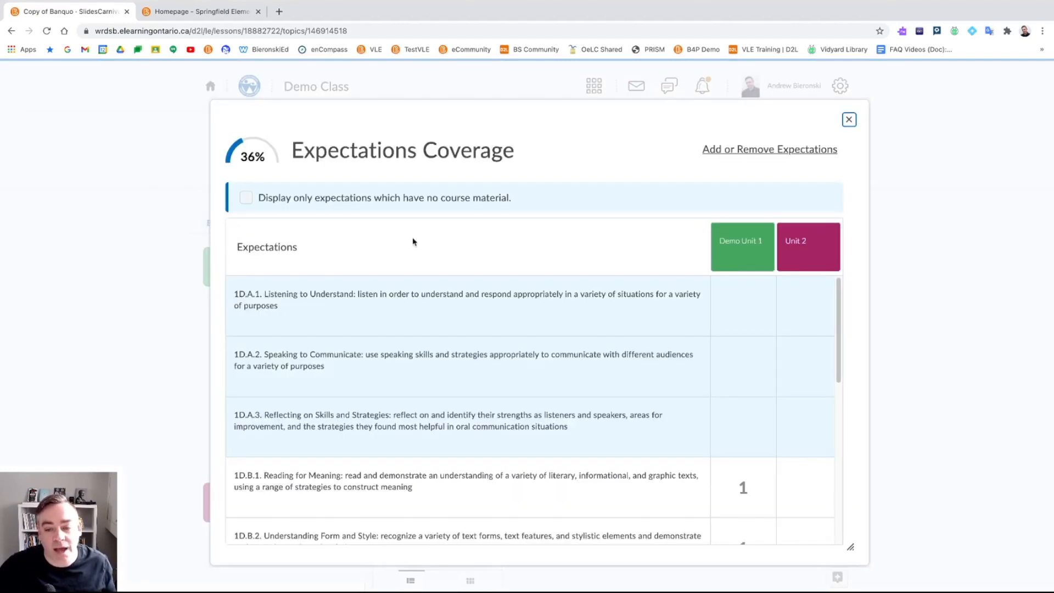
{"action": "scroll", "coordinate": [508, 281], "scroll_direction": "down", "scroll_amount": 1}
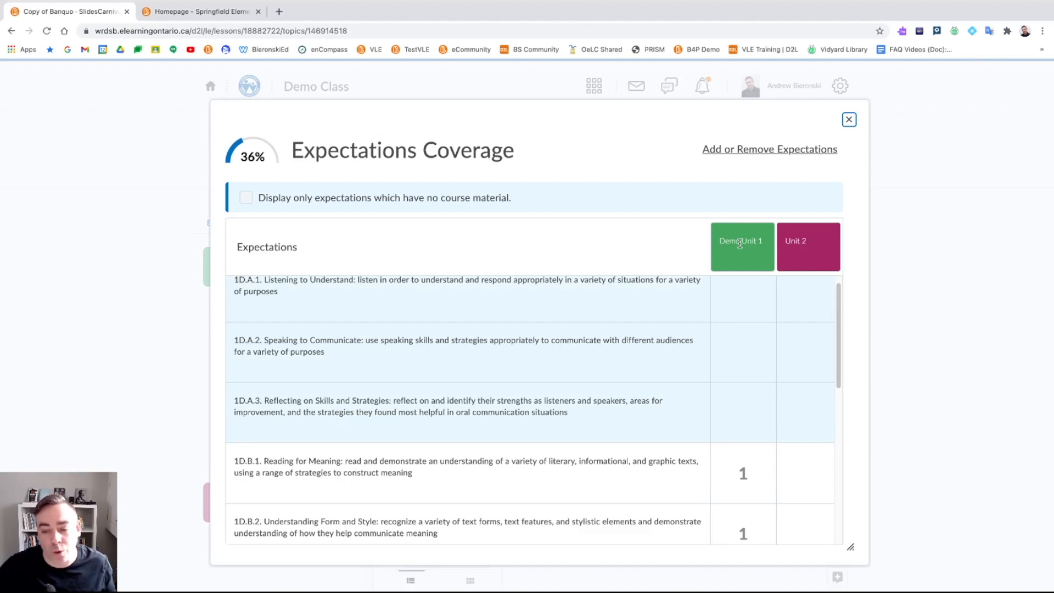
{"action": "scroll", "coordinate": [686, 390], "scroll_direction": "down", "scroll_amount": 5}
{"action": "scroll", "coordinate": [714, 340], "scroll_direction": "up", "scroll_amount": 3}
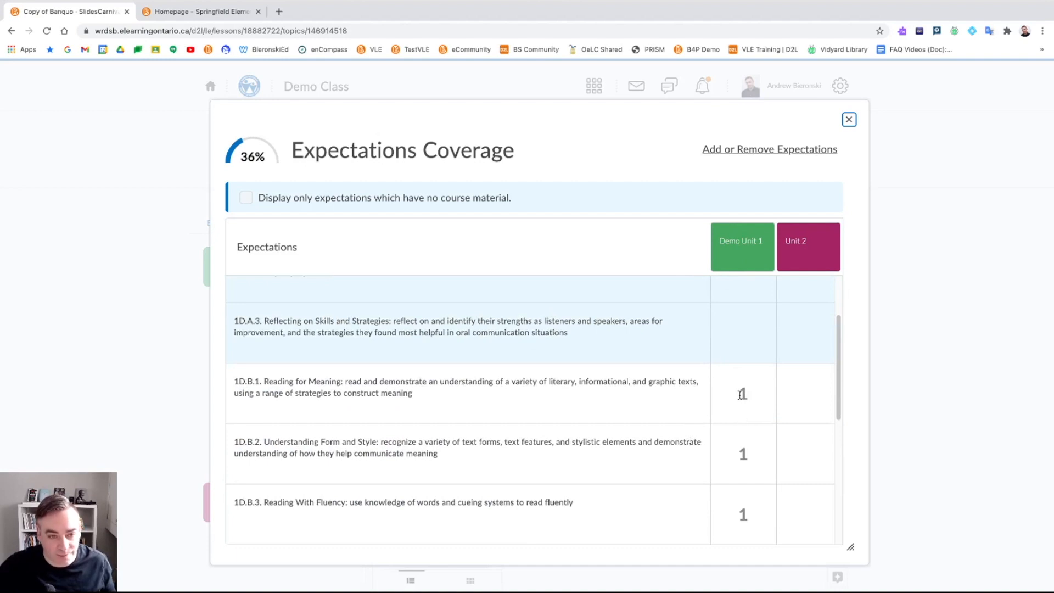
{"action": "left_click", "coordinate": [849, 120]}
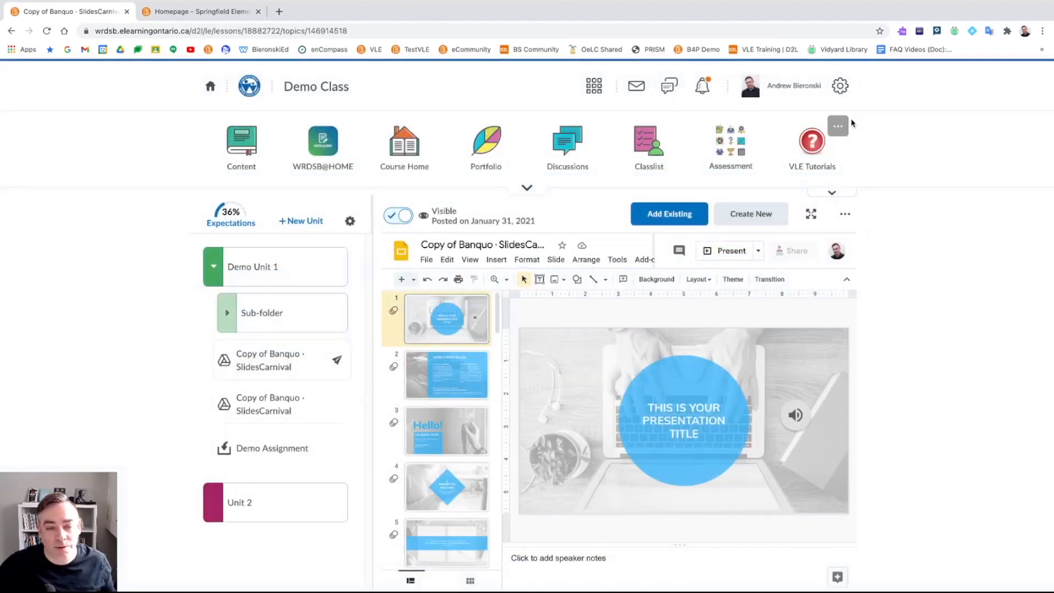
- Use the Demo Class title link in the navbar to reach the course homepage
{"action": "left_click", "coordinate": [320, 89]}
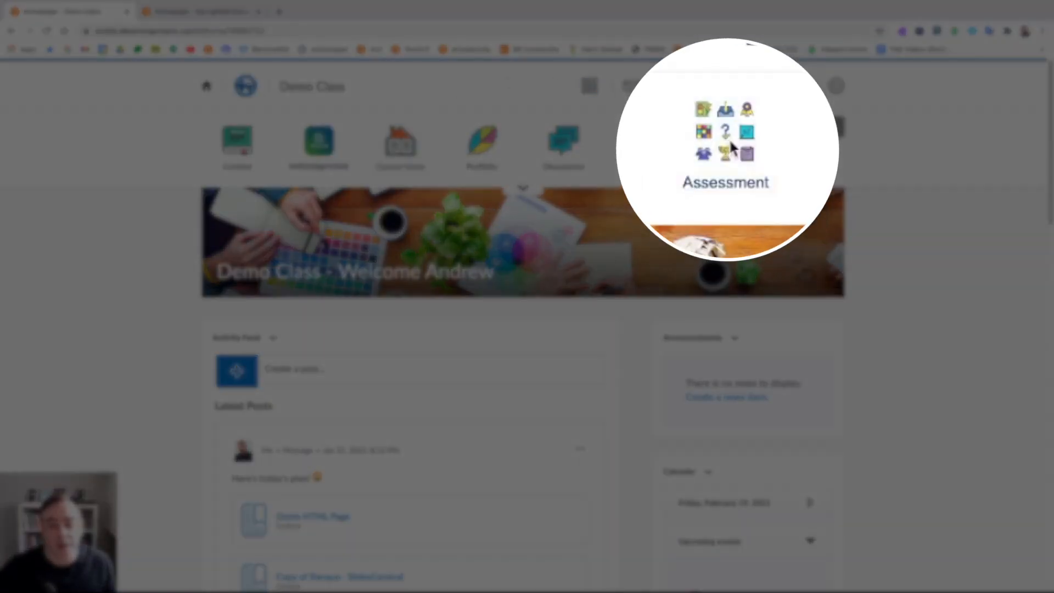
- Open the Demo Class grade book and switch achievements to Mastery view
{"action": "left_click", "coordinate": [726, 140]}
{"action": "left_click", "coordinate": [625, 152]}
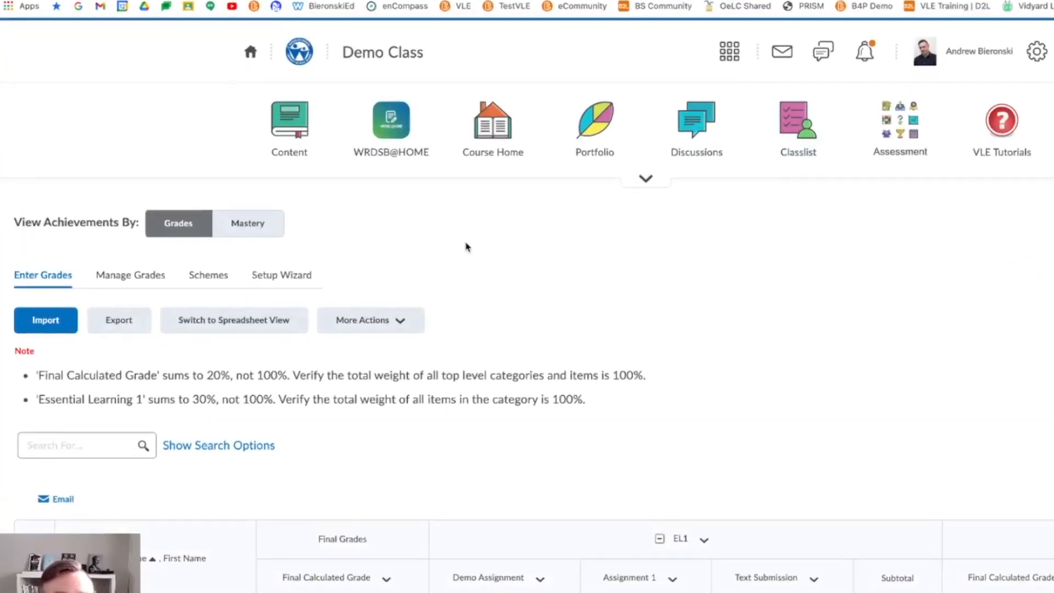
{"action": "left_click", "coordinate": [220, 275]}
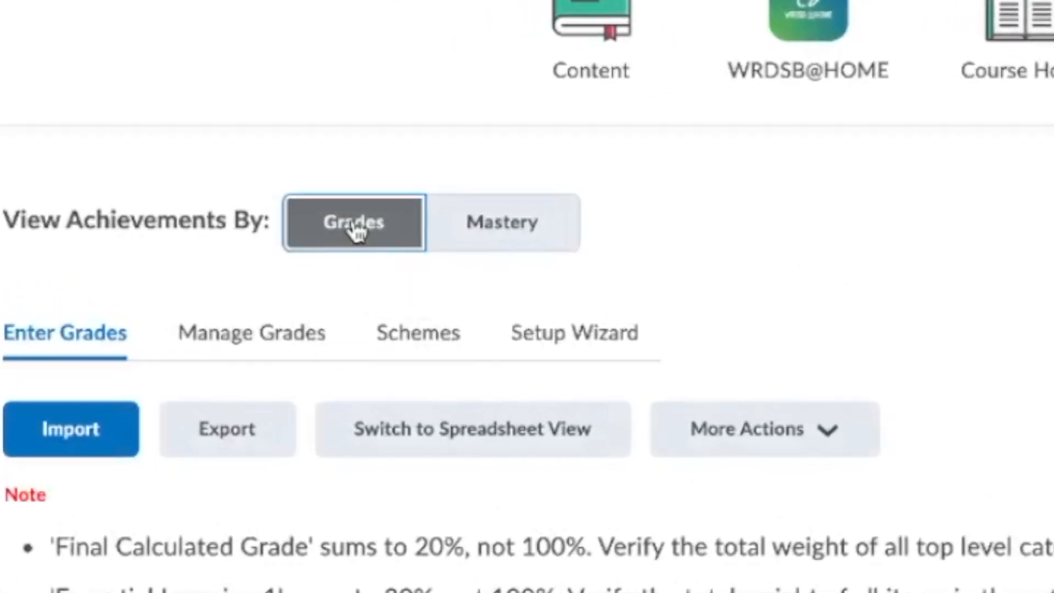
{"action": "scroll", "coordinate": [379, 236], "scroll_direction": "down", "scroll_amount": 2}
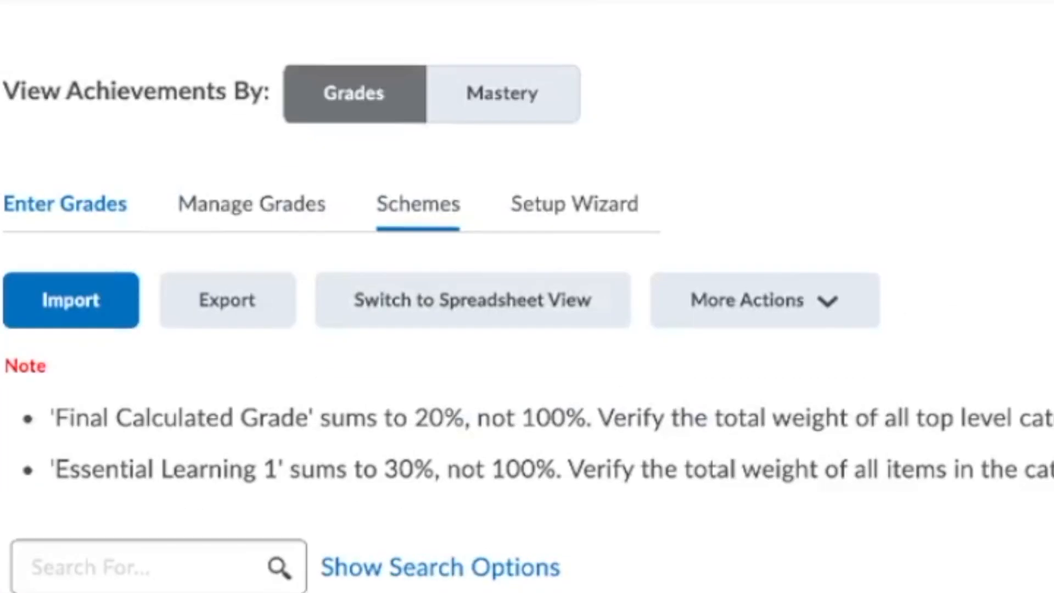
{"action": "scroll", "coordinate": [467, 264], "scroll_direction": "up", "scroll_amount": 2}
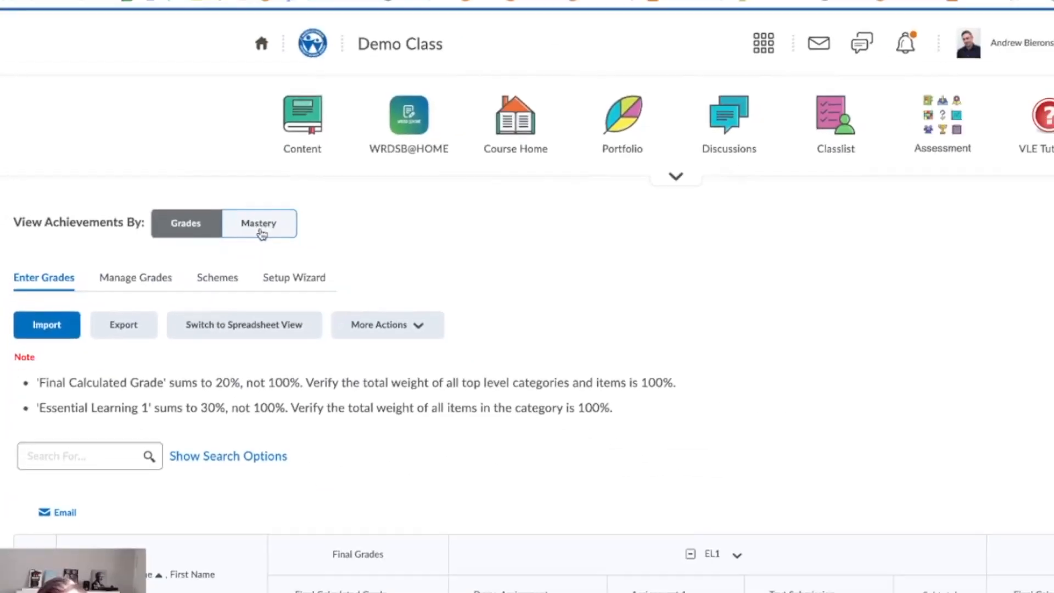
{"action": "left_click", "coordinate": [261, 233]}
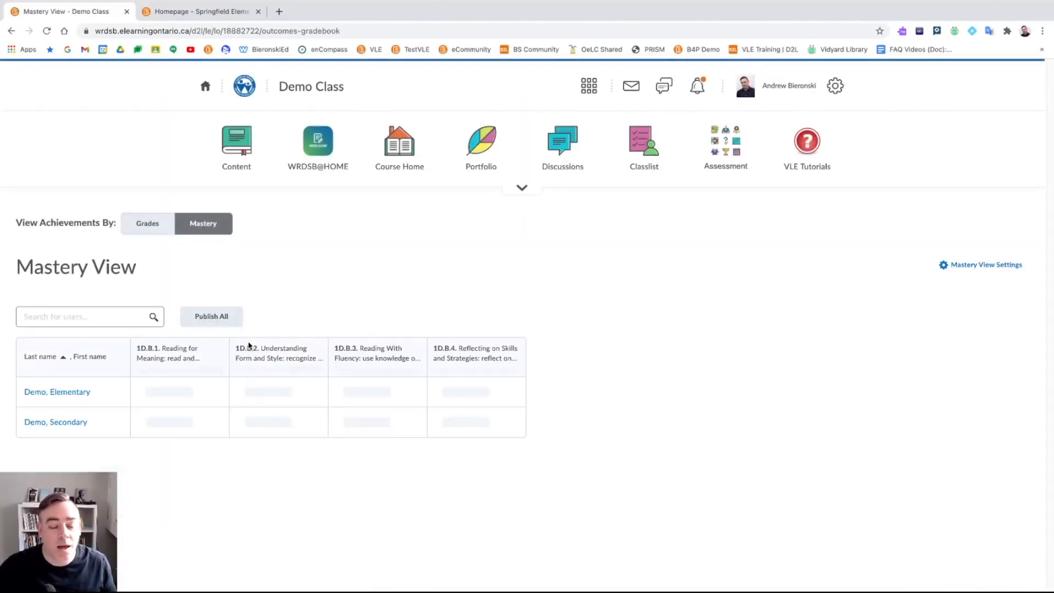
{"action": "mouse_move", "coordinate": [148, 382]}
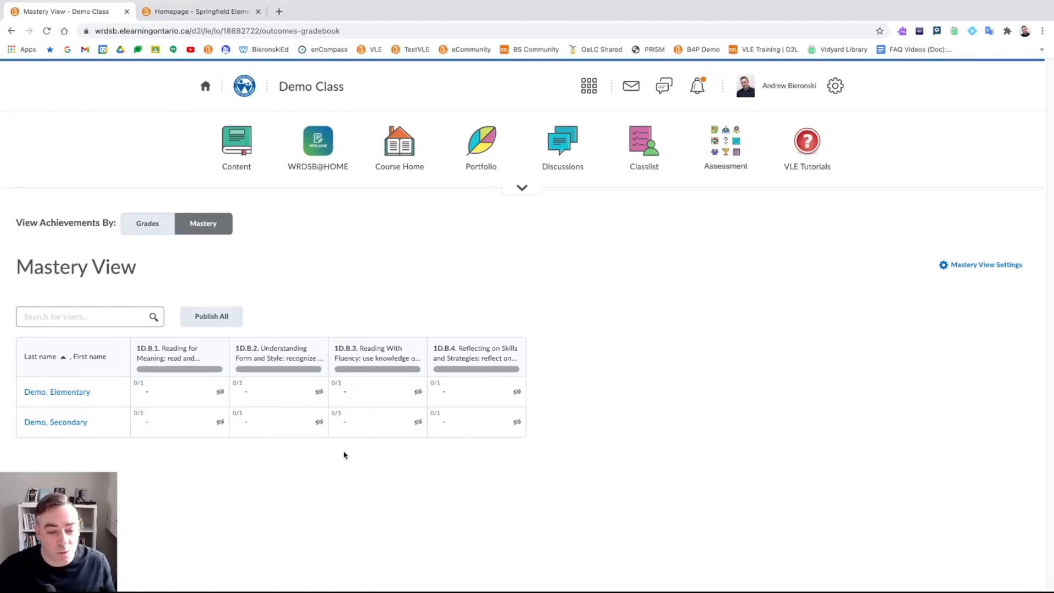
{"action": "mouse_move", "coordinate": [139, 348]}
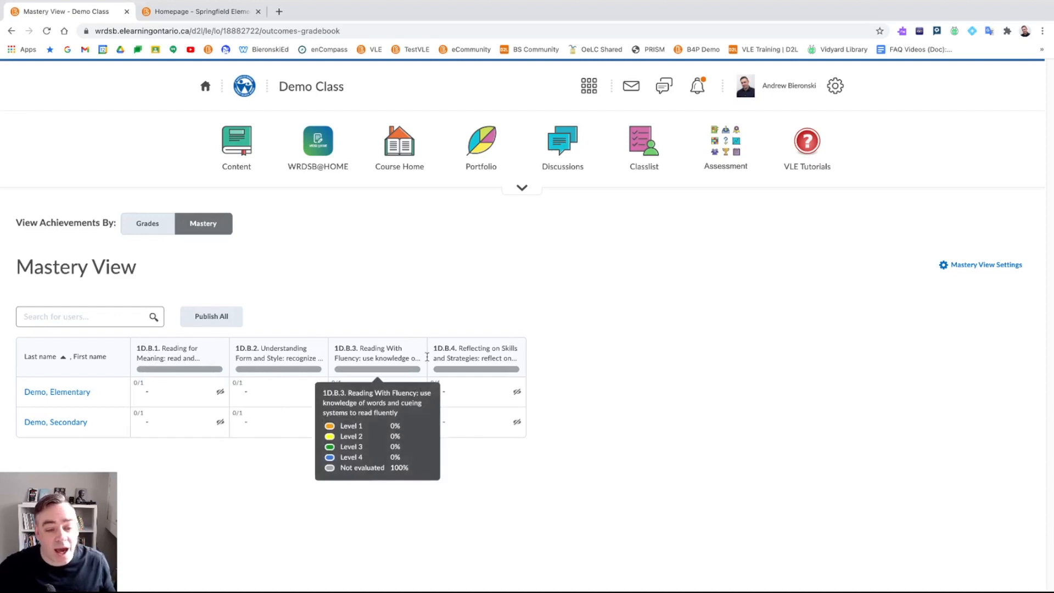
{"action": "mouse_move", "coordinate": [511, 355]}
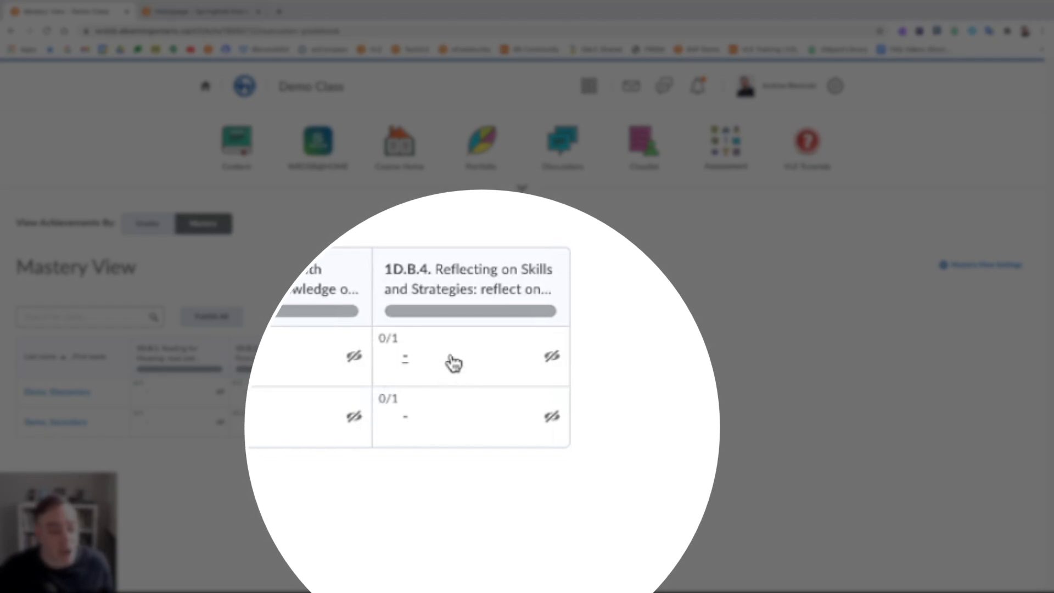
{"action": "mouse_move", "coordinate": [456, 310]}
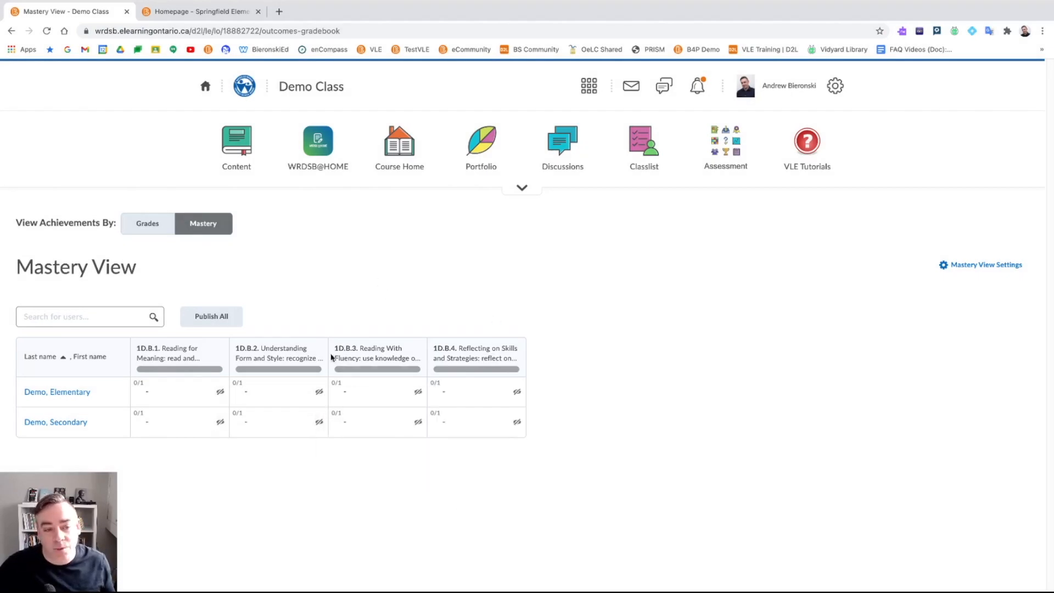
{"action": "mouse_move", "coordinate": [378, 372]}
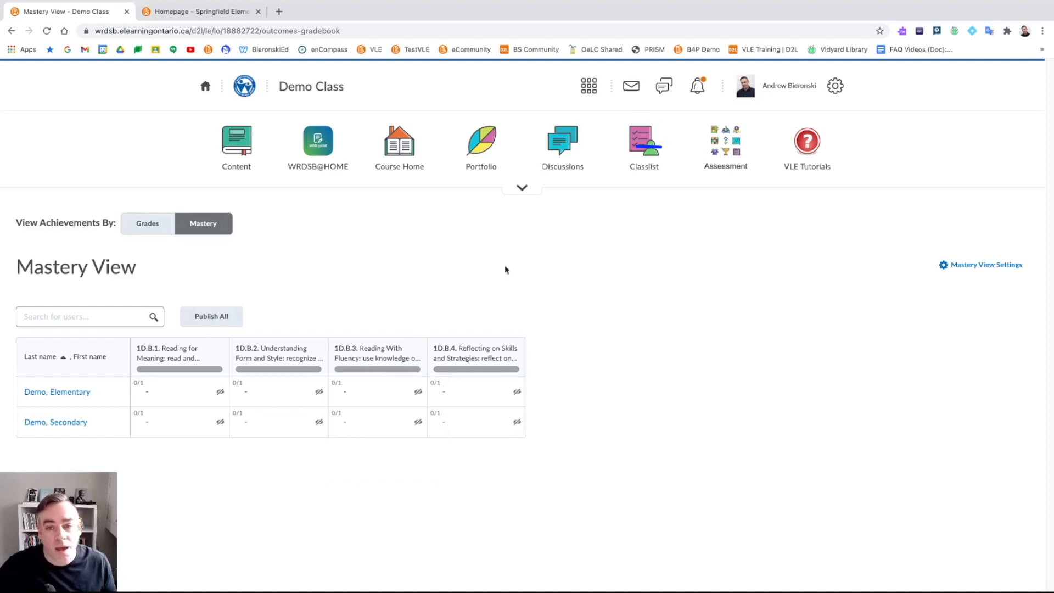
- From the Assignments list, create a new assignment named 'Expectations Assignment'
{"action": "left_click", "coordinate": [725, 148]}
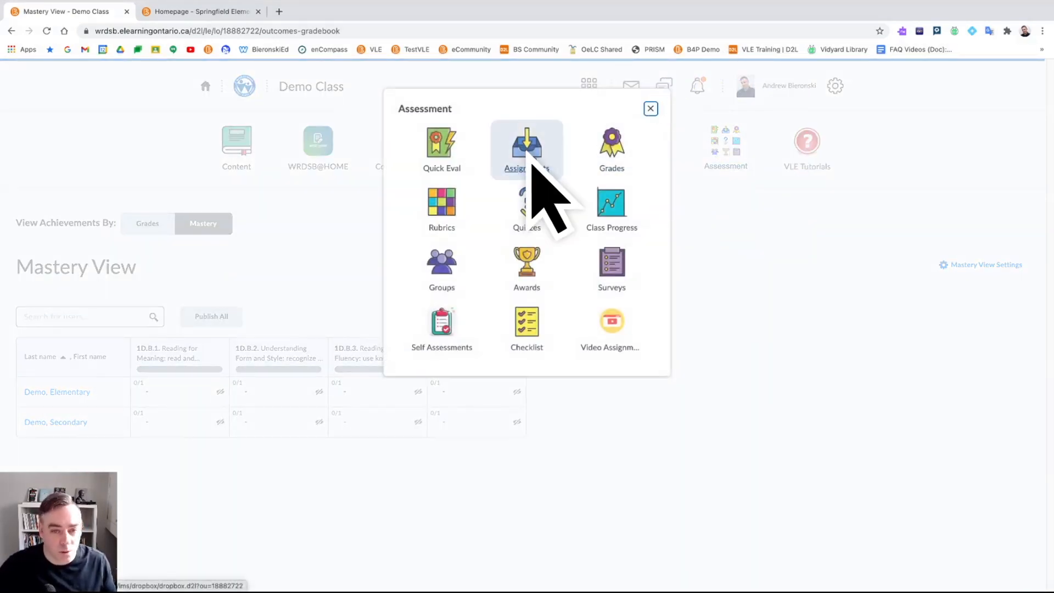
{"action": "left_click", "coordinate": [532, 159]}
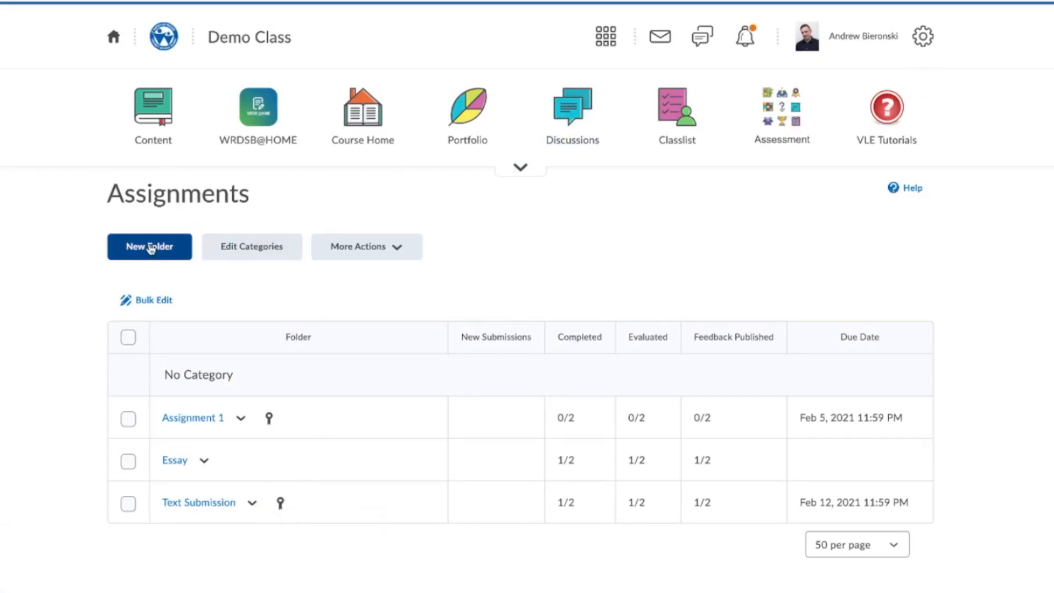
{"action": "left_click", "coordinate": [147, 247]}
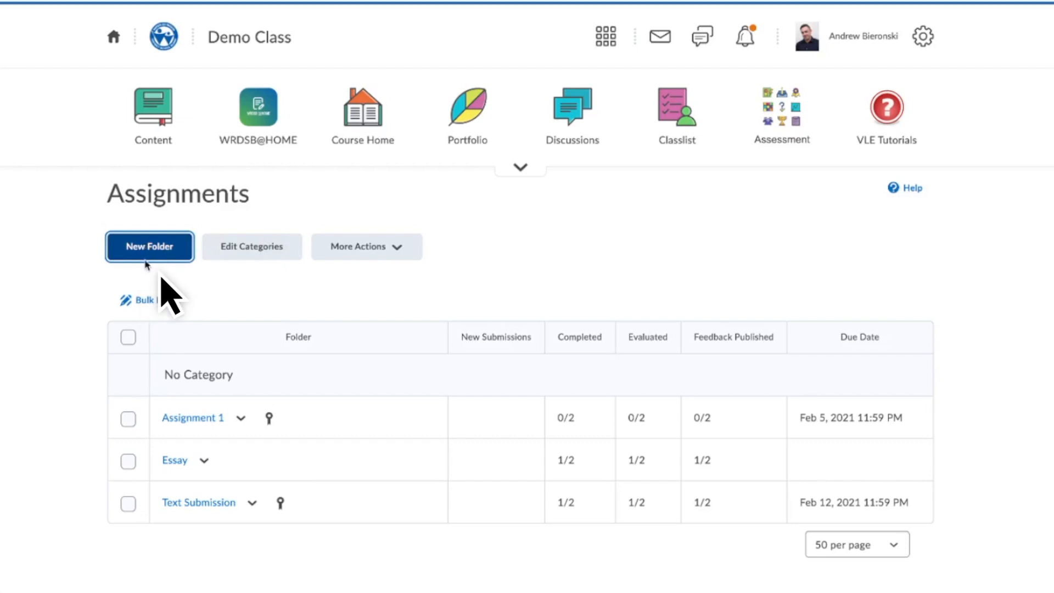
{"action": "left_click", "coordinate": [159, 95]}
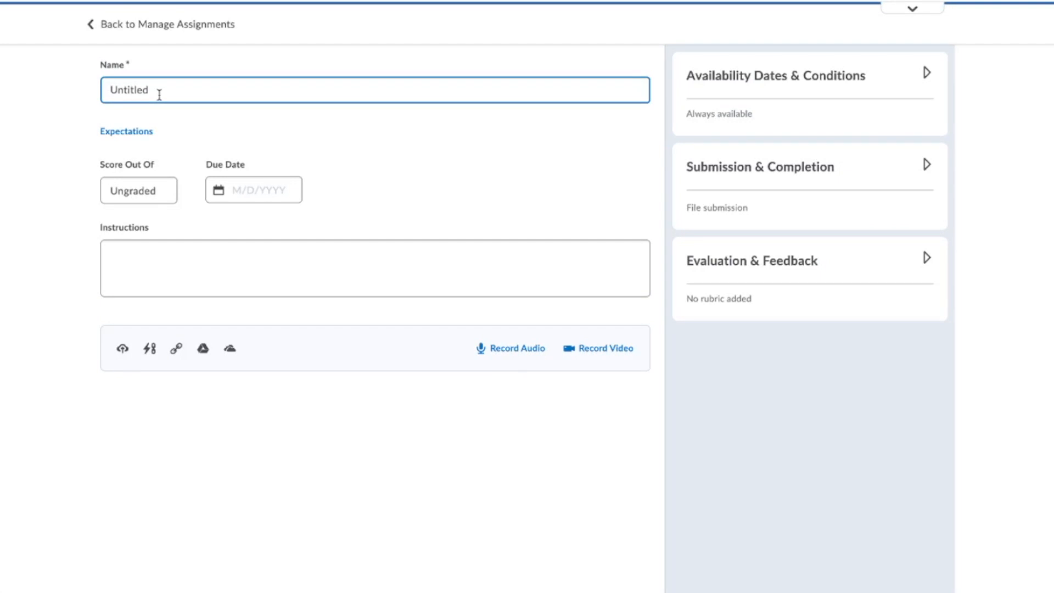
{"action": "double_click", "coordinate": [159, 91]}
{"action": "type", "text": "Expectations Assignment"}
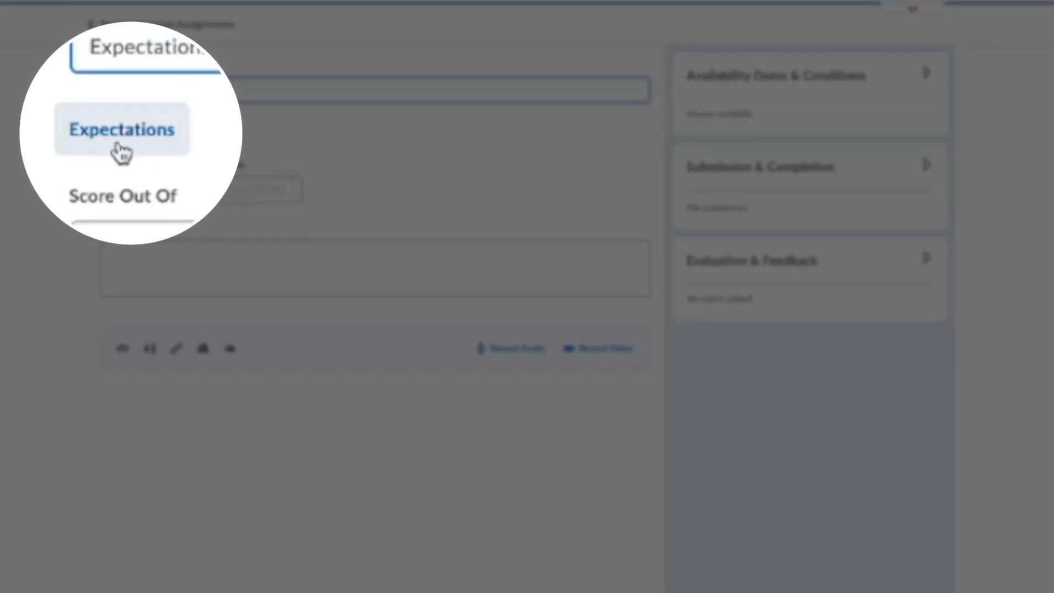
- Open the expectations browser and collapse Oral Communication and Reading strands to reveal Writing
{"action": "left_click", "coordinate": [120, 149]}
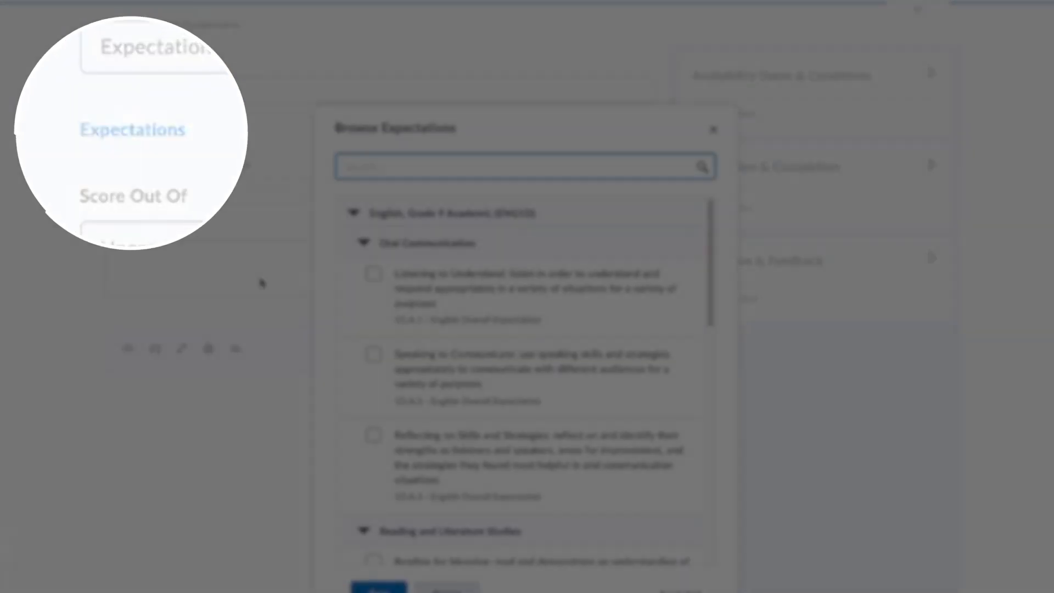
{"action": "scroll", "coordinate": [512, 345], "scroll_direction": "down", "scroll_amount": 1}
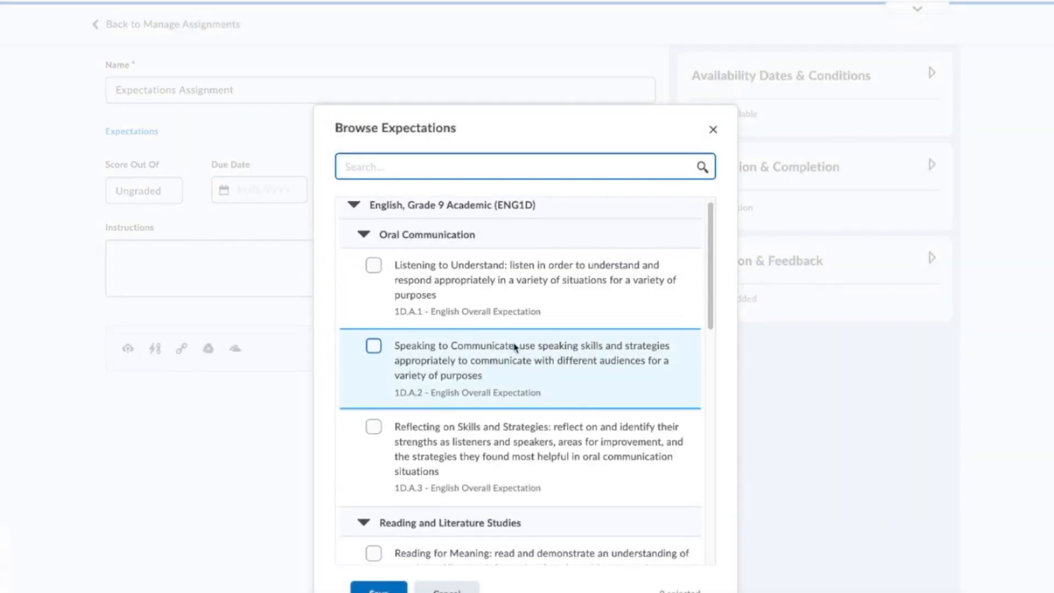
{"action": "scroll", "coordinate": [514, 347], "scroll_direction": "up", "scroll_amount": 1}
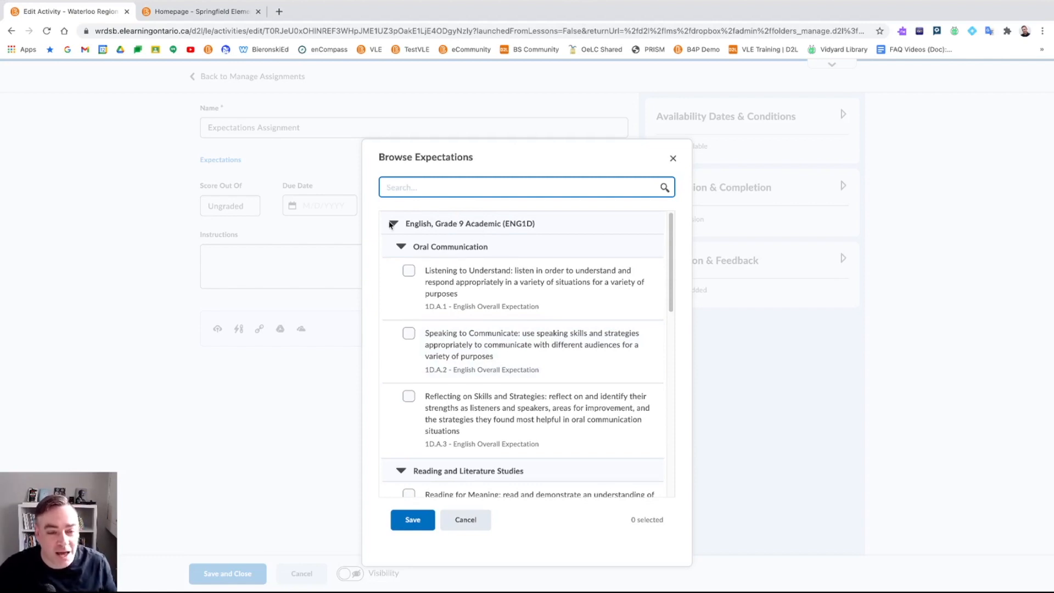
{"action": "left_click", "coordinate": [401, 247]}
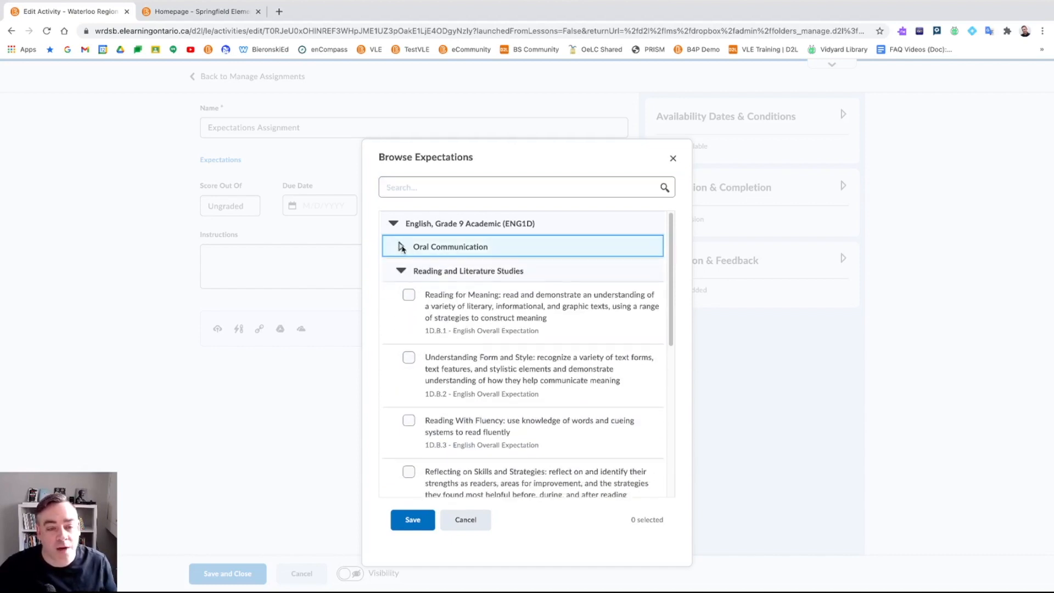
{"action": "left_click", "coordinate": [401, 271]}
{"action": "left_click", "coordinate": [402, 294]}
{"action": "left_click", "coordinate": [401, 295]}
{"action": "left_click", "coordinate": [401, 270]}
{"action": "left_click", "coordinate": [401, 247]}
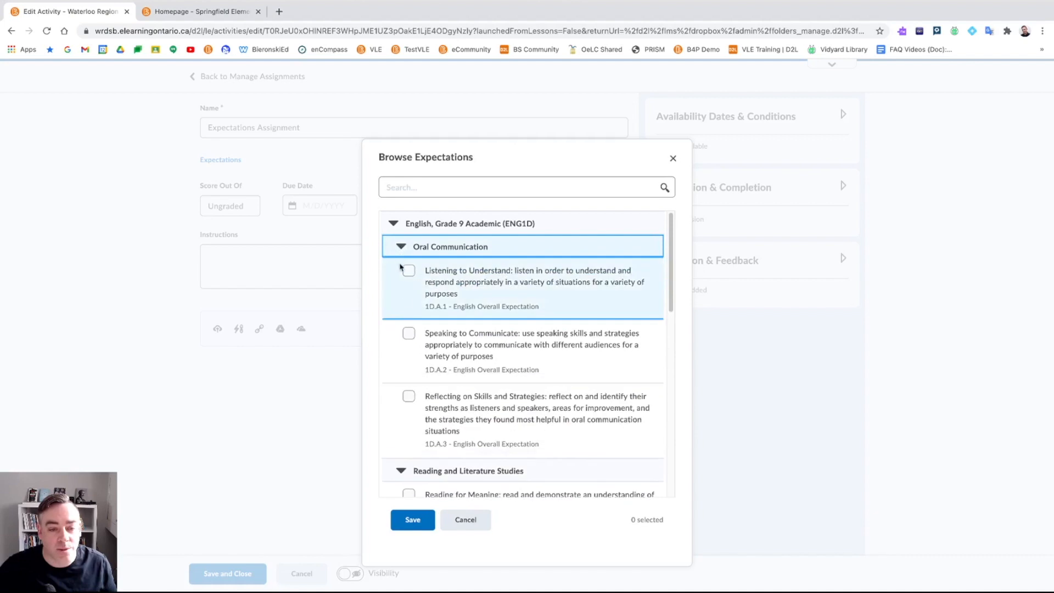
{"action": "left_click", "coordinate": [401, 246]}
{"action": "left_click", "coordinate": [401, 270]}
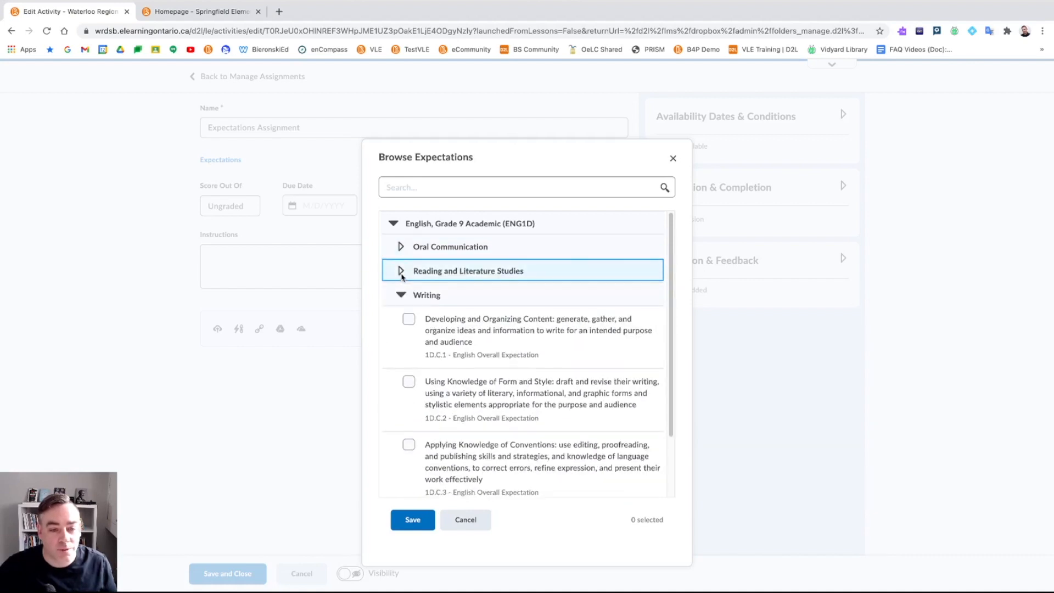
- Check Writing expectations 1D.C.1 through 1D.C.4 and save the selection
{"action": "left_click", "coordinate": [422, 307]}
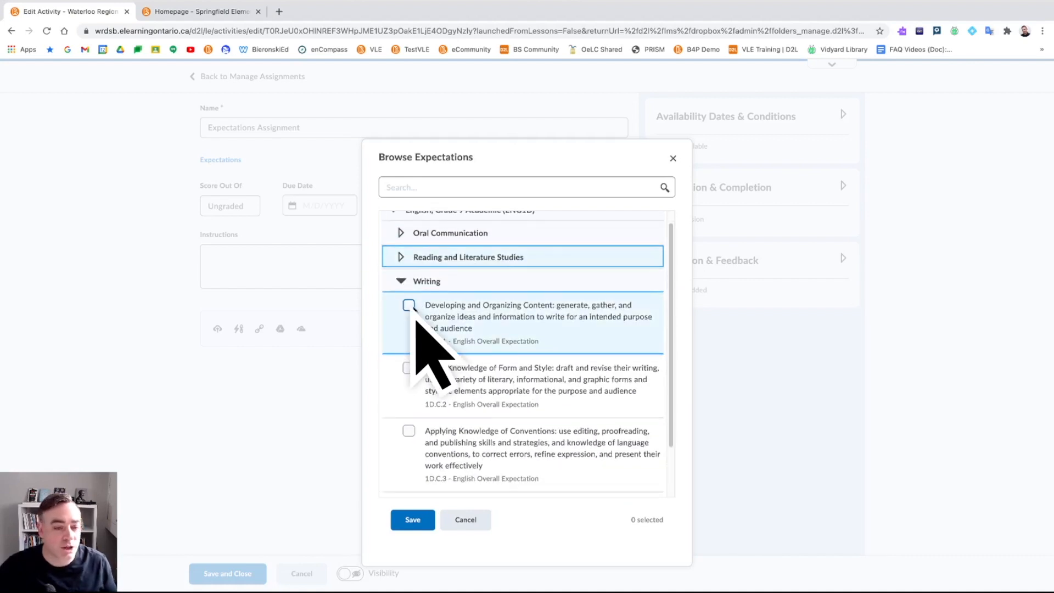
{"action": "left_click", "coordinate": [409, 367]}
{"action": "left_click", "coordinate": [408, 431]}
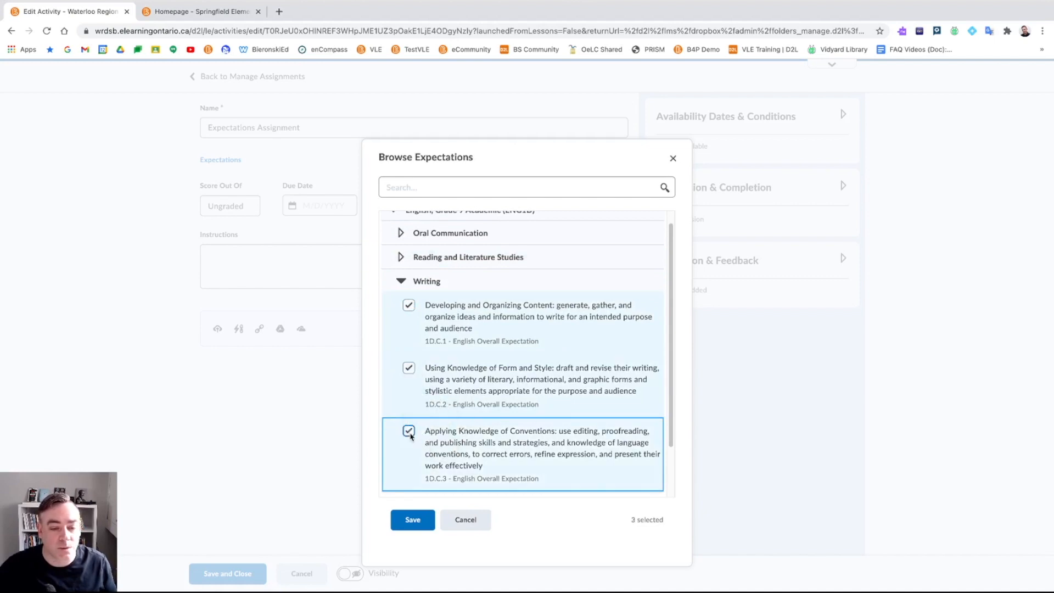
{"action": "scroll", "coordinate": [420, 450], "scroll_direction": "down", "scroll_amount": 1}
{"action": "left_click", "coordinate": [409, 443]}
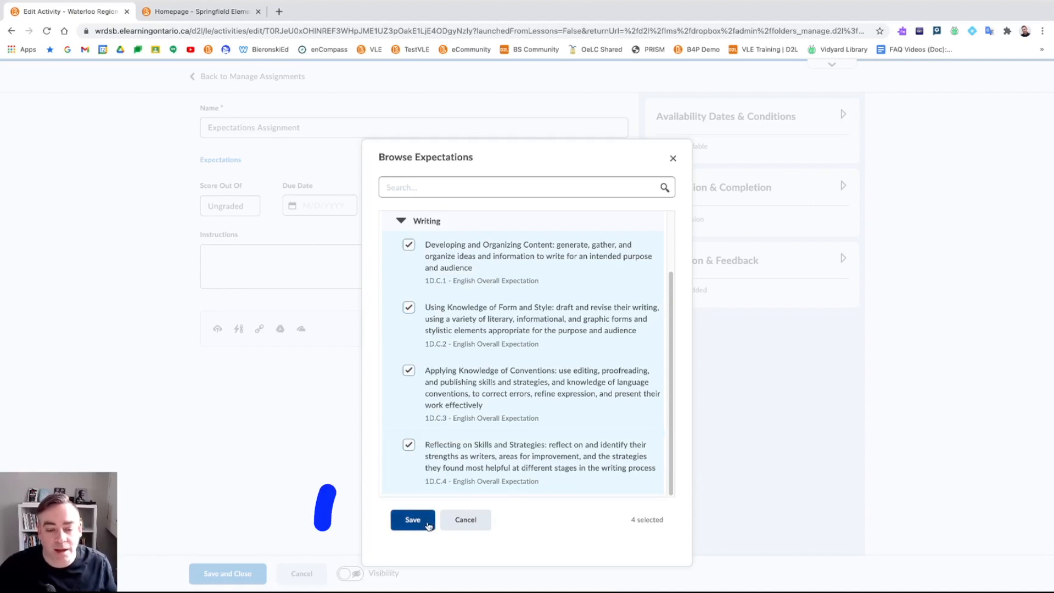
{"action": "left_click", "coordinate": [422, 519]}
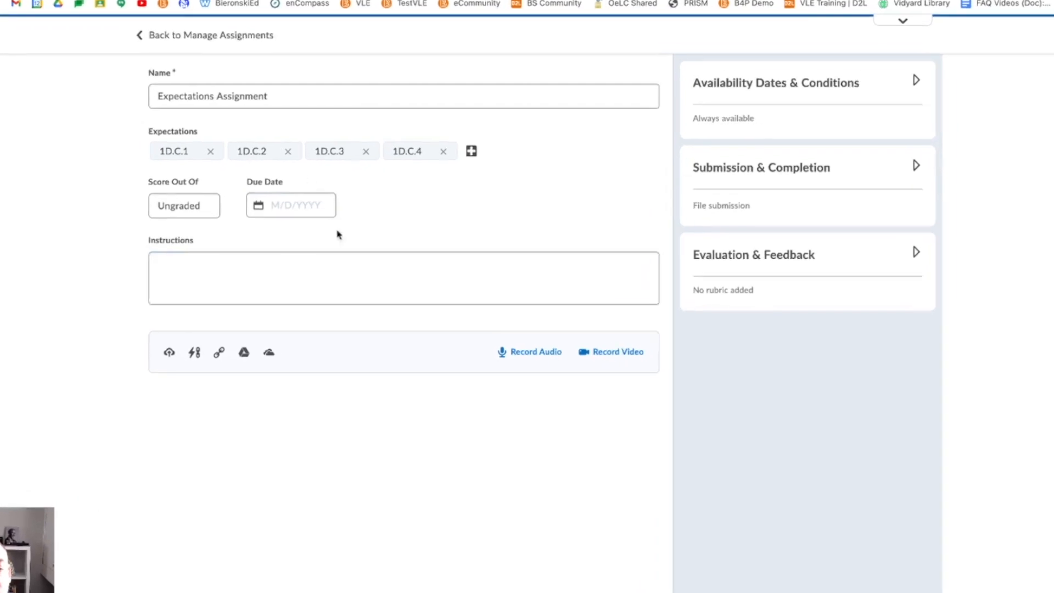
- Make the assignment graded out of 100 points and keep it linked to grades
{"action": "mouse_move", "coordinate": [233, 180]}
{"action": "mouse_move", "coordinate": [406, 139]}
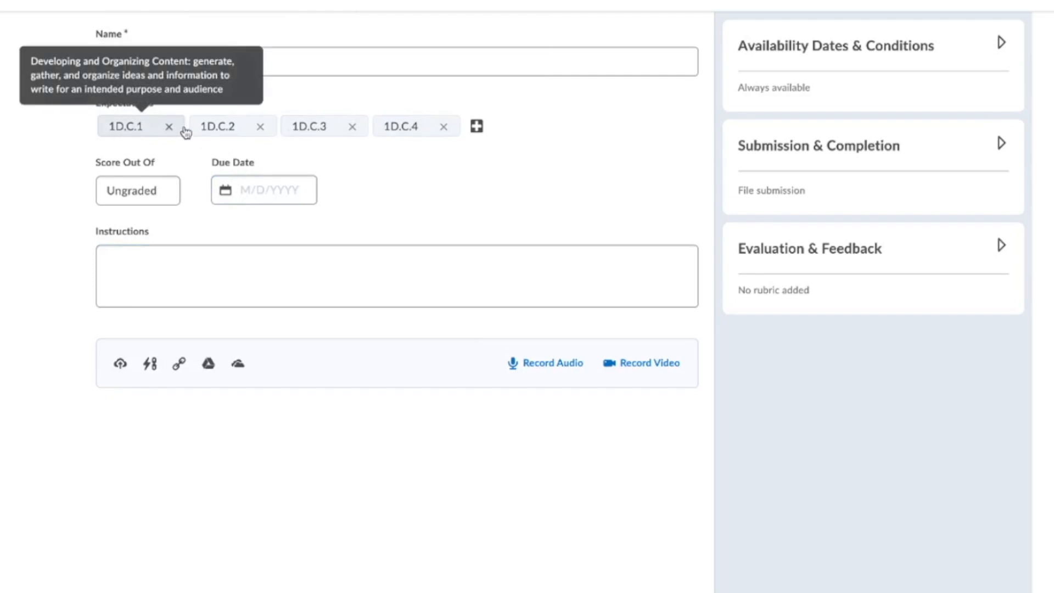
{"action": "mouse_move", "coordinate": [446, 135]}
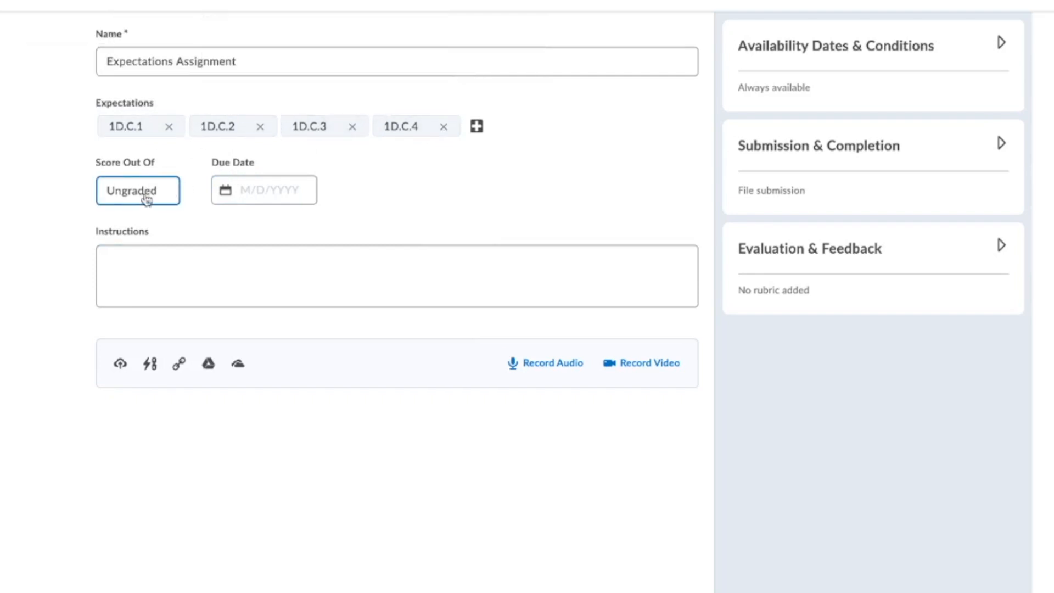
{"action": "mouse_move", "coordinate": [275, 133]}
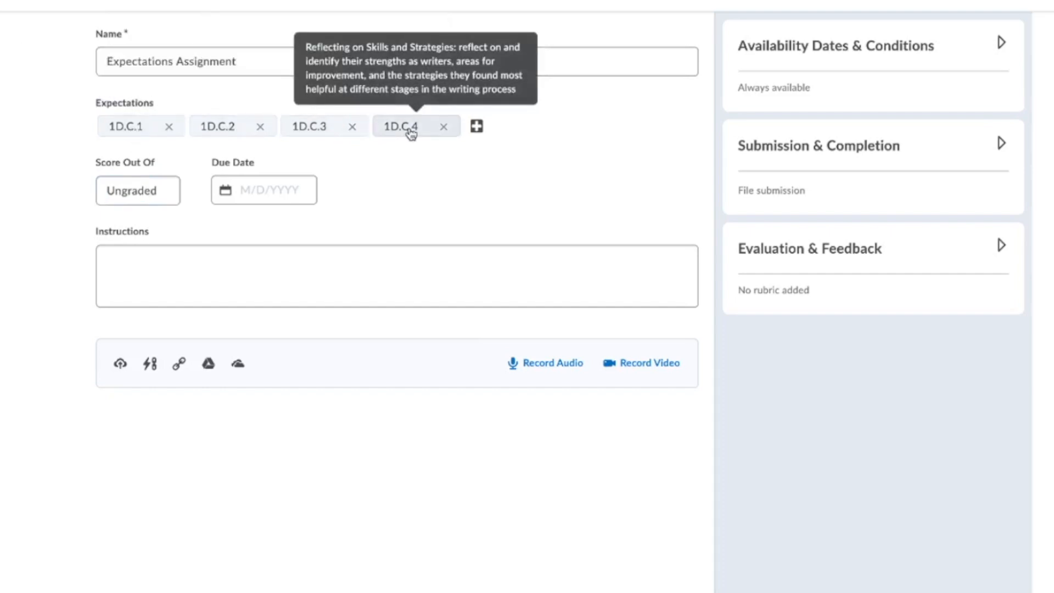
{"action": "left_click", "coordinate": [144, 199]}
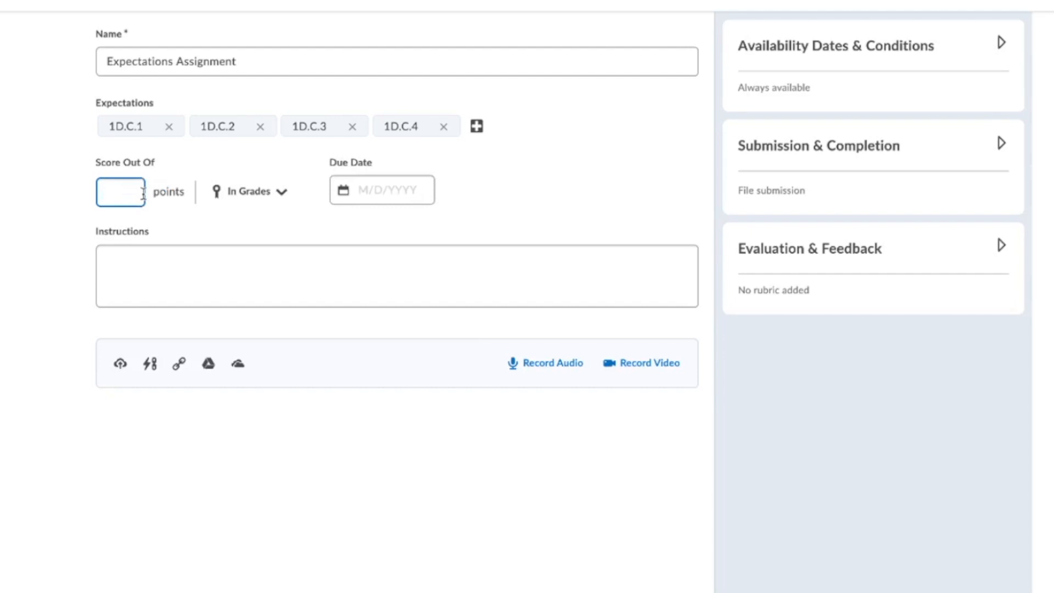
{"action": "type", "text": "100"}
{"action": "left_click", "coordinate": [265, 196]}
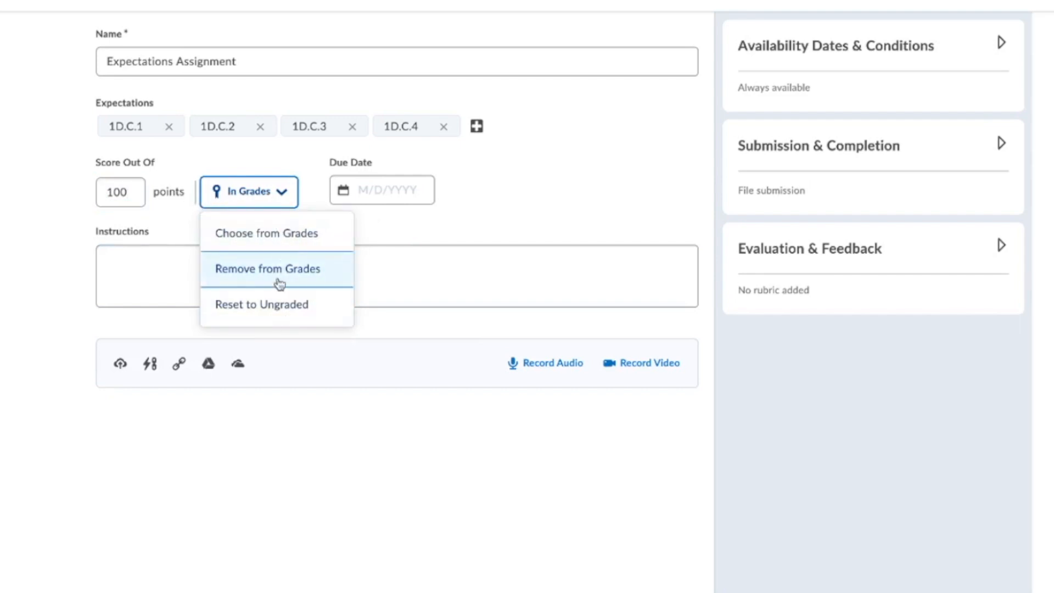
{"action": "left_click", "coordinate": [397, 222]}
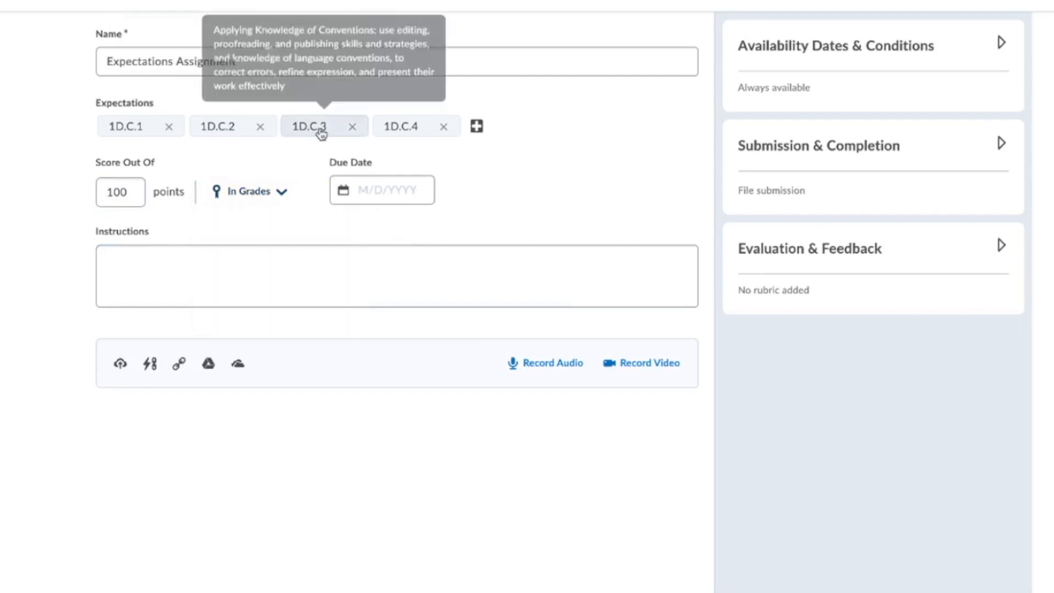
- Make the assignment visible to students and save it to the Assignments list
{"action": "mouse_move", "coordinate": [327, 131]}
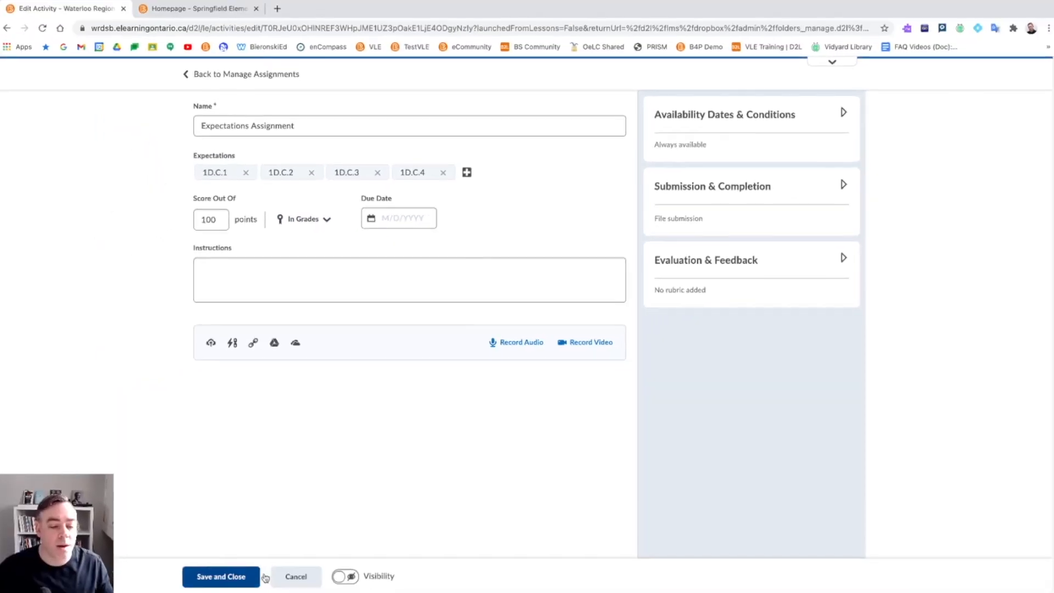
{"action": "left_click", "coordinate": [339, 574]}
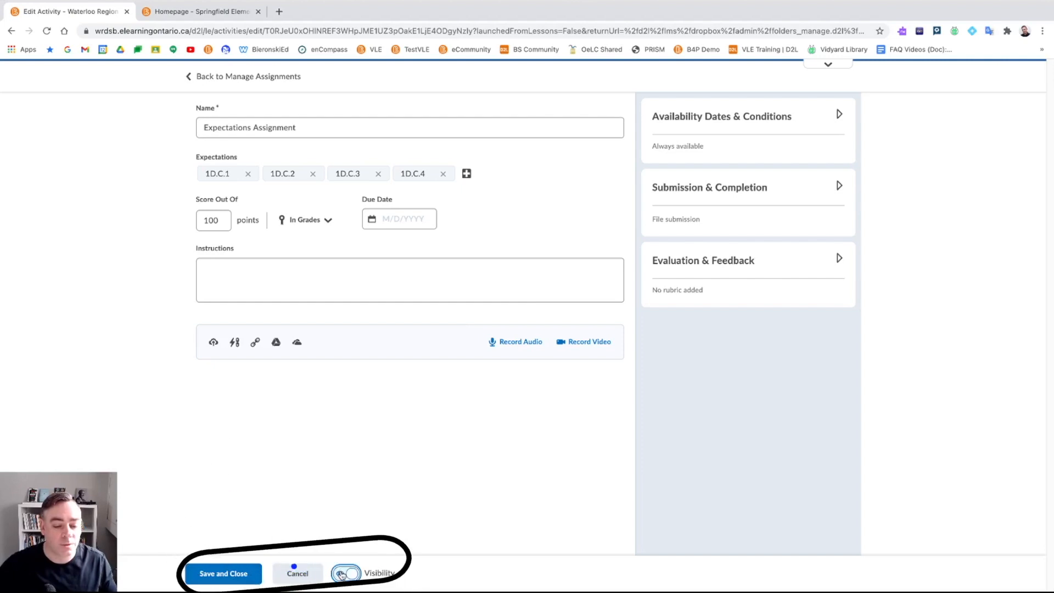
{"action": "left_click", "coordinate": [224, 573]}
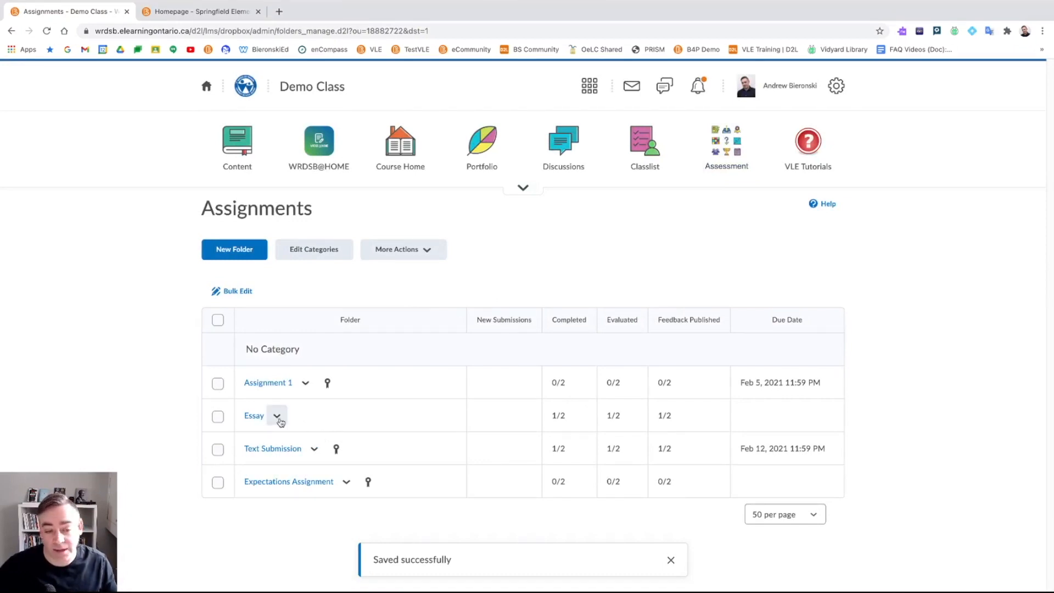
- Open the Essay assignment for editing and bring up its expectations list
{"action": "left_click", "coordinate": [276, 415]}
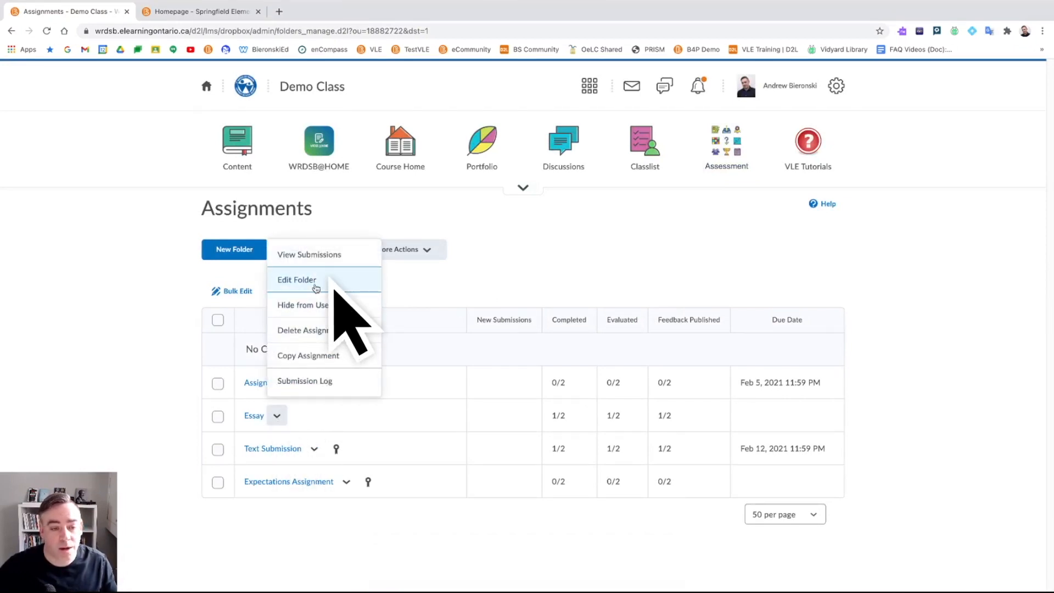
{"action": "left_click", "coordinate": [316, 283]}
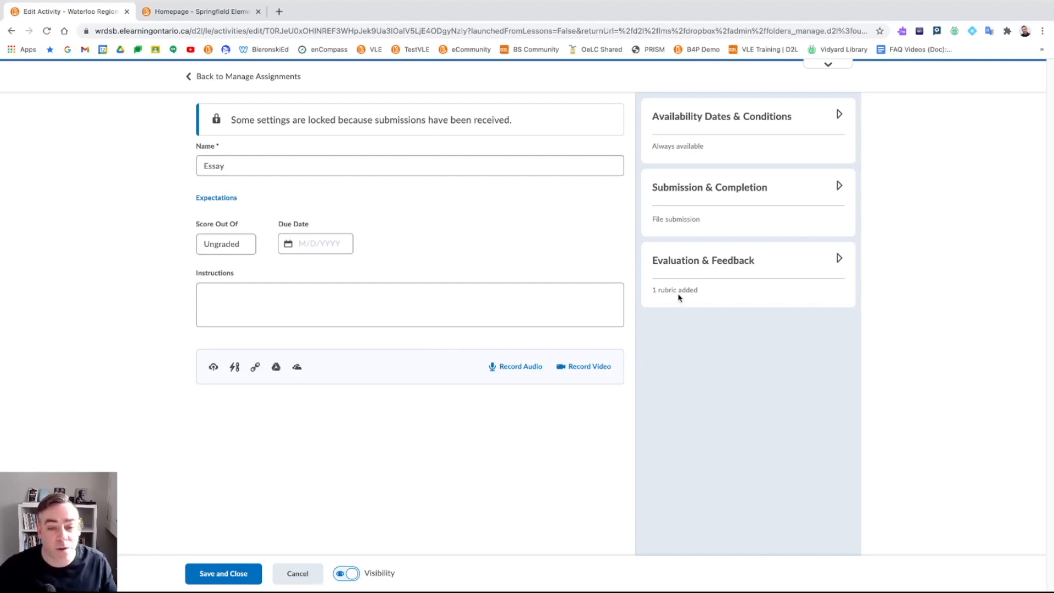
{"action": "left_click", "coordinate": [215, 197]}
{"action": "scroll", "coordinate": [409, 271], "scroll_direction": "down", "scroll_amount": 6}
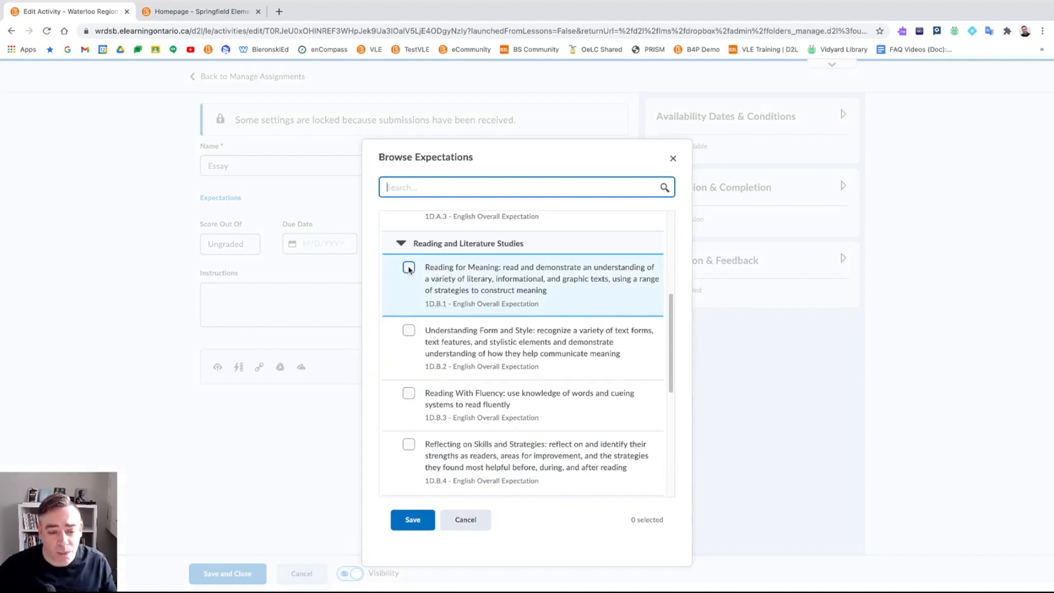
{"action": "scroll", "coordinate": [408, 275], "scroll_direction": "down", "scroll_amount": 2}
- Attach Writing expectations 1D.C.1–1D.C.4 to the Essay and save the assignment
{"action": "left_click", "coordinate": [408, 245]}
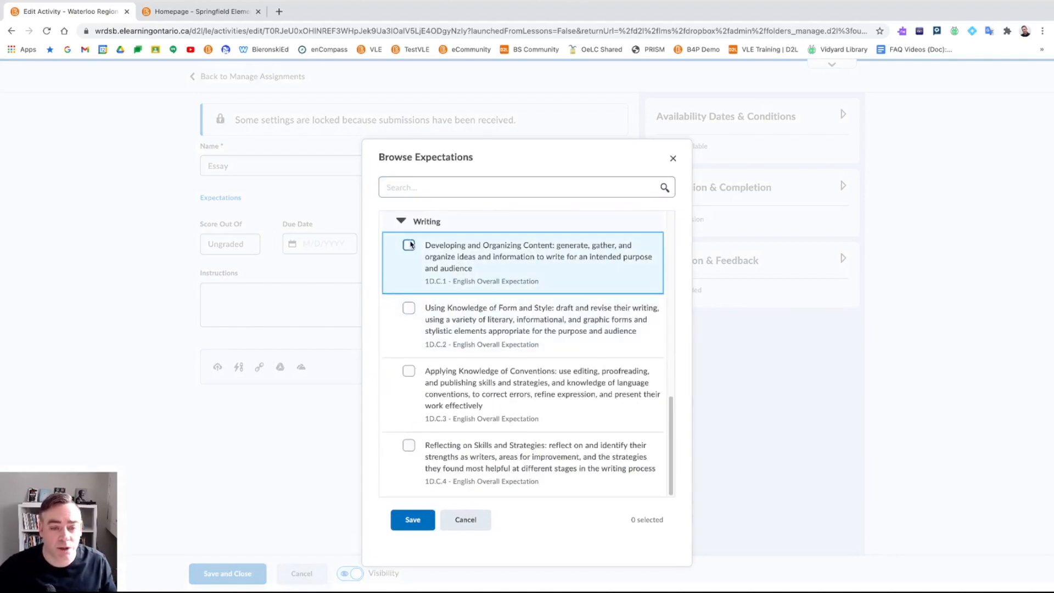
{"action": "left_click", "coordinate": [408, 308]}
{"action": "left_click", "coordinate": [408, 371]}
{"action": "left_click", "coordinate": [409, 445]}
{"action": "left_click", "coordinate": [420, 521]}
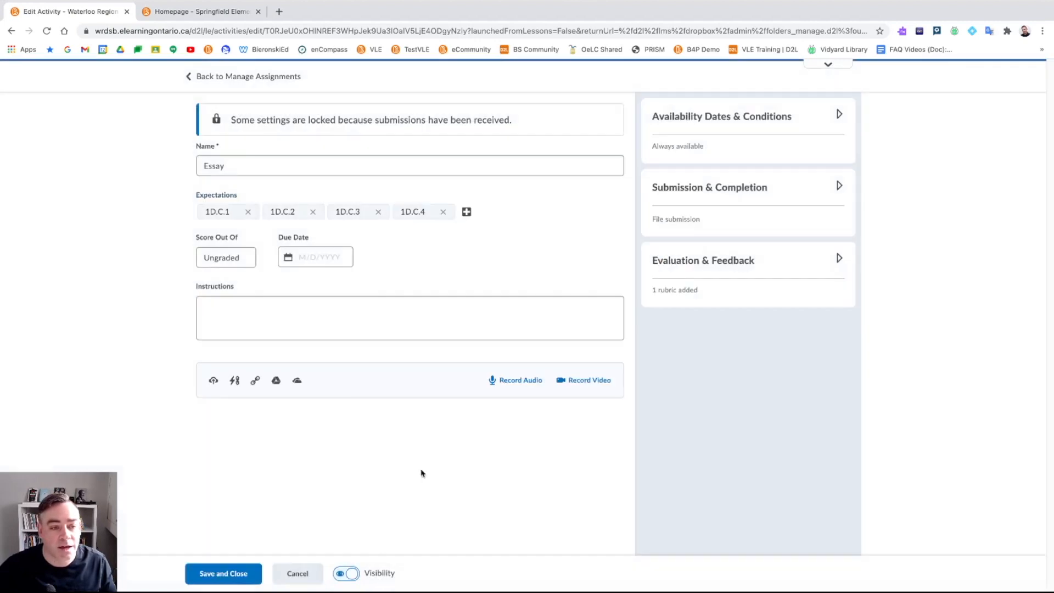
{"action": "mouse_move", "coordinate": [209, 213]}
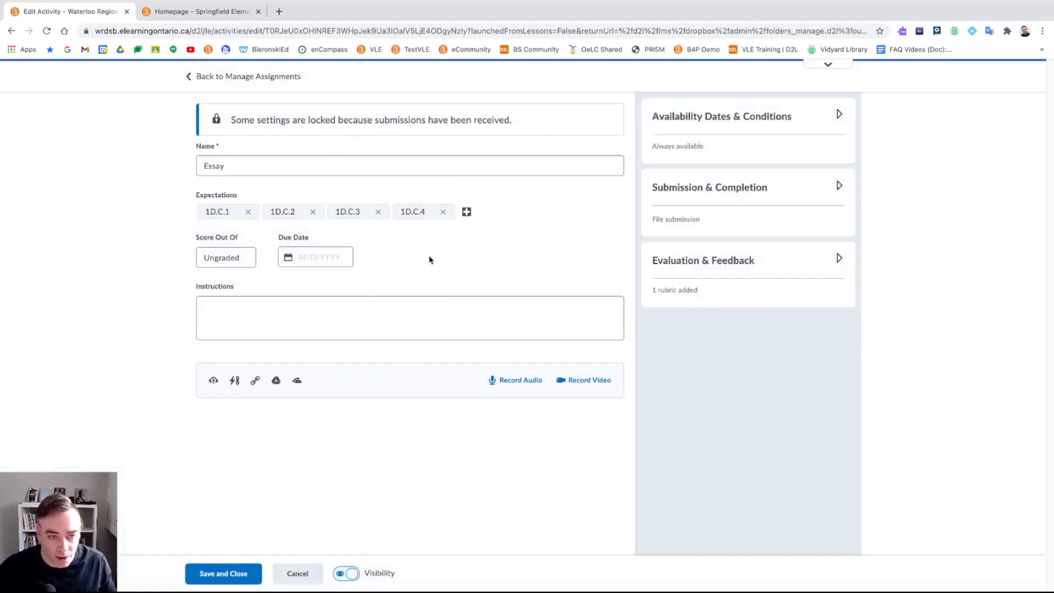
{"action": "left_click", "coordinate": [232, 574]}
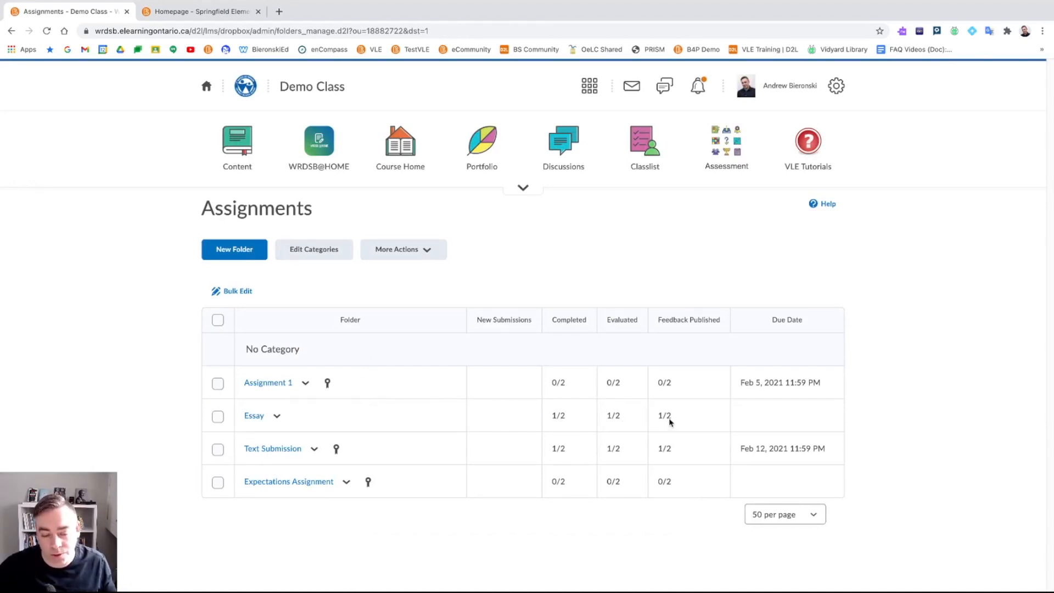
- Open the student's Essay submission and view the Exemplar for Anne Frank Essay file
{"action": "left_click", "coordinate": [254, 415]}
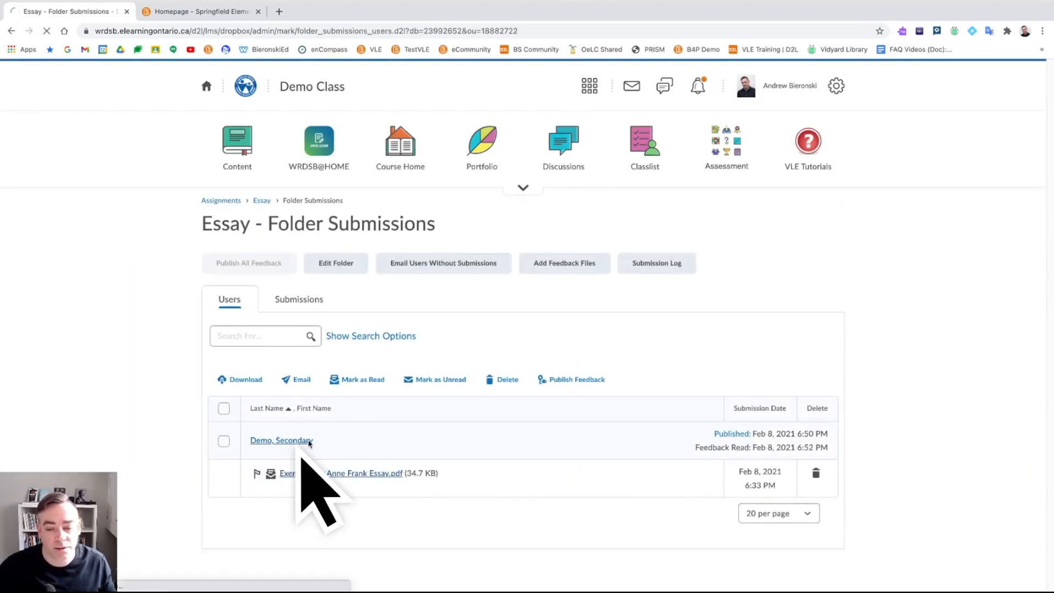
{"action": "left_click", "coordinate": [304, 440]}
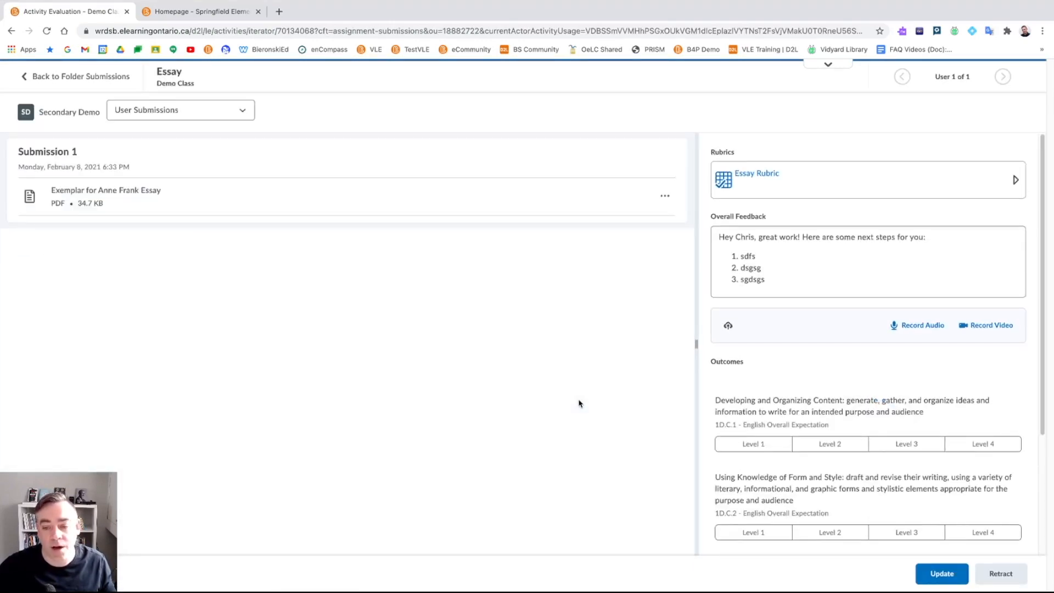
{"action": "left_click", "coordinate": [101, 192]}
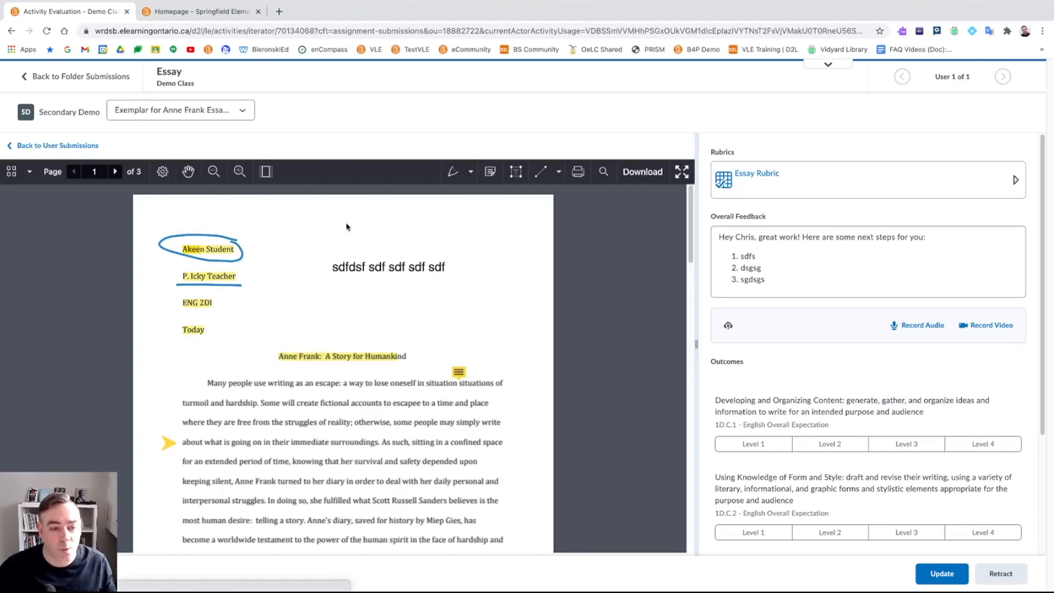
{"action": "left_click", "coordinate": [791, 250]}
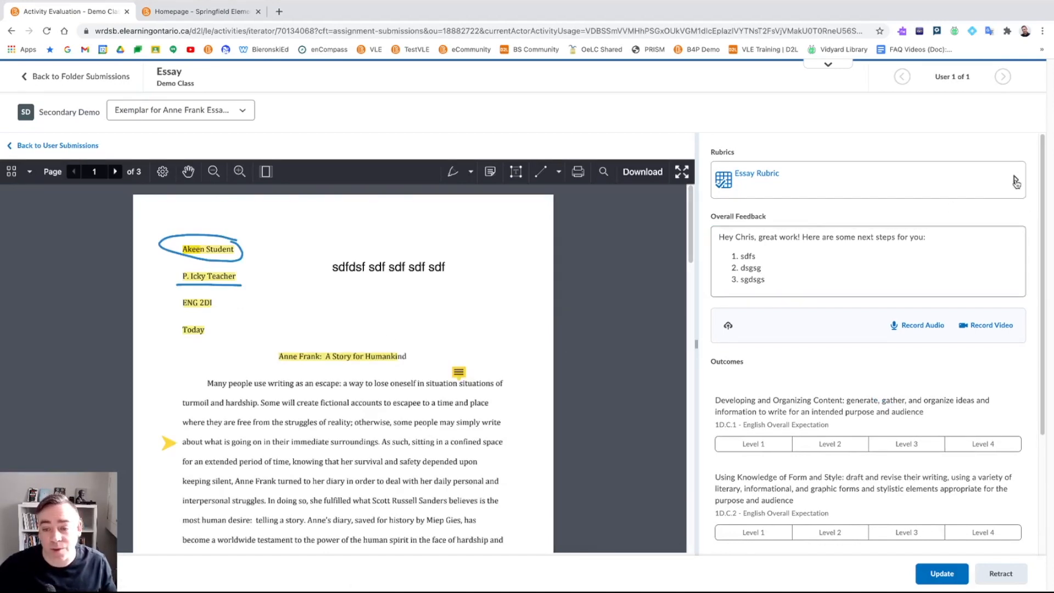
{"action": "scroll", "coordinate": [824, 330], "scroll_direction": "down", "scroll_amount": 2}
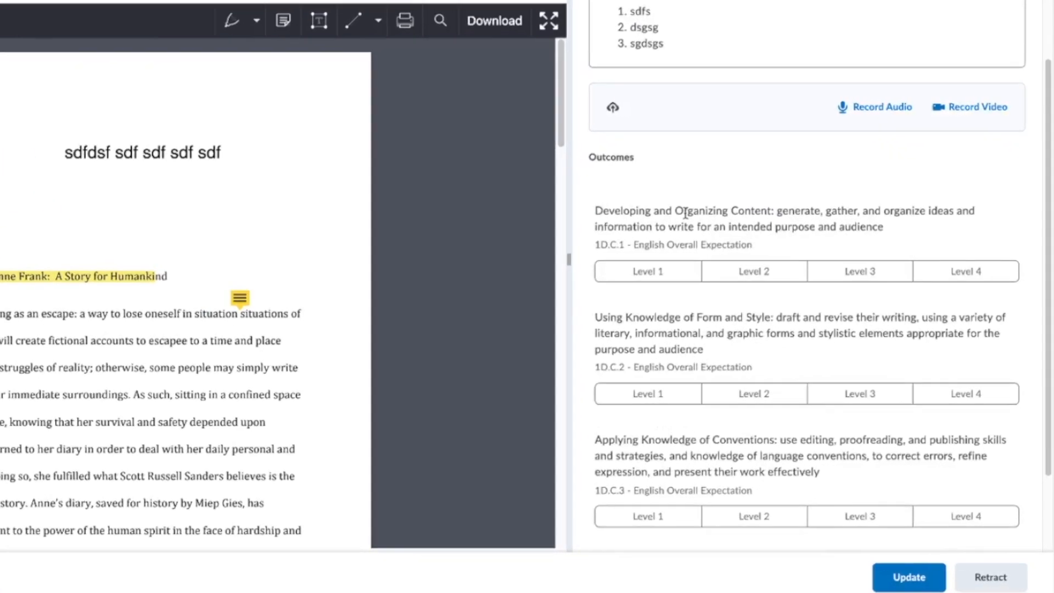
{"action": "scroll", "coordinate": [757, 282], "scroll_direction": "down", "scroll_amount": 1}
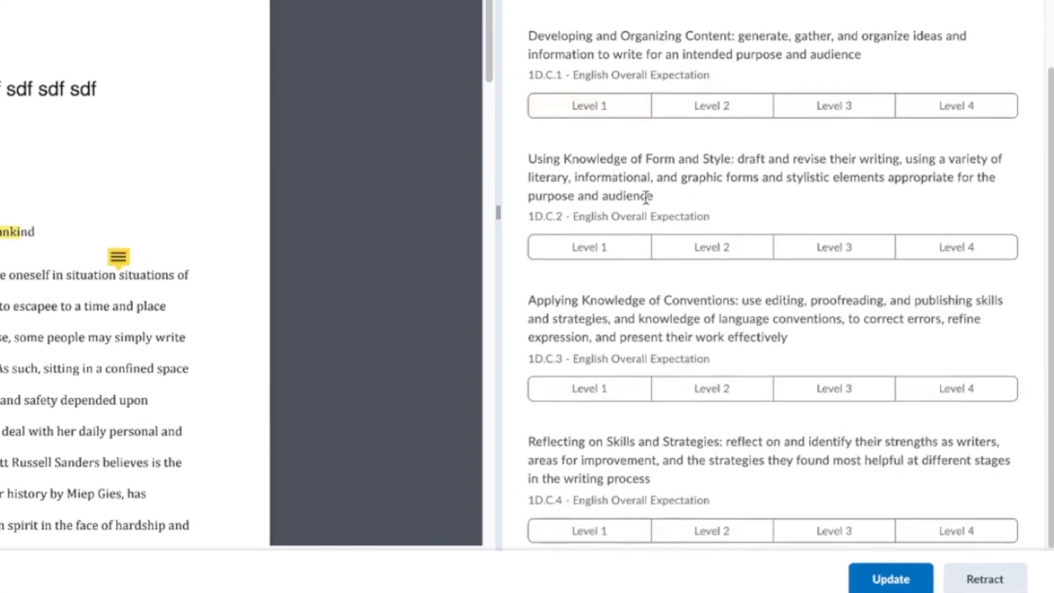
- Rate the four writing expectations at Levels 3, 2, 3 and 4 and update the evaluation
{"action": "left_click", "coordinate": [812, 106]}
{"action": "left_click", "coordinate": [730, 250]}
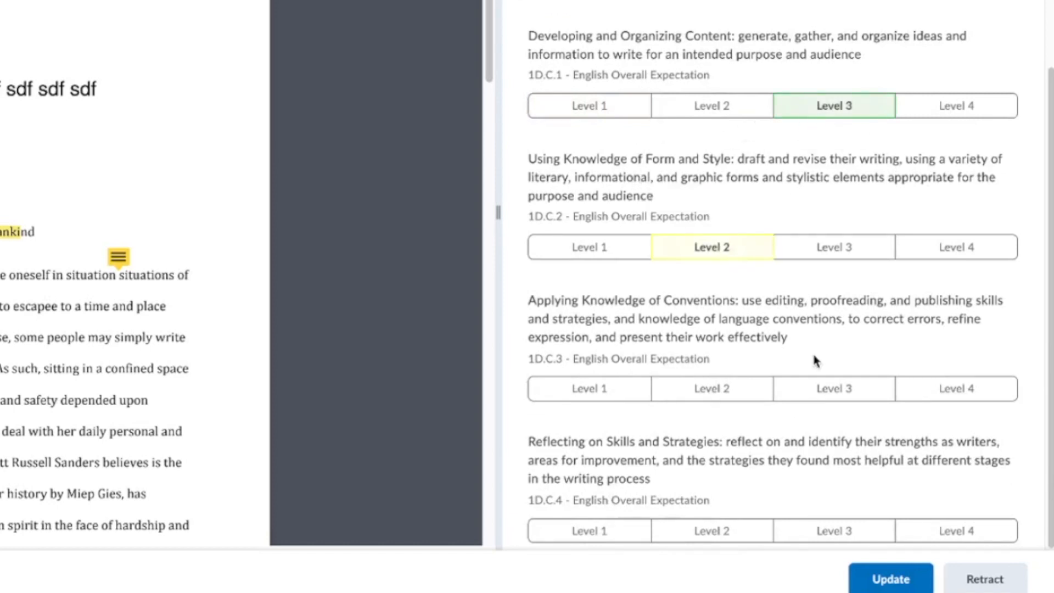
{"action": "left_click", "coordinate": [819, 386]}
{"action": "left_click", "coordinate": [955, 529]}
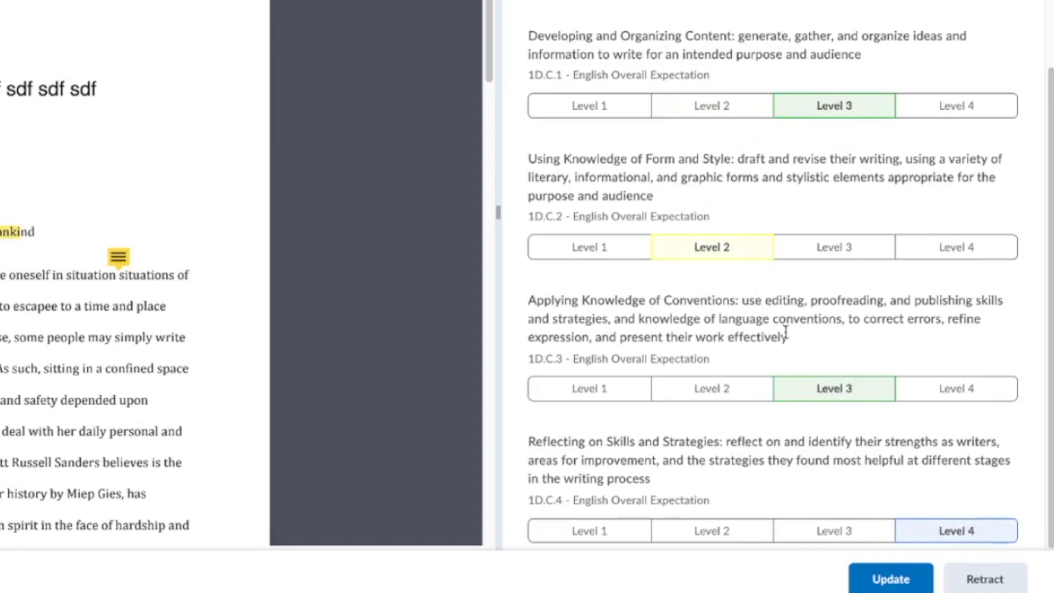
{"action": "left_click", "coordinate": [888, 577]}
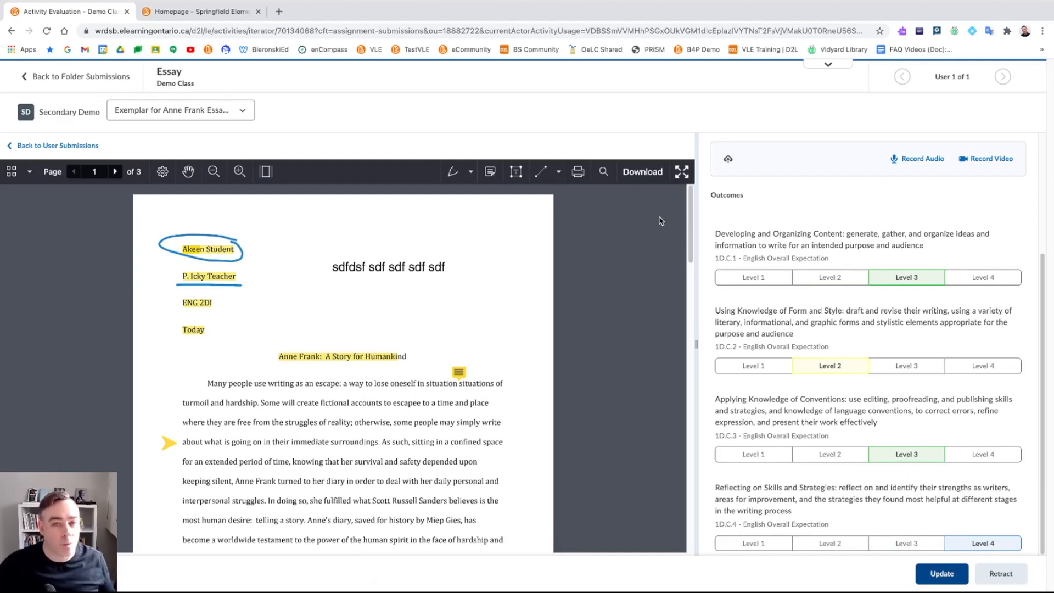
{"action": "left_click", "coordinate": [84, 78]}
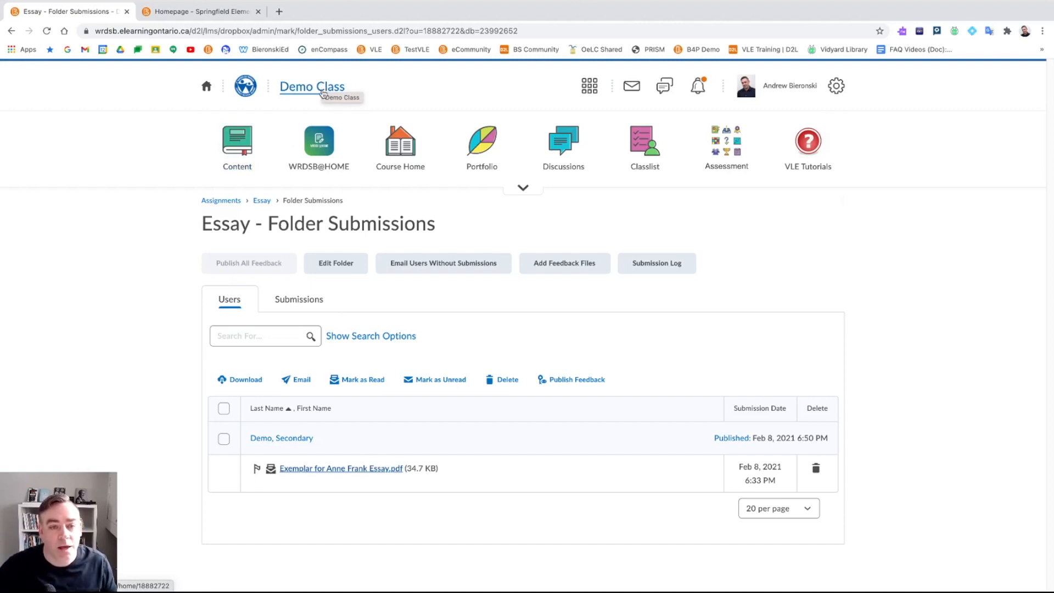
- Use the Demo Class title in the navbar to reach the course homepage
{"action": "left_click", "coordinate": [322, 94]}
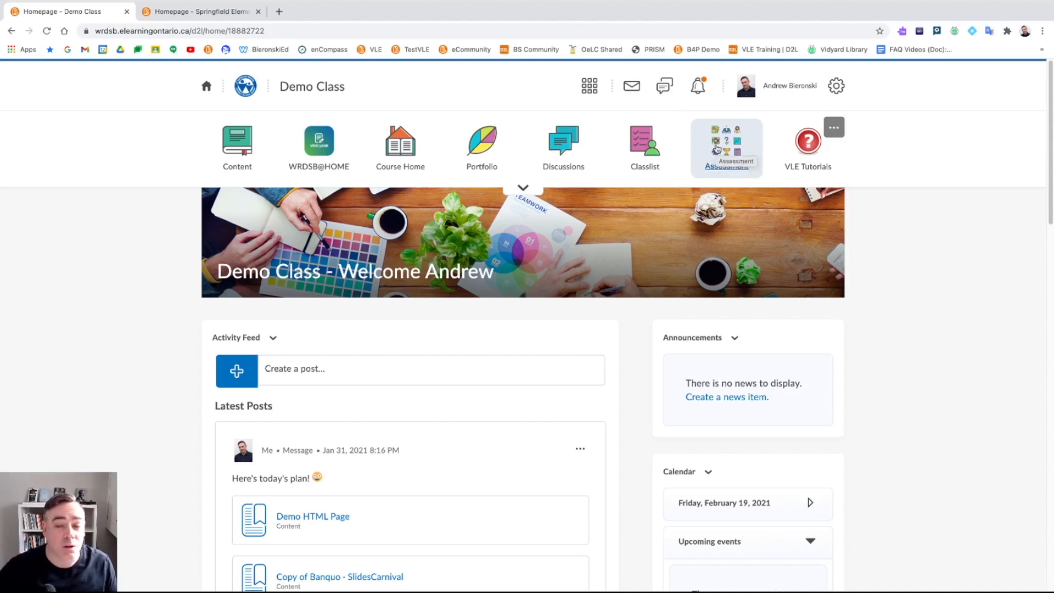
- Start a new rubric from Assessment > Rubrics and name it 'Expectations Rubric'
{"action": "left_click", "coordinate": [725, 149]}
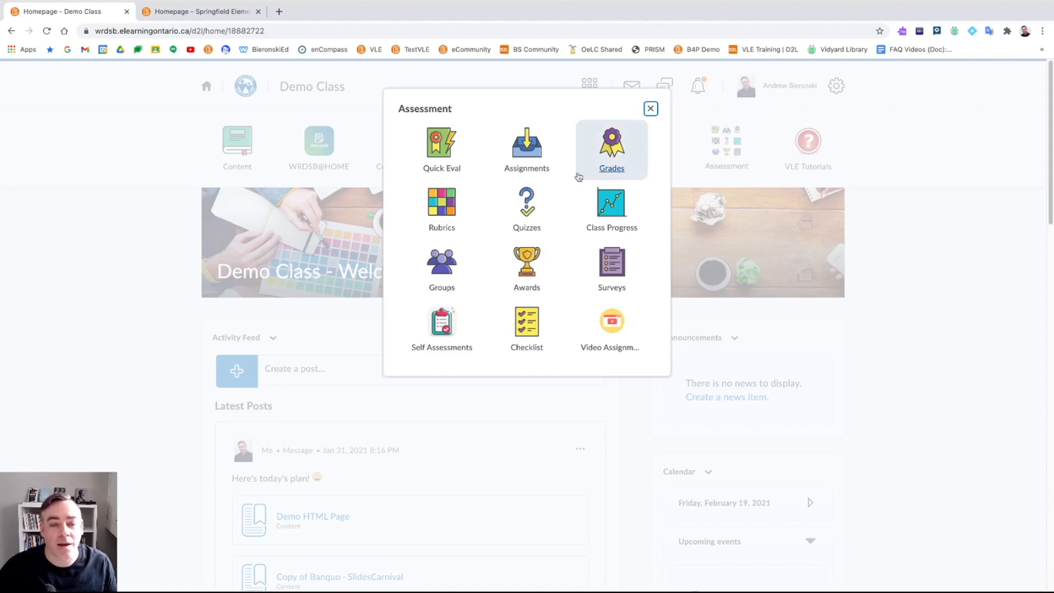
{"action": "left_click", "coordinate": [440, 217]}
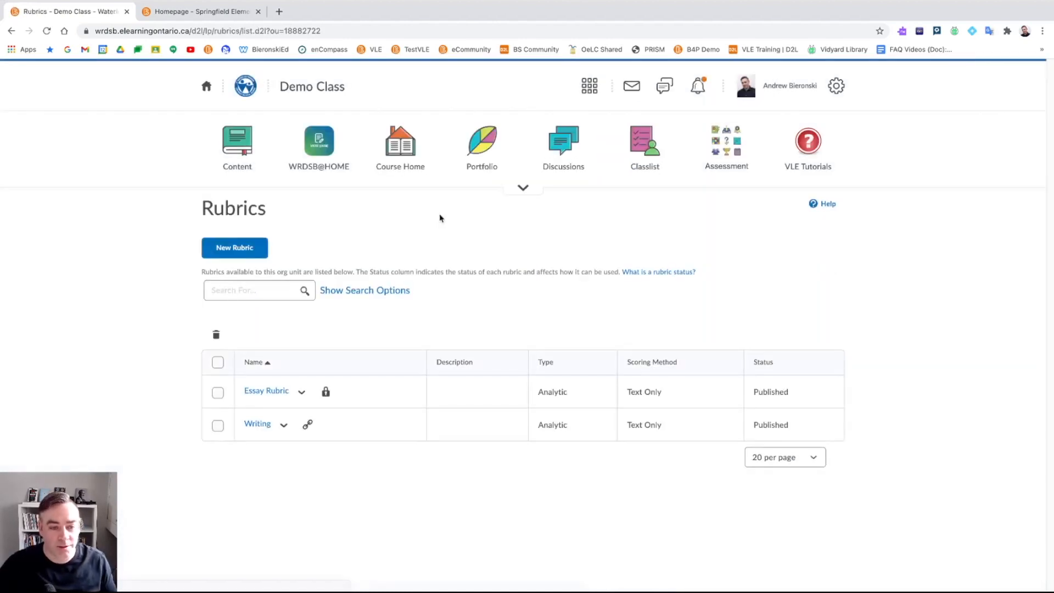
{"action": "left_click", "coordinate": [241, 255]}
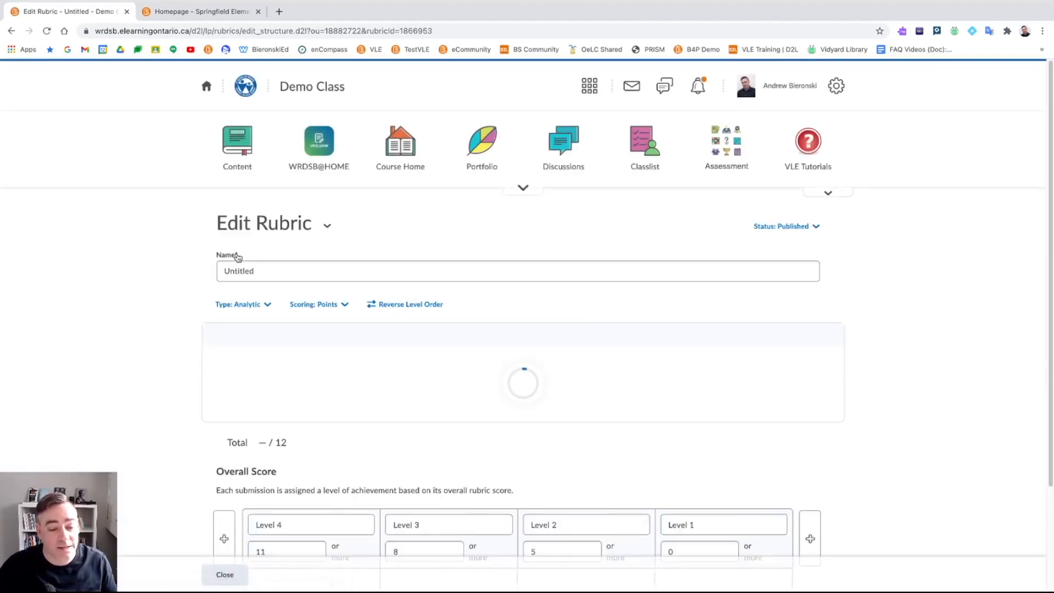
{"action": "left_click", "coordinate": [236, 262]}
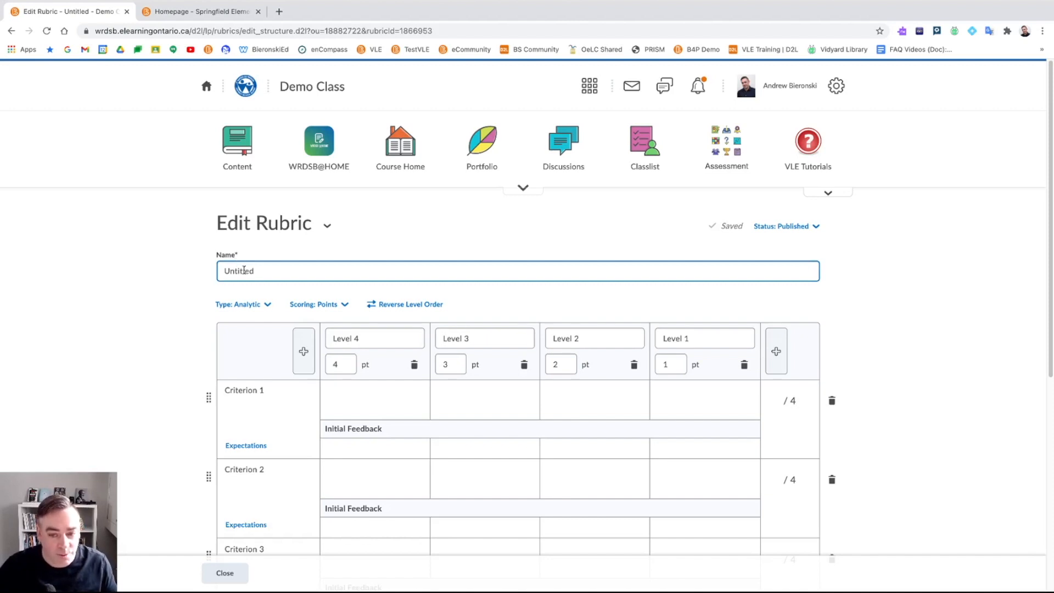
{"action": "double_click", "coordinate": [243, 270]}
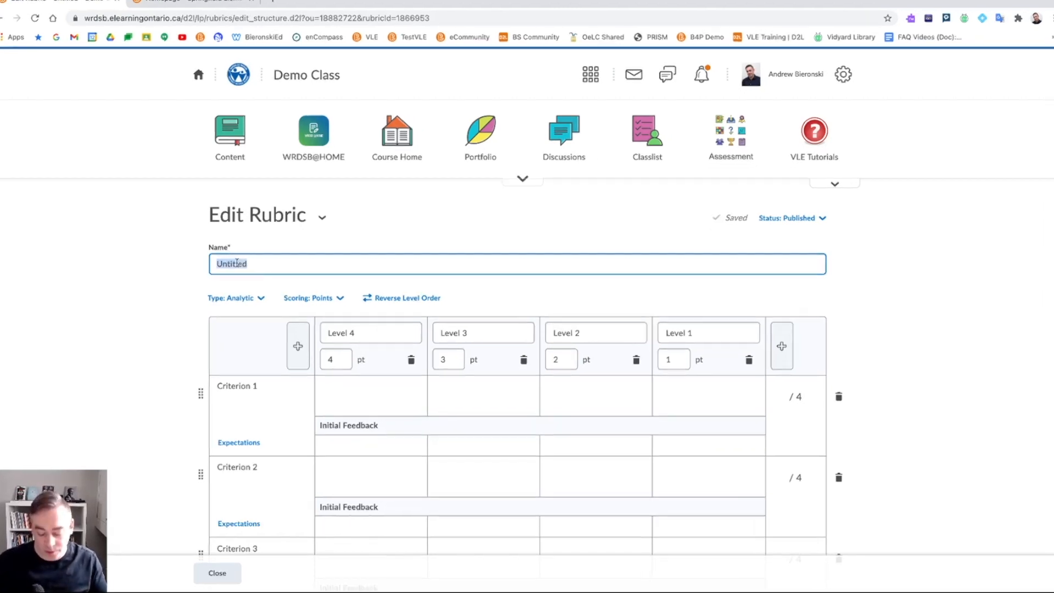
{"action": "type", "text": "Expectations Rubri "}
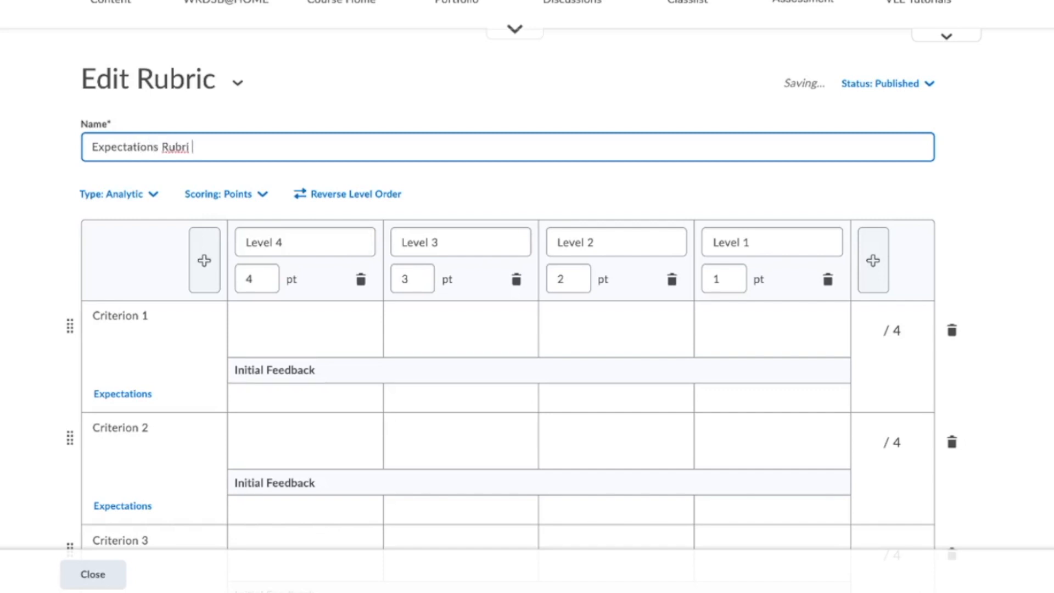
{"action": "type", "text": "c"}
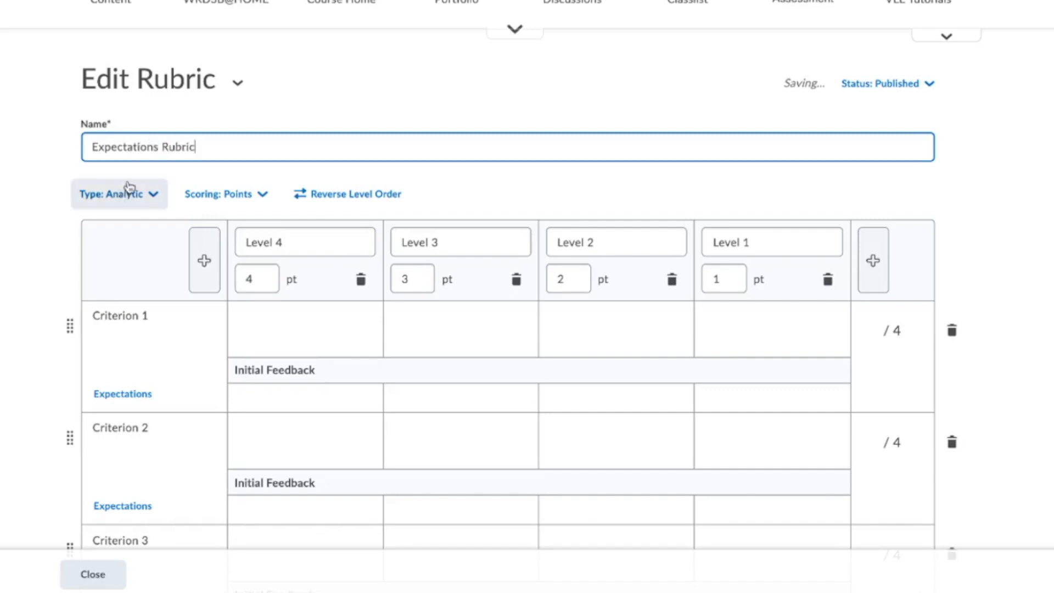
- Set the rubric's scoring to No Score
{"action": "scroll", "coordinate": [131, 192], "scroll_direction": "down", "scroll_amount": 1}
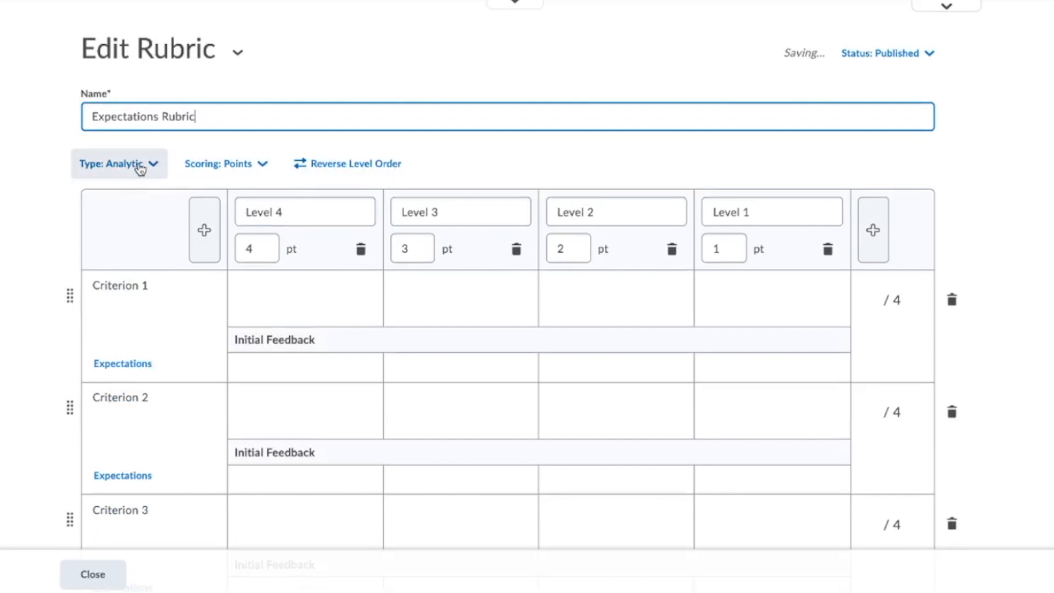
{"action": "left_click", "coordinate": [269, 170]}
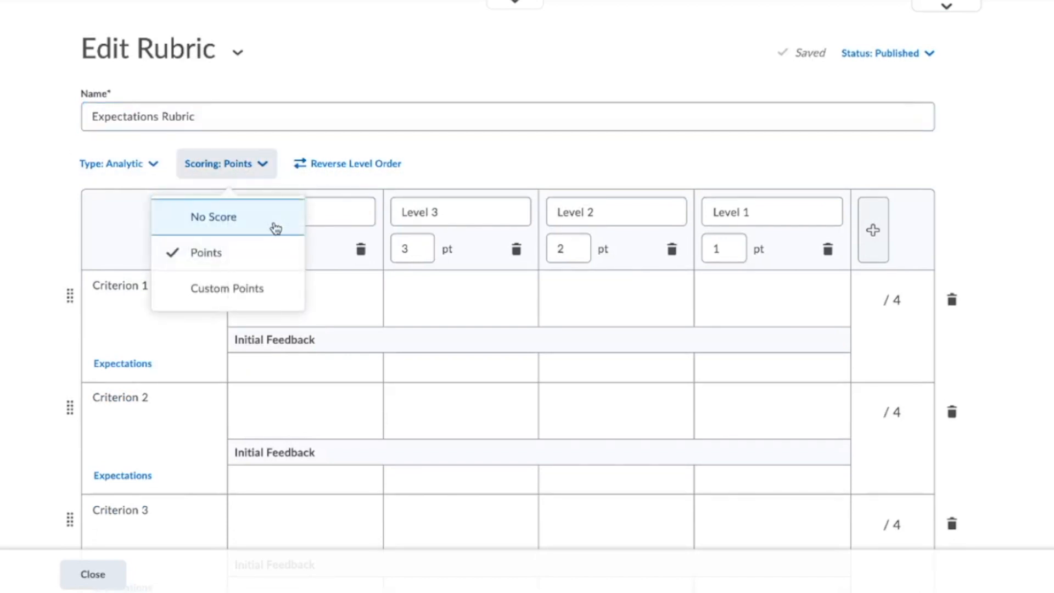
{"action": "left_click", "coordinate": [275, 228]}
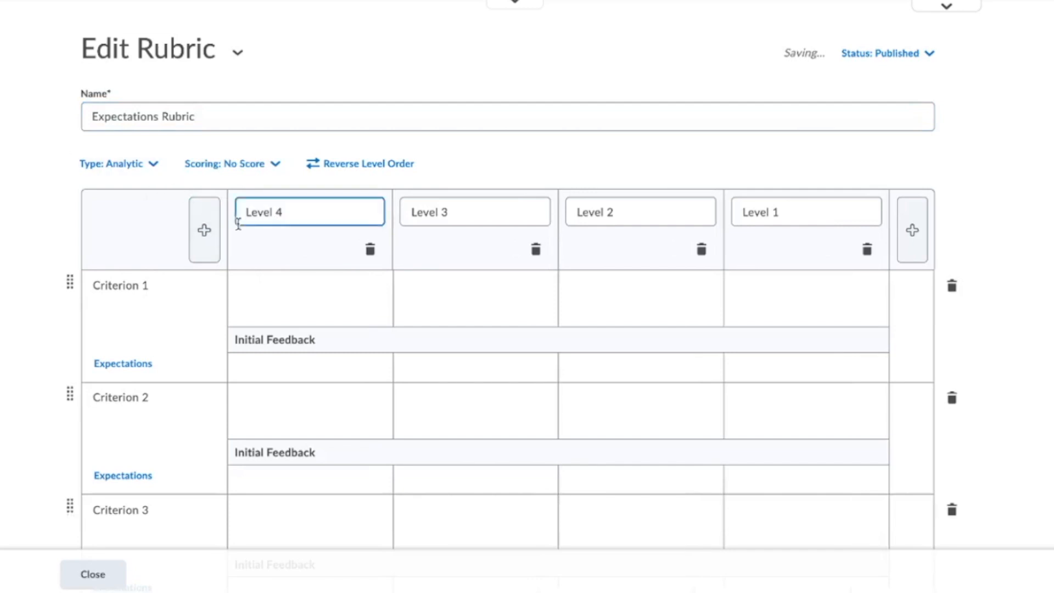
{"action": "scroll", "coordinate": [258, 240], "scroll_direction": "down", "scroll_amount": 7}
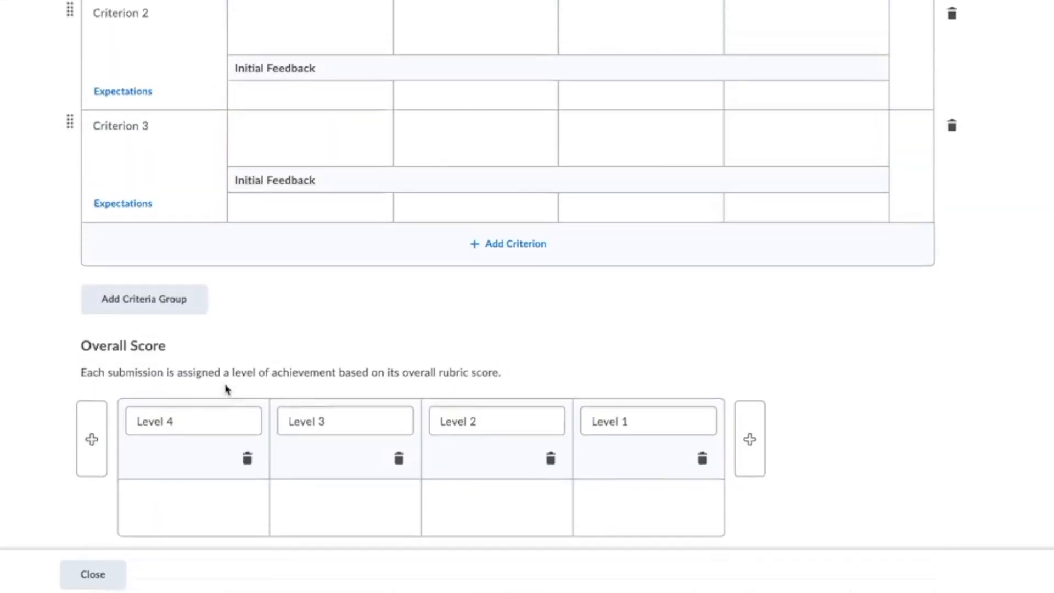
{"action": "scroll", "coordinate": [225, 388], "scroll_direction": "up", "scroll_amount": 4}
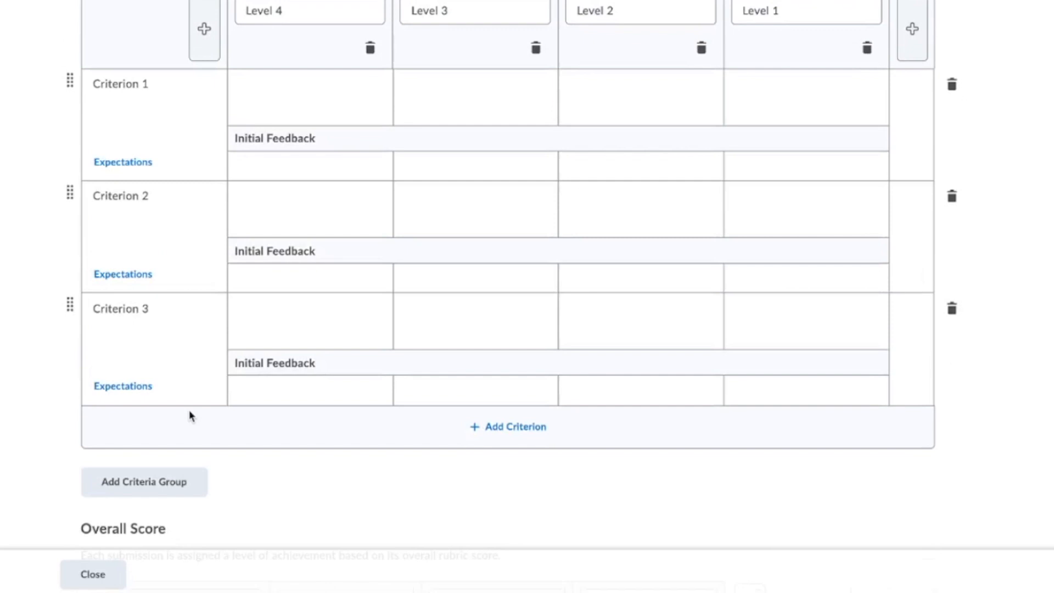
{"action": "scroll", "coordinate": [188, 415], "scroll_direction": "up", "scroll_amount": 1}
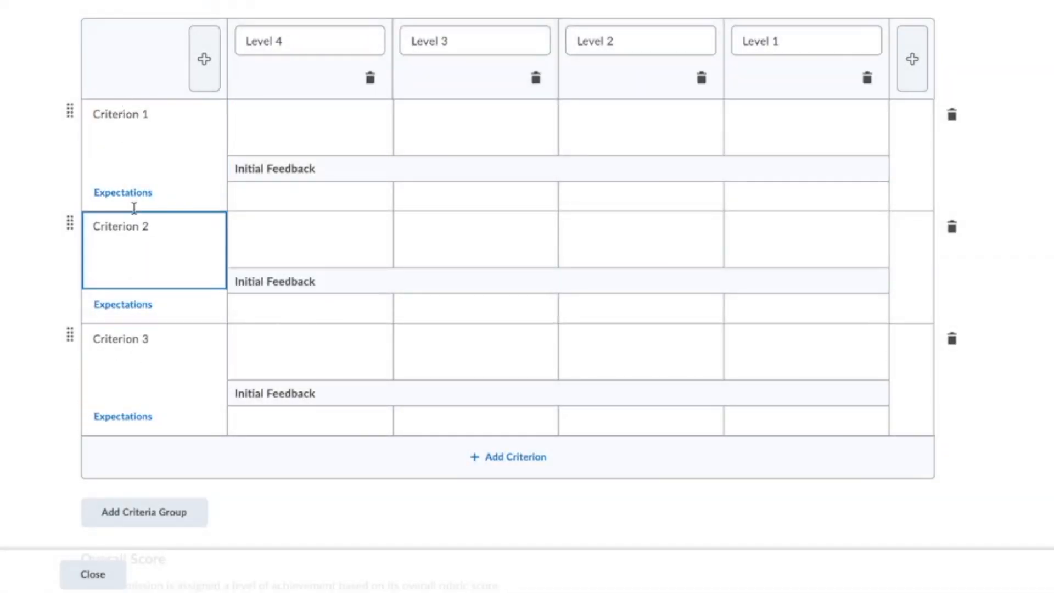
- Browse expectations for Criterion 1 and select only Listening to Understand (1D.A.1)
{"action": "left_click", "coordinate": [130, 197]}
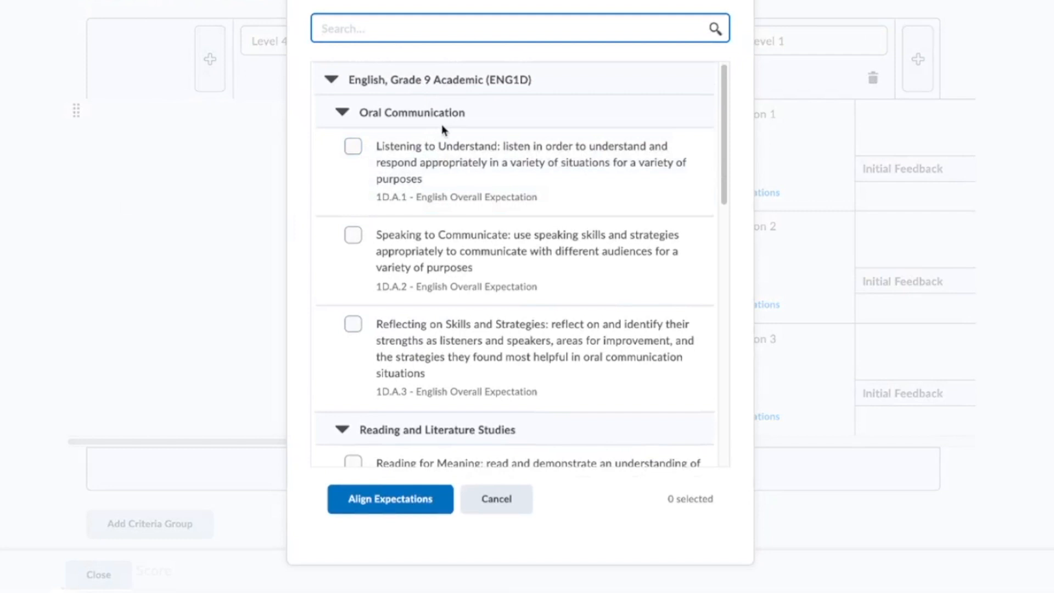
{"action": "left_click", "coordinate": [352, 146]}
{"action": "left_click", "coordinate": [353, 235]}
{"action": "left_click", "coordinate": [352, 324]}
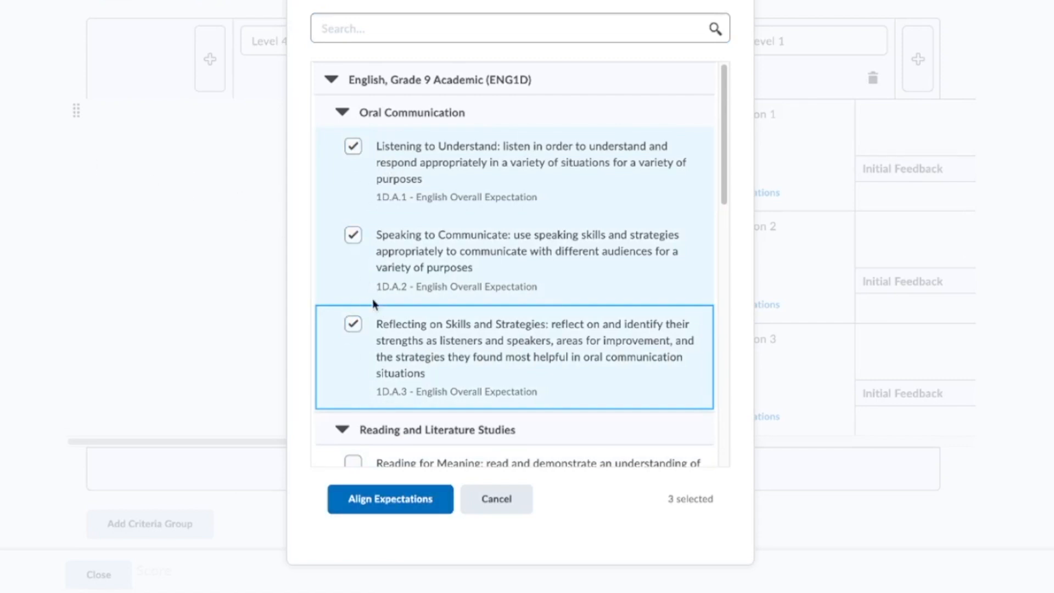
{"action": "left_click", "coordinate": [358, 327]}
{"action": "left_click", "coordinate": [354, 236]}
{"action": "left_click", "coordinate": [383, 146]}
{"action": "left_click", "coordinate": [376, 146]}
- Copy the Listening to Understand title and align 1D.A.1 to Criterion 1
{"action": "left_click_drag", "start_coordinate": [376, 146], "coordinate": [496, 147]}
{"action": "right_click", "coordinate": [487, 148]}
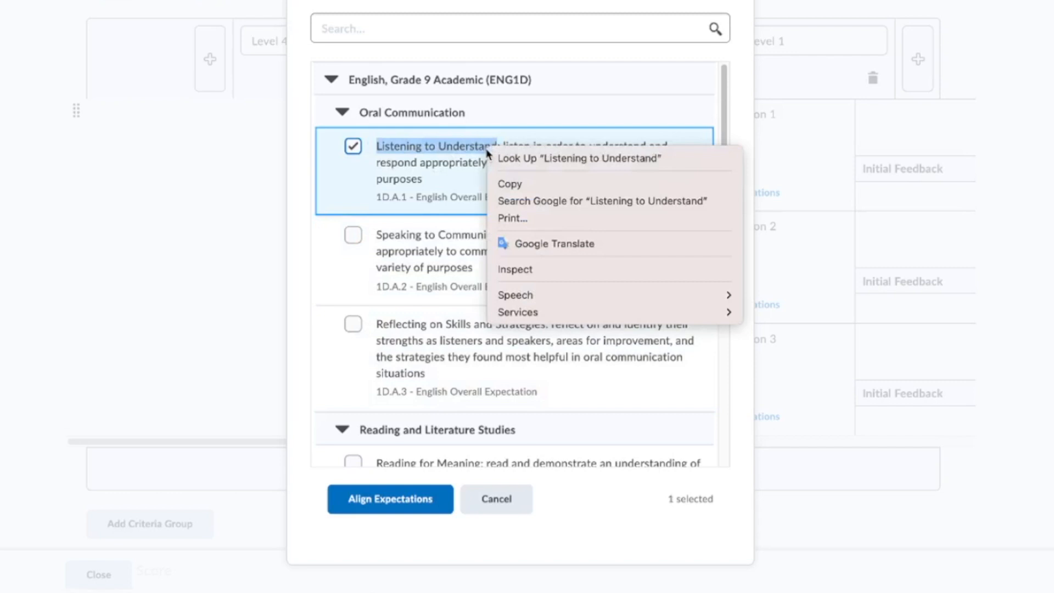
{"action": "left_click", "coordinate": [509, 184]}
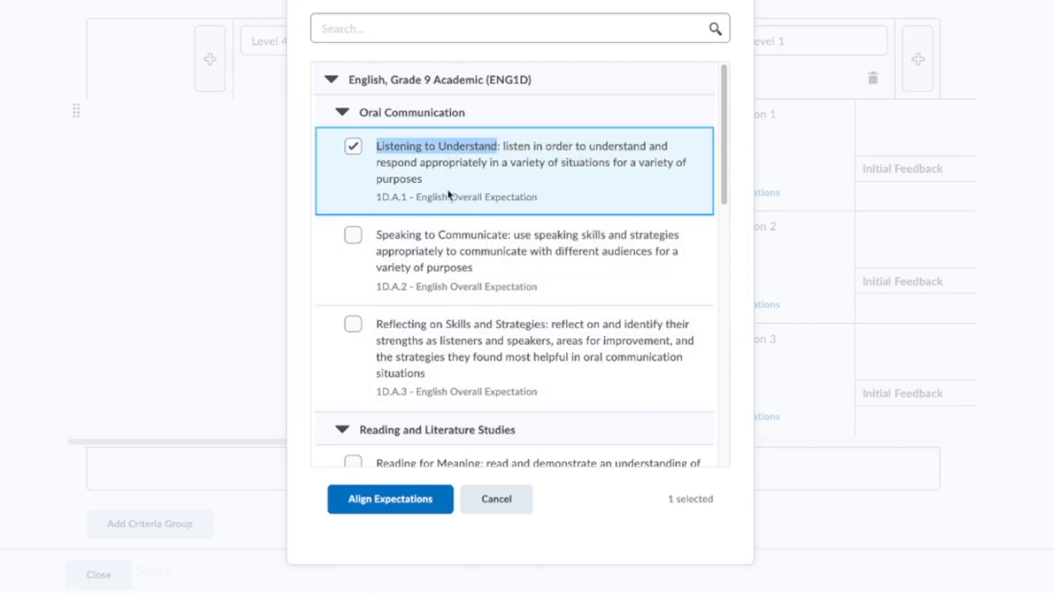
{"action": "left_click", "coordinate": [388, 500]}
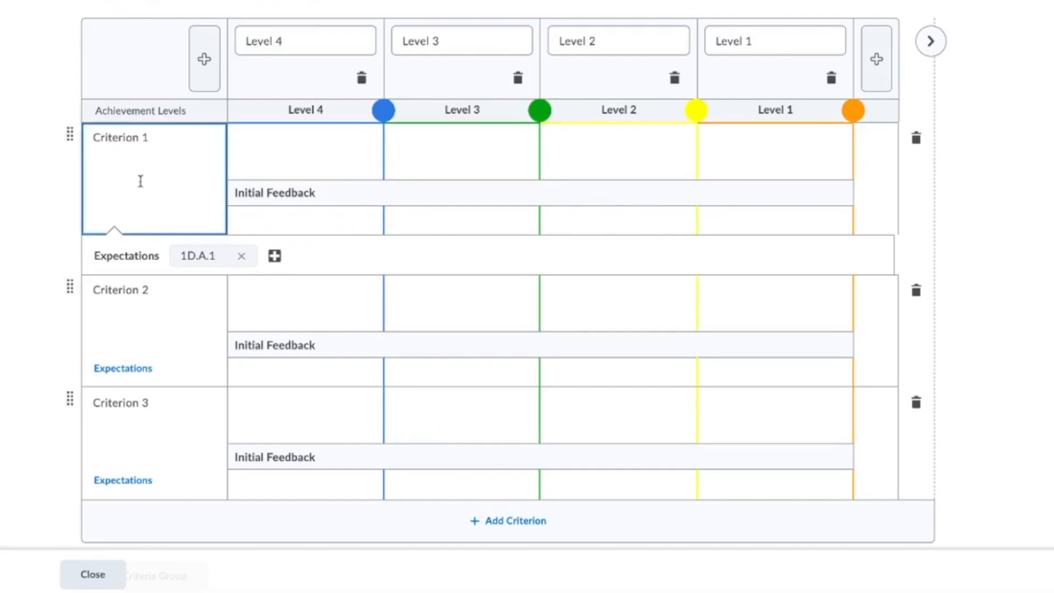
- Rename Criterion 1 'Listening to Understand' and align Criterion 2 with 1D.A.2, copying its title
{"action": "triple_click", "coordinate": [130, 140]}
{"action": "key", "text": "ctrl+v"}
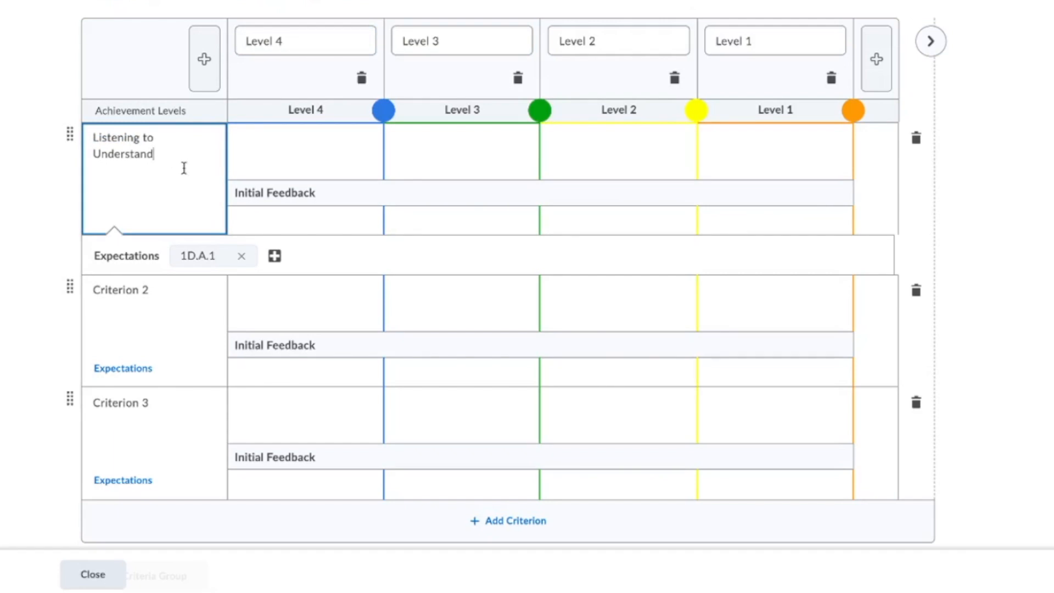
{"action": "mouse_move", "coordinate": [212, 257]}
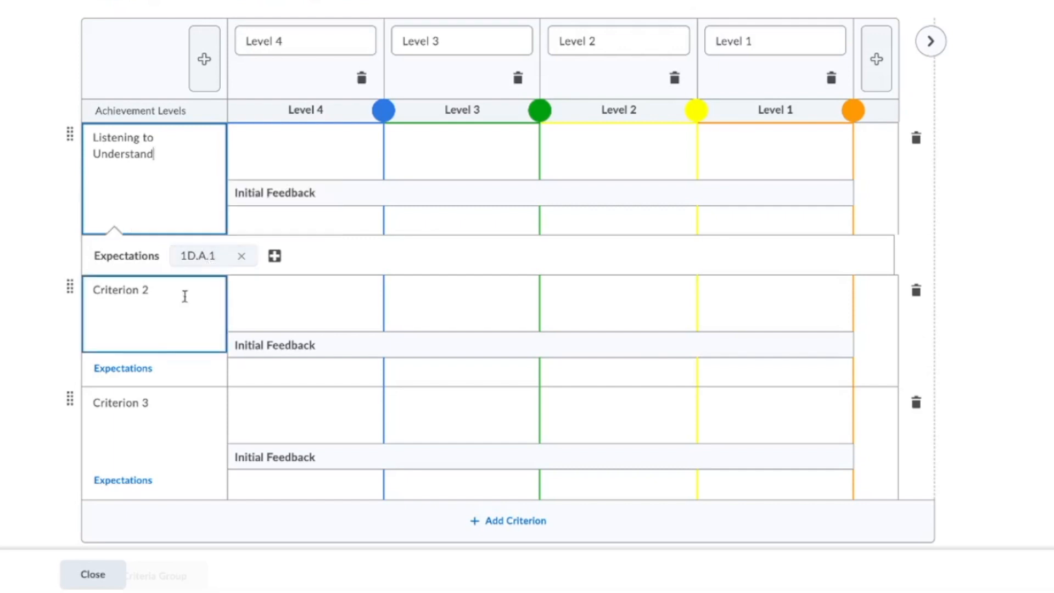
{"action": "left_click", "coordinate": [150, 373]}
{"action": "left_click", "coordinate": [378, 237]}
{"action": "left_click_drag", "start_coordinate": [378, 237], "coordinate": [508, 237]}
{"action": "right_click", "coordinate": [507, 237]}
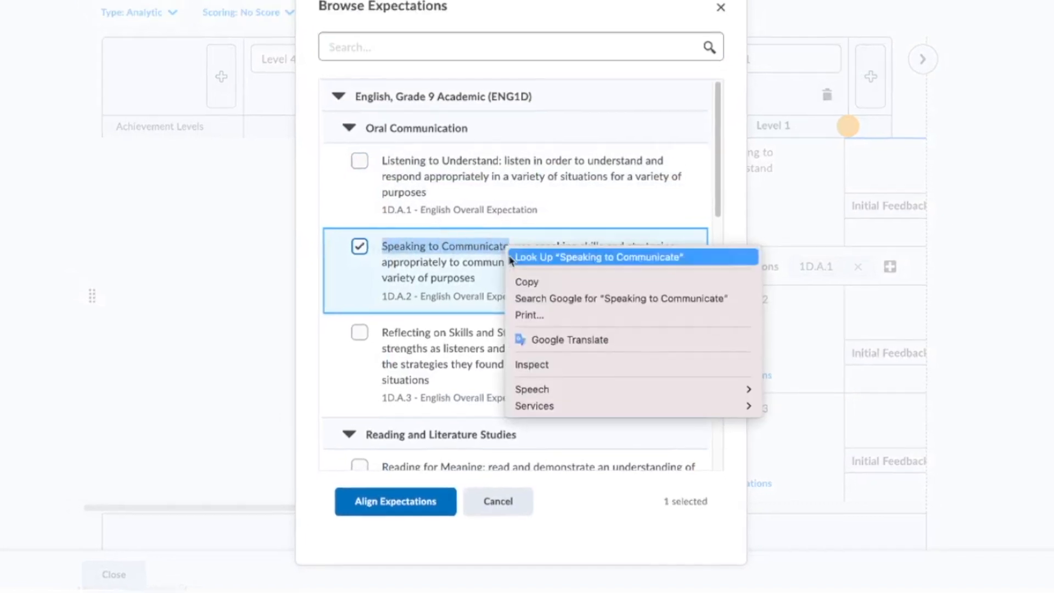
{"action": "left_click", "coordinate": [533, 273]}
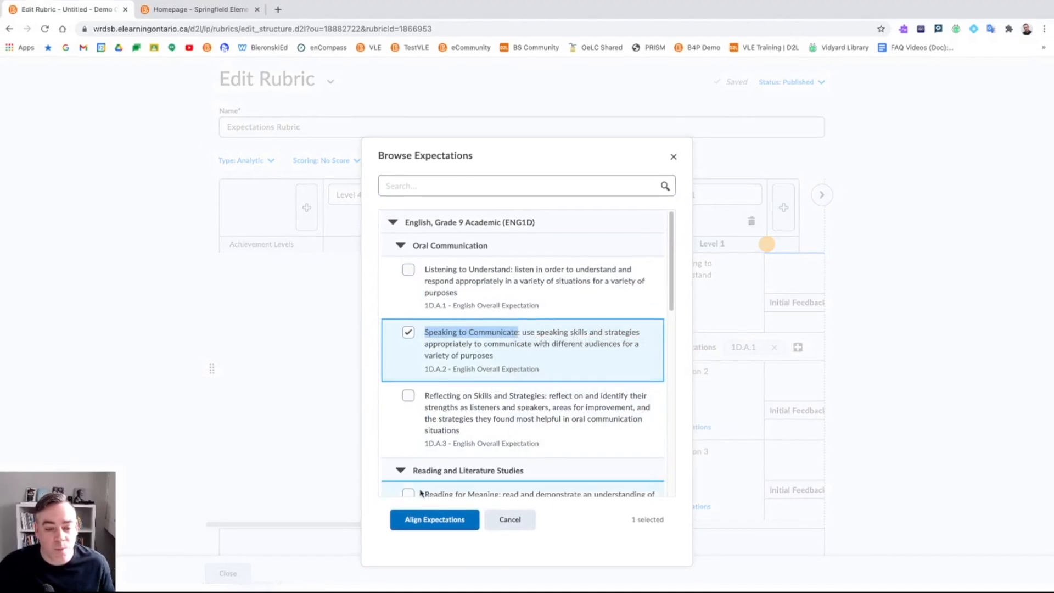
{"action": "left_click", "coordinate": [420, 519]}
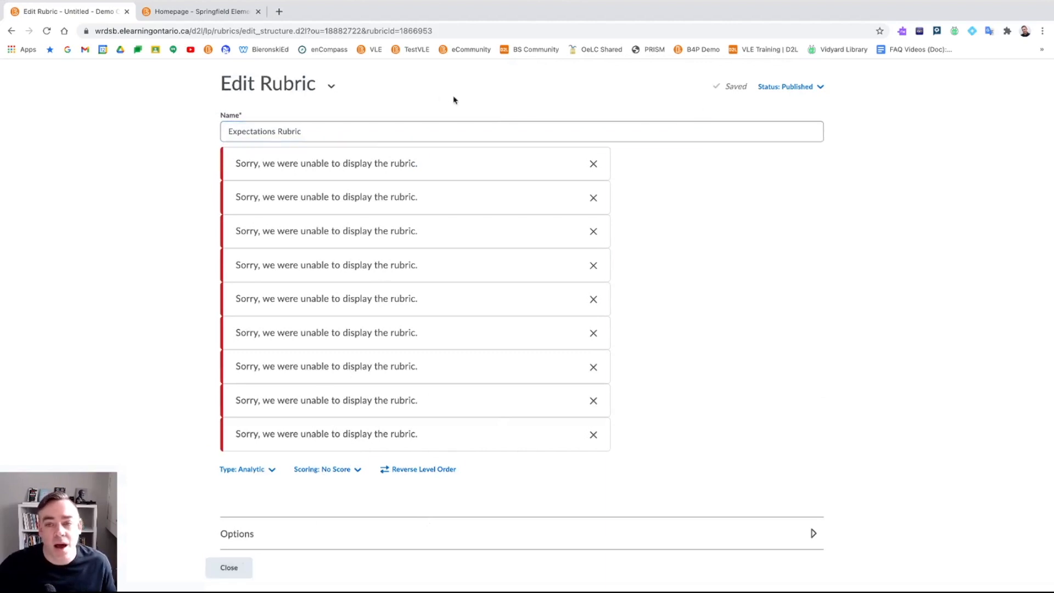
- Reload the rubric and rename Criterion 2 'Speaking to Communicate'
{"action": "left_click", "coordinate": [46, 30]}
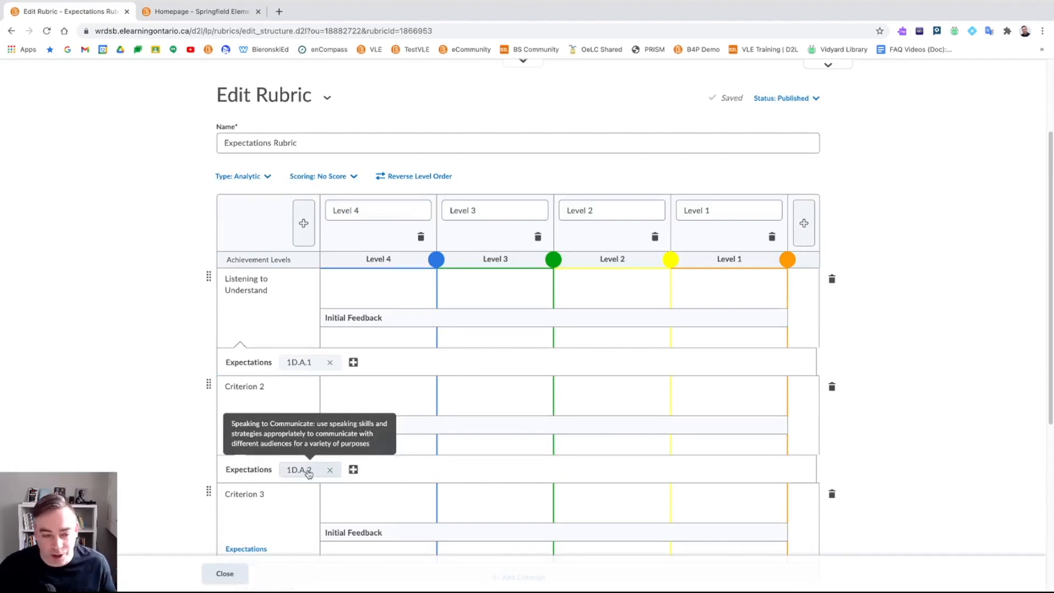
{"action": "double_click", "coordinate": [255, 386]}
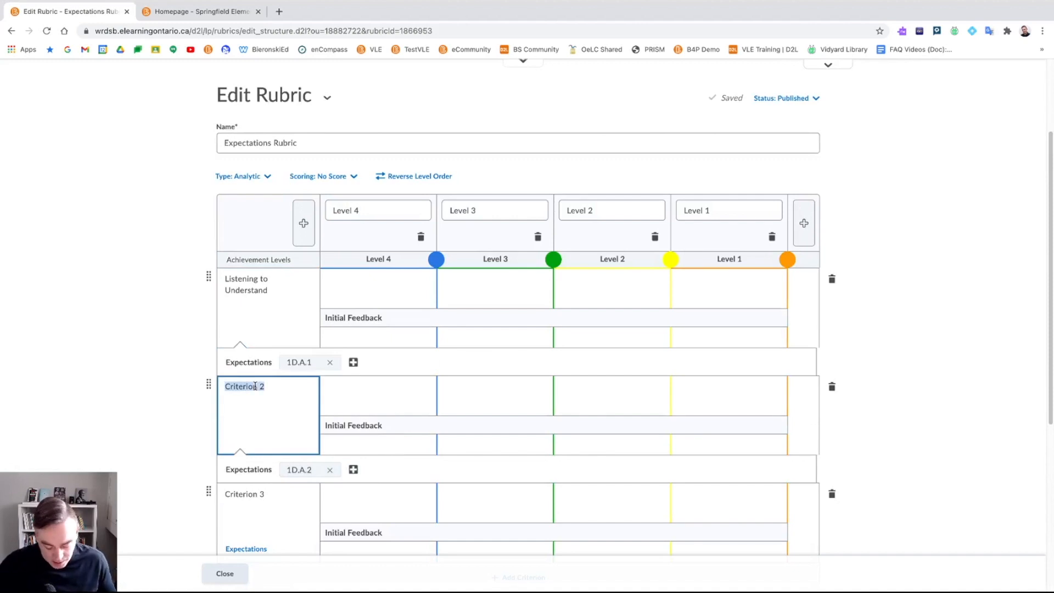
{"action": "key", "text": "ctrl+v"}
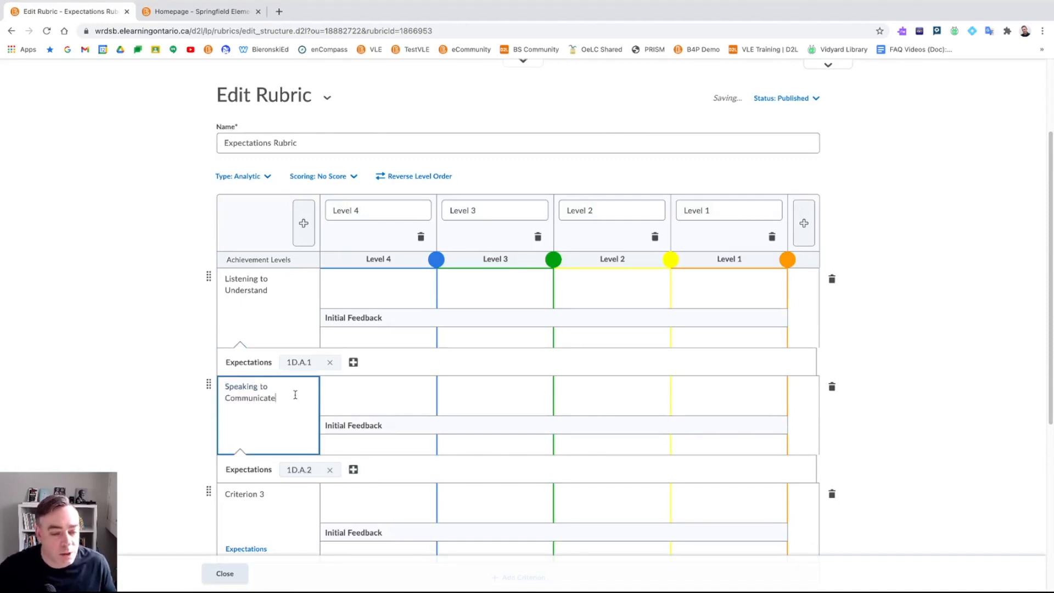
{"action": "scroll", "coordinate": [461, 428], "scroll_direction": "down", "scroll_amount": 1}
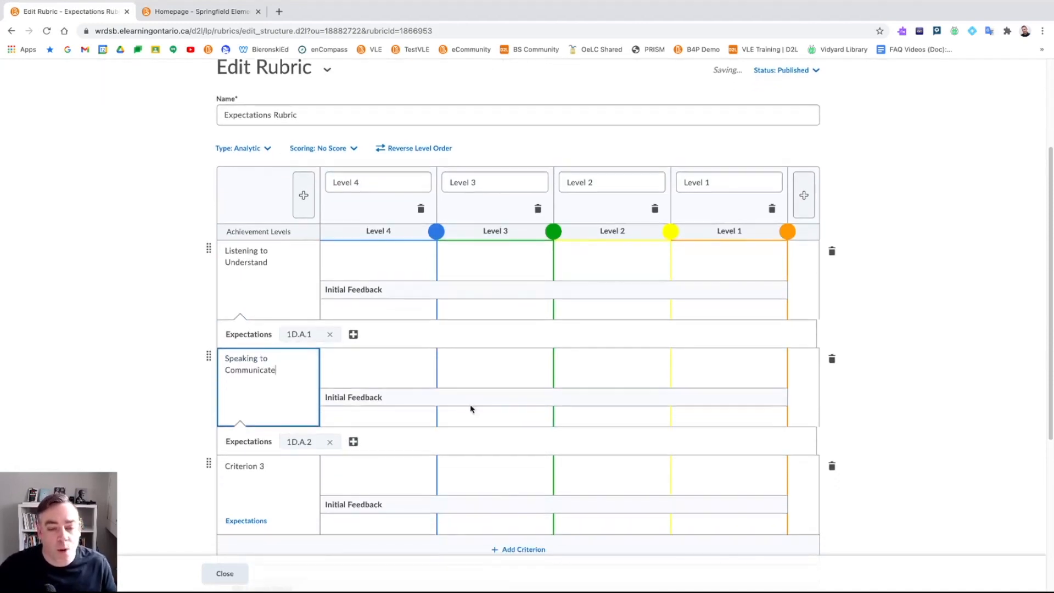
{"action": "scroll", "coordinate": [362, 375], "scroll_direction": "down", "scroll_amount": 1}
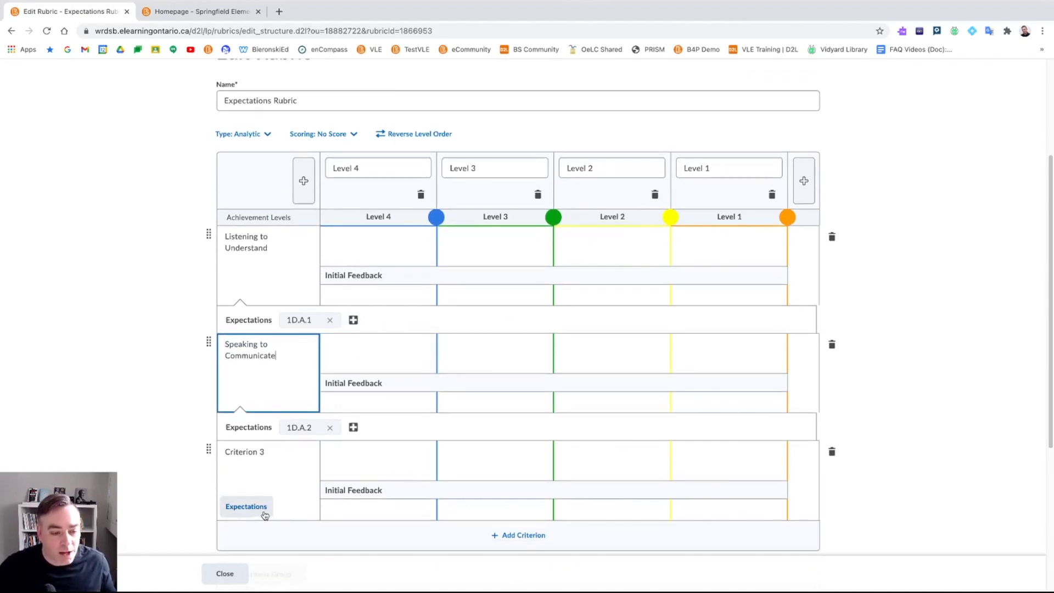
- Align Criterion 3 with Reflecting on Skills and Strategies (1D.A.3), reload, and close the rubric editor
{"action": "left_click", "coordinate": [246, 507]}
{"action": "left_click", "coordinate": [416, 421]}
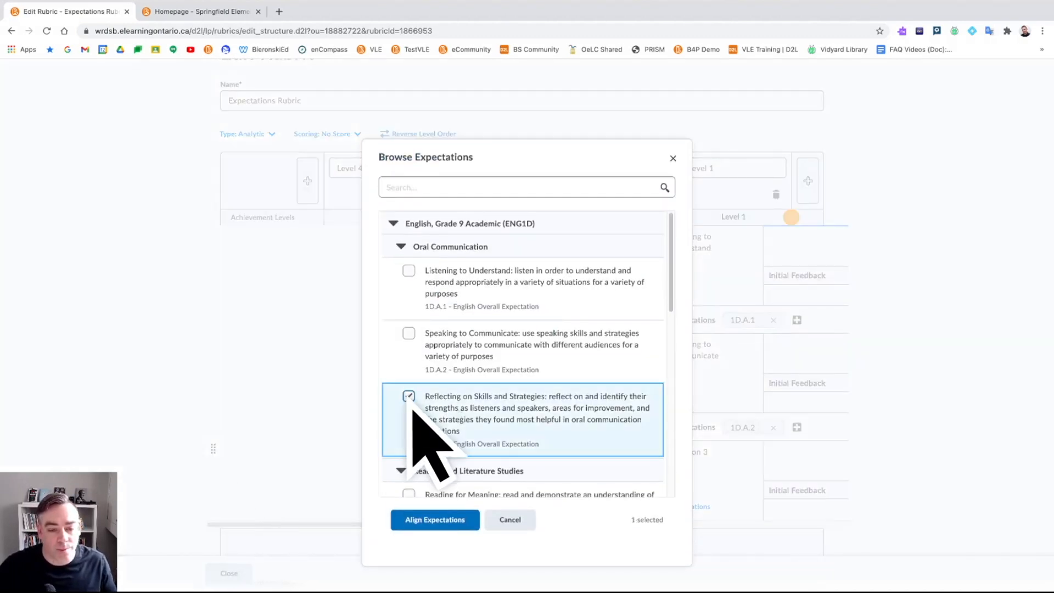
{"action": "left_click", "coordinate": [429, 524]}
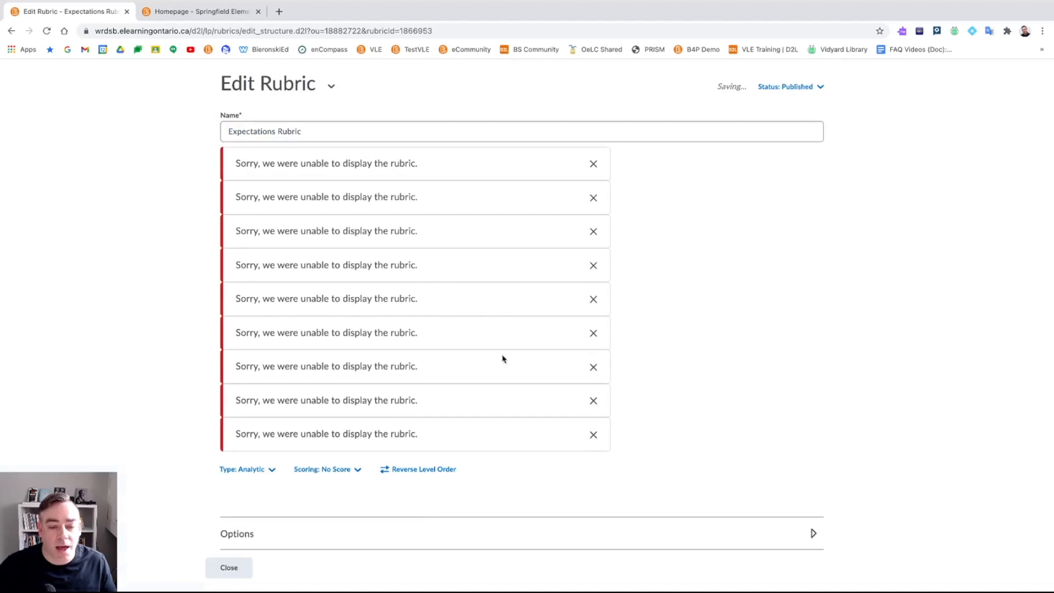
{"action": "left_click", "coordinate": [46, 31]}
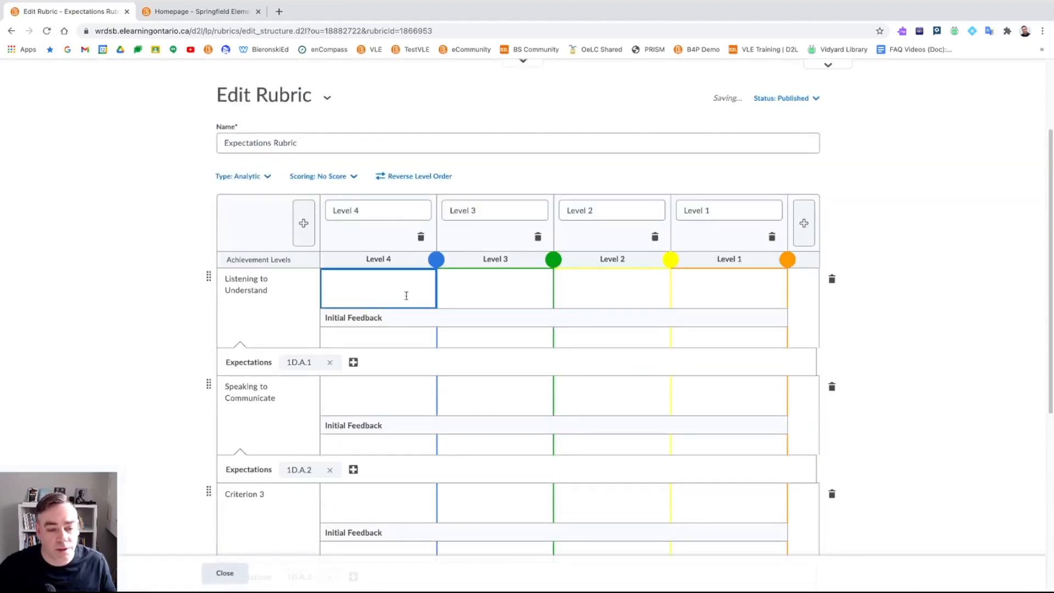
{"action": "scroll", "coordinate": [277, 486], "scroll_direction": "down", "scroll_amount": 2}
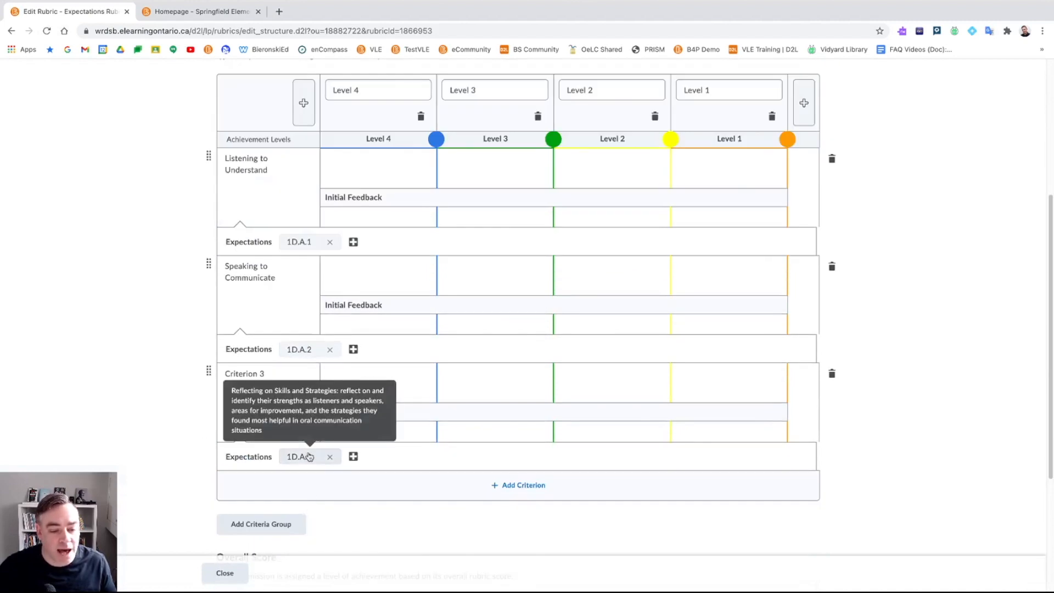
{"action": "scroll", "coordinate": [299, 515], "scroll_direction": "down", "scroll_amount": 3}
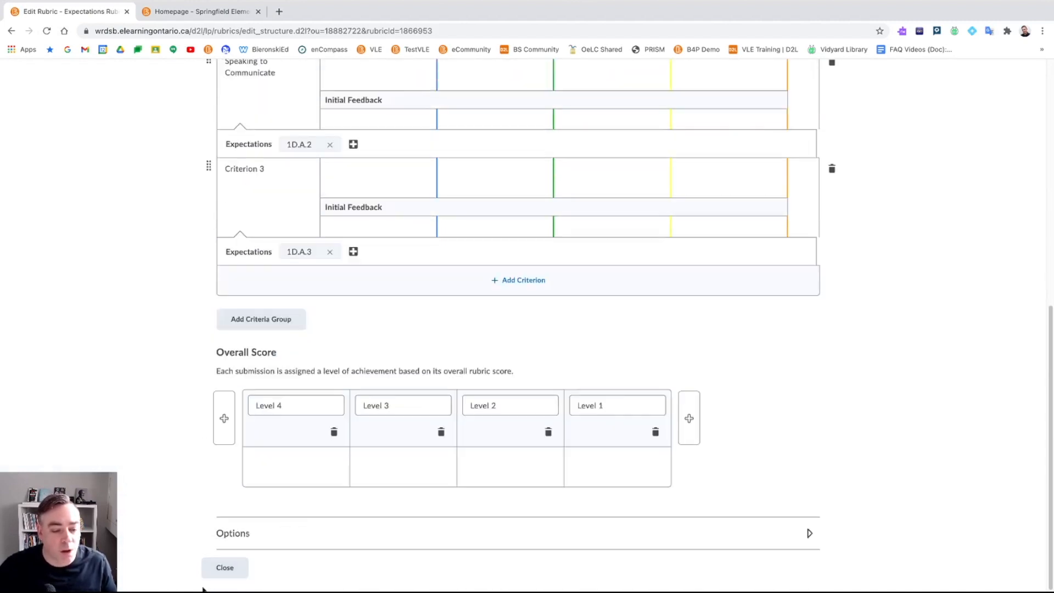
{"action": "left_click", "coordinate": [226, 573]}
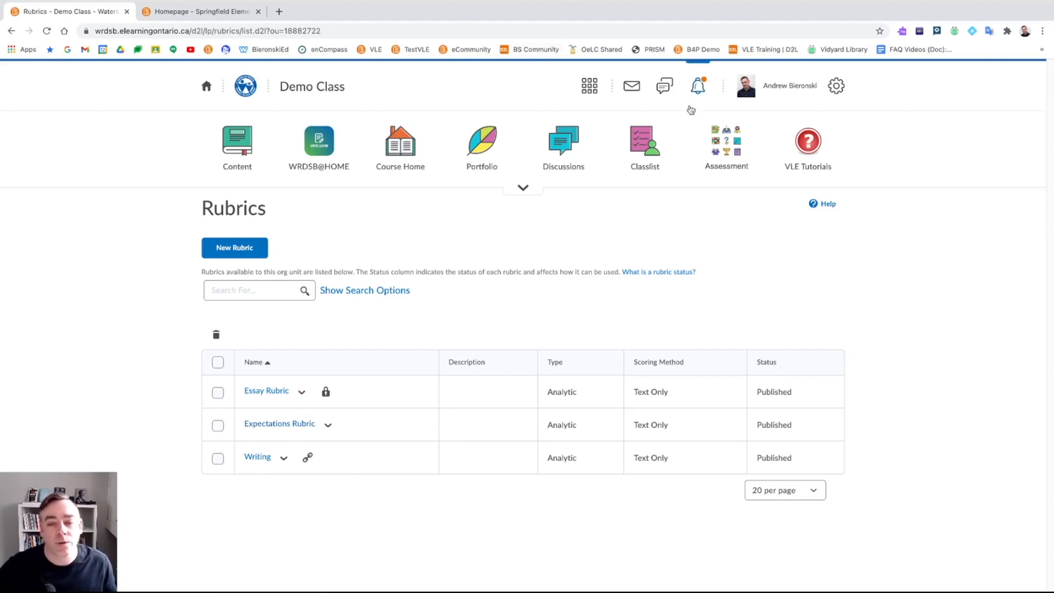
- Go to the Demo Class Portfolio from the course navbar to list the students
{"action": "left_click", "coordinate": [728, 160]}
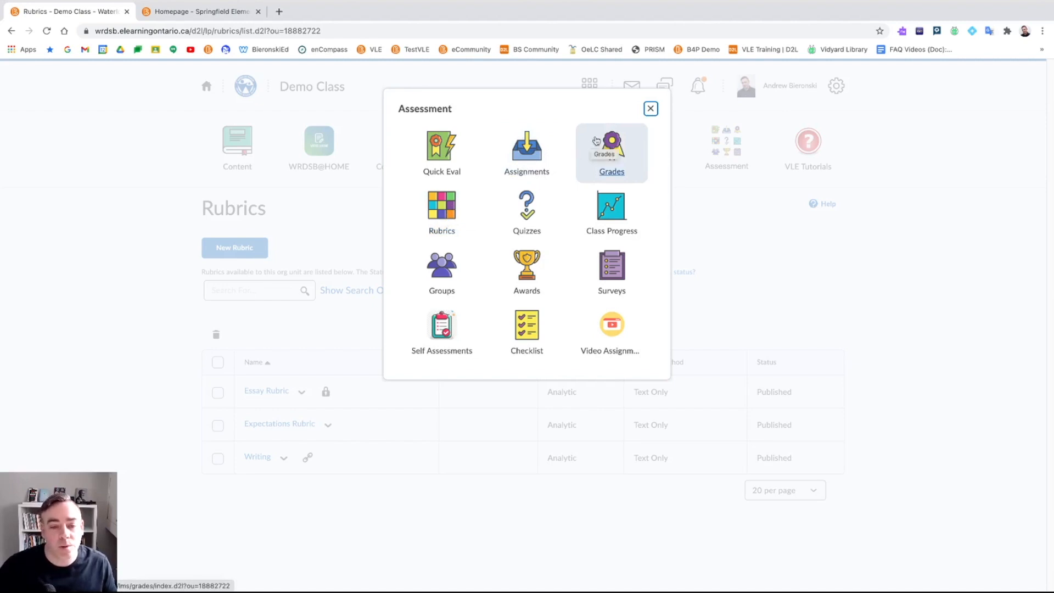
{"action": "left_click", "coordinate": [650, 108]}
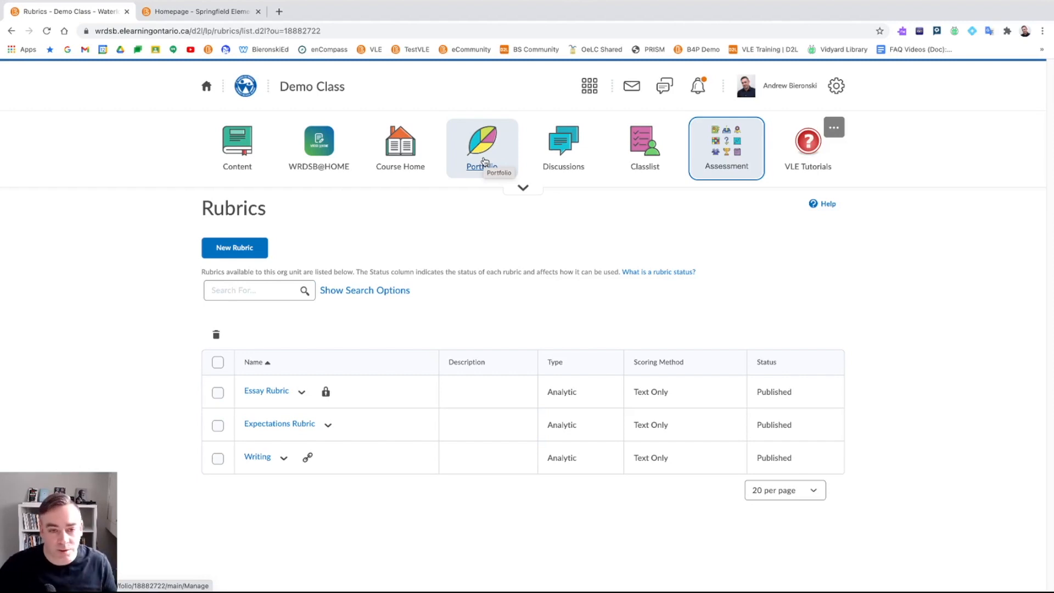
{"action": "left_click", "coordinate": [483, 160]}
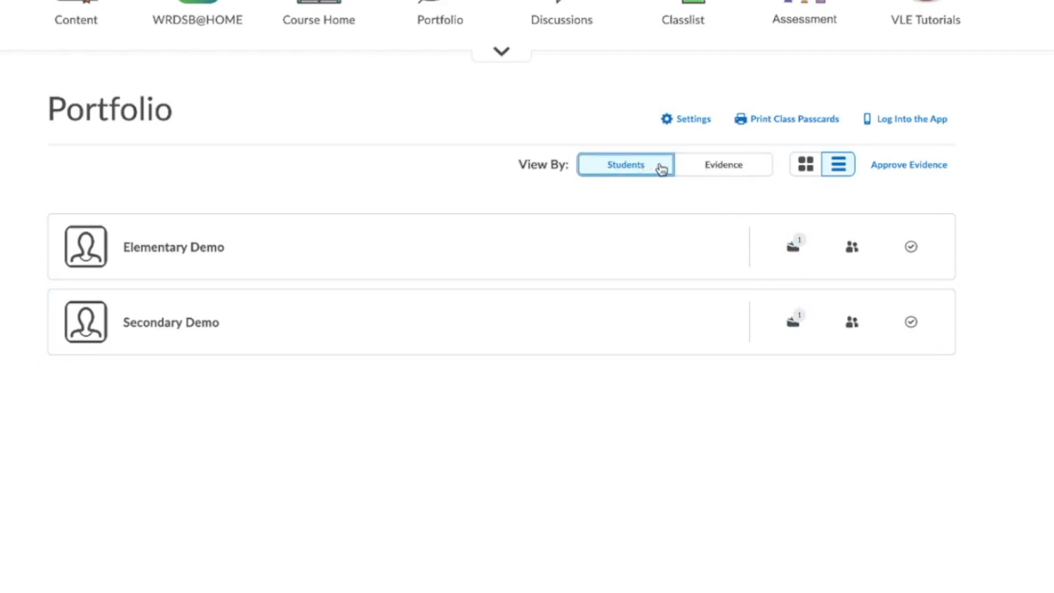
- Open Elementary Demo's portfolio and view its Math Practice evidence item
{"action": "left_click", "coordinate": [193, 248]}
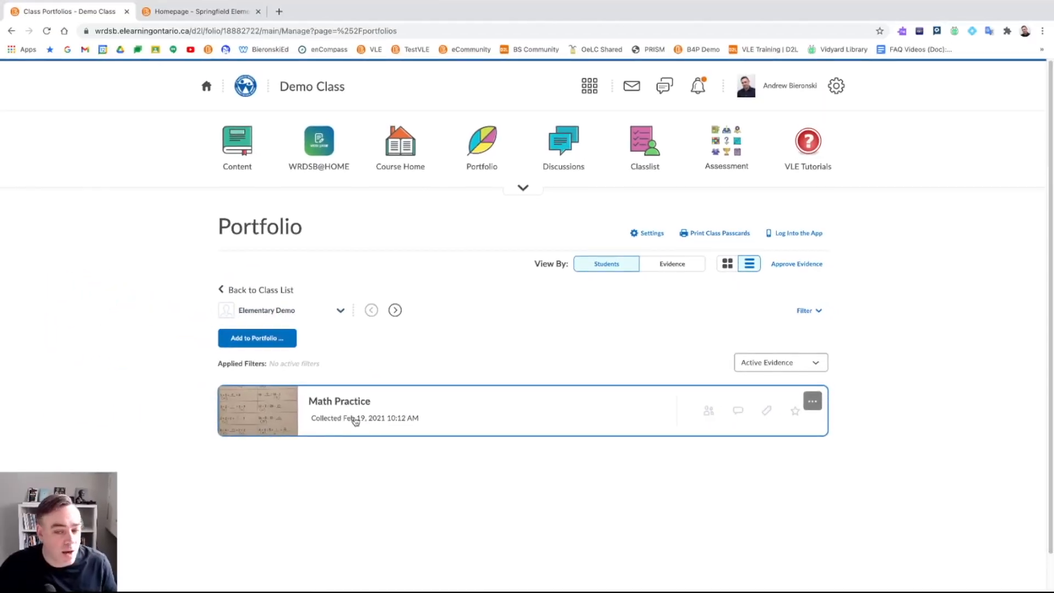
{"action": "left_click", "coordinate": [357, 422]}
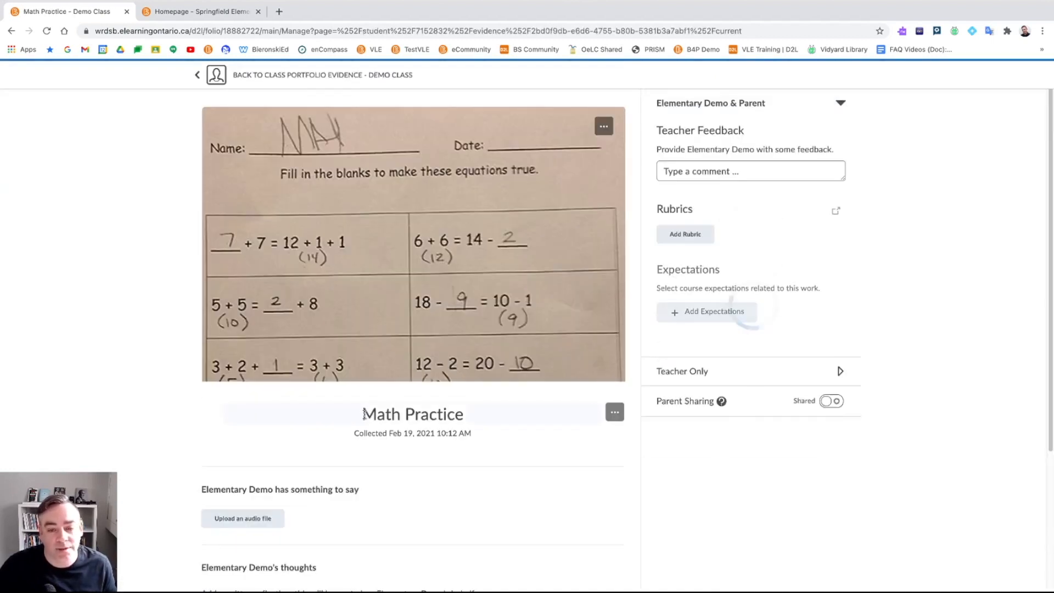
{"action": "scroll", "coordinate": [468, 309], "scroll_direction": "down", "scroll_amount": 1}
{"action": "scroll", "coordinate": [468, 309], "scroll_direction": "up", "scroll_amount": 1}
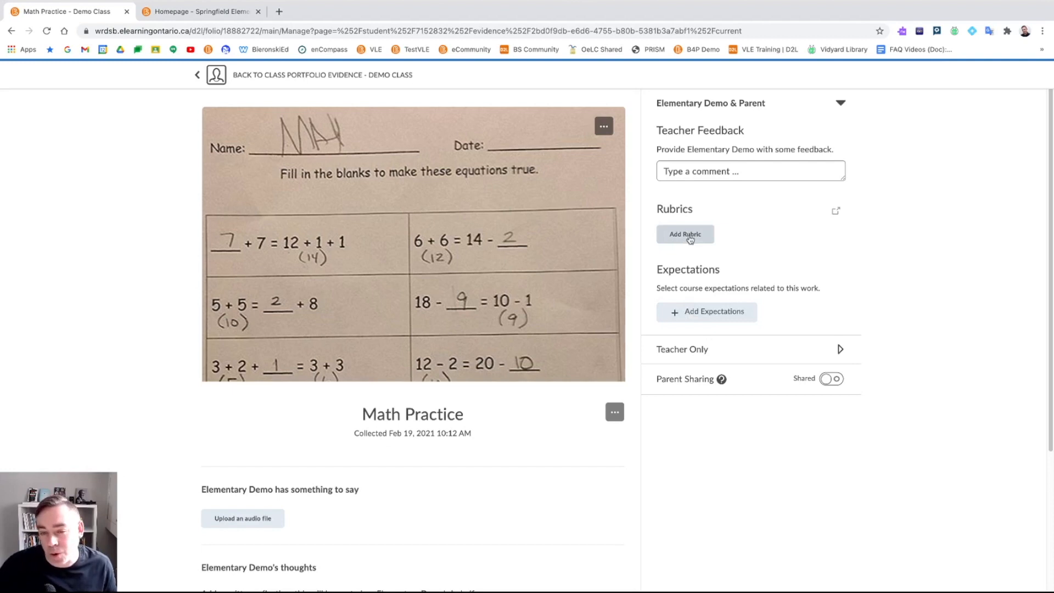
- Attach the Expectations Rubric to the Math Practice evidence
{"action": "left_click", "coordinate": [687, 237]}
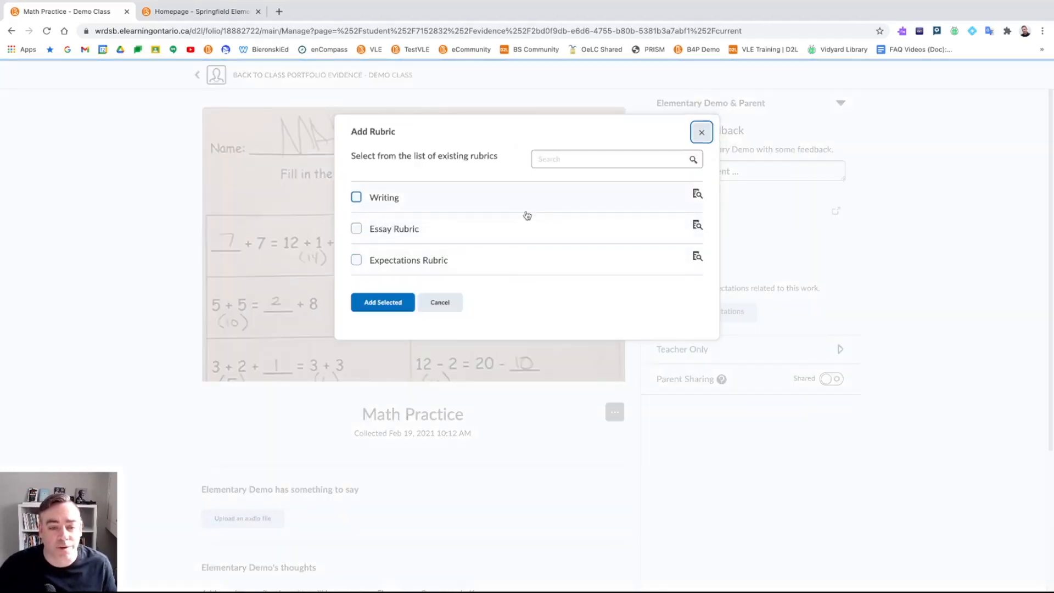
{"action": "left_click", "coordinate": [355, 260]}
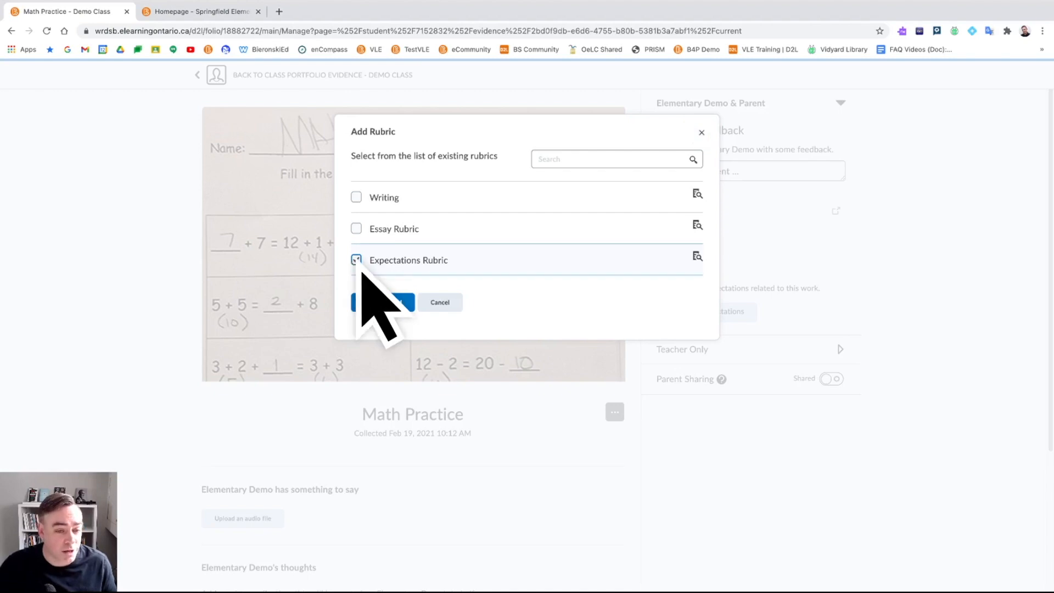
{"action": "left_click", "coordinate": [381, 302]}
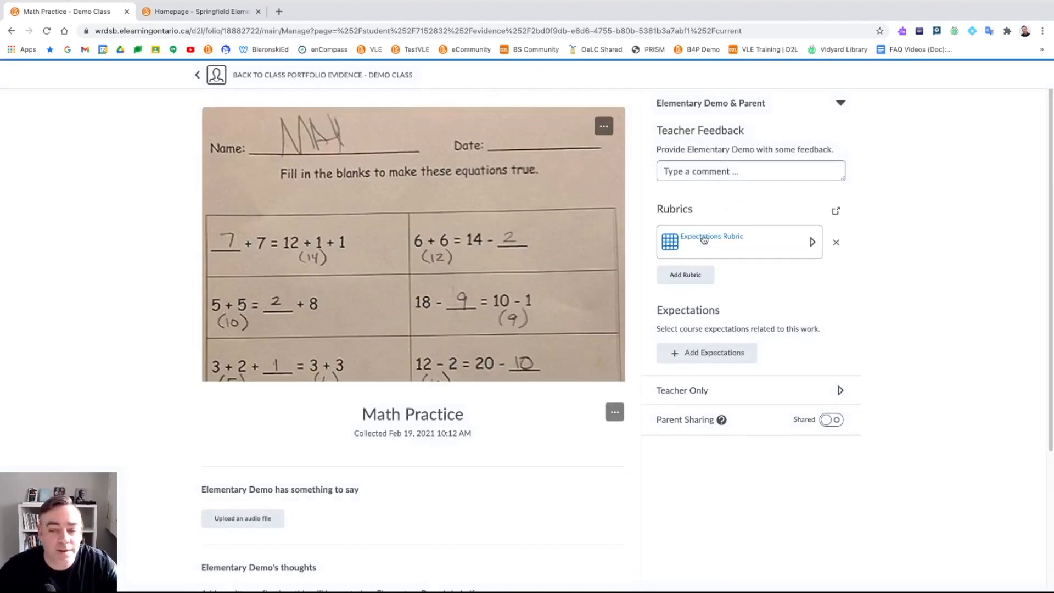
- Rate Listening to Understand Level 2, Speaking to Communicate Level 3, and Criterion 3 Level 2
{"action": "left_click", "coordinate": [808, 244]}
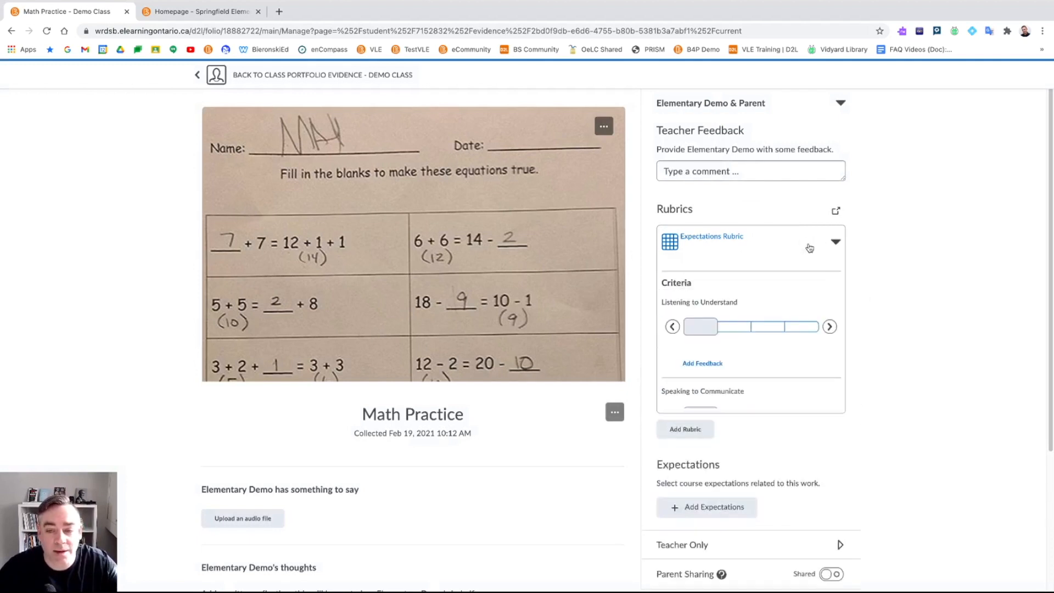
{"action": "scroll", "coordinate": [799, 258], "scroll_direction": "down", "scroll_amount": 1}
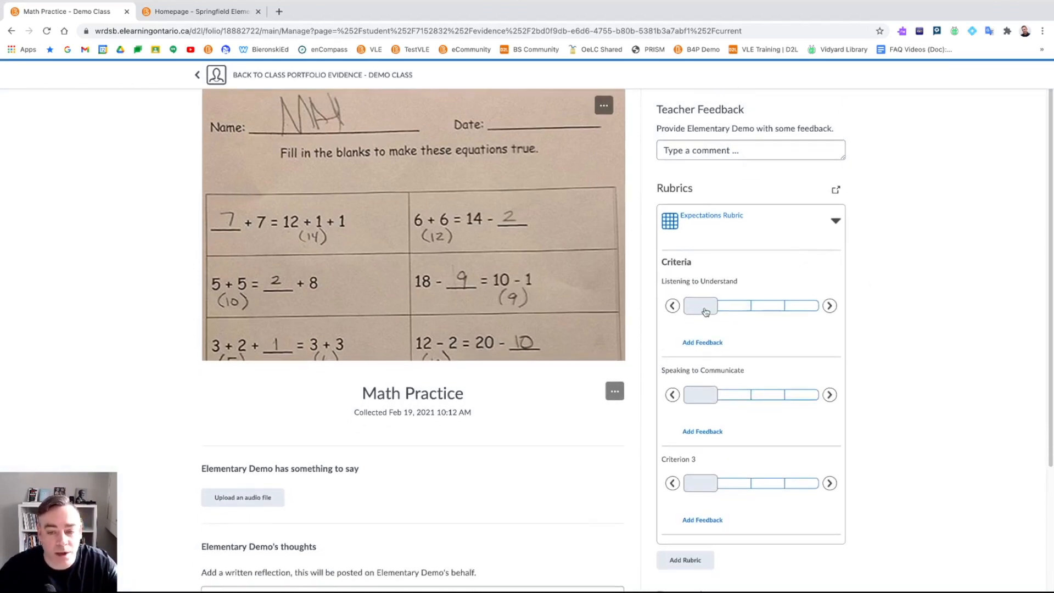
{"action": "left_click", "coordinate": [765, 307]}
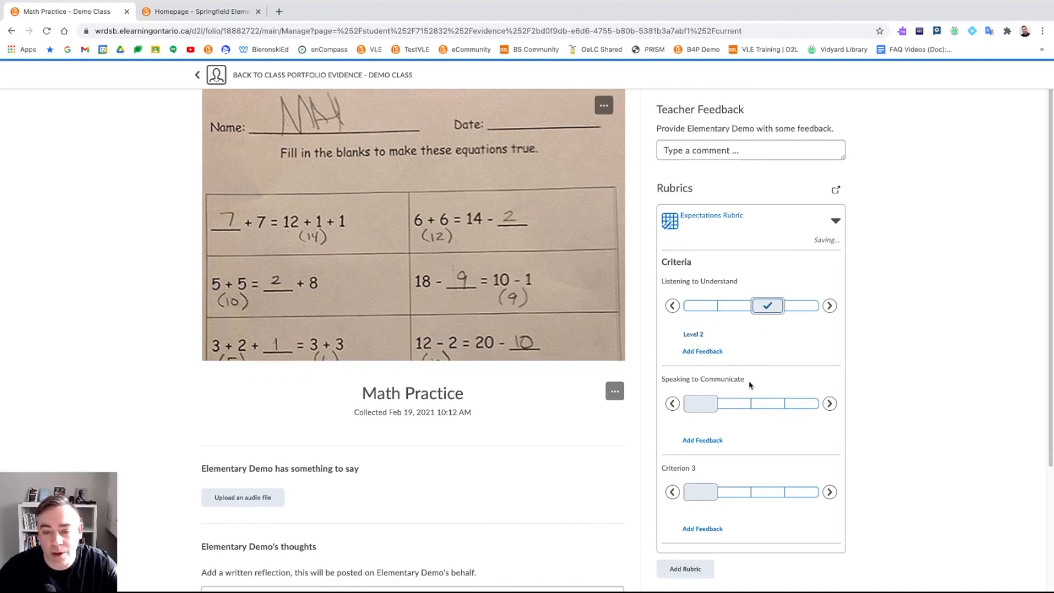
{"action": "left_click", "coordinate": [737, 408]}
{"action": "left_click", "coordinate": [773, 502]}
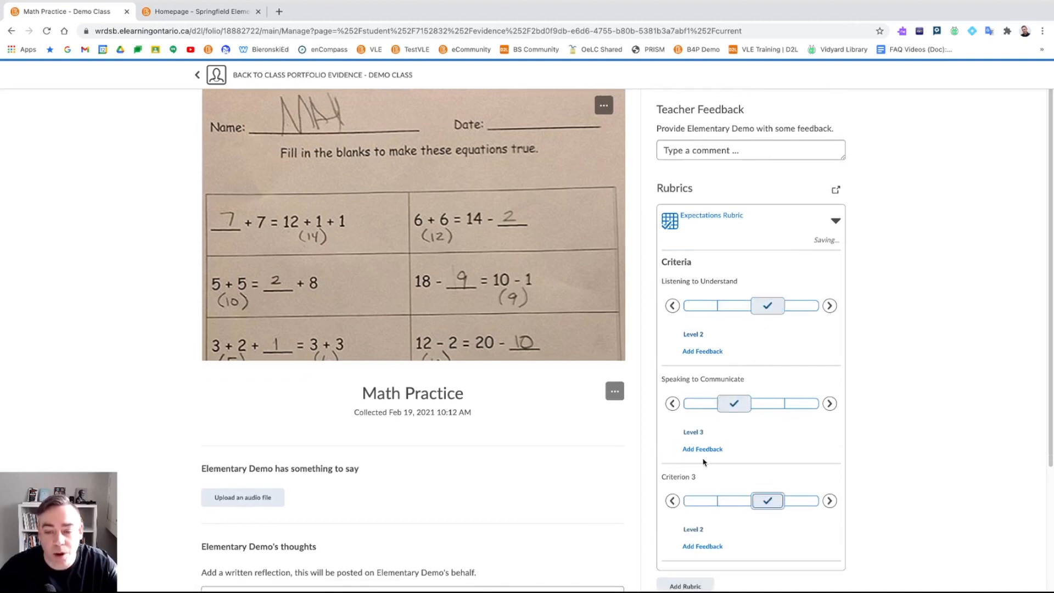
{"action": "scroll", "coordinate": [712, 443], "scroll_direction": "down", "scroll_amount": 1}
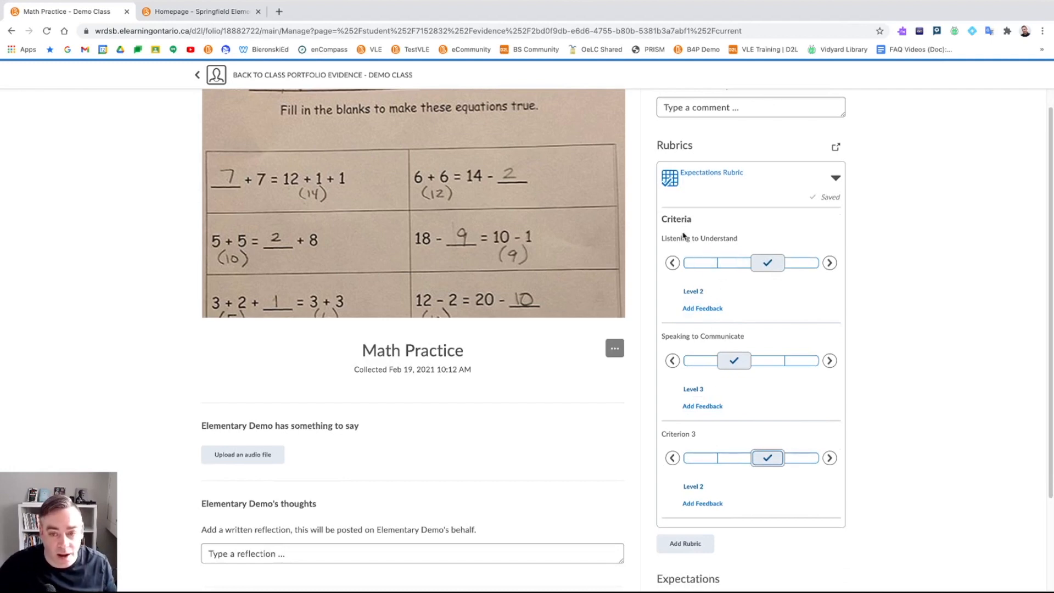
{"action": "scroll", "coordinate": [713, 247], "scroll_direction": "down", "scroll_amount": 3}
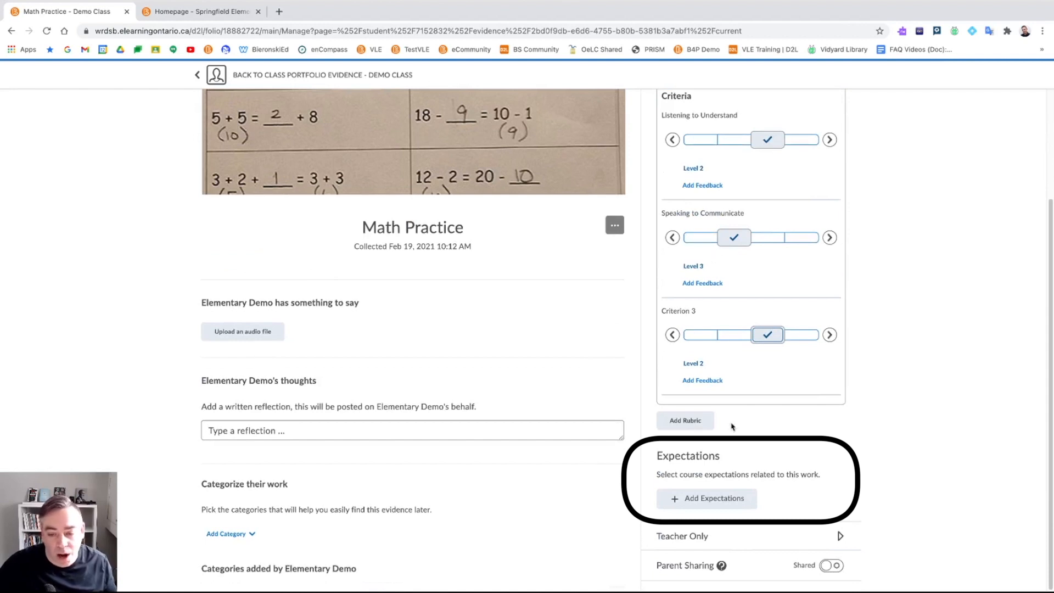
- Add the 1D.B reading expectations, including Reading for Meaning, Understanding Form and Style, and Reading With Fluency
{"action": "left_click", "coordinate": [704, 500]}
{"action": "scroll", "coordinate": [525, 329], "scroll_direction": "down", "scroll_amount": 3}
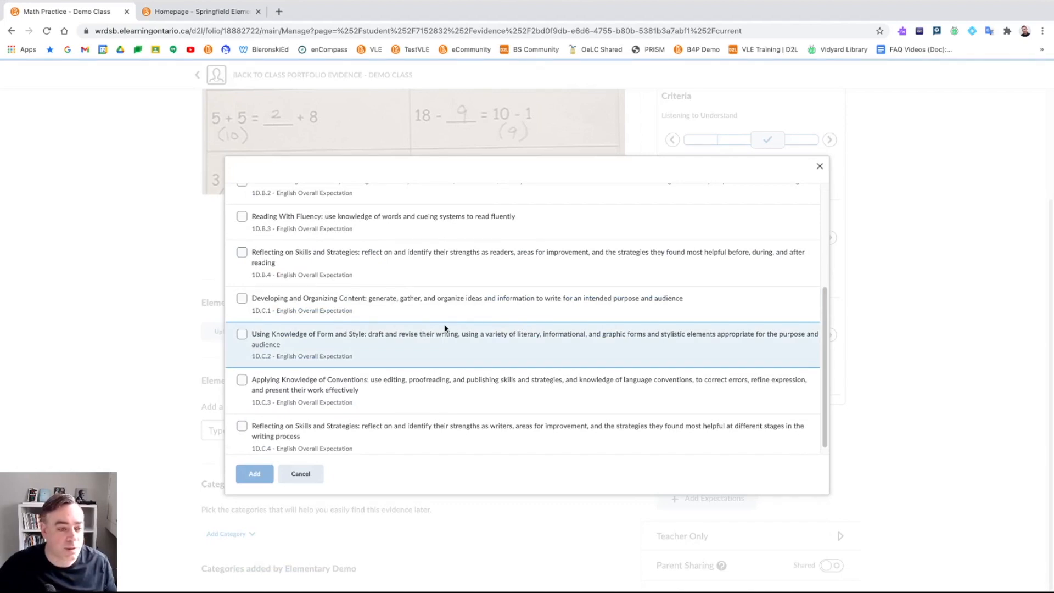
{"action": "scroll", "coordinate": [445, 327], "scroll_direction": "up", "scroll_amount": 3}
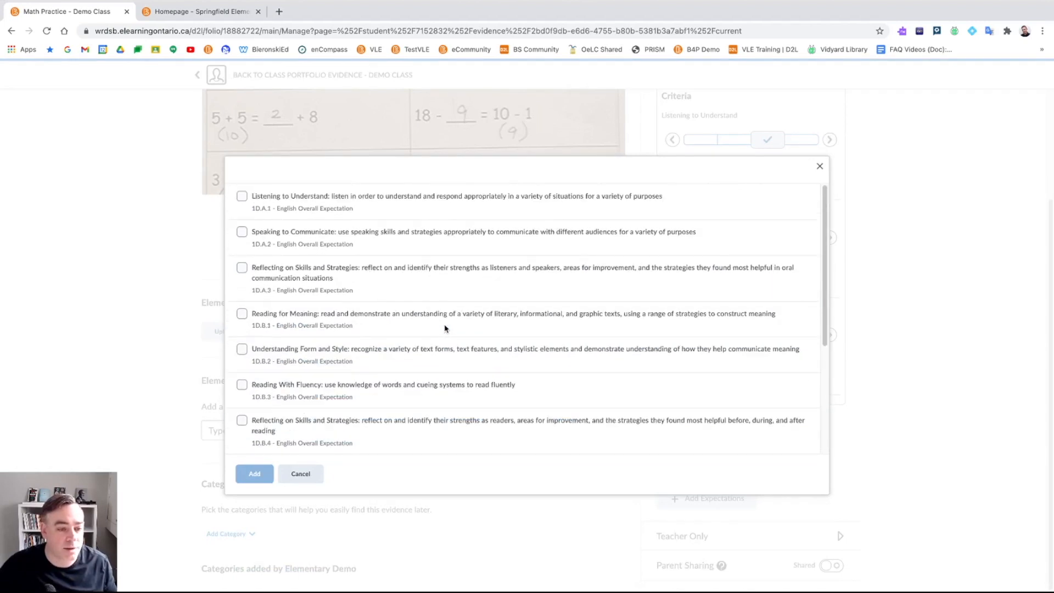
{"action": "left_click", "coordinate": [241, 314]}
{"action": "left_click", "coordinate": [242, 349]}
{"action": "left_click", "coordinate": [241, 384]}
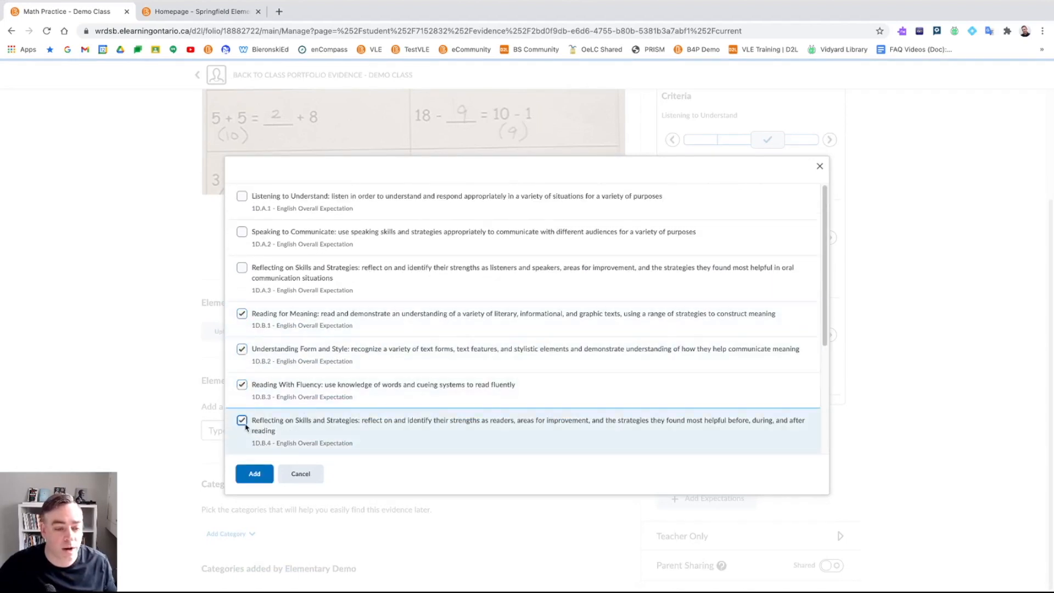
{"action": "left_click", "coordinate": [255, 476]}
- Rate Reading for Meaning Level 3, Understanding Form and Style Level 4, Reading With Fluency Level 3
{"action": "scroll", "coordinate": [714, 411], "scroll_direction": "down", "scroll_amount": 3}
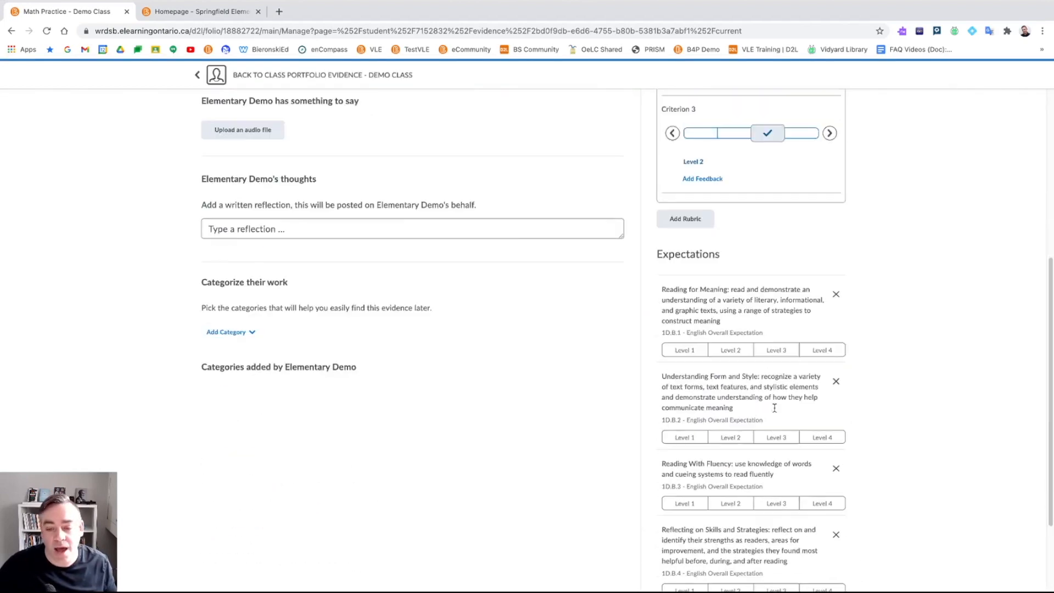
{"action": "left_click", "coordinate": [775, 350]}
{"action": "left_click", "coordinate": [821, 437]}
{"action": "left_click", "coordinate": [792, 503]}
{"action": "scroll", "coordinate": [806, 508], "scroll_direction": "down", "scroll_amount": 1}
{"action": "scroll", "coordinate": [801, 466], "scroll_direction": "up", "scroll_amount": 2}
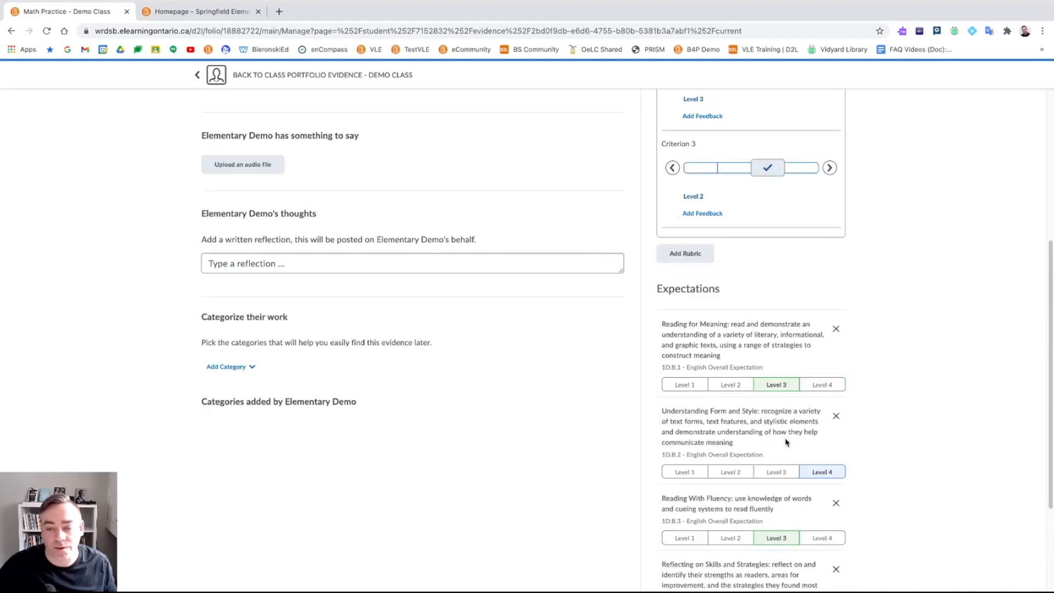
{"action": "scroll", "coordinate": [689, 393], "scroll_direction": "up", "scroll_amount": 6}
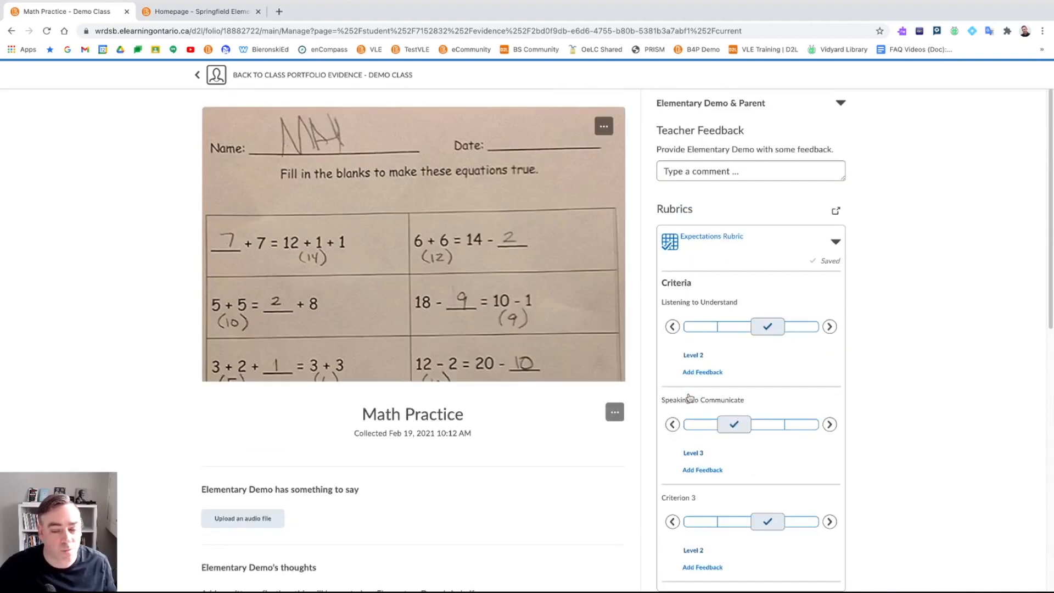
- Switch to Secondary Demo's portfolio and open the Brainstorm evidence item
{"action": "left_click", "coordinate": [197, 75]}
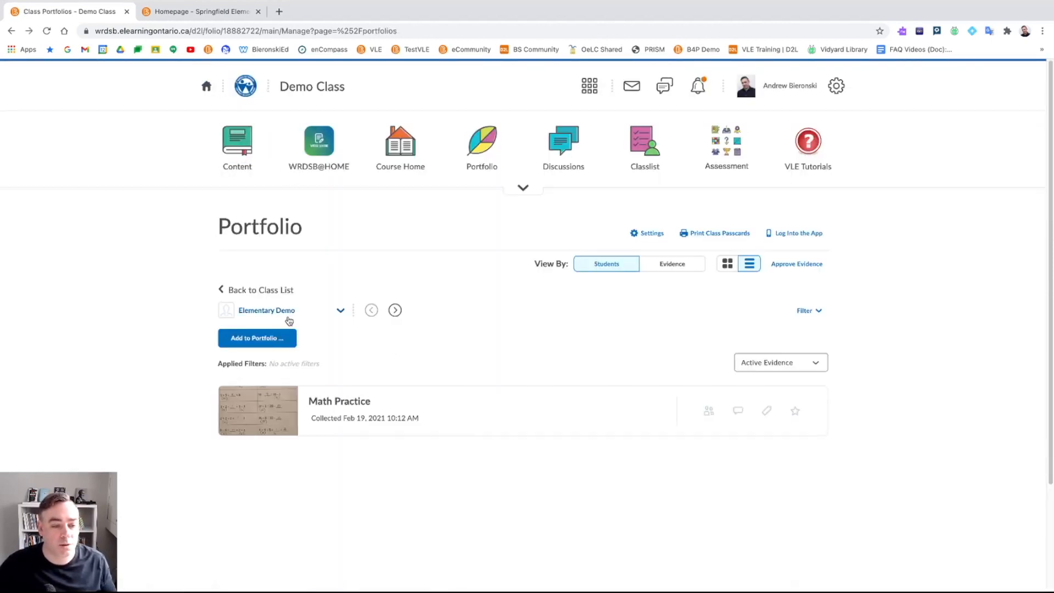
{"action": "left_click", "coordinate": [291, 310]}
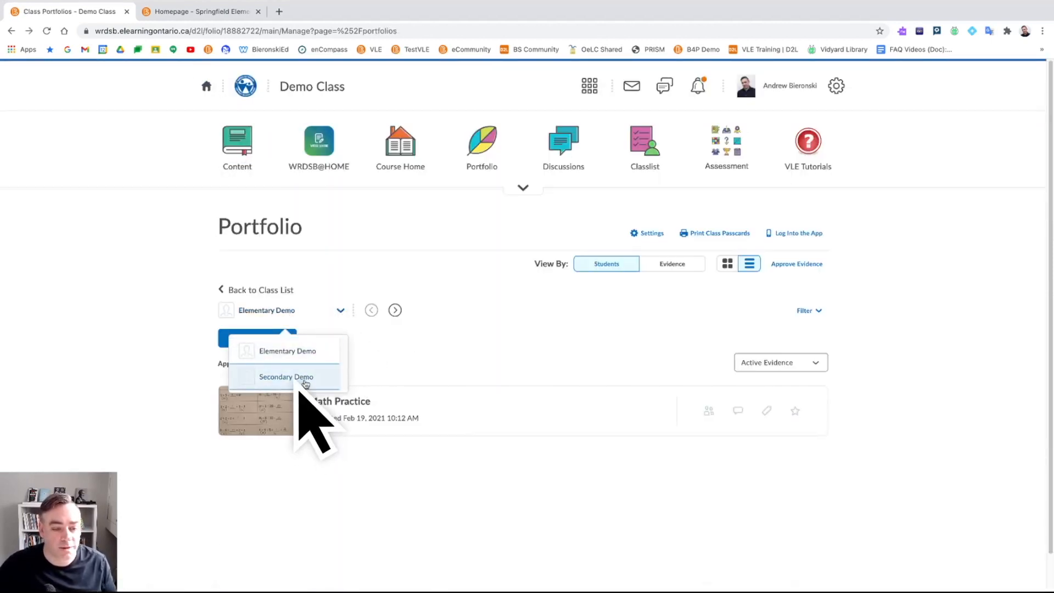
{"action": "left_click", "coordinate": [304, 377]}
{"action": "left_click", "coordinate": [306, 424]}
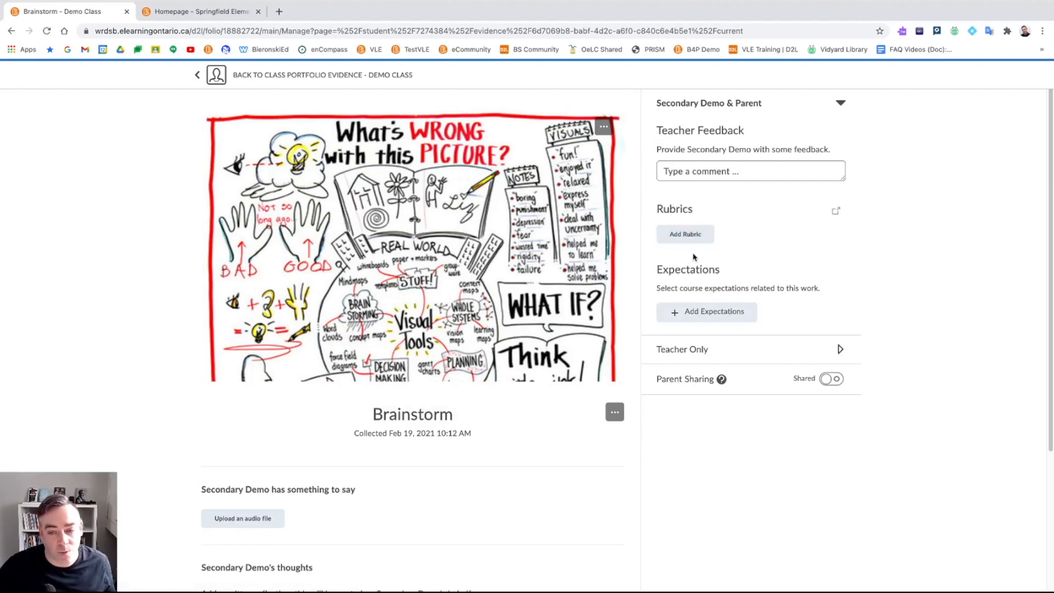
- Add expectations 1D.C.1 Developing and Organizing Content and 1D.C.2 Using Knowledge of Form and Style
{"action": "left_click", "coordinate": [698, 312]}
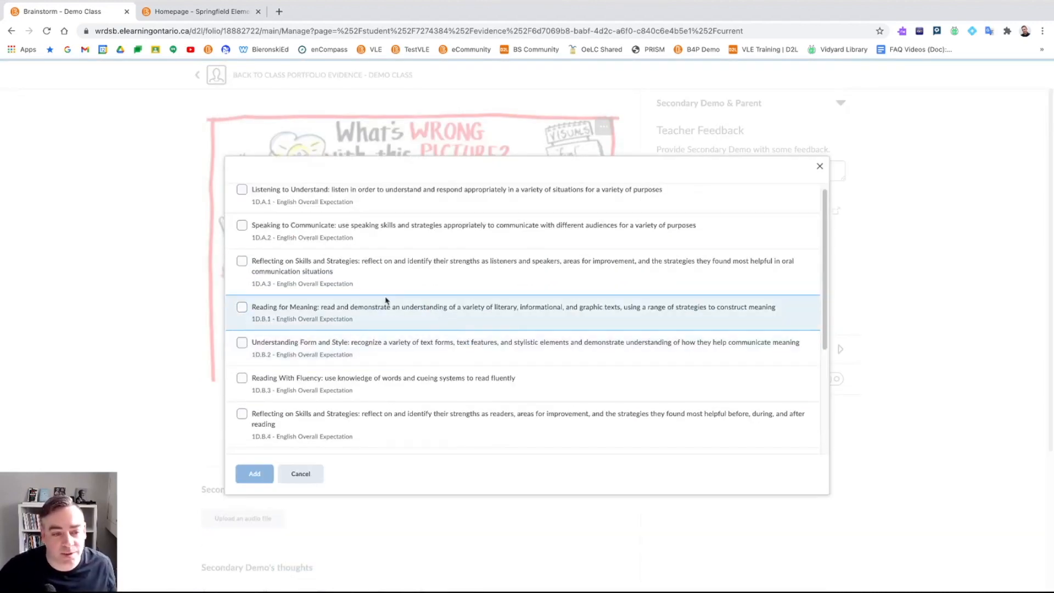
{"action": "scroll", "coordinate": [291, 313], "scroll_direction": "down", "scroll_amount": 3}
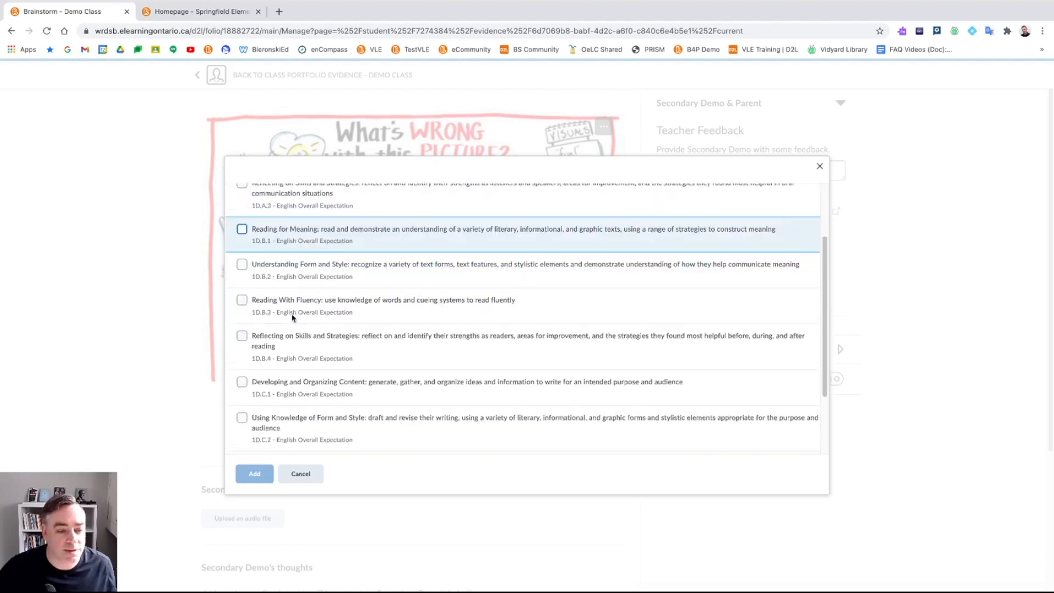
{"action": "left_click", "coordinate": [245, 378]}
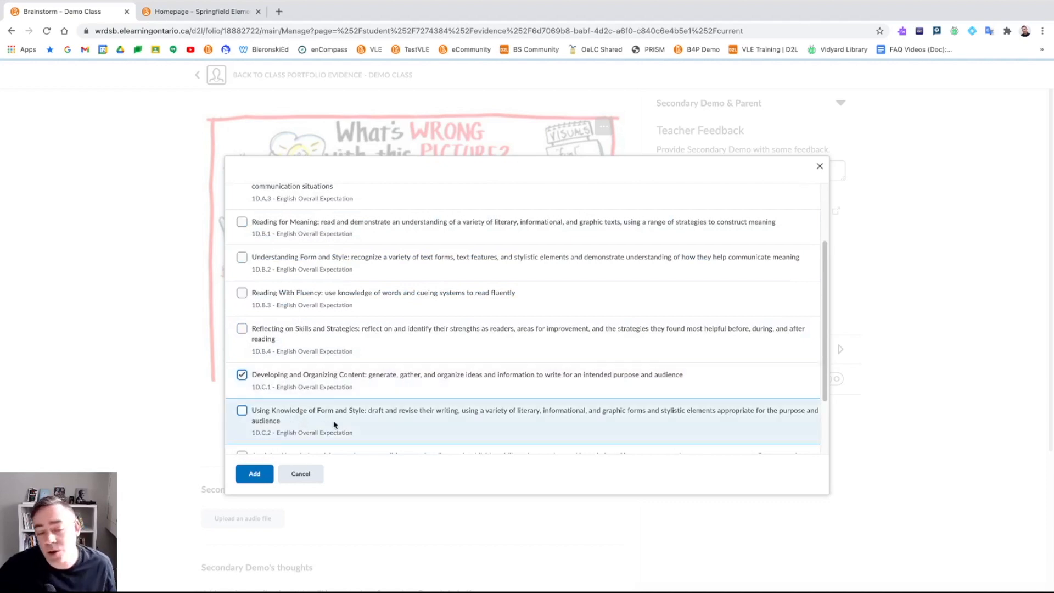
{"action": "scroll", "coordinate": [303, 431], "scroll_direction": "down", "scroll_amount": 1}
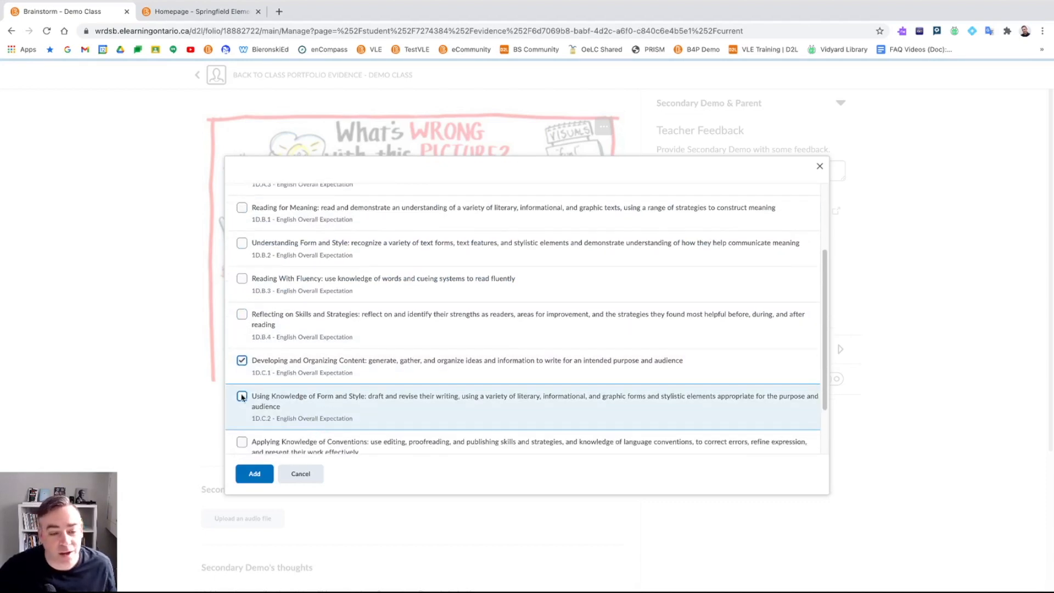
{"action": "left_click", "coordinate": [242, 395]}
{"action": "left_click", "coordinate": [254, 473]}
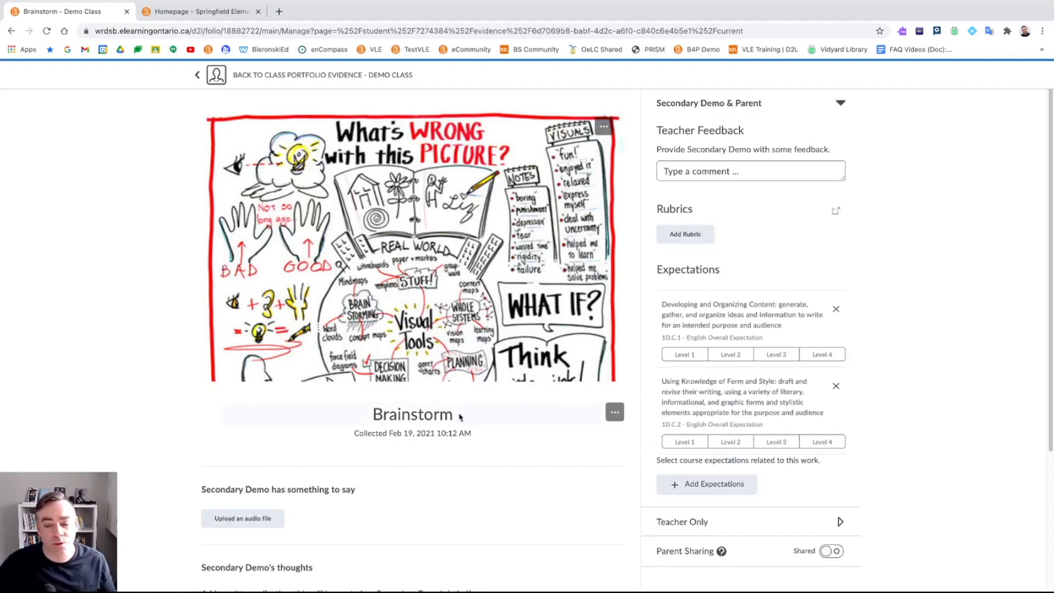
- Rate 1D.C.1 at Level 3 and 1D.C.2 at Level 4, then return to the portfolio
{"action": "left_click", "coordinate": [768, 356]}
{"action": "left_click", "coordinate": [823, 442]}
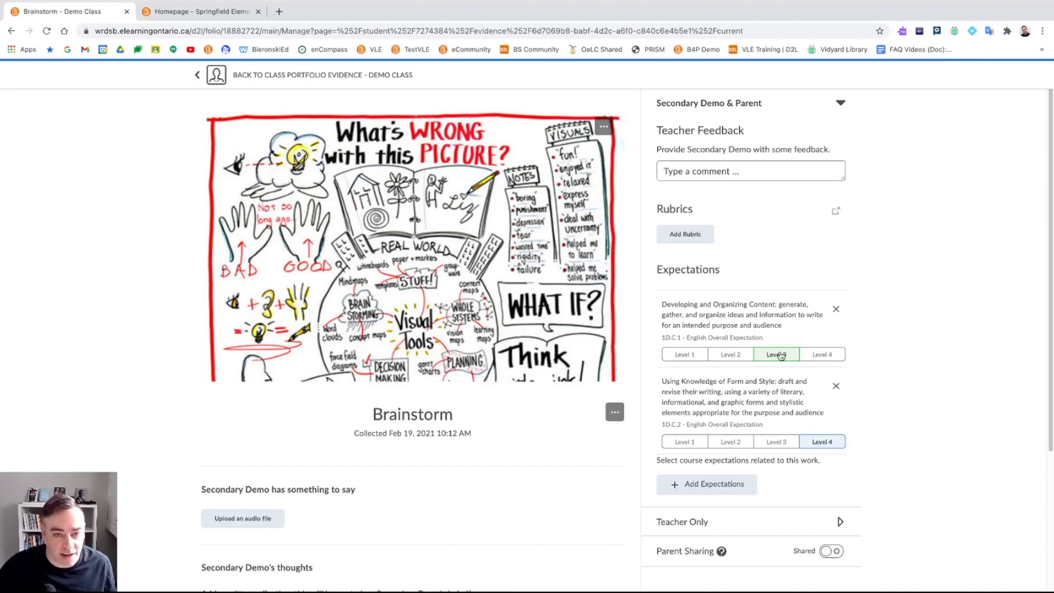
{"action": "left_click", "coordinate": [391, 76]}
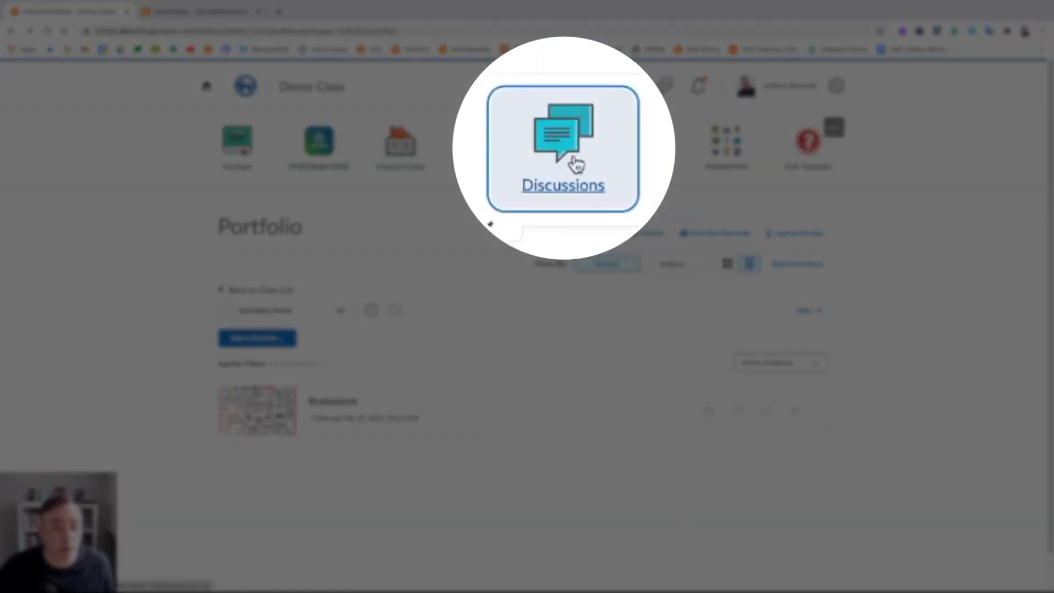
- Read the full student post in Demo Discussion Topic 1, then return to the Discussions list
{"action": "left_click", "coordinate": [573, 159]}
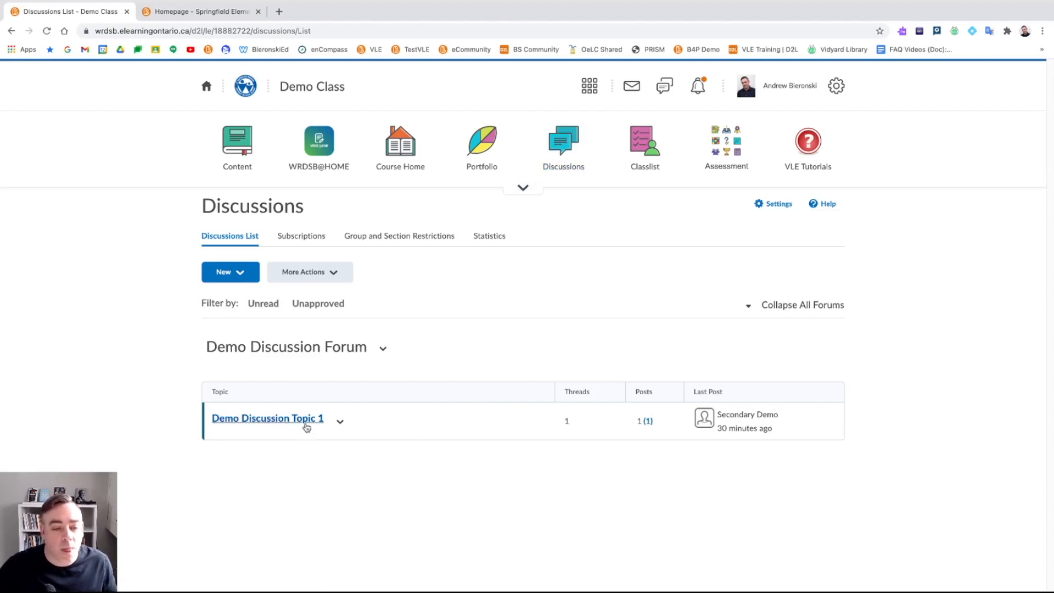
{"action": "left_click", "coordinate": [306, 426]}
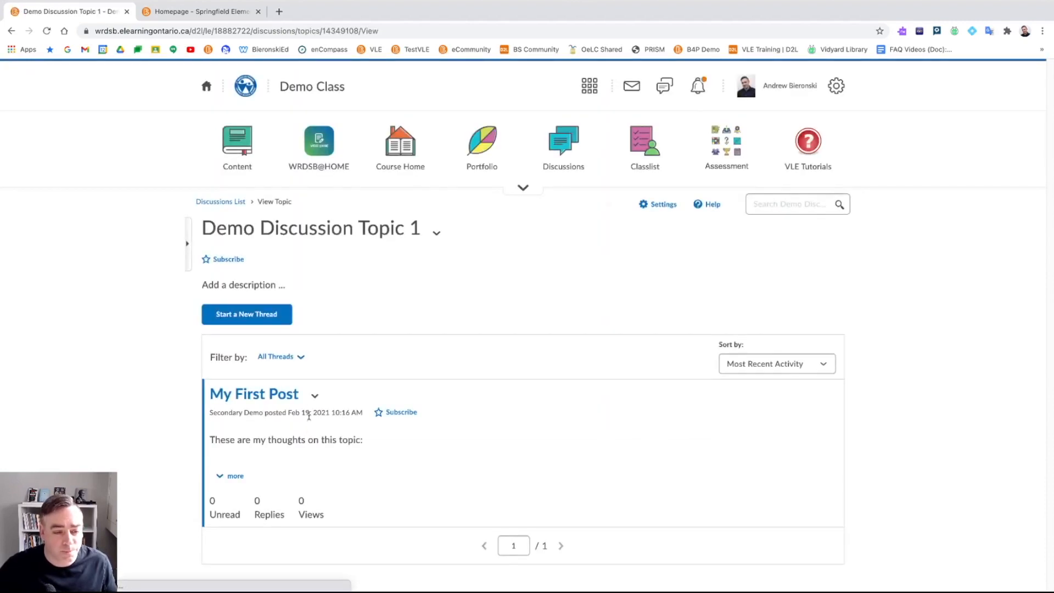
{"action": "left_click", "coordinate": [230, 476]}
{"action": "scroll", "coordinate": [319, 432], "scroll_direction": "down", "scroll_amount": 1}
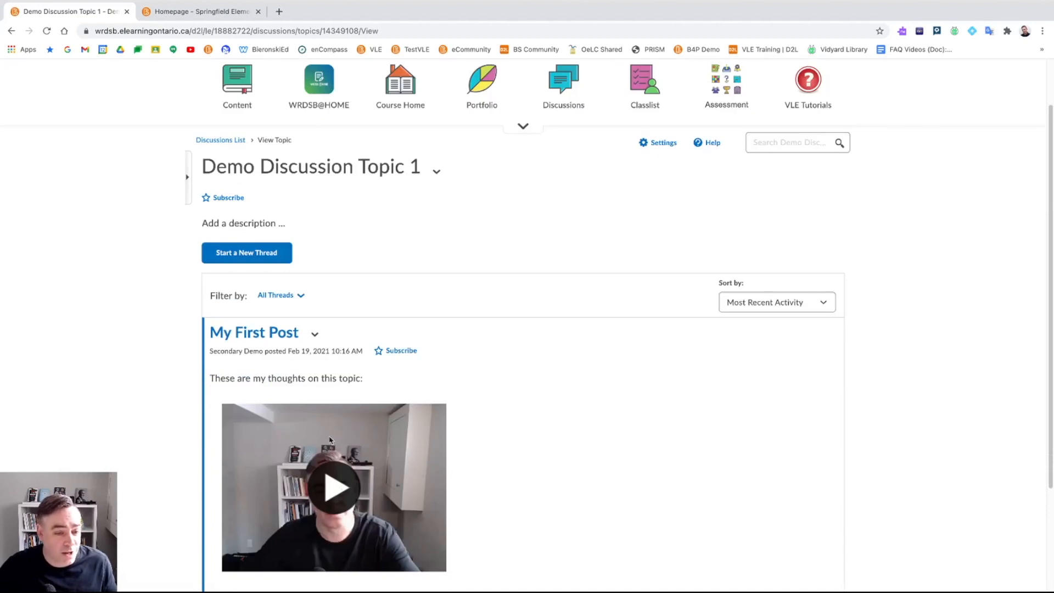
{"action": "scroll", "coordinate": [369, 397], "scroll_direction": "up", "scroll_amount": 1}
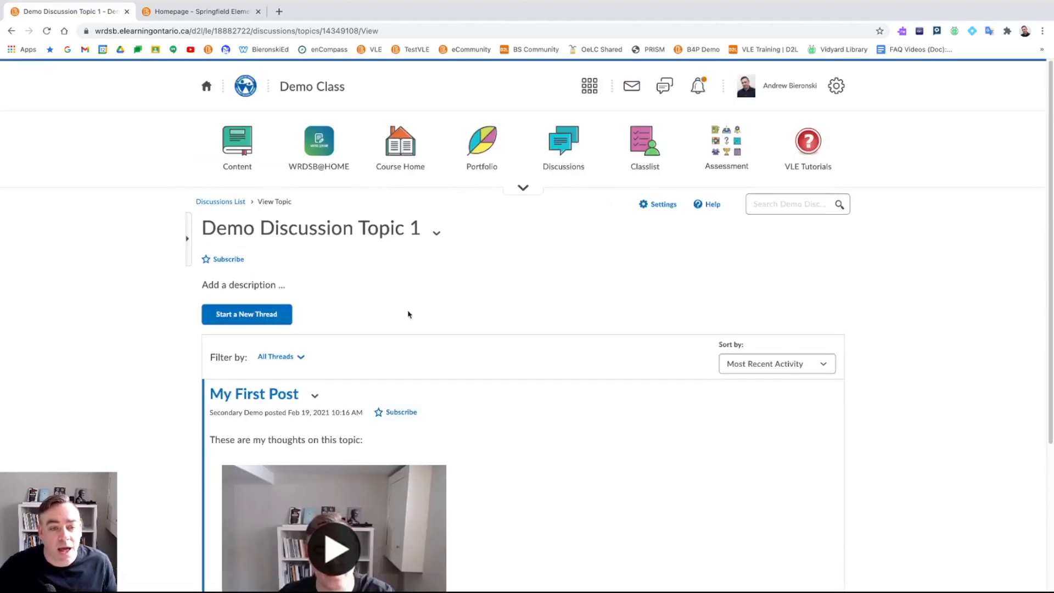
{"action": "left_click", "coordinate": [437, 234]}
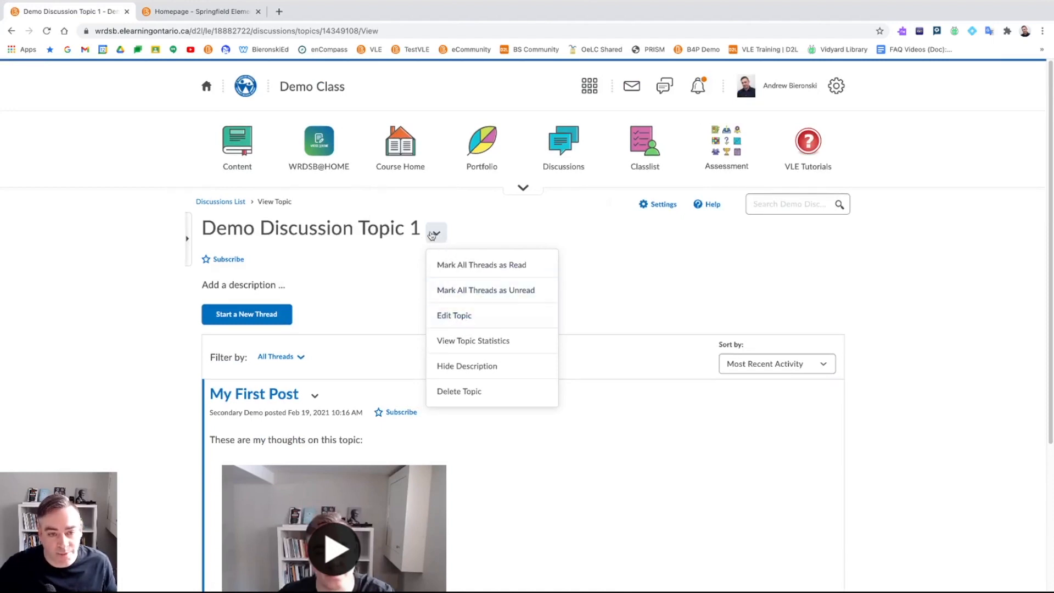
{"action": "left_click", "coordinate": [563, 144]}
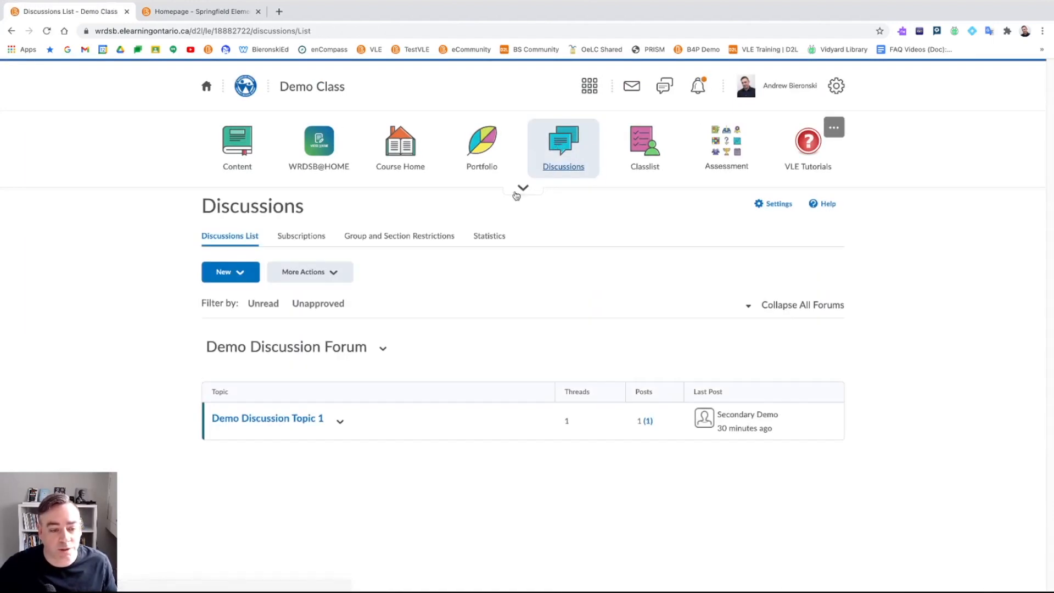
- Edit Demo Discussion Topic 1 and go to its assessment settings
{"action": "left_click", "coordinate": [341, 418]}
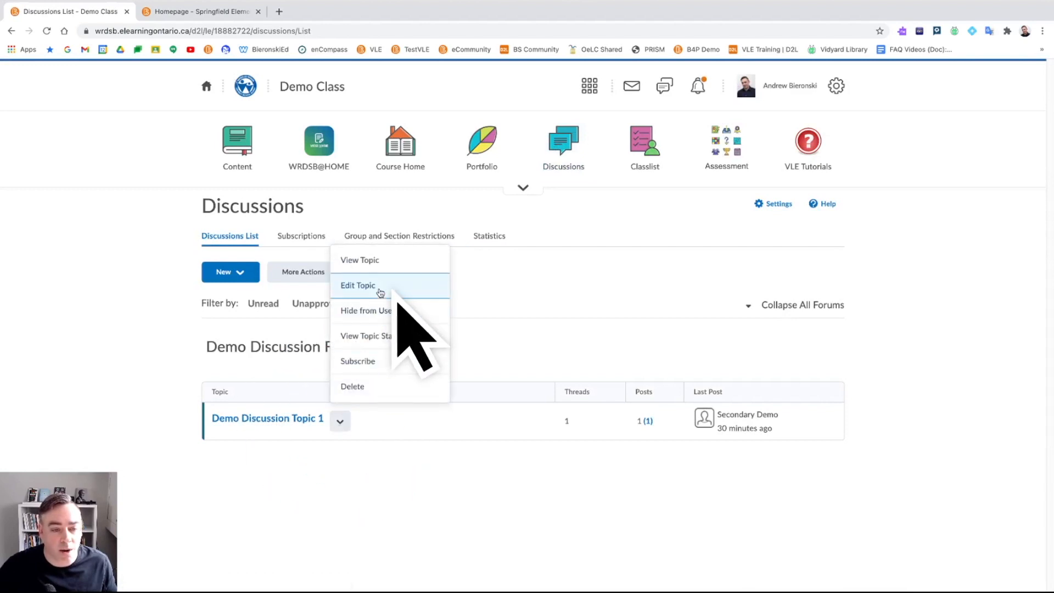
{"action": "left_click", "coordinate": [379, 288]}
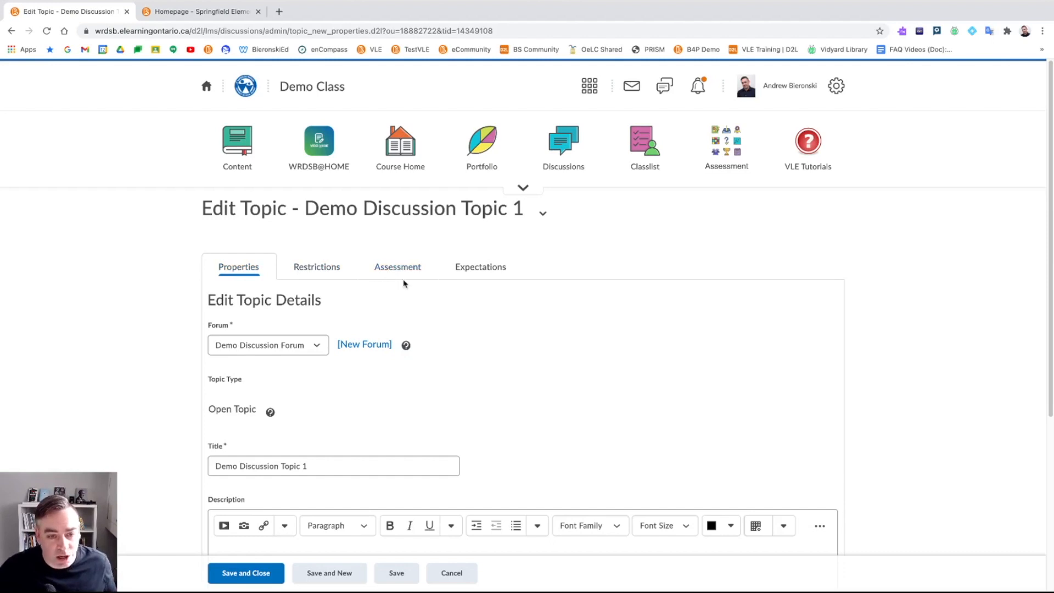
{"action": "left_click", "coordinate": [401, 274]}
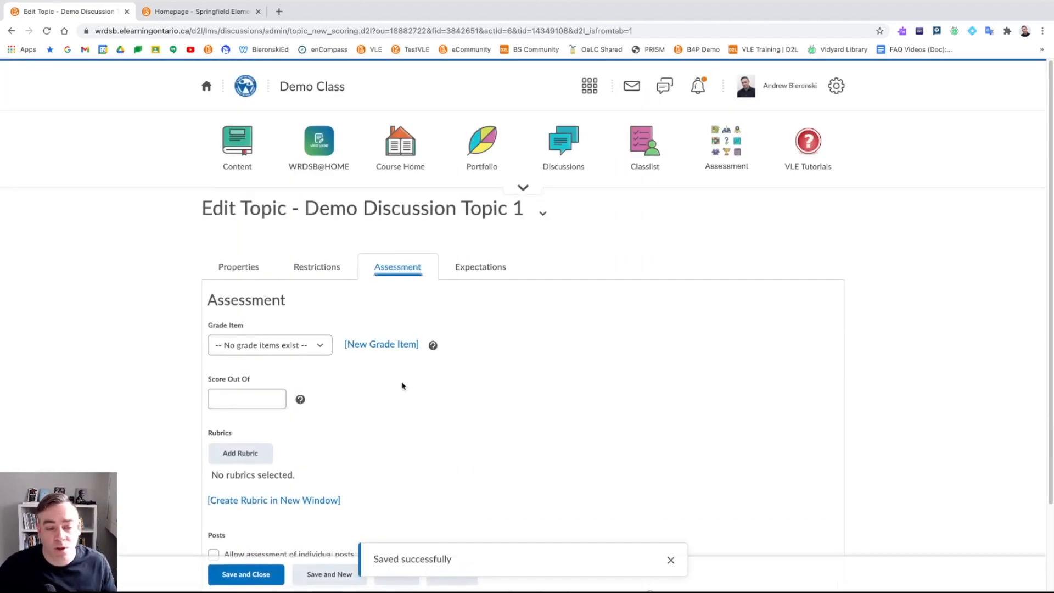
{"action": "left_click", "coordinate": [243, 391]}
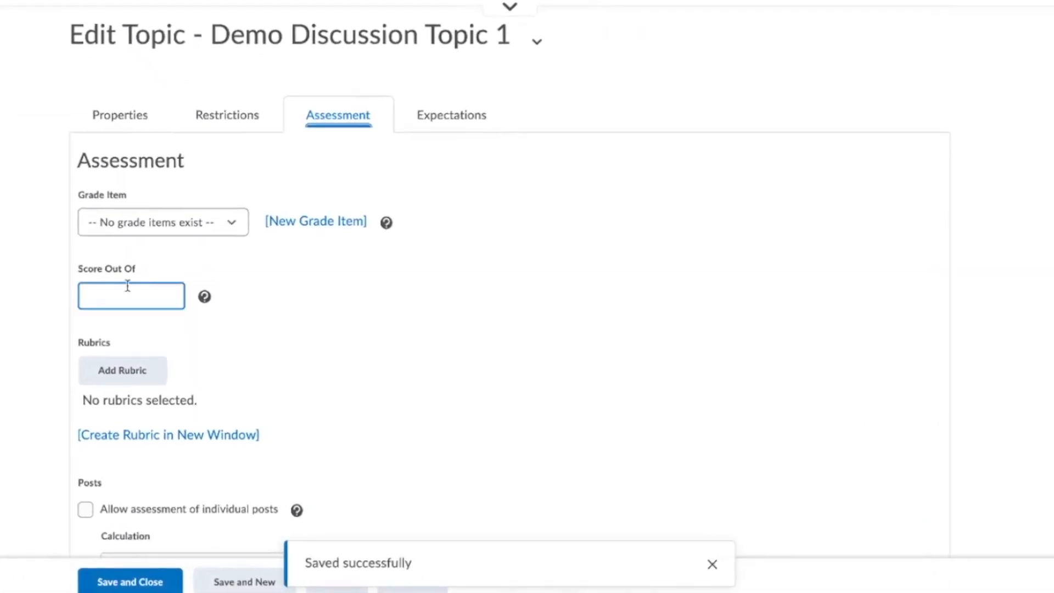
{"action": "left_click", "coordinate": [156, 224]}
{"action": "left_click", "coordinate": [132, 294]}
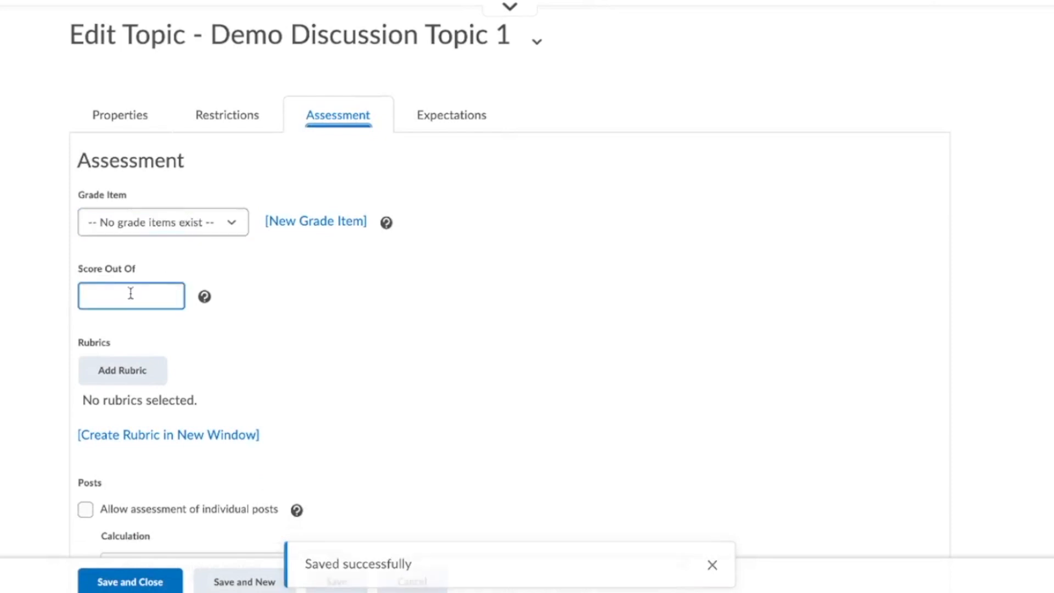
{"action": "scroll", "coordinate": [127, 296], "scroll_direction": "down", "scroll_amount": 1}
{"action": "left_click", "coordinate": [134, 321]}
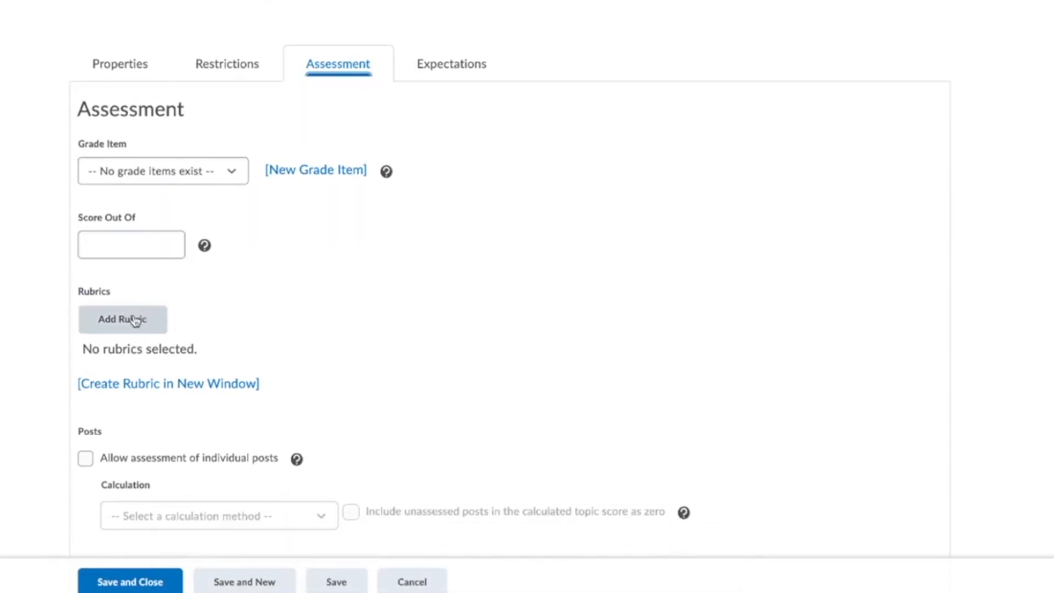
{"action": "scroll", "coordinate": [134, 321], "scroll_direction": "down", "scroll_amount": 1}
- Attach the Expectations Rubric to the topic and save it
{"action": "left_click", "coordinate": [144, 281]}
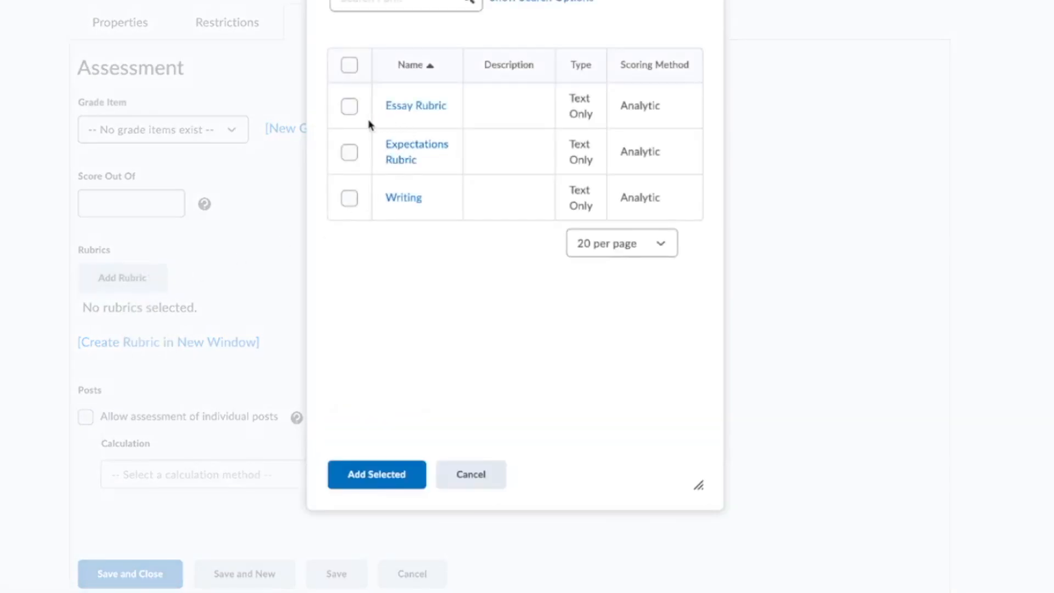
{"action": "left_click", "coordinate": [349, 153]}
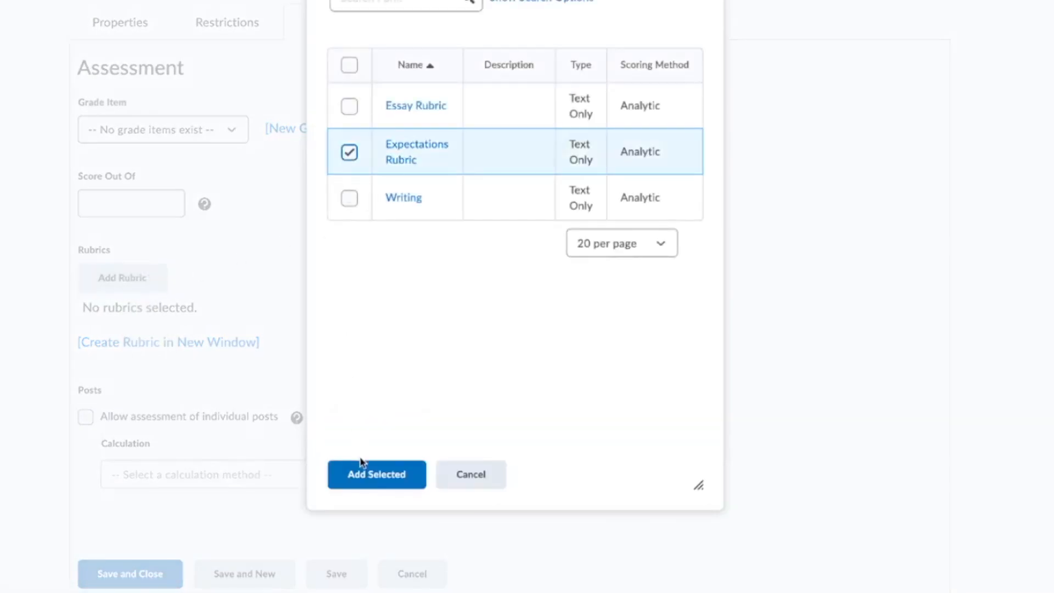
{"action": "left_click", "coordinate": [369, 474]}
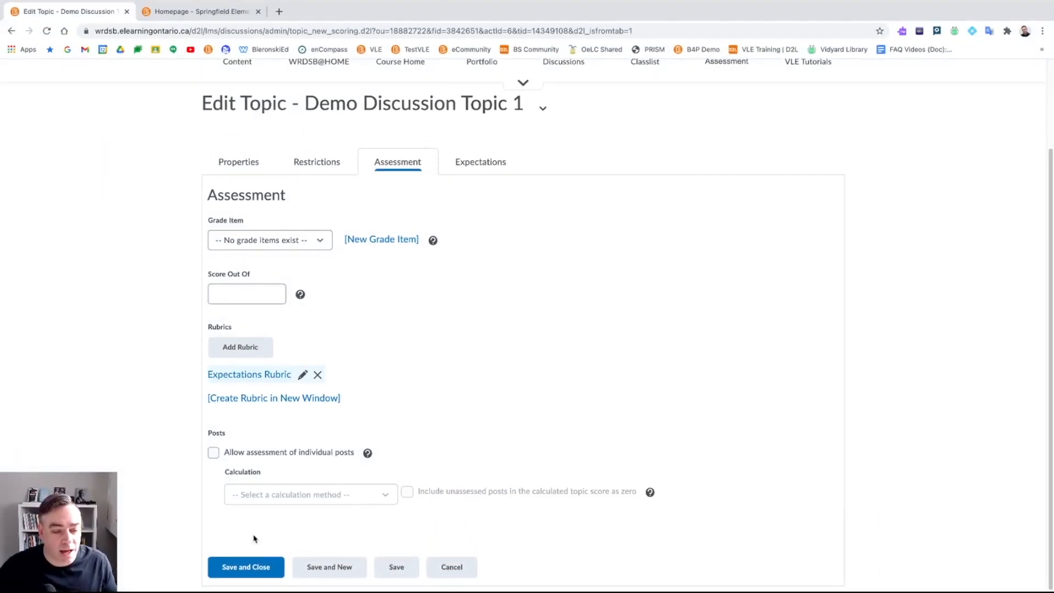
{"action": "left_click", "coordinate": [248, 568]}
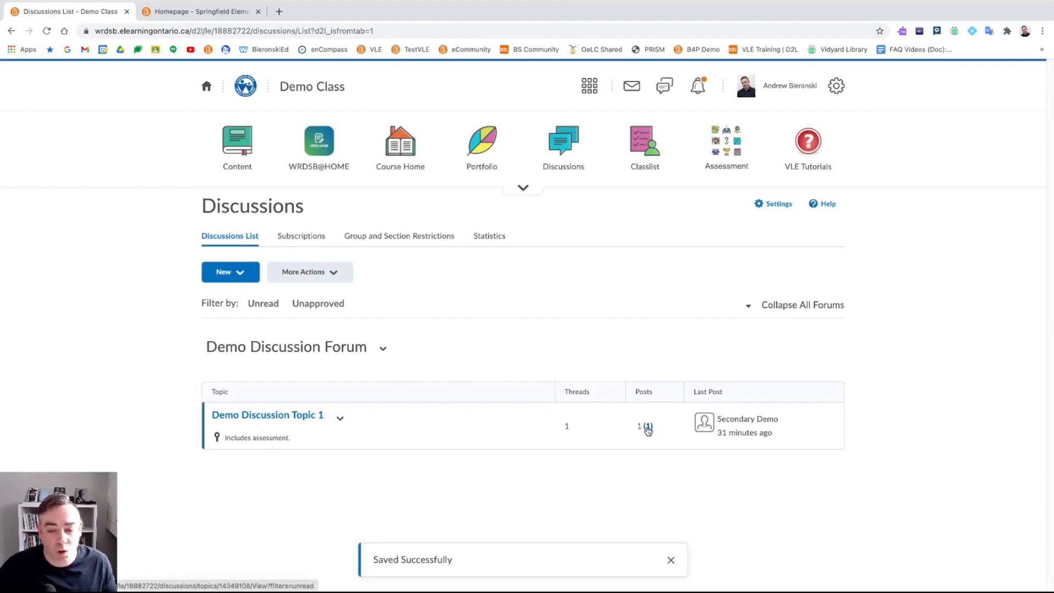
- Open the unread post in Demo Discussion Topic 1, expand it, and briefly play its embedded video
{"action": "left_click", "coordinate": [648, 428]}
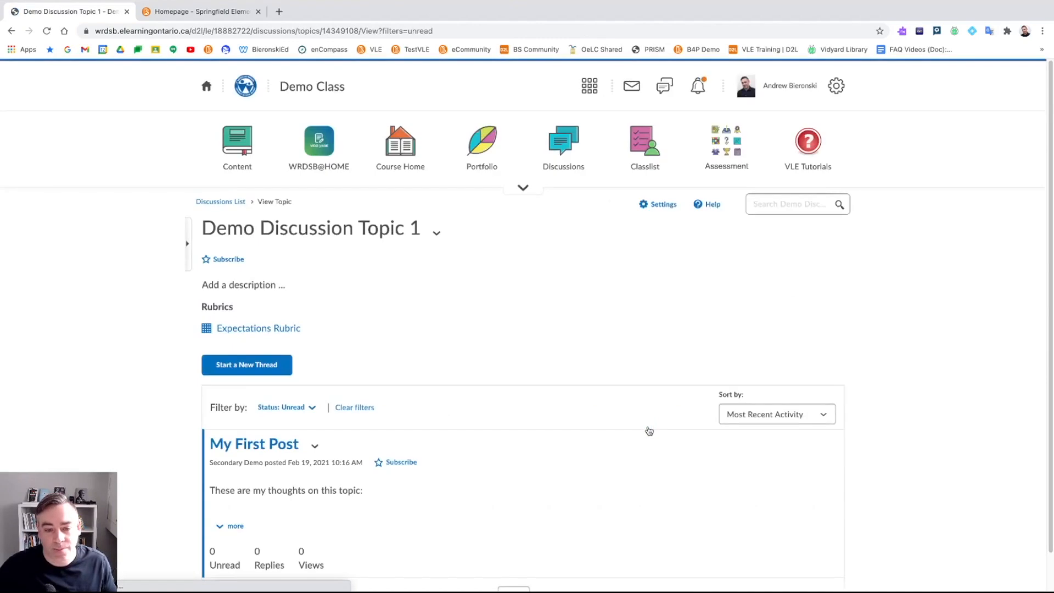
{"action": "scroll", "coordinate": [439, 391], "scroll_direction": "down", "scroll_amount": 1}
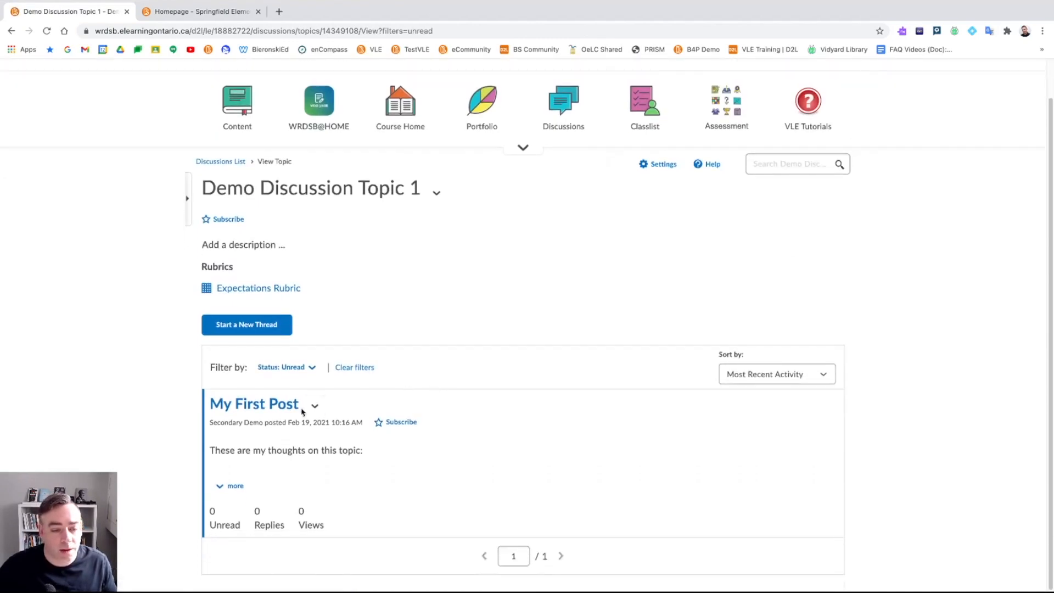
{"action": "left_click", "coordinate": [230, 486]}
{"action": "scroll", "coordinate": [291, 459], "scroll_direction": "down", "scroll_amount": 4}
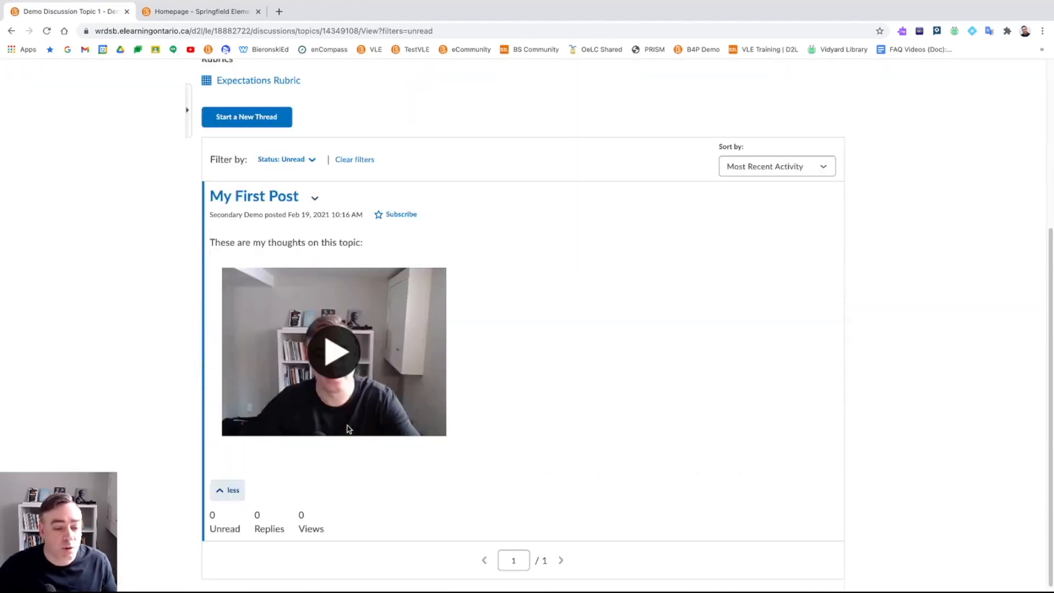
{"action": "left_click", "coordinate": [346, 361]}
{"action": "mouse_move", "coordinate": [236, 428]}
{"action": "left_click", "coordinate": [235, 426]}
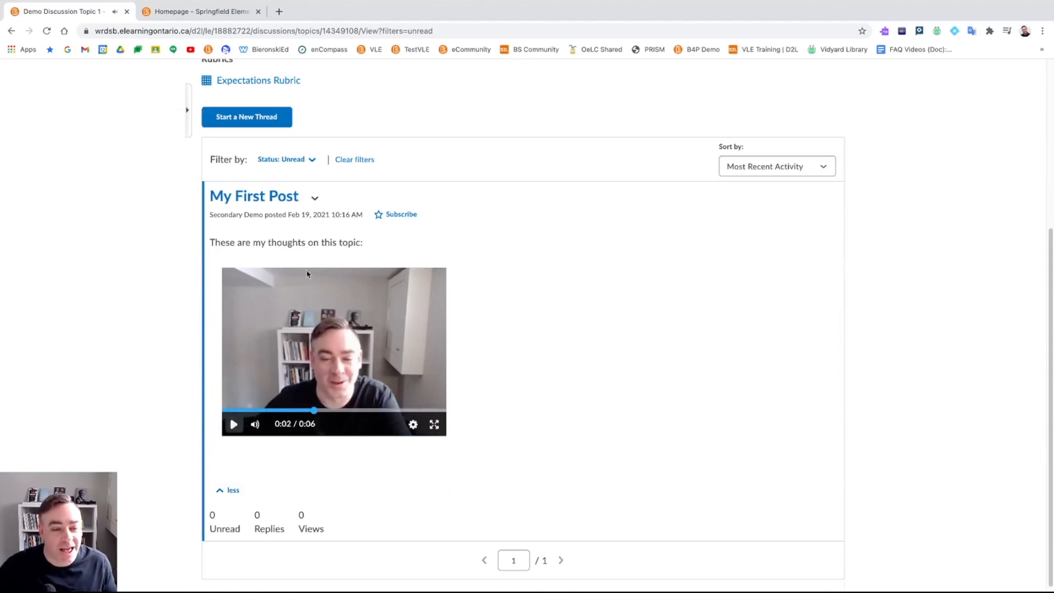
{"action": "scroll", "coordinate": [386, 293], "scroll_direction": "up", "scroll_amount": 4}
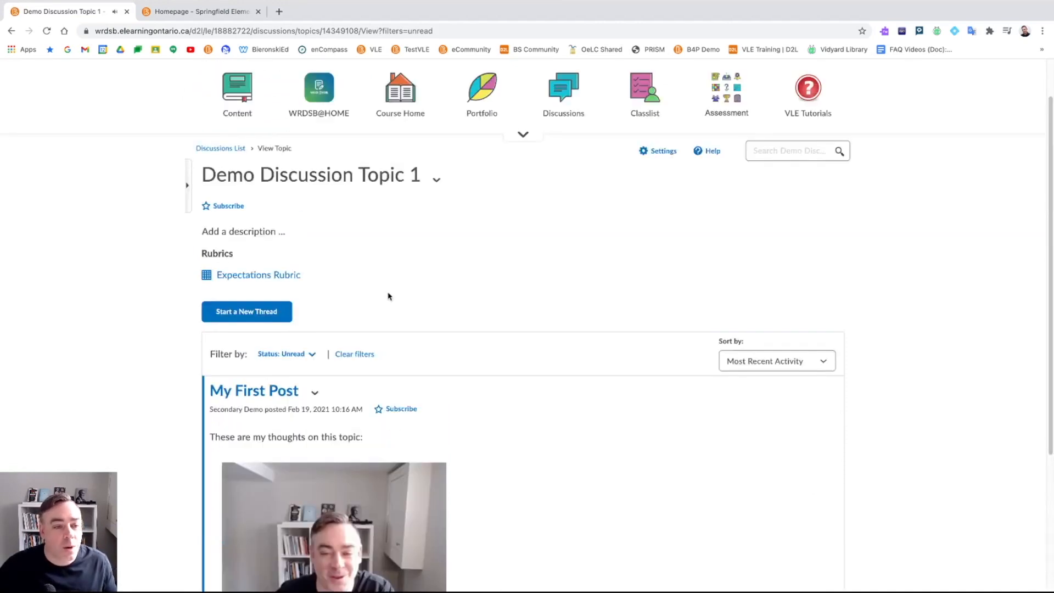
- Preview the attached Expectations Rubric, then choose Assess Topic from the topic's menu
{"action": "left_click", "coordinate": [292, 279]}
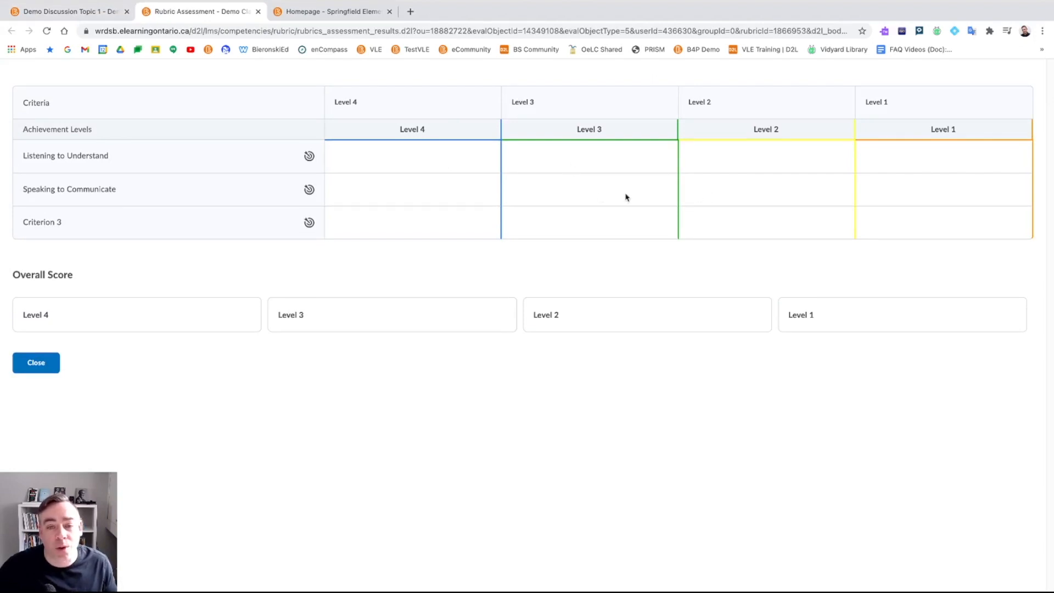
{"action": "left_click", "coordinate": [58, 363]}
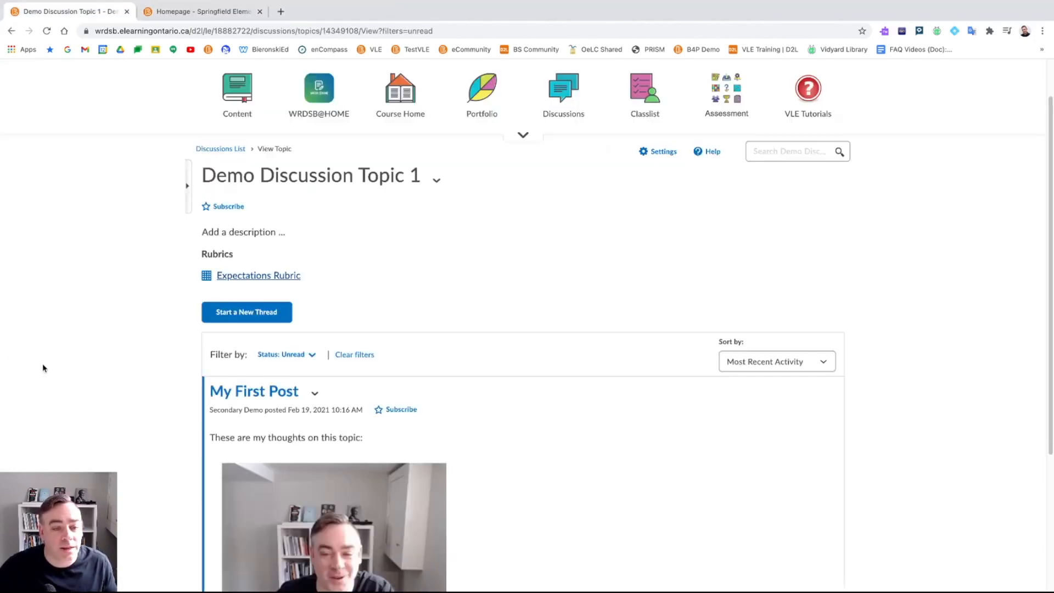
{"action": "left_click", "coordinate": [437, 195]}
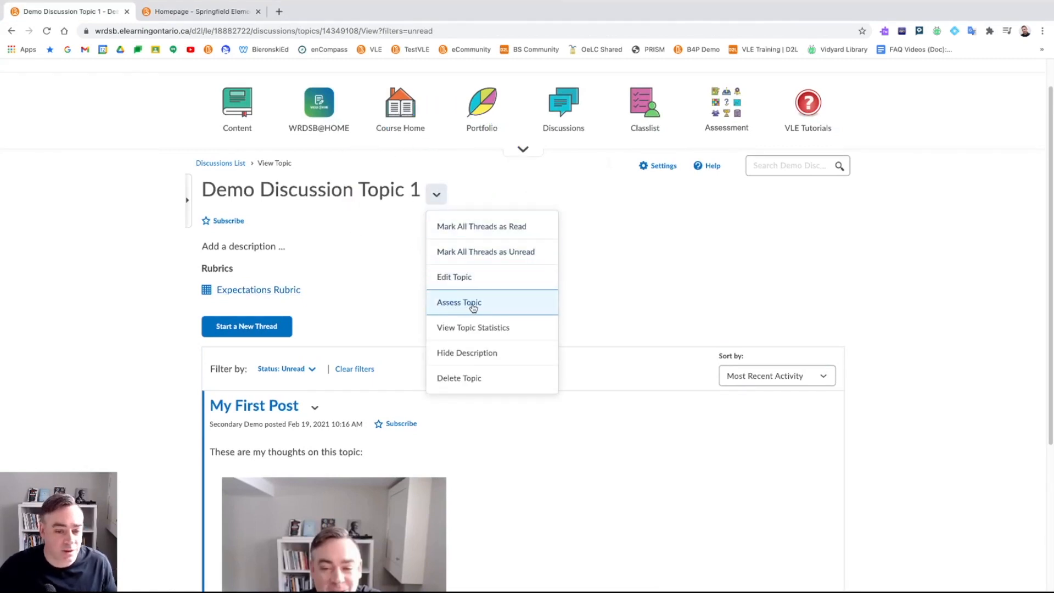
{"action": "left_click", "coordinate": [393, 269]}
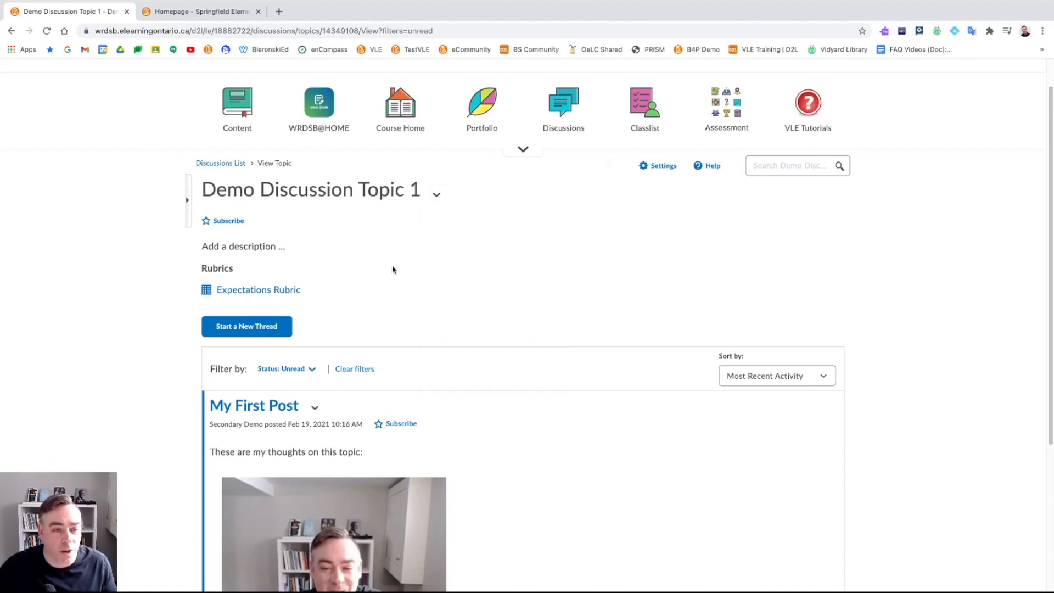
{"action": "left_click", "coordinate": [437, 195]}
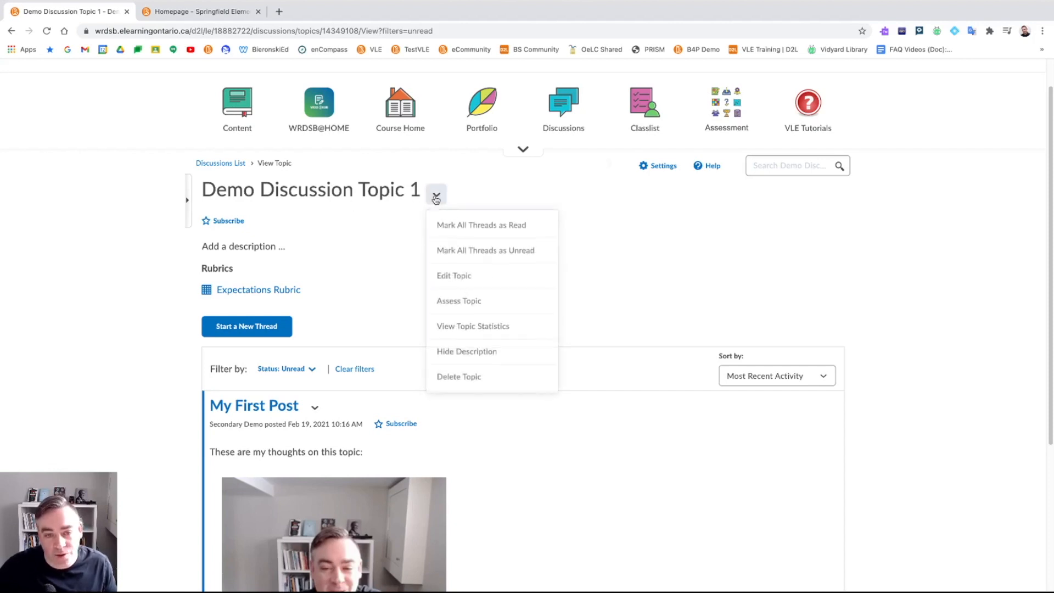
{"action": "left_click", "coordinate": [471, 306]}
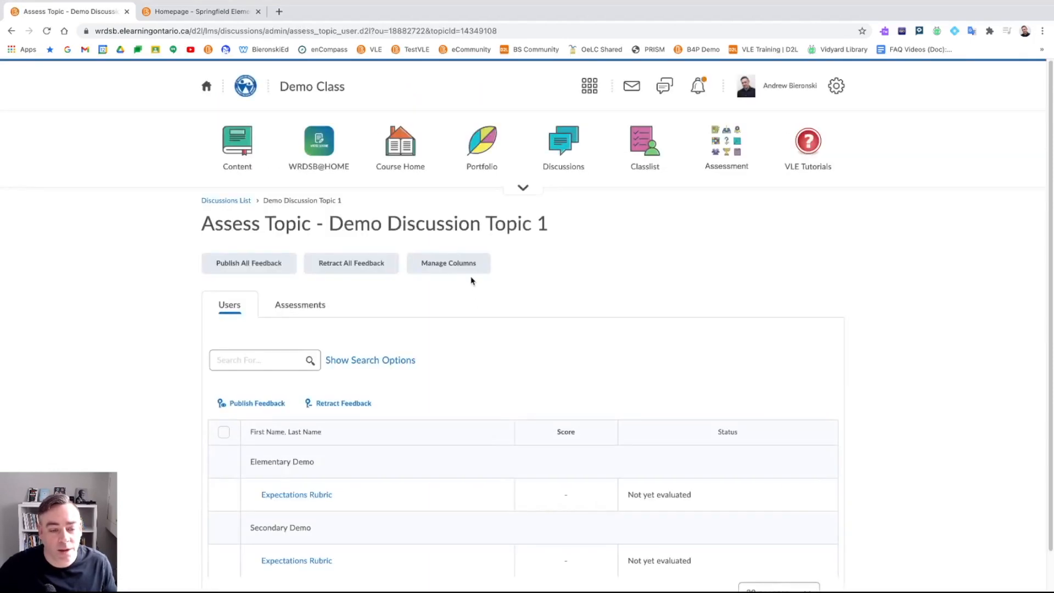
- Rate the student at Level 4, Level 3 and Level 2 on the three criteria, overall Level 3
{"action": "scroll", "coordinate": [470, 279], "scroll_direction": "down", "scroll_amount": 1}
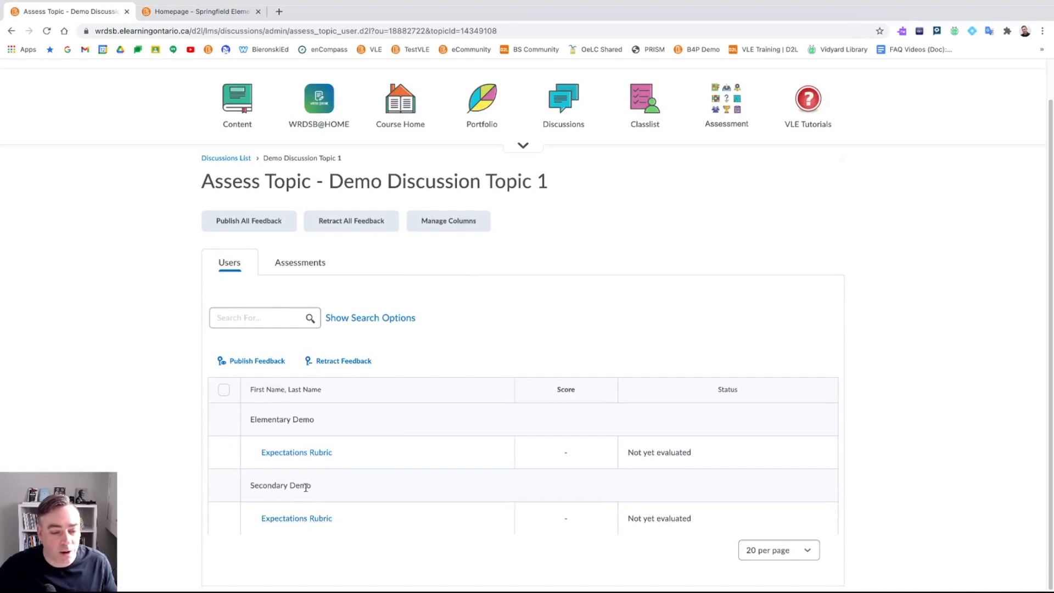
{"action": "left_click", "coordinate": [302, 522]}
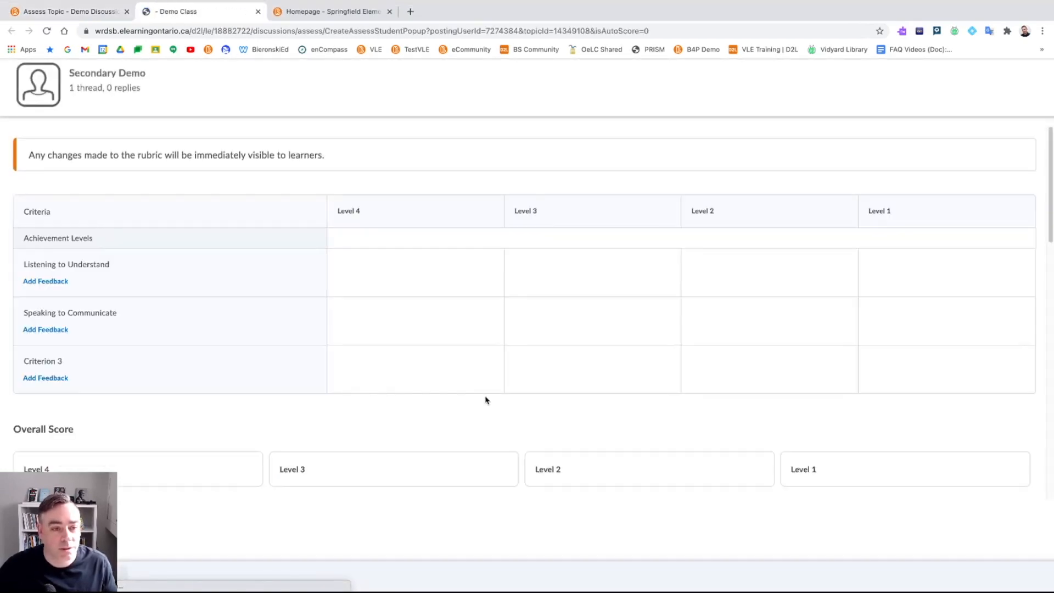
{"action": "left_click", "coordinate": [452, 287]}
{"action": "left_click", "coordinate": [601, 321]}
{"action": "left_click", "coordinate": [795, 375]}
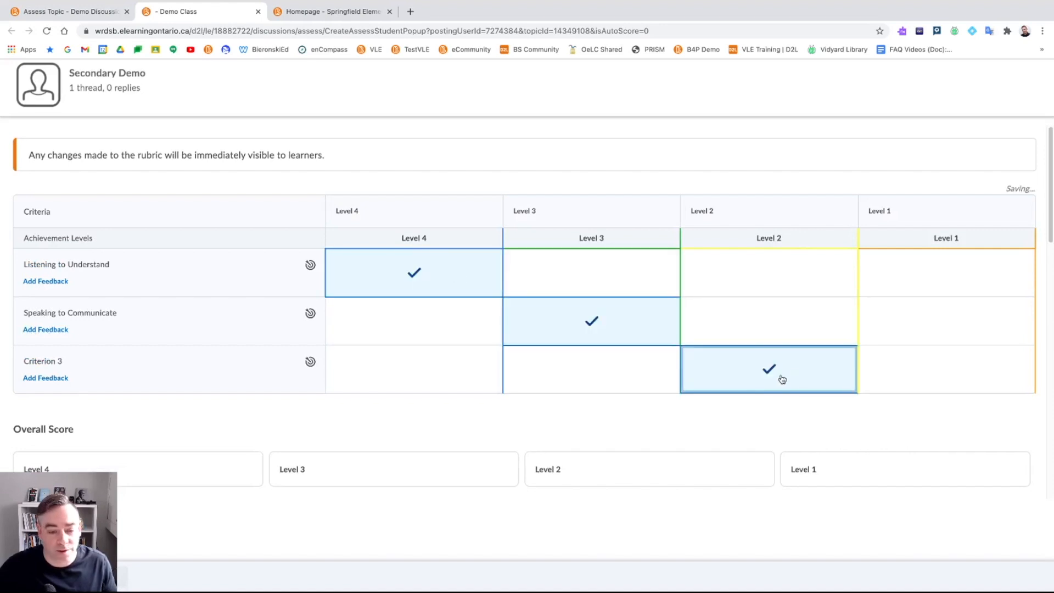
{"action": "left_click", "coordinate": [420, 483]}
- Check the student's video post, then save and close the assessment
{"action": "scroll", "coordinate": [434, 395], "scroll_direction": "down", "scroll_amount": 4}
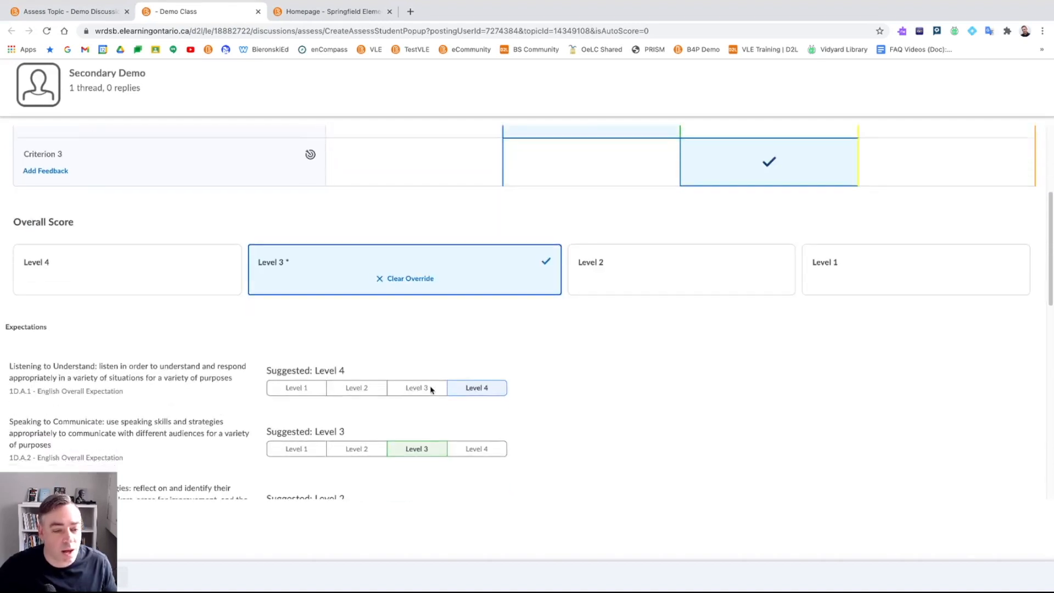
{"action": "scroll", "coordinate": [431, 390], "scroll_direction": "down", "scroll_amount": 2}
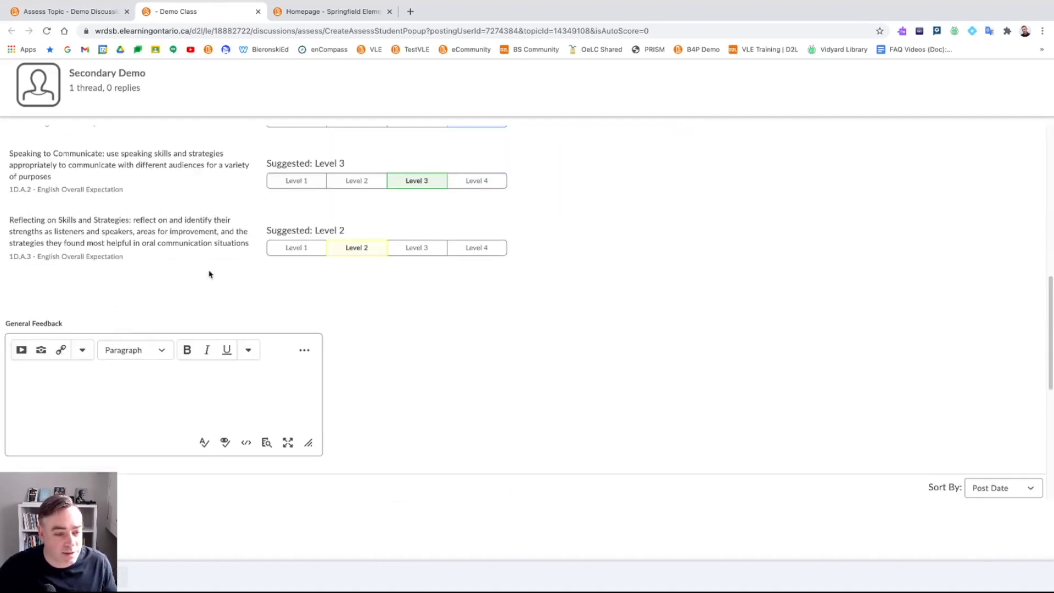
{"action": "scroll", "coordinate": [231, 259], "scroll_direction": "down", "scroll_amount": 1}
{"action": "scroll", "coordinate": [167, 349], "scroll_direction": "down", "scroll_amount": 5}
{"action": "scroll", "coordinate": [118, 373], "scroll_direction": "down", "scroll_amount": 2}
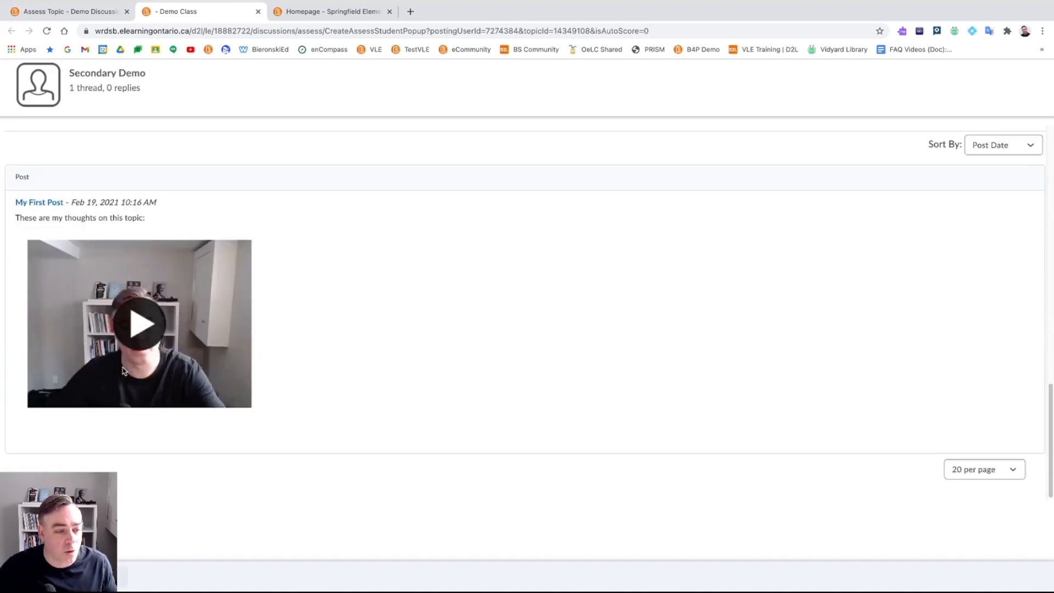
{"action": "left_click", "coordinate": [142, 333]}
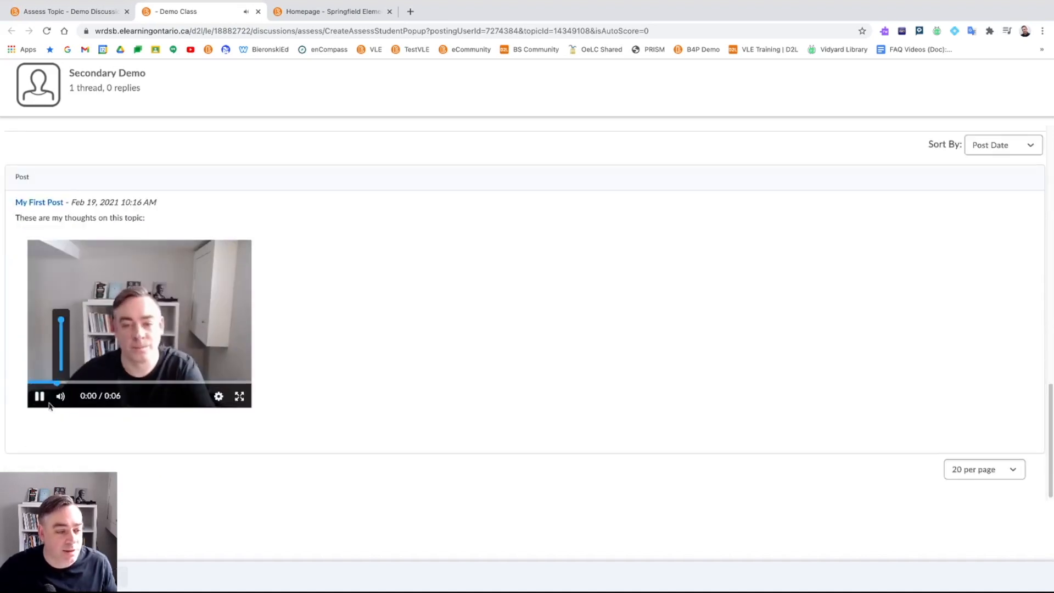
{"action": "left_click", "coordinate": [40, 396]}
{"action": "left_click", "coordinate": [34, 576]}
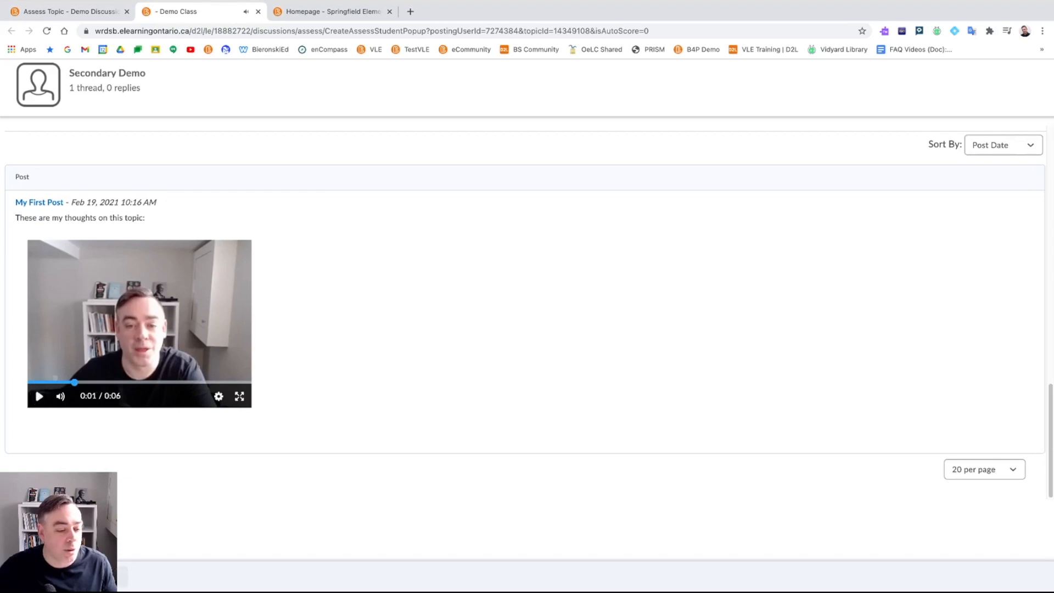
{"action": "scroll", "coordinate": [483, 377], "scroll_direction": "up", "scroll_amount": 1}
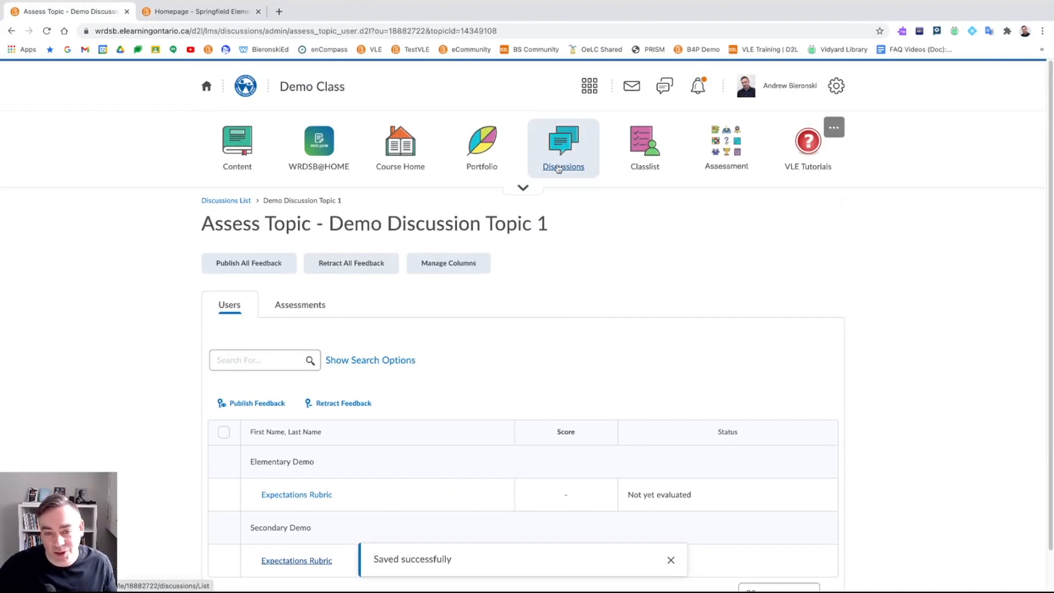
- Open the Demo Class Enter Grades page showing the student at 2+ with a 14/20 subtotal
{"action": "left_click", "coordinate": [723, 146]}
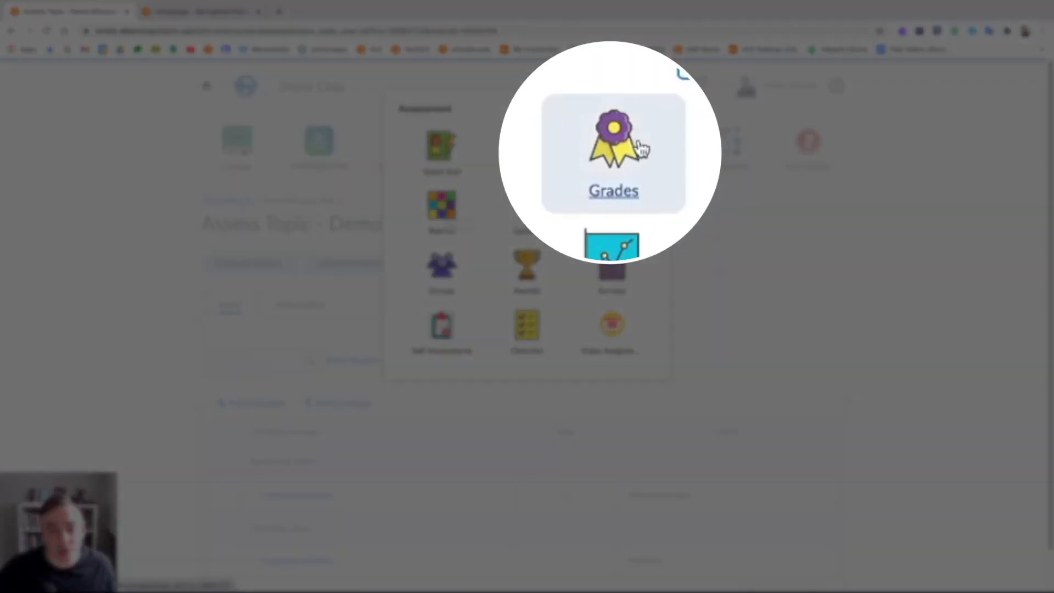
{"action": "left_click", "coordinate": [623, 153]}
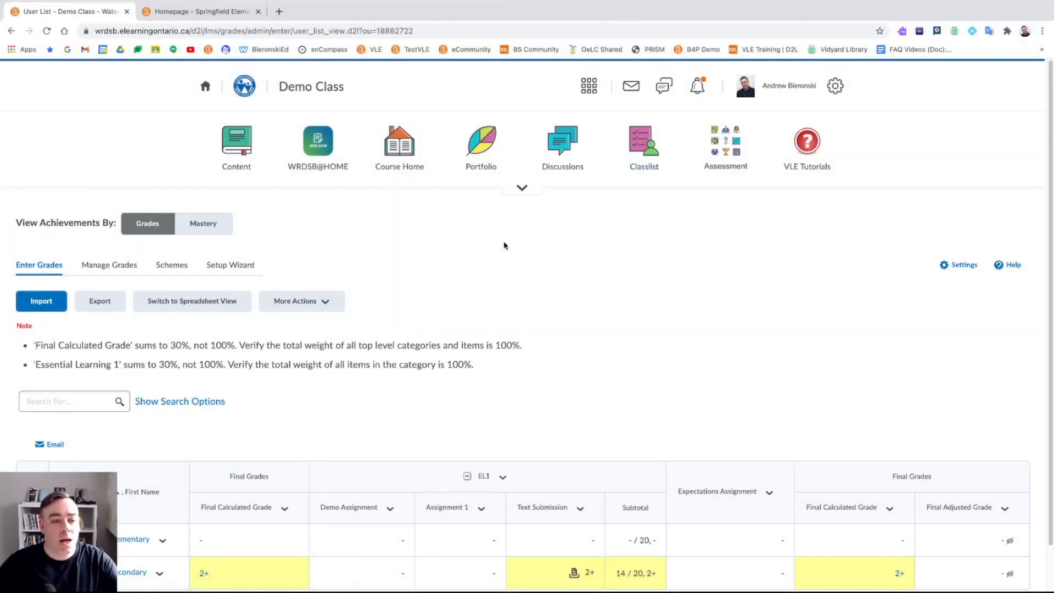
{"action": "left_click", "coordinate": [156, 230]}
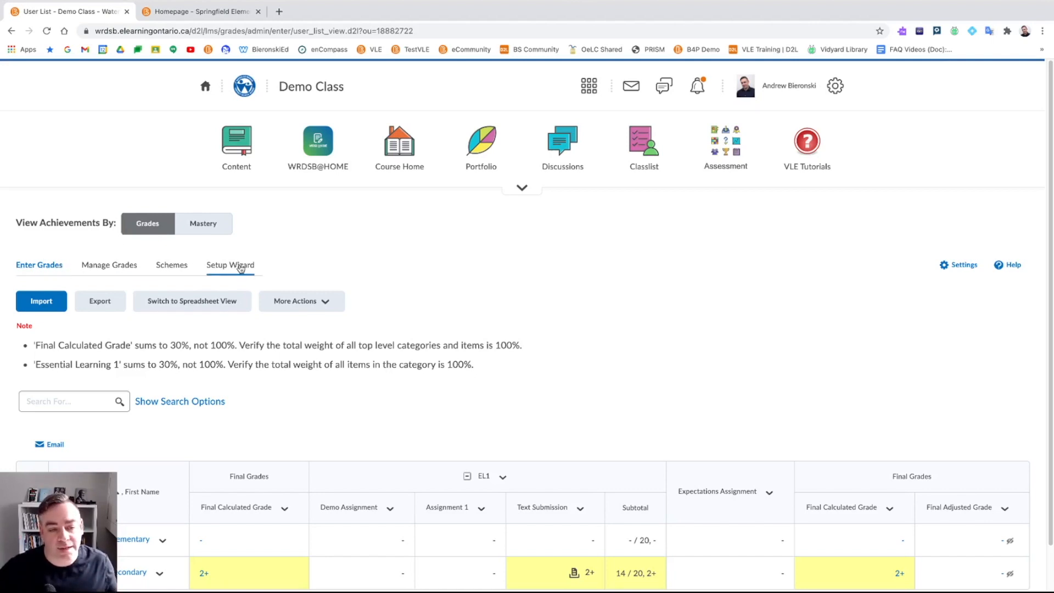
{"action": "scroll", "coordinate": [227, 338], "scroll_direction": "down", "scroll_amount": 1}
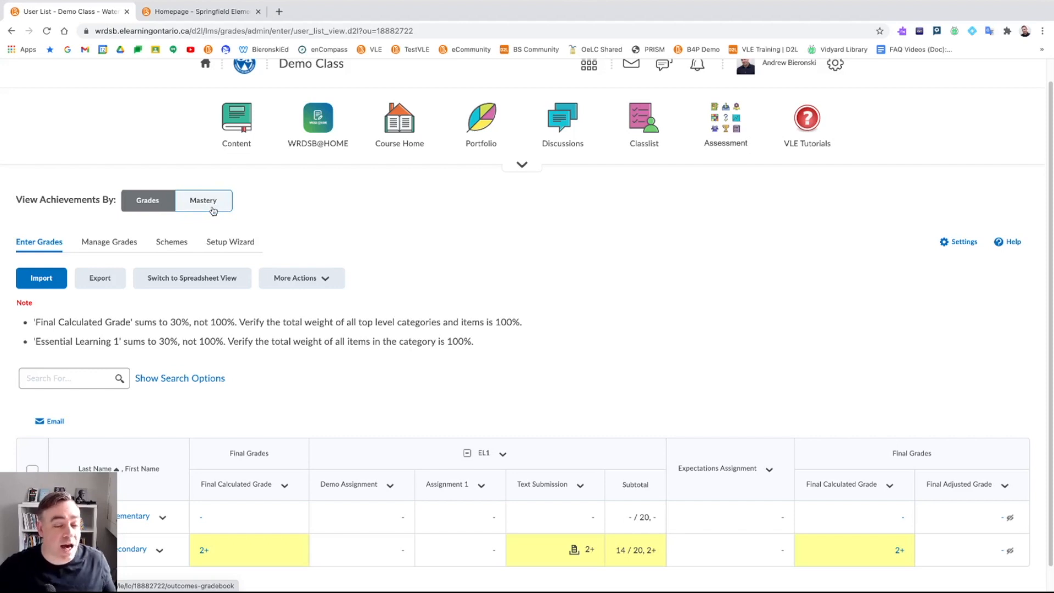
- Switch achievements to Mastery View and open its Mastery View Settings
{"action": "left_click", "coordinate": [213, 211]}
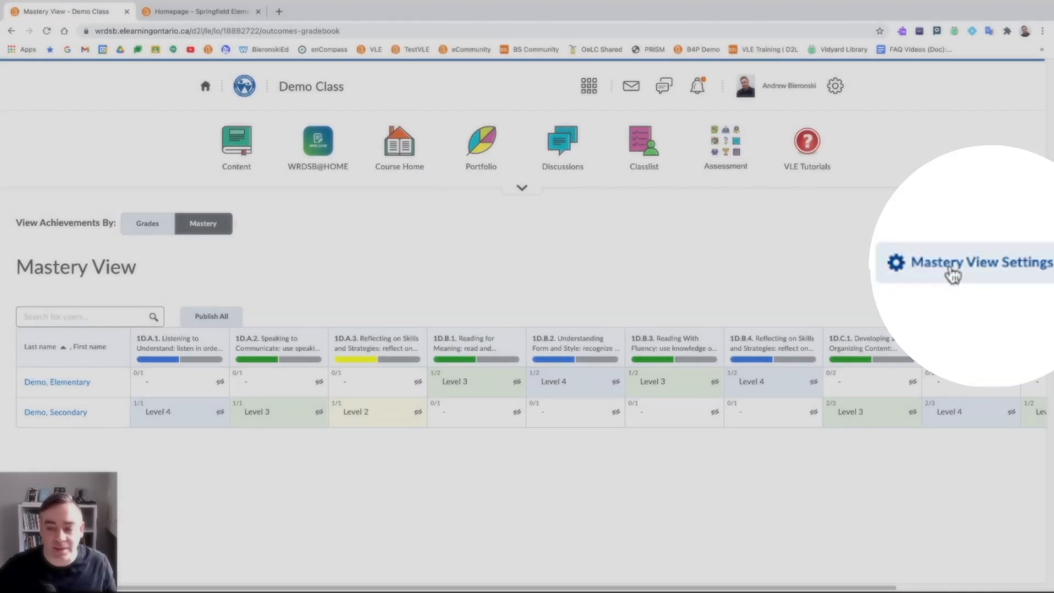
{"action": "left_click", "coordinate": [971, 265]}
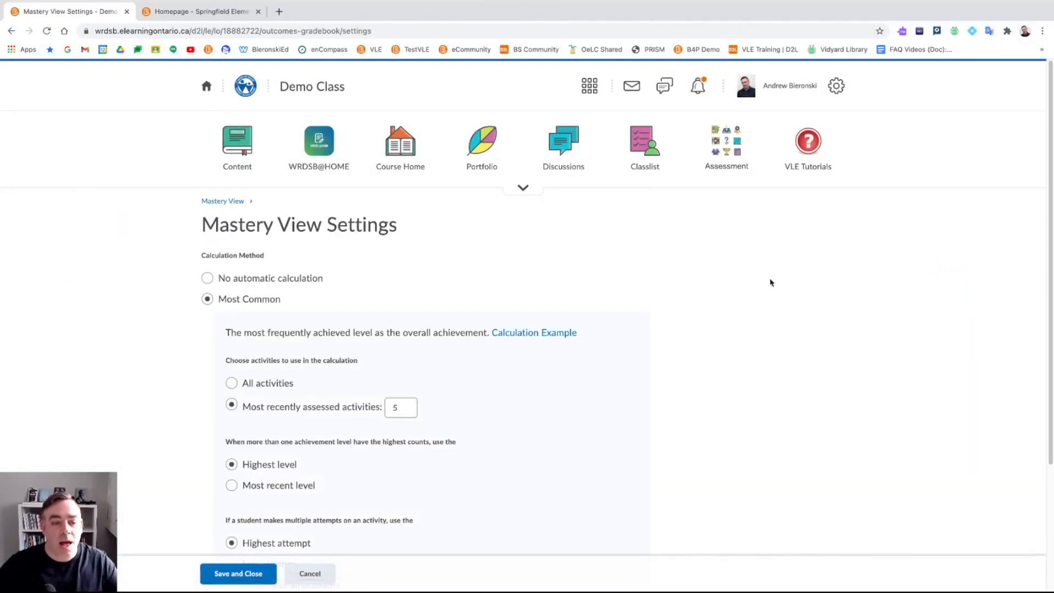
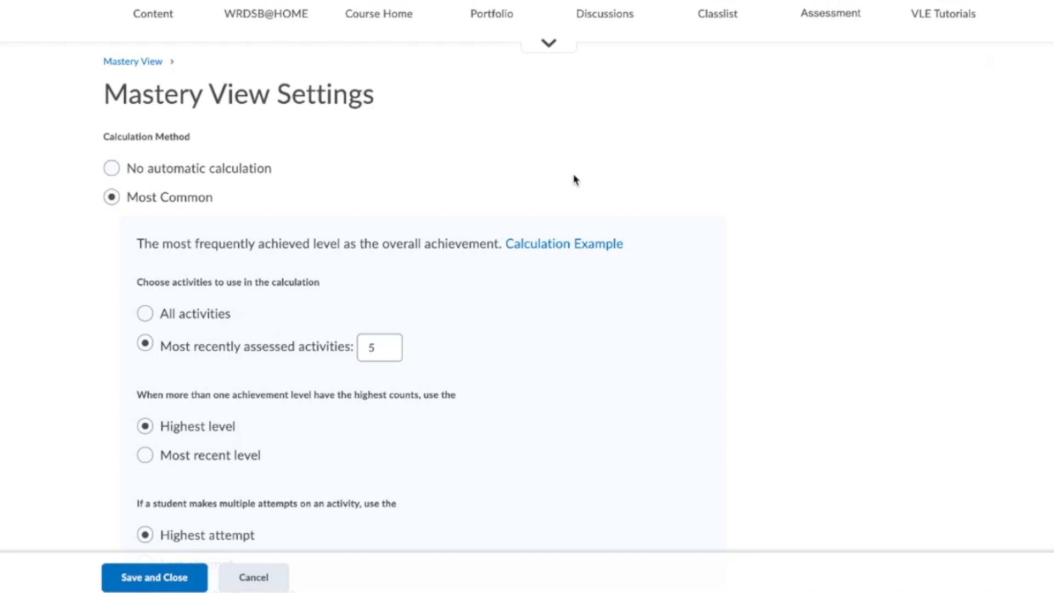
- Keep Most Common as the calculation method and change the recently assessed activities count from 5 to 4
{"action": "scroll", "coordinate": [574, 180], "scroll_direction": "down", "scroll_amount": 1}
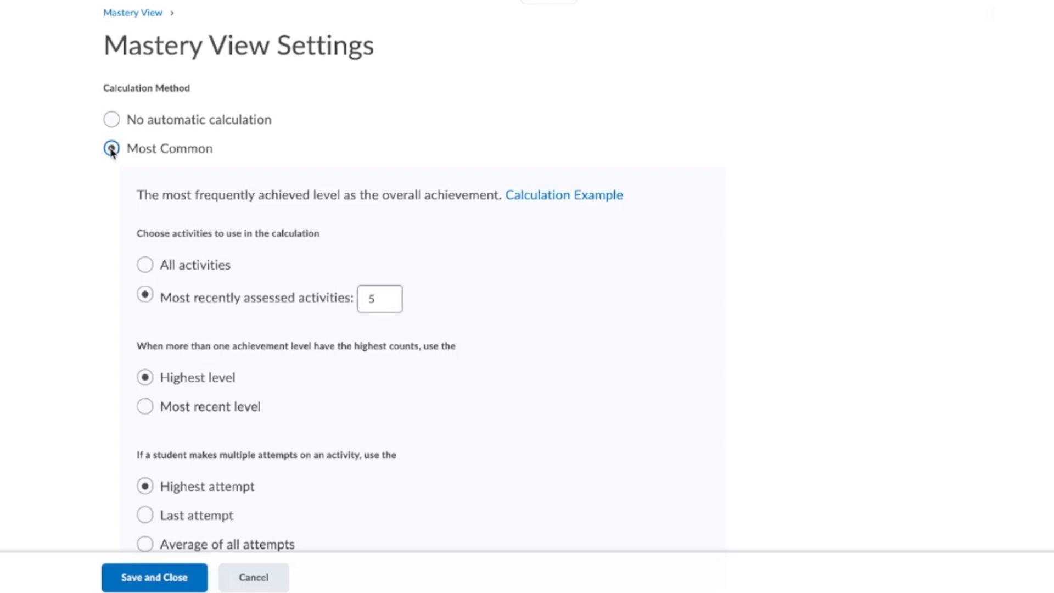
{"action": "scroll", "coordinate": [110, 150], "scroll_direction": "down", "scroll_amount": 1}
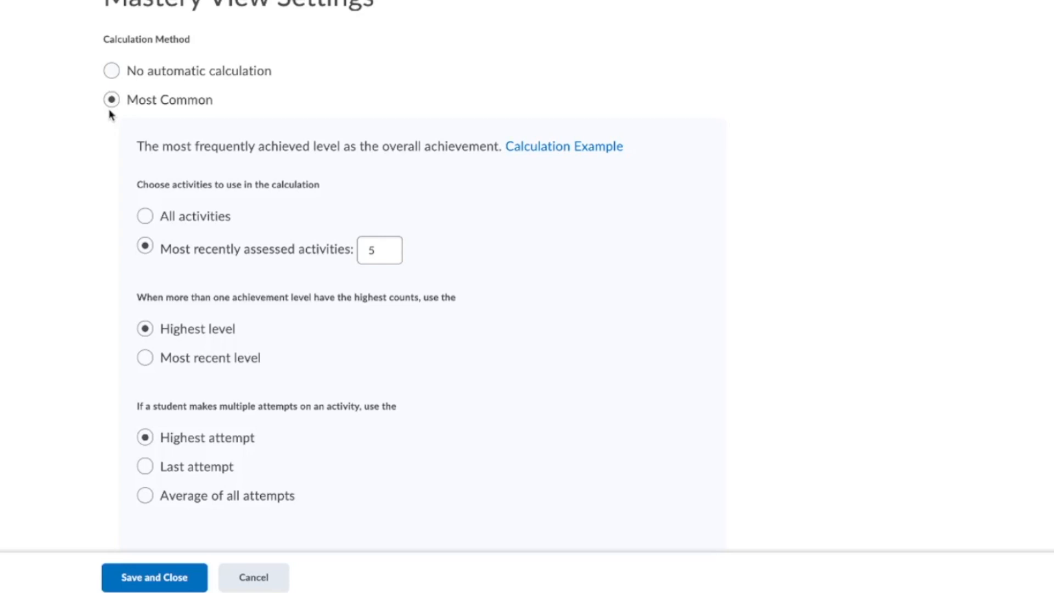
{"action": "scroll", "coordinate": [160, 123], "scroll_direction": "down", "scroll_amount": 1}
{"action": "left_click", "coordinate": [114, 83]}
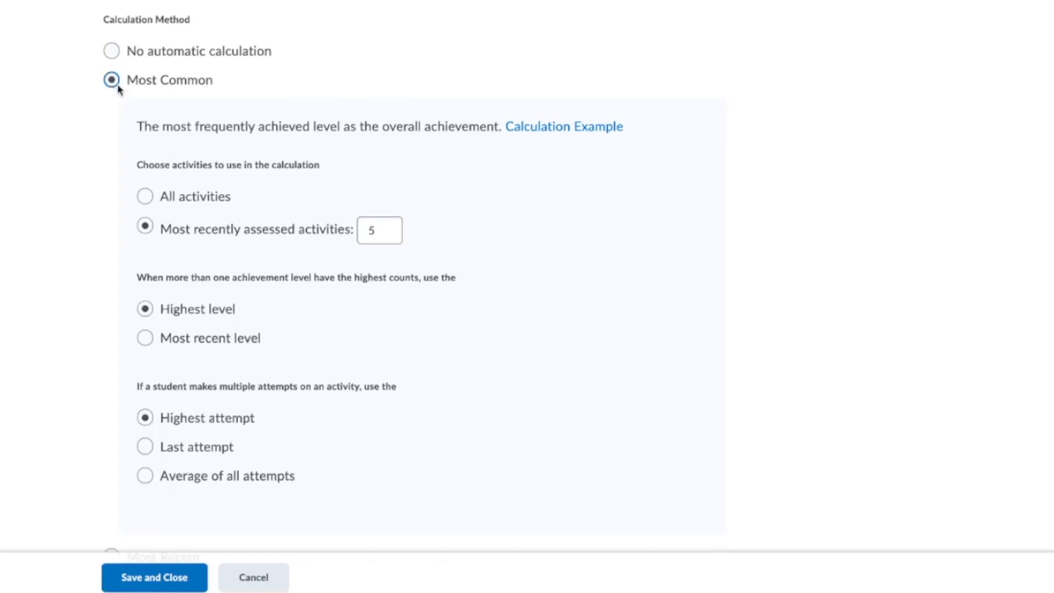
{"action": "scroll", "coordinate": [124, 85], "scroll_direction": "down", "scroll_amount": 2}
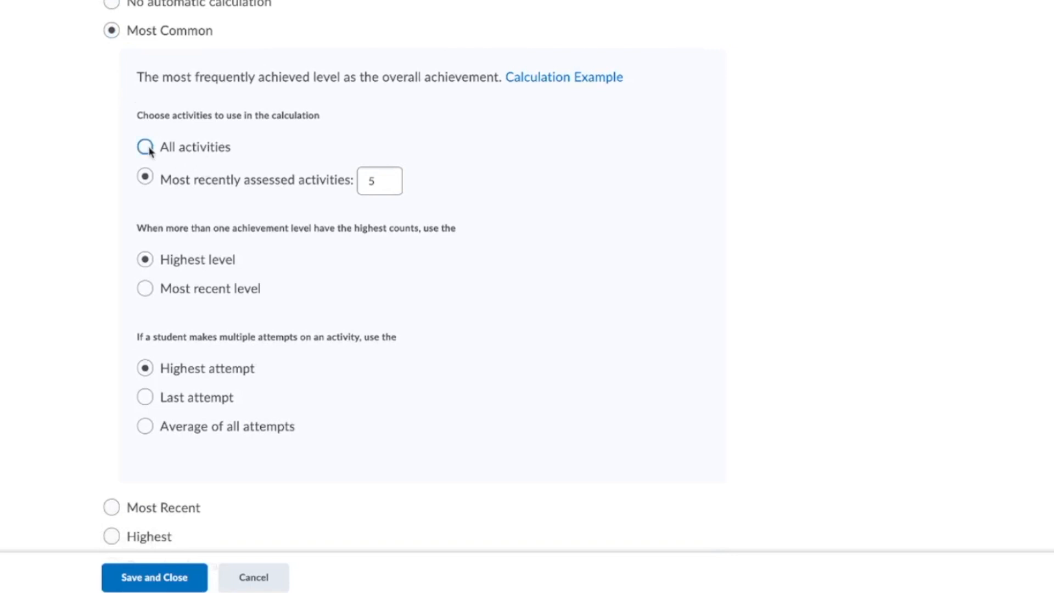
{"action": "scroll", "coordinate": [152, 189], "scroll_direction": "down", "scroll_amount": 1}
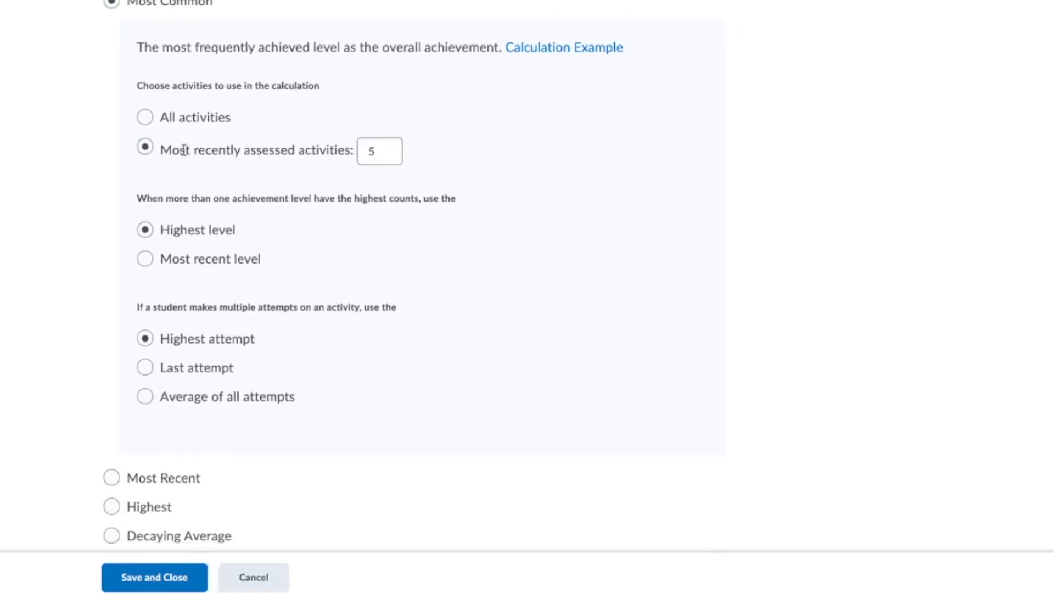
{"action": "left_click", "coordinate": [378, 151]}
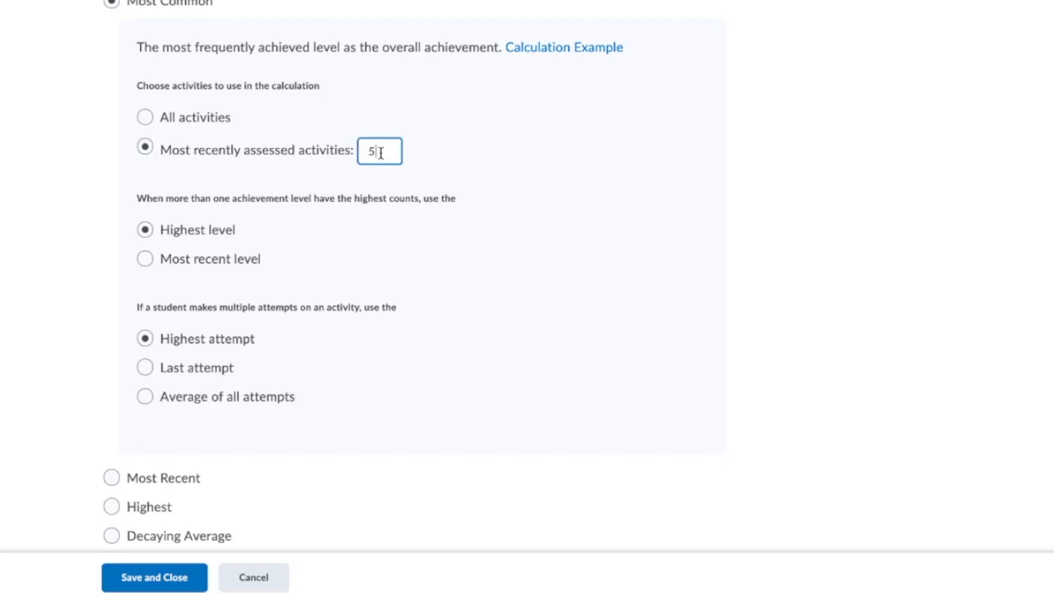
{"action": "key", "text": "BackSpace"}
{"action": "type", "text": "7"}
{"action": "key", "text": "BackSpace"}
{"action": "type", "text": "4"}
{"action": "scroll", "coordinate": [270, 141], "scroll_direction": "down", "scroll_amount": 1}
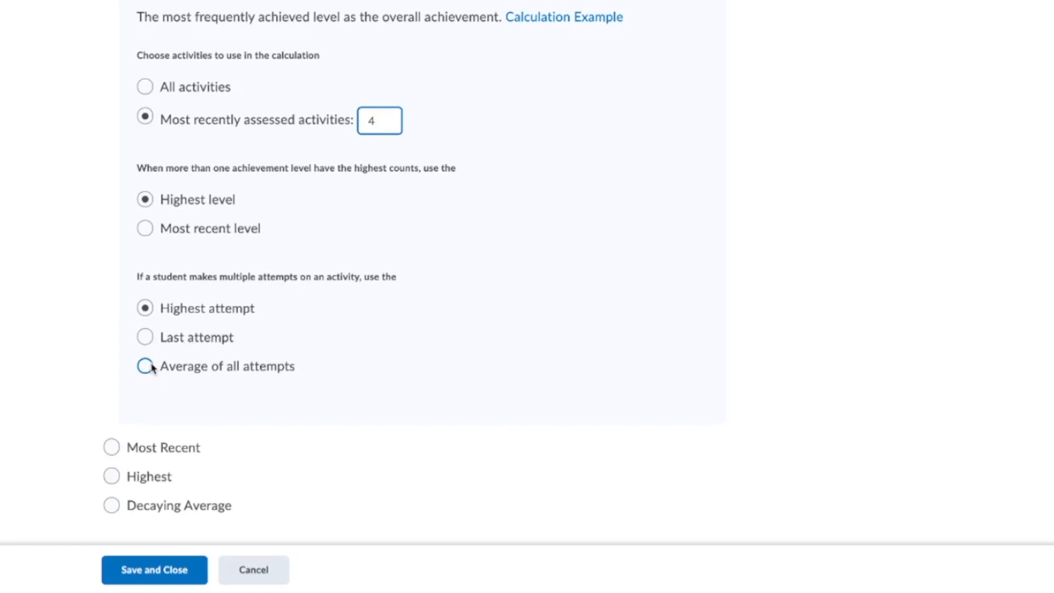
{"action": "scroll", "coordinate": [151, 104], "scroll_direction": "up", "scroll_amount": 1}
{"action": "scroll", "coordinate": [175, 97], "scroll_direction": "down", "scroll_amount": 1}
- Preview the Decaying Average calculation method's settings
{"action": "left_click", "coordinate": [113, 504]}
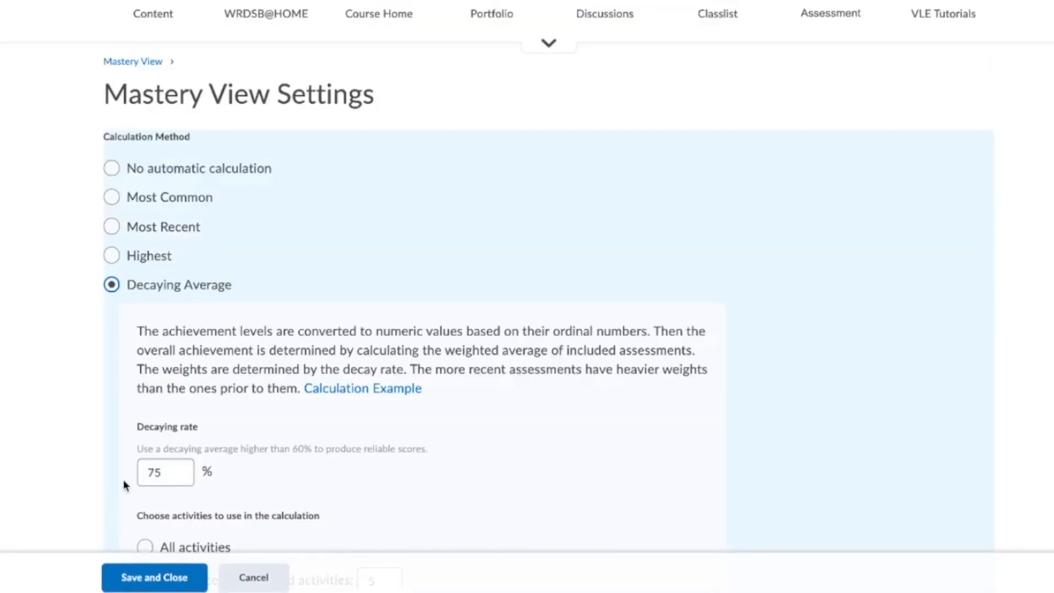
{"action": "scroll", "coordinate": [123, 479], "scroll_direction": "down", "scroll_amount": 2}
{"action": "scroll", "coordinate": [177, 216], "scroll_direction": "down", "scroll_amount": 2}
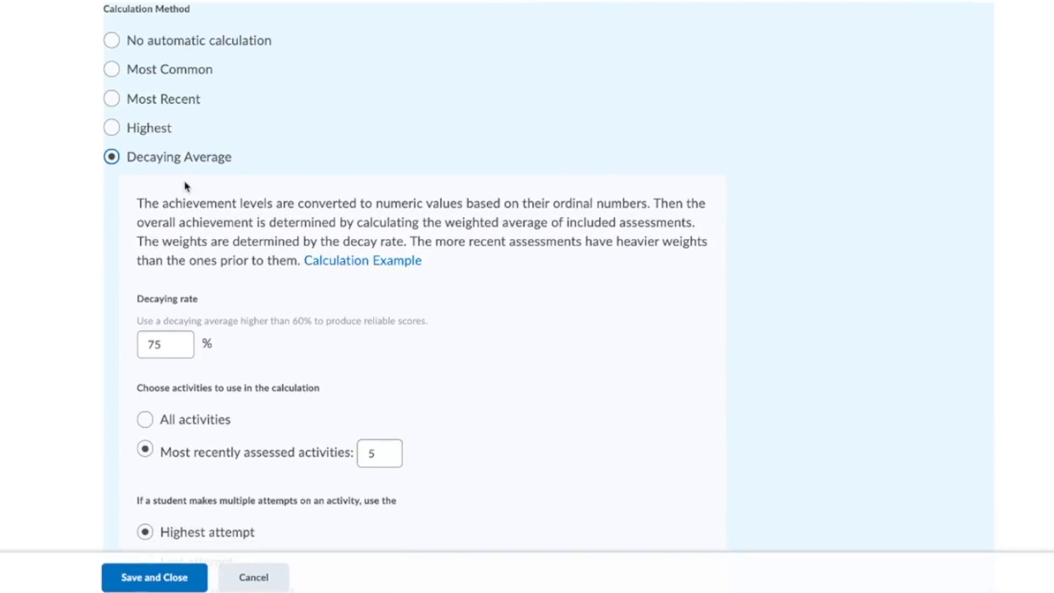
{"action": "scroll", "coordinate": [236, 312], "scroll_direction": "down", "scroll_amount": 4}
{"action": "scroll", "coordinate": [252, 265], "scroll_direction": "up", "scroll_amount": 1}
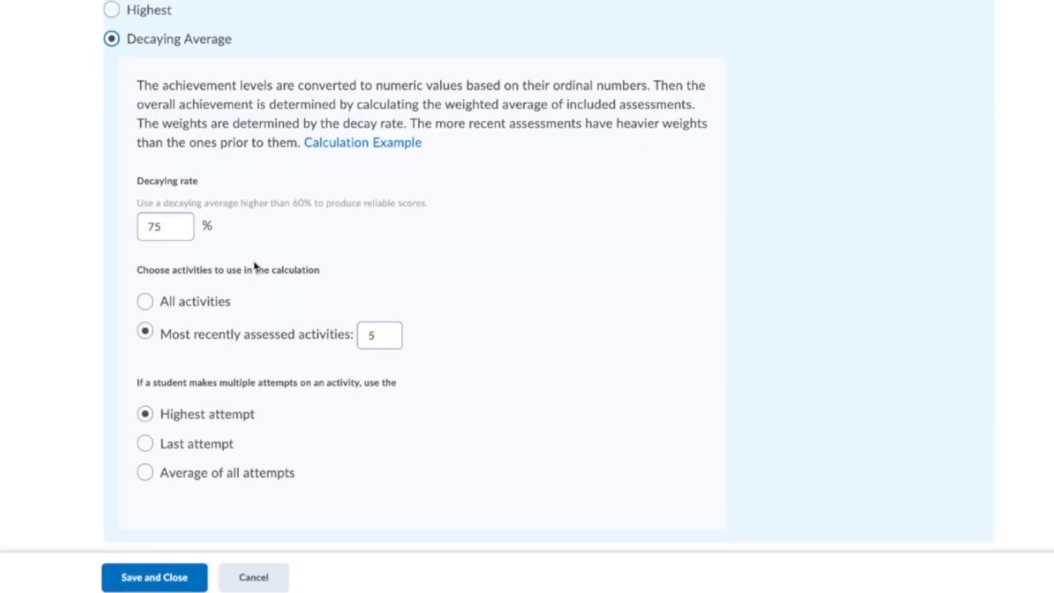
{"action": "scroll", "coordinate": [222, 33], "scroll_direction": "up", "scroll_amount": 1}
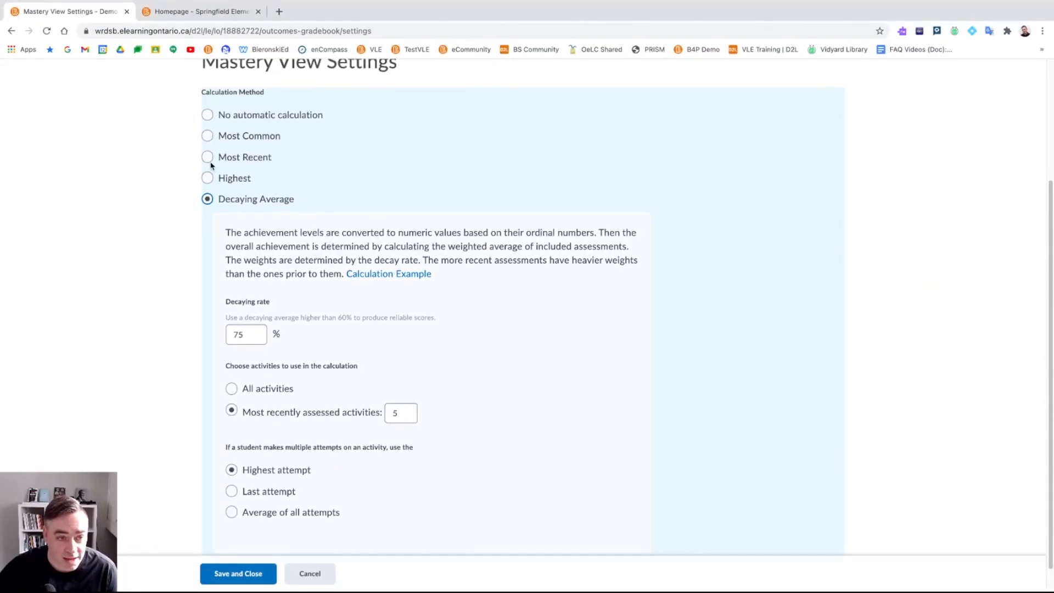
- Reselect Most Common, save the Mastery View settings, and recalculate all overall achievements
{"action": "left_click", "coordinate": [208, 137]}
{"action": "left_click", "coordinate": [240, 570]}
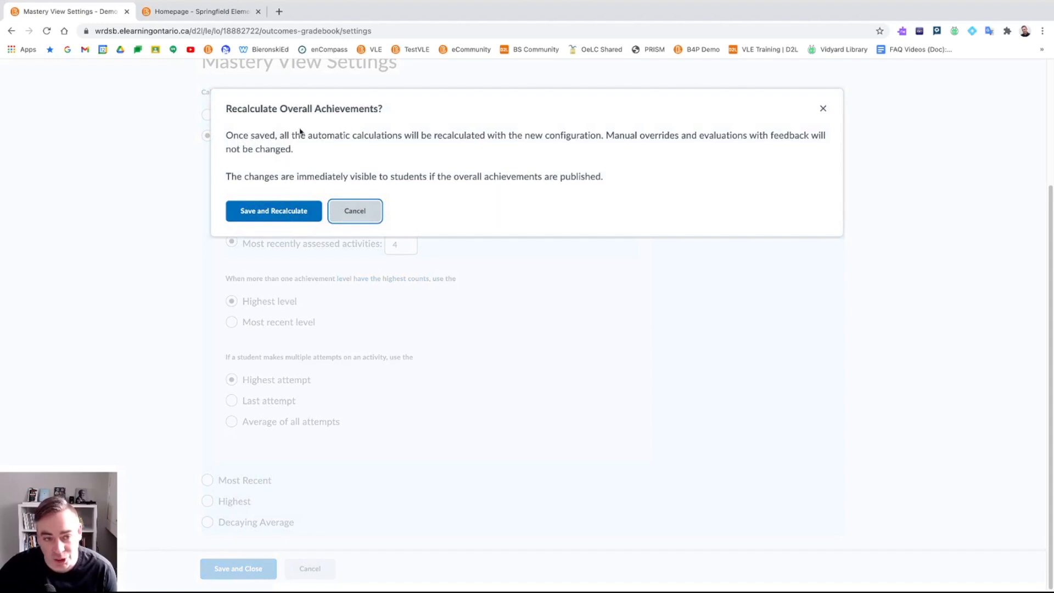
{"action": "left_click", "coordinate": [288, 210]}
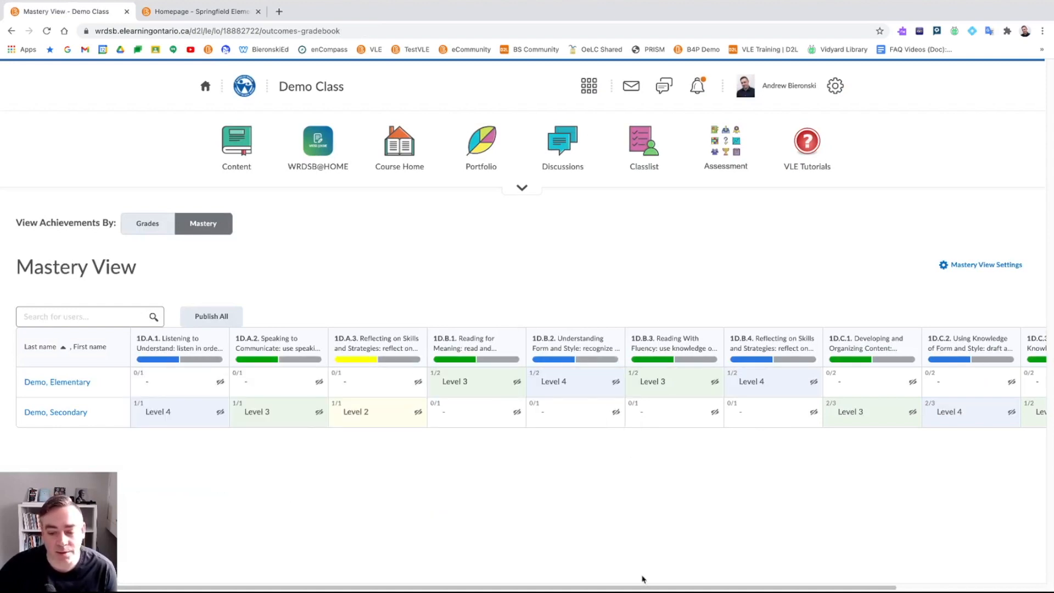
{"action": "left_click_drag", "start_coordinate": [644, 587], "coordinate": [620, 576]}
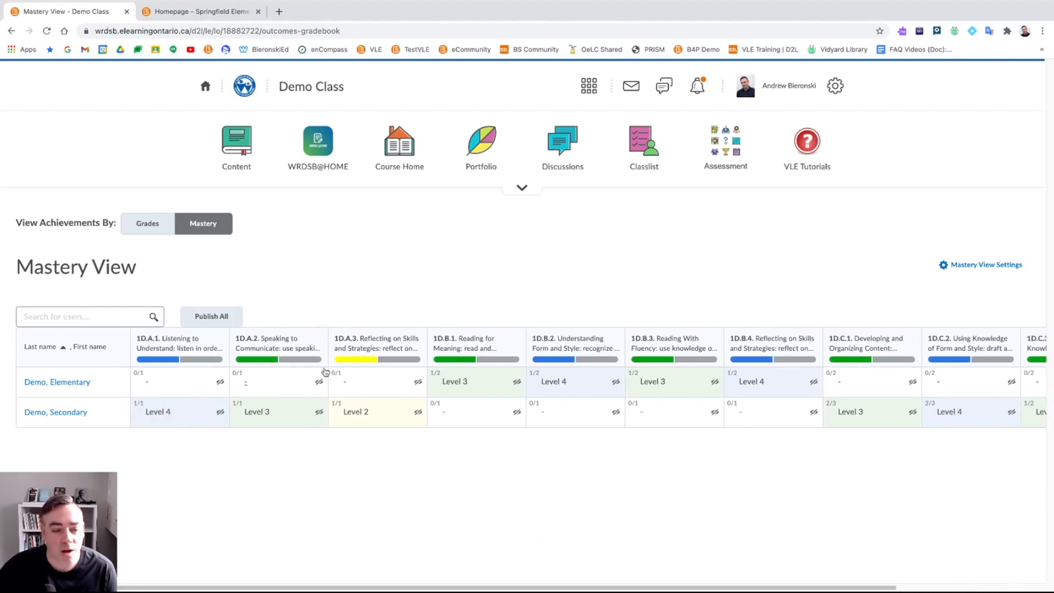
{"action": "mouse_move", "coordinate": [274, 337]}
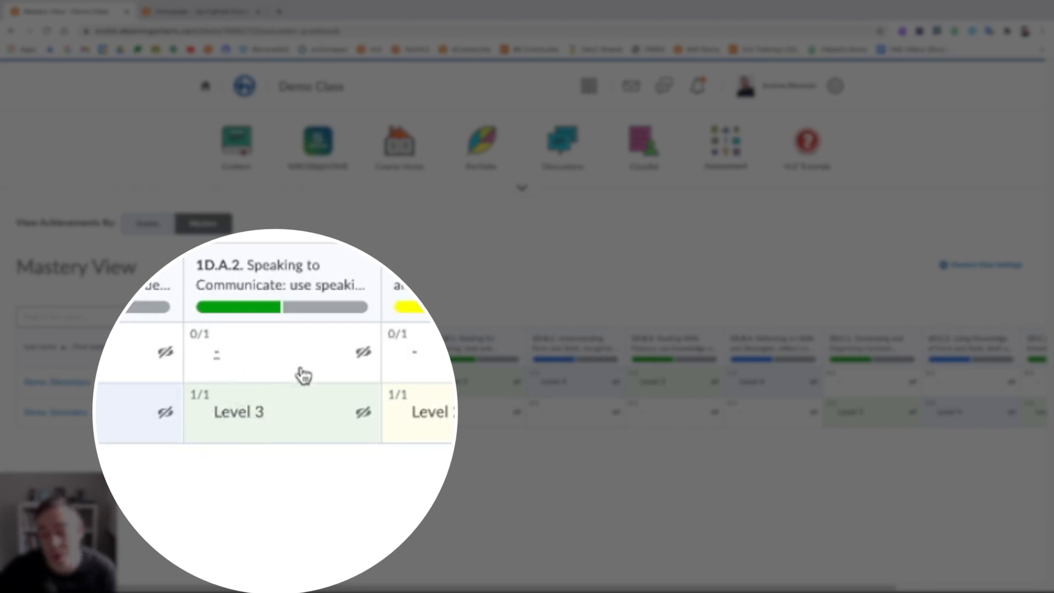
{"action": "mouse_move", "coordinate": [285, 277]}
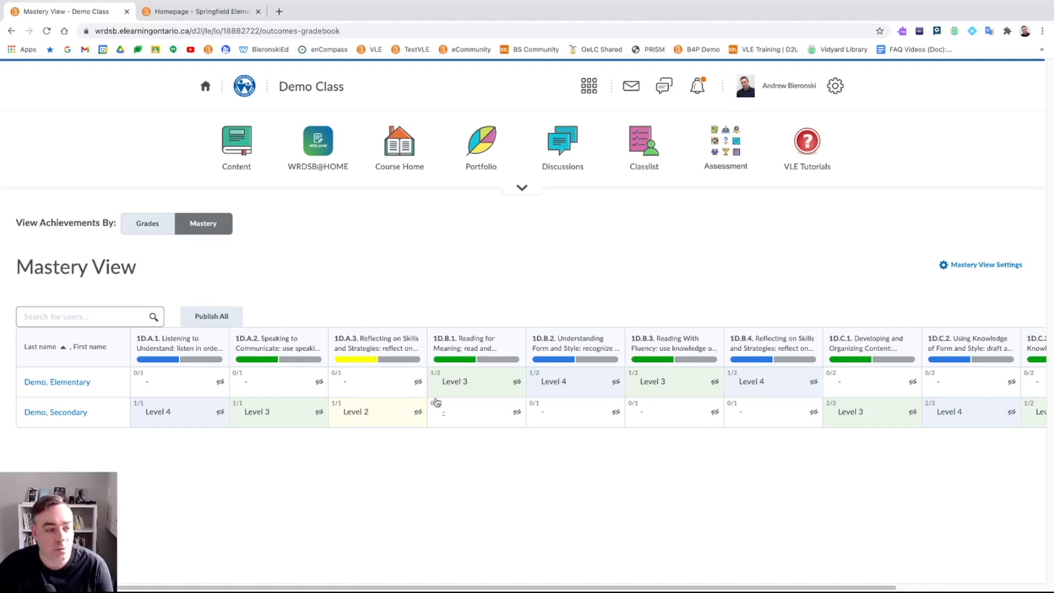
- Go to the Springfield Elementary course, reload it, and open Grades from the Assessment menu
{"action": "left_click", "coordinate": [223, 12]}
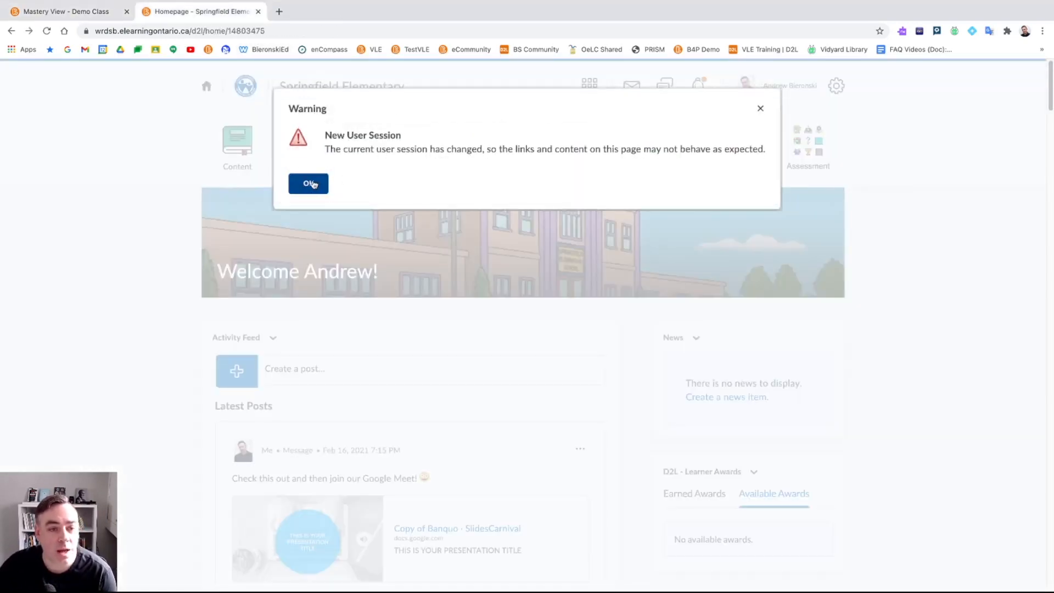
{"action": "left_click", "coordinate": [47, 33]}
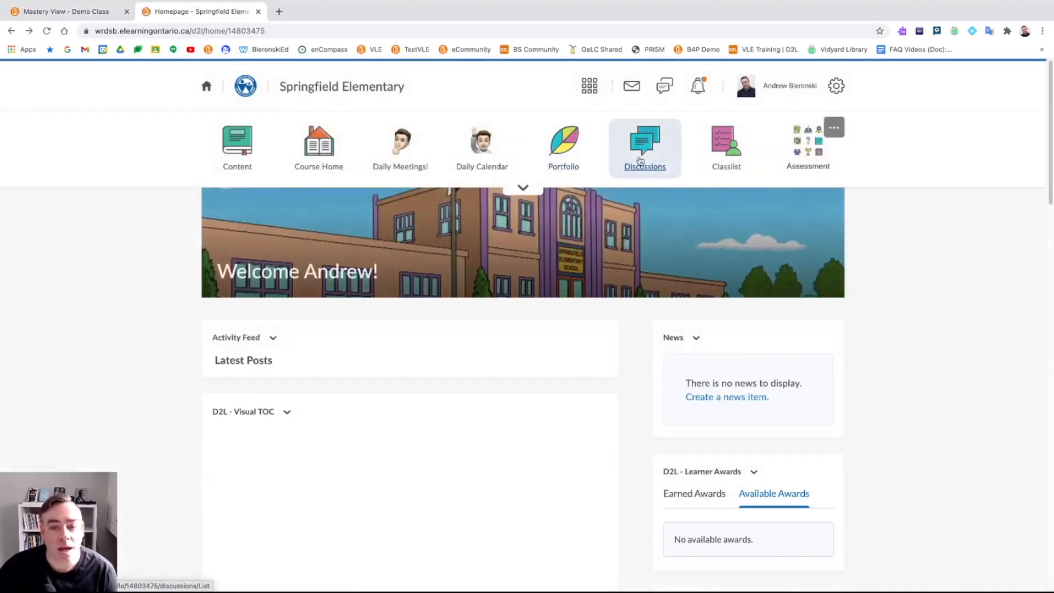
{"action": "left_click", "coordinate": [829, 148]}
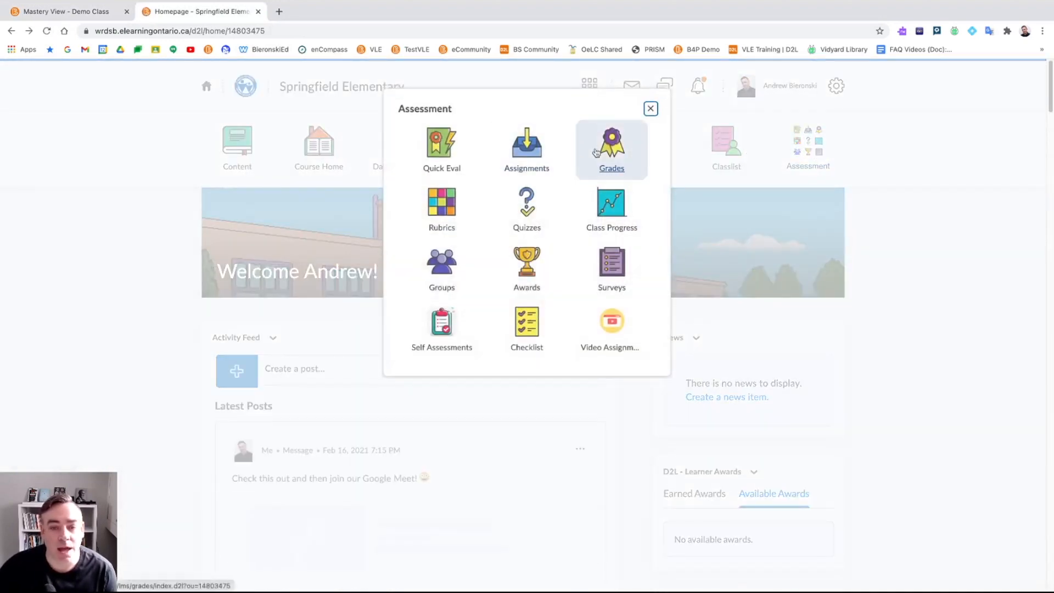
{"action": "left_click", "coordinate": [604, 152]}
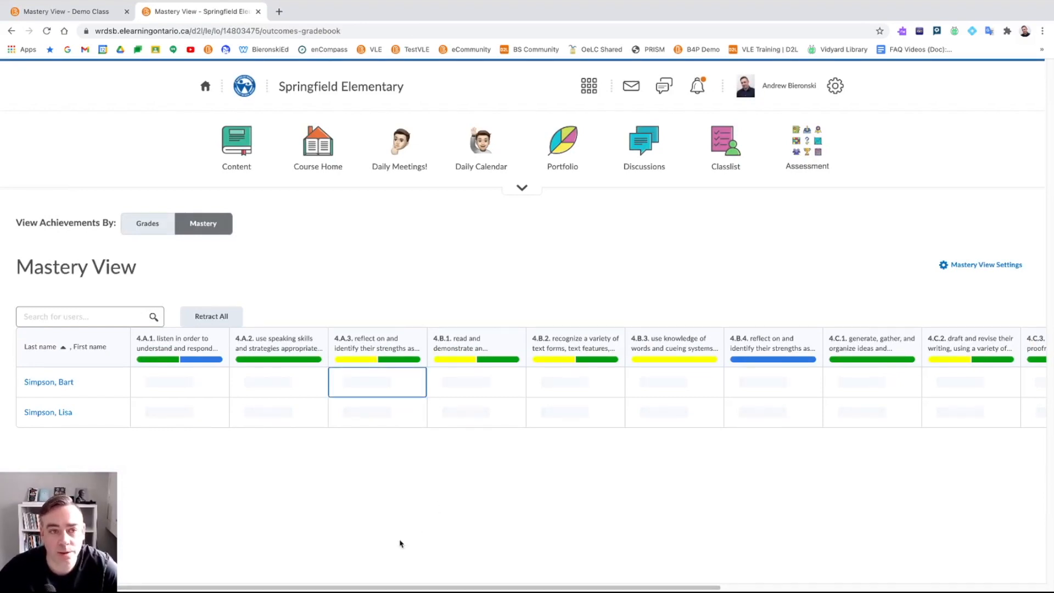
- Review the outcome level distributions, then open the first student's Level 2 achievement for 4.B.1
{"action": "mouse_move", "coordinate": [268, 361]}
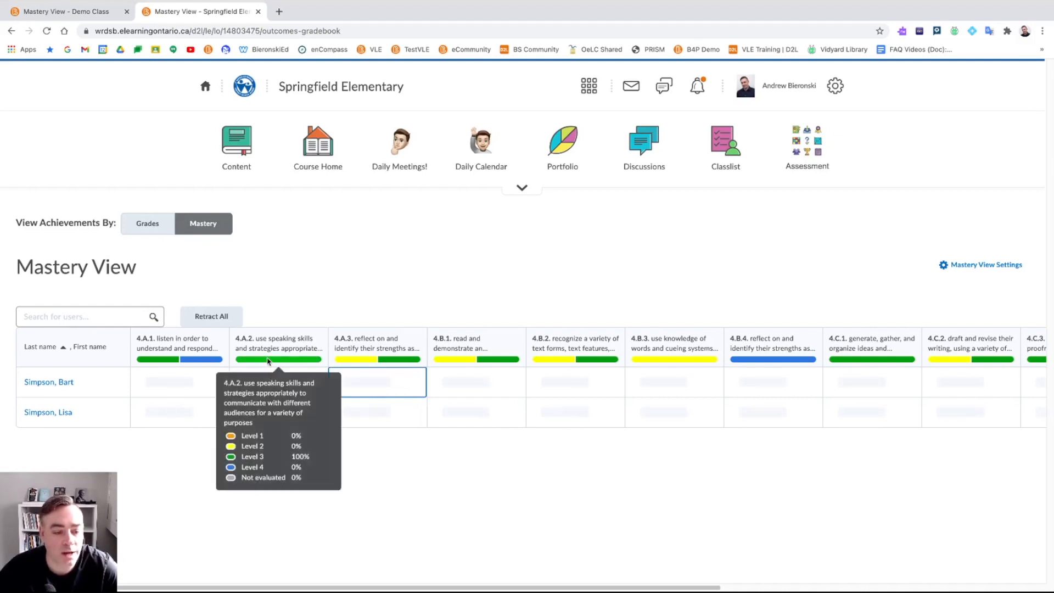
{"action": "mouse_move", "coordinate": [364, 364]}
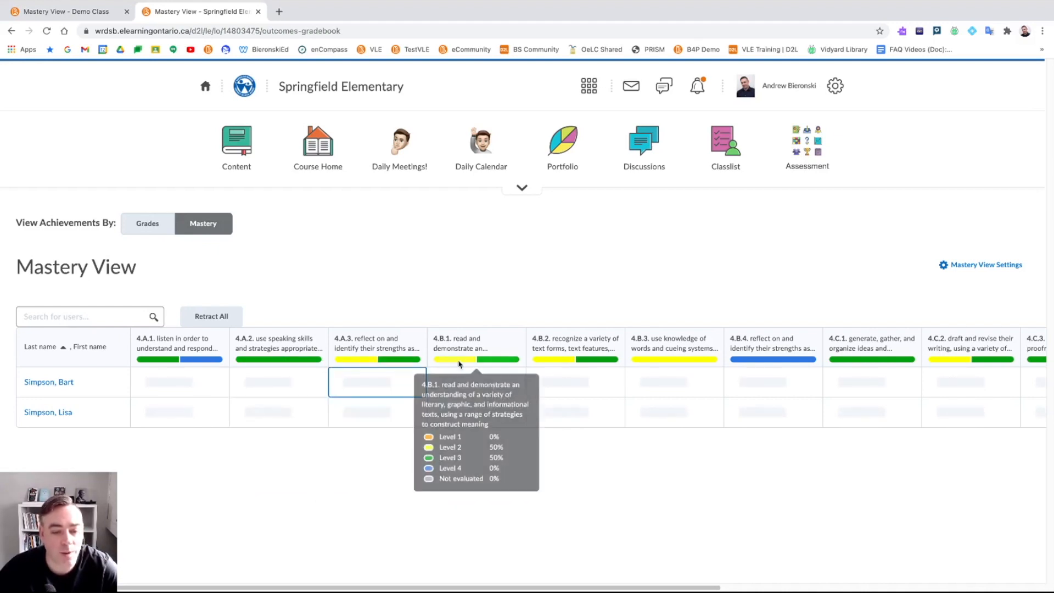
{"action": "left_click", "coordinate": [723, 464]}
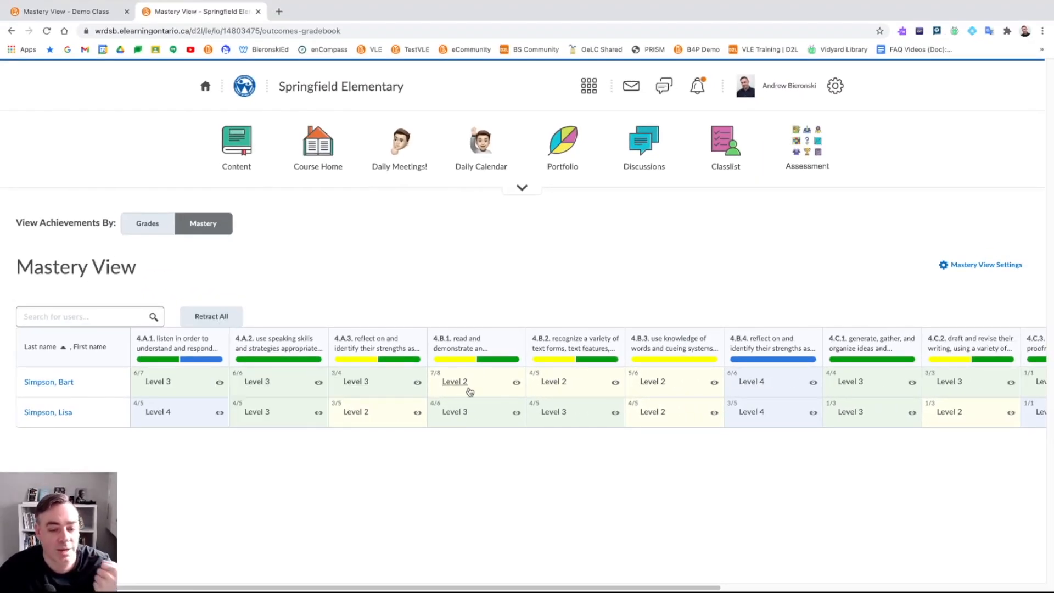
{"action": "mouse_move", "coordinate": [477, 359]}
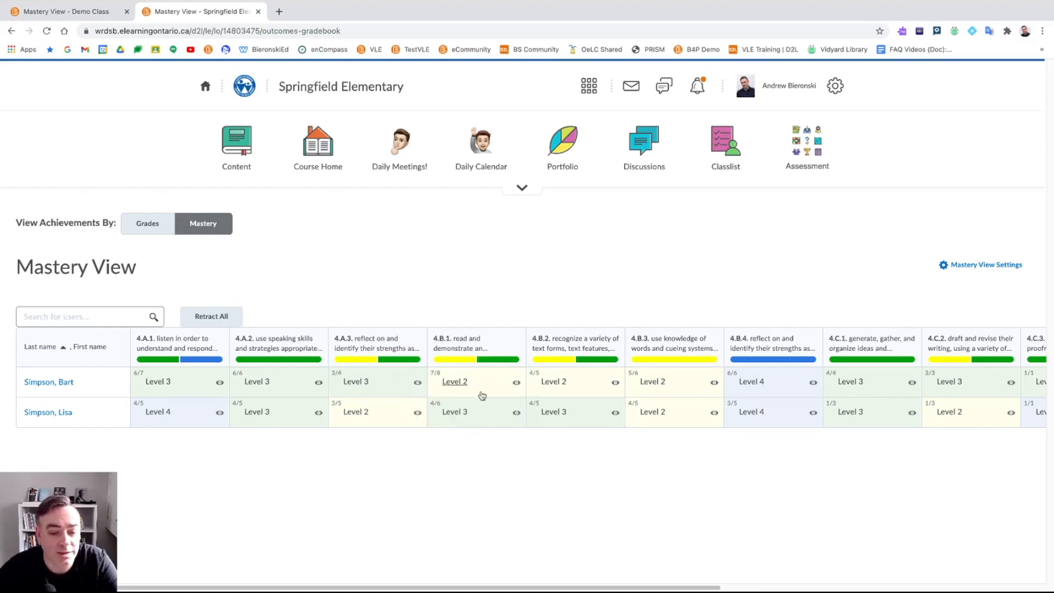
{"action": "left_click", "coordinate": [476, 386]}
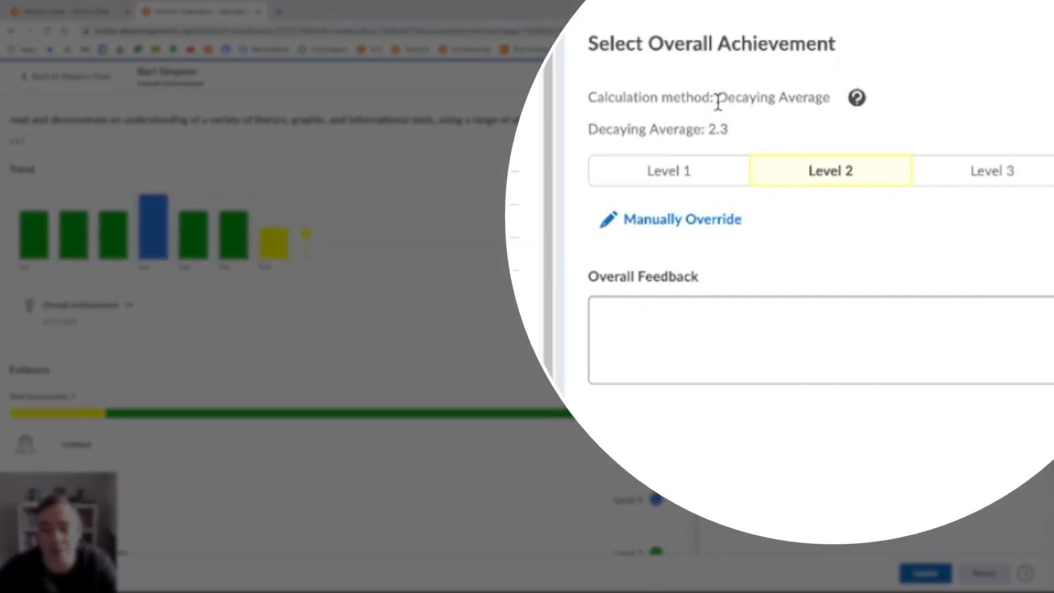
{"action": "left_click_drag", "start_coordinate": [722, 96], "coordinate": [834, 102]}
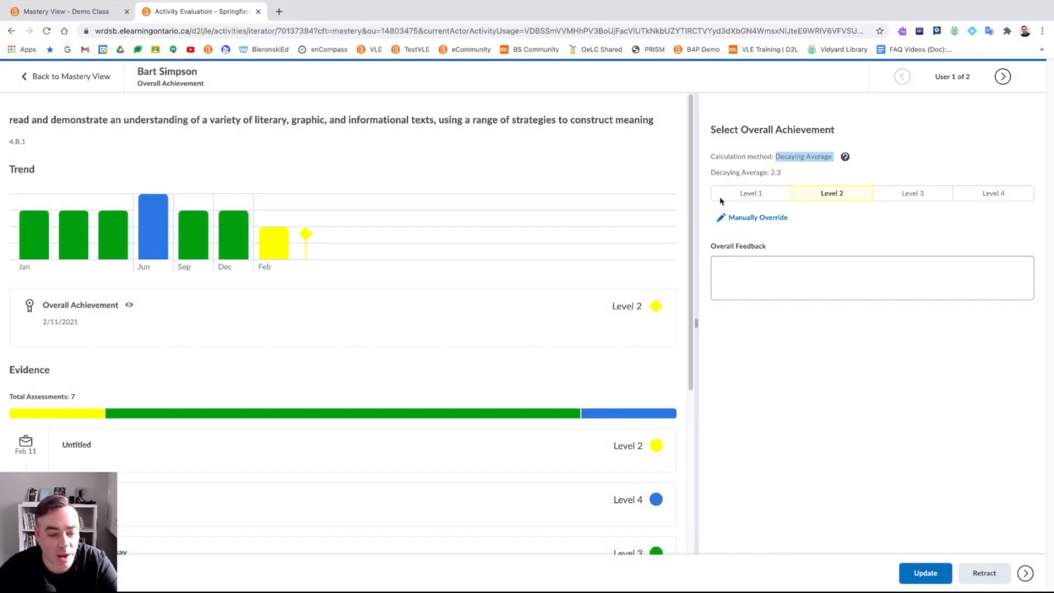
{"action": "mouse_move", "coordinate": [30, 234]}
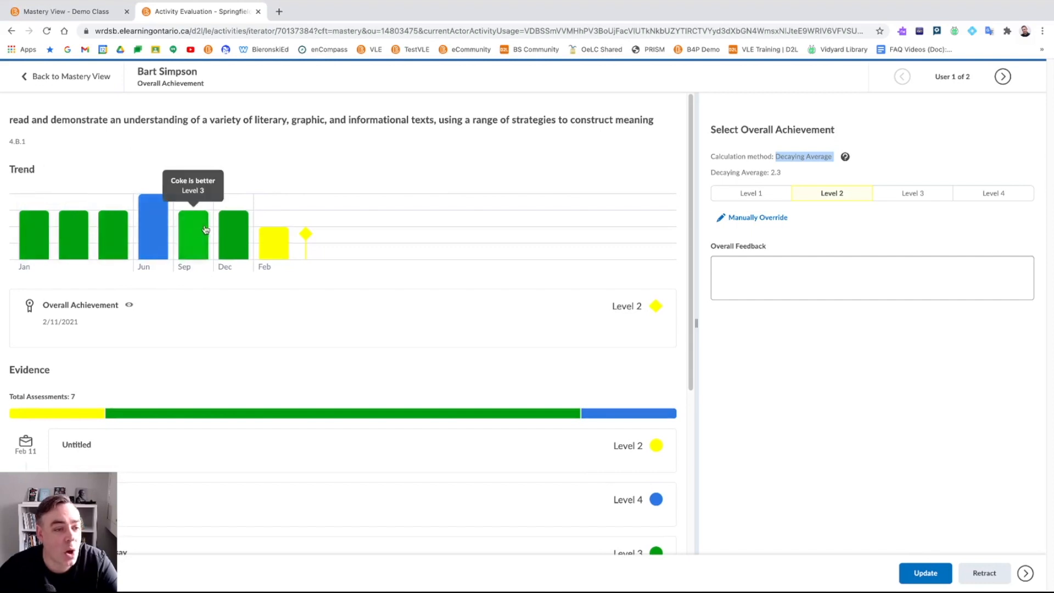
{"action": "mouse_move", "coordinate": [229, 227]}
{"action": "mouse_move", "coordinate": [273, 242]}
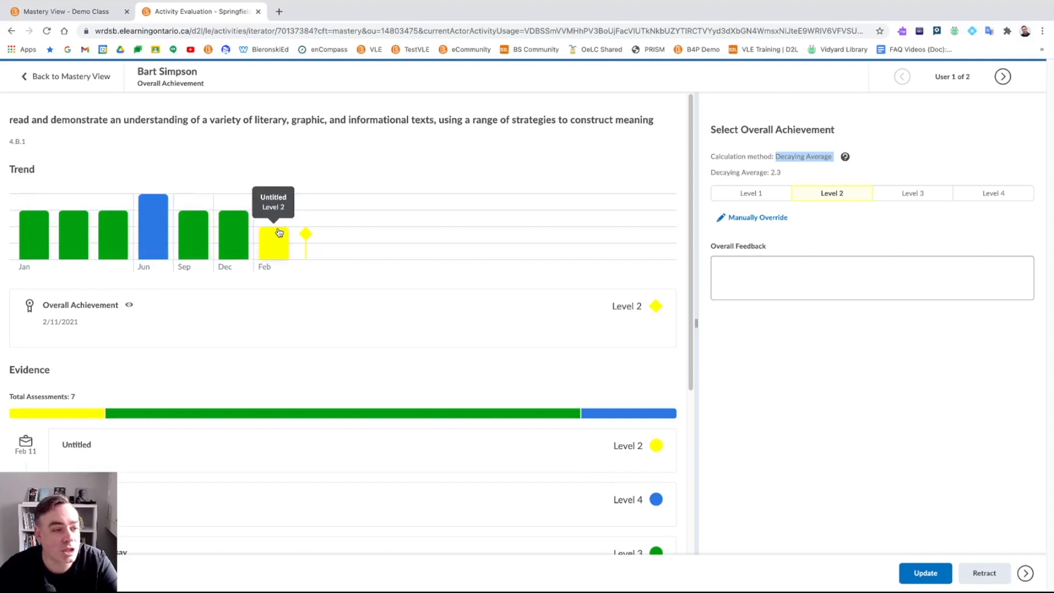
{"action": "left_click_drag", "start_coordinate": [8, 120], "coordinate": [655, 129]}
{"action": "left_click", "coordinate": [620, 168]}
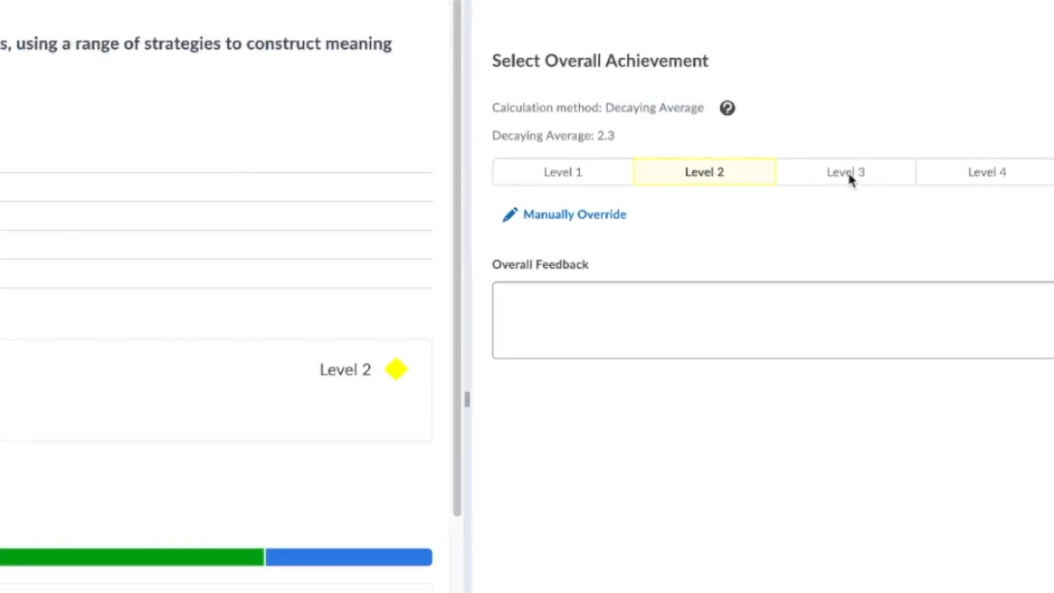
{"action": "left_click", "coordinate": [565, 219]}
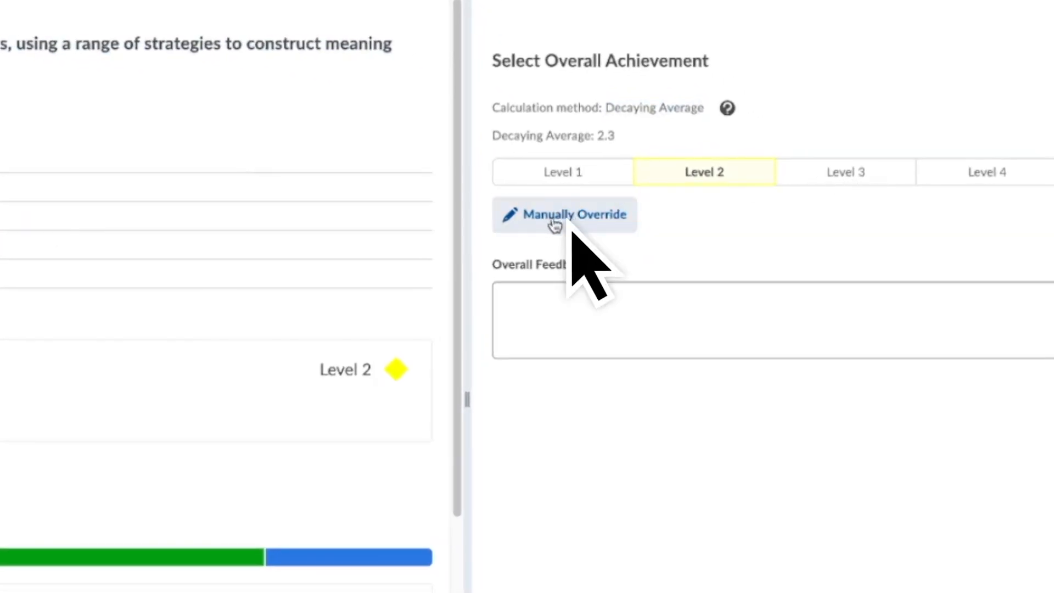
{"action": "left_click", "coordinate": [826, 185]}
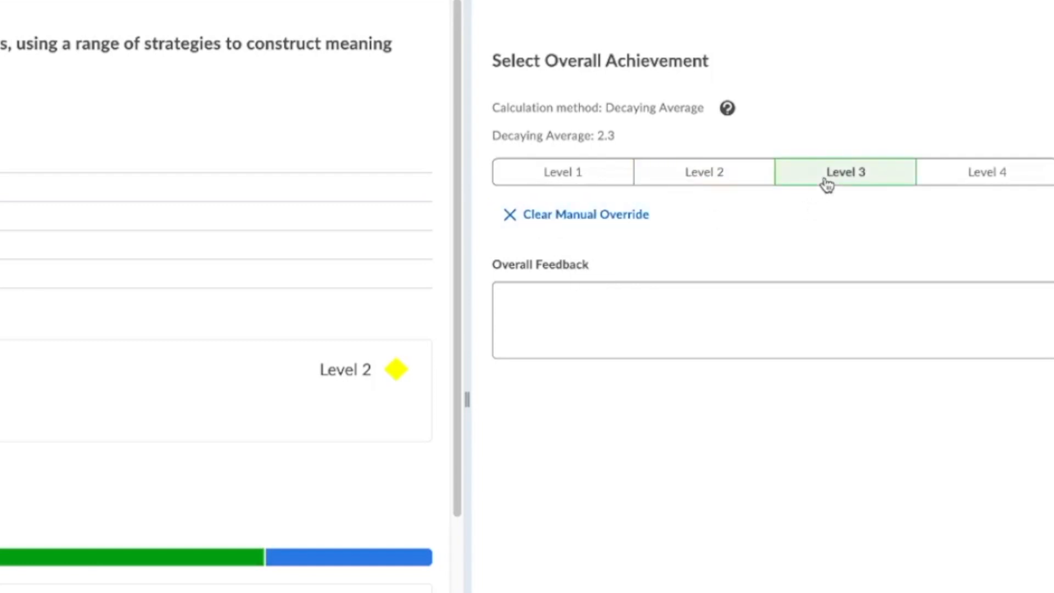
{"action": "left_click", "coordinate": [677, 296]}
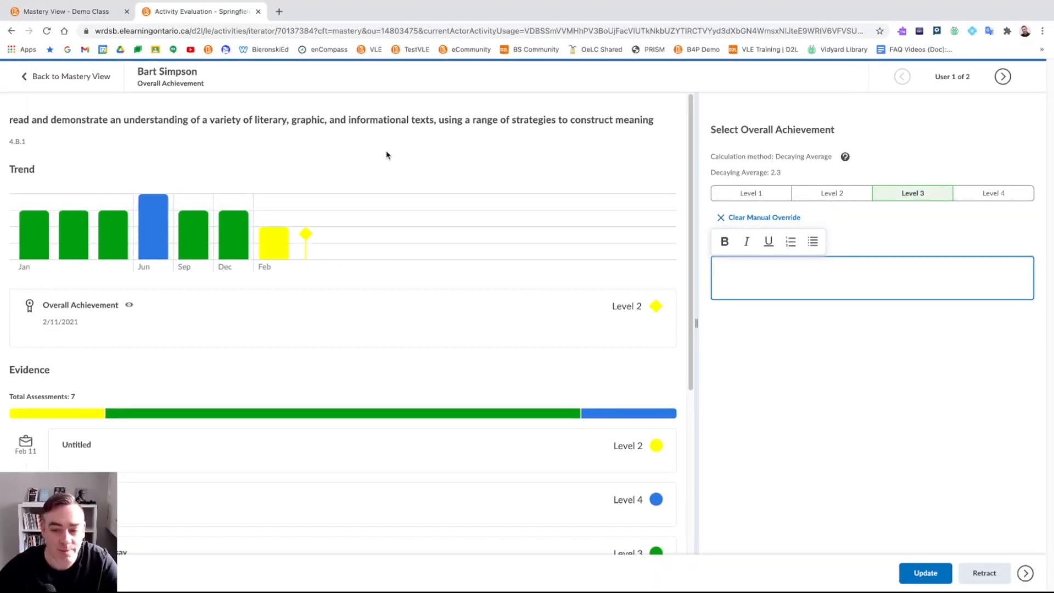
{"action": "left_click", "coordinate": [759, 348]}
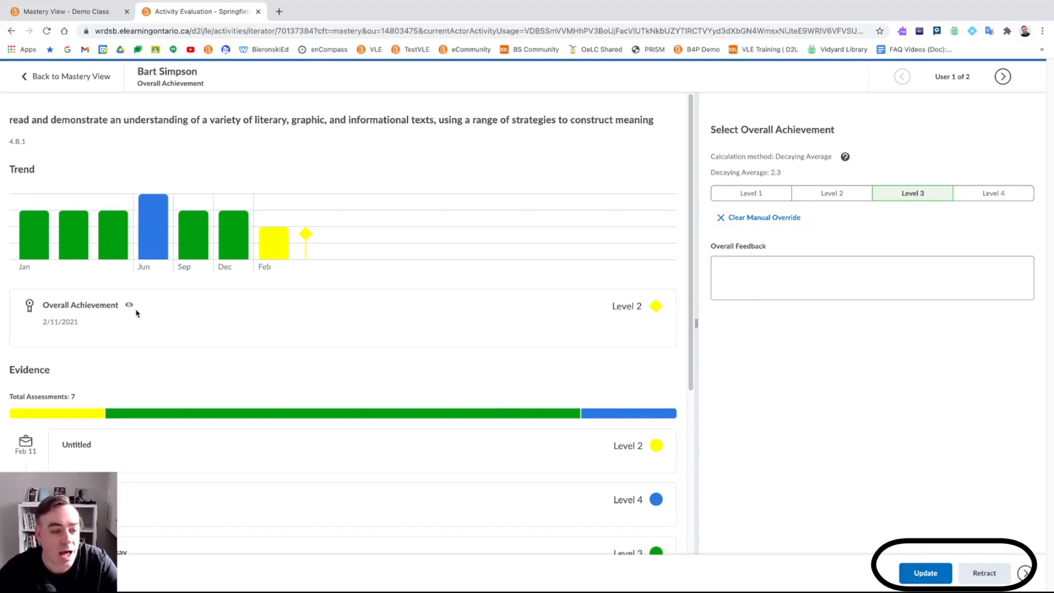
{"action": "scroll", "coordinate": [274, 321], "scroll_direction": "down", "scroll_amount": 1}
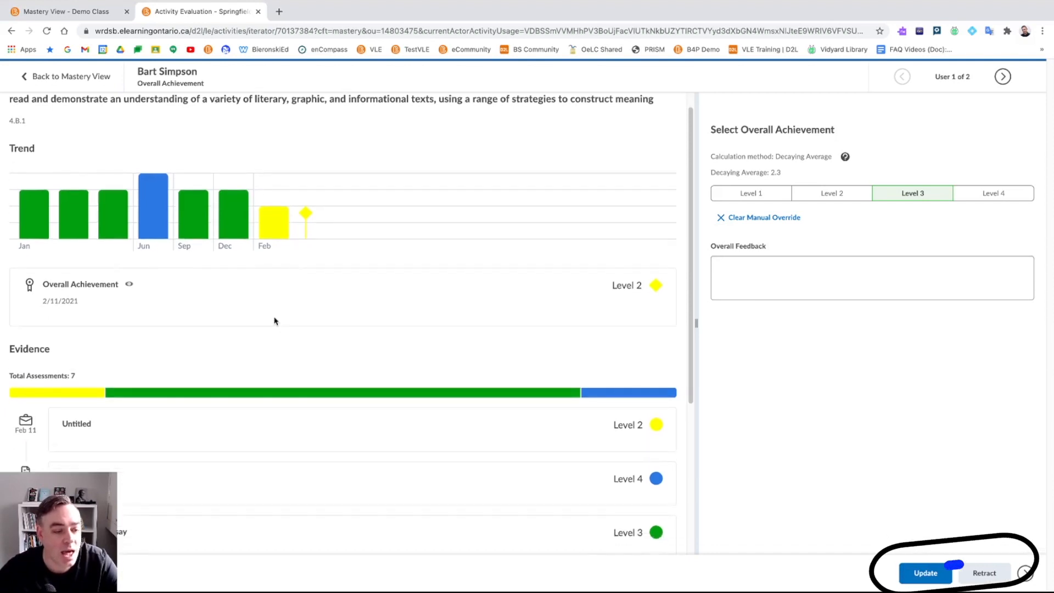
{"action": "scroll", "coordinate": [274, 321], "scroll_direction": "down", "scroll_amount": 5}
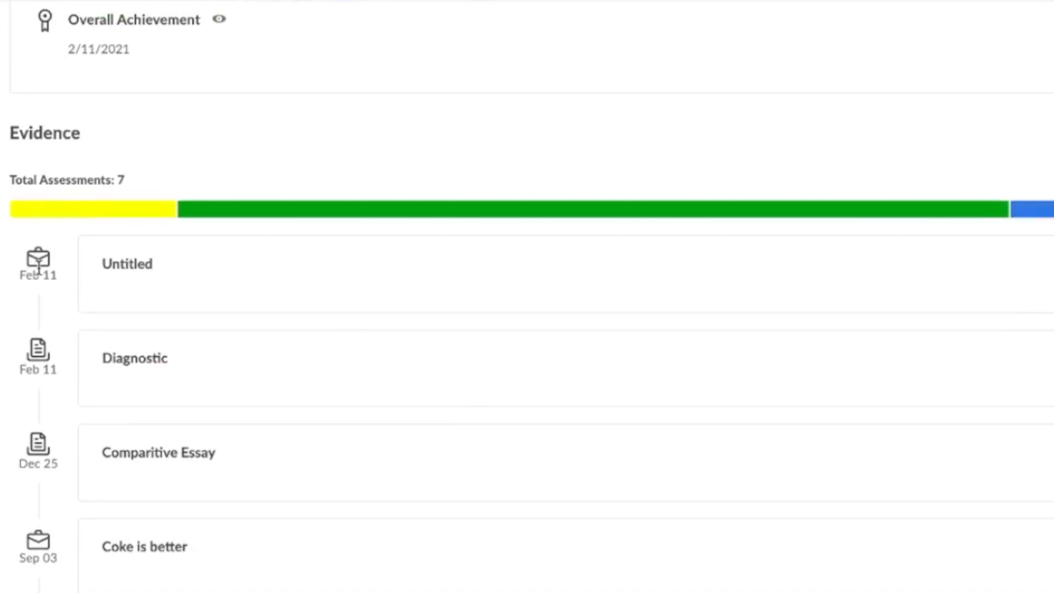
{"action": "scroll", "coordinate": [39, 267], "scroll_direction": "down", "scroll_amount": 1}
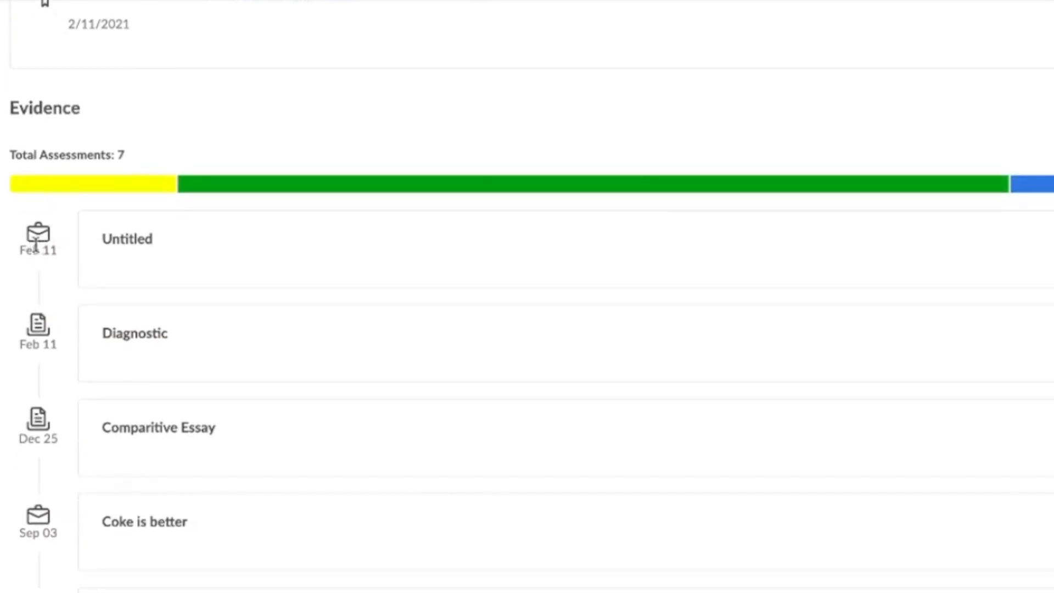
{"action": "scroll", "coordinate": [47, 334], "scroll_direction": "down", "scroll_amount": 2}
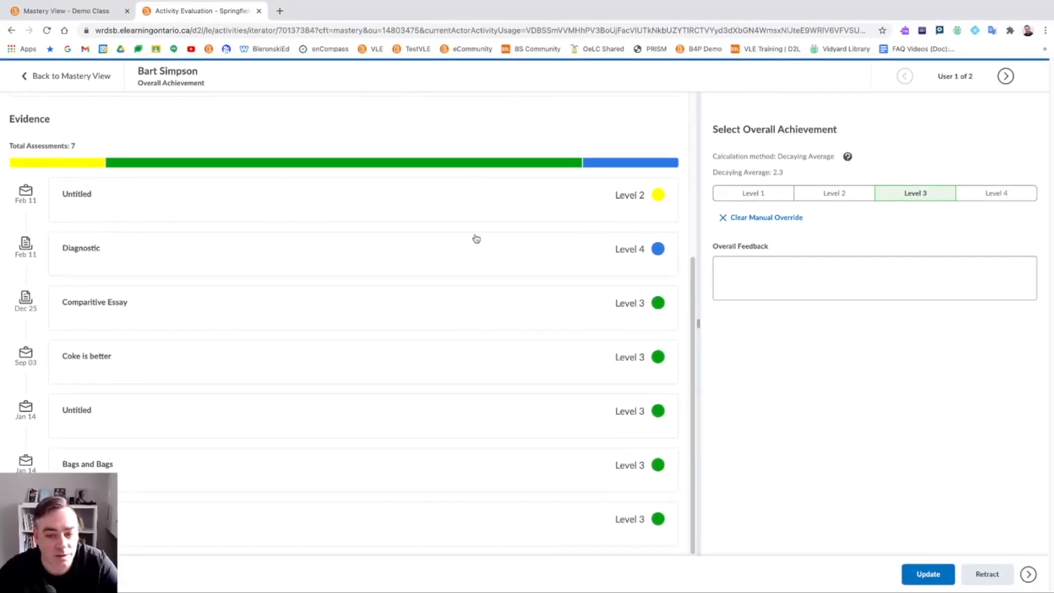
{"action": "scroll", "coordinate": [662, 306], "scroll_direction": "up", "scroll_amount": 4}
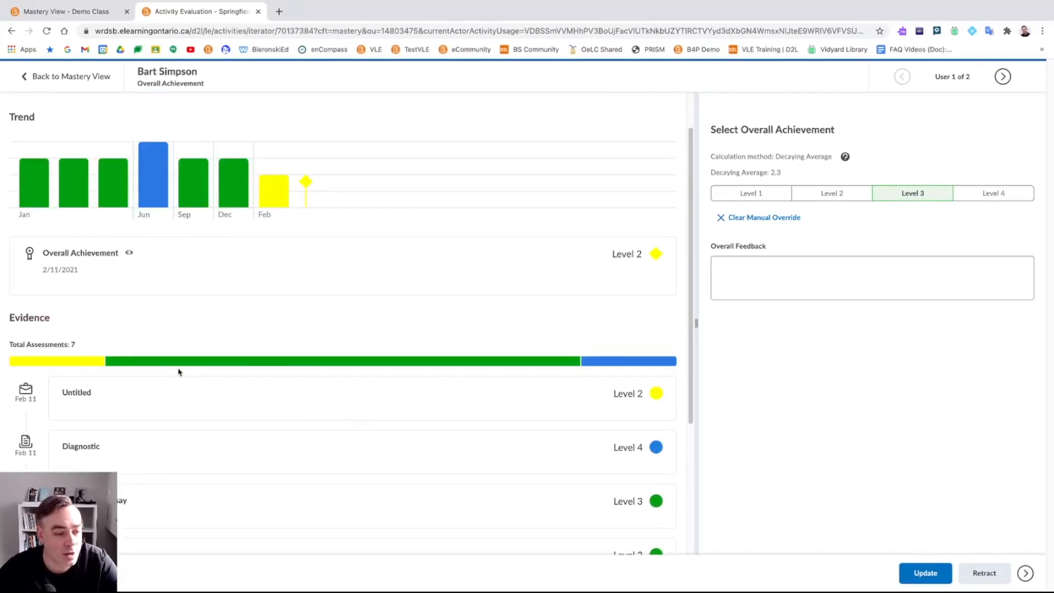
{"action": "mouse_move", "coordinate": [492, 363]}
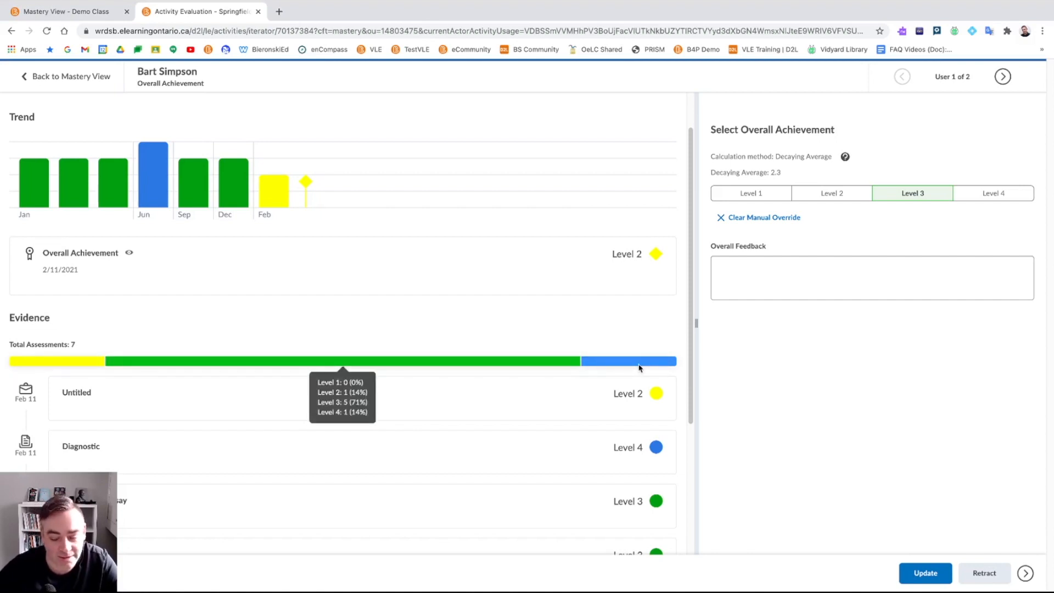
{"action": "scroll", "coordinate": [638, 367], "scroll_direction": "up", "scroll_amount": 2}
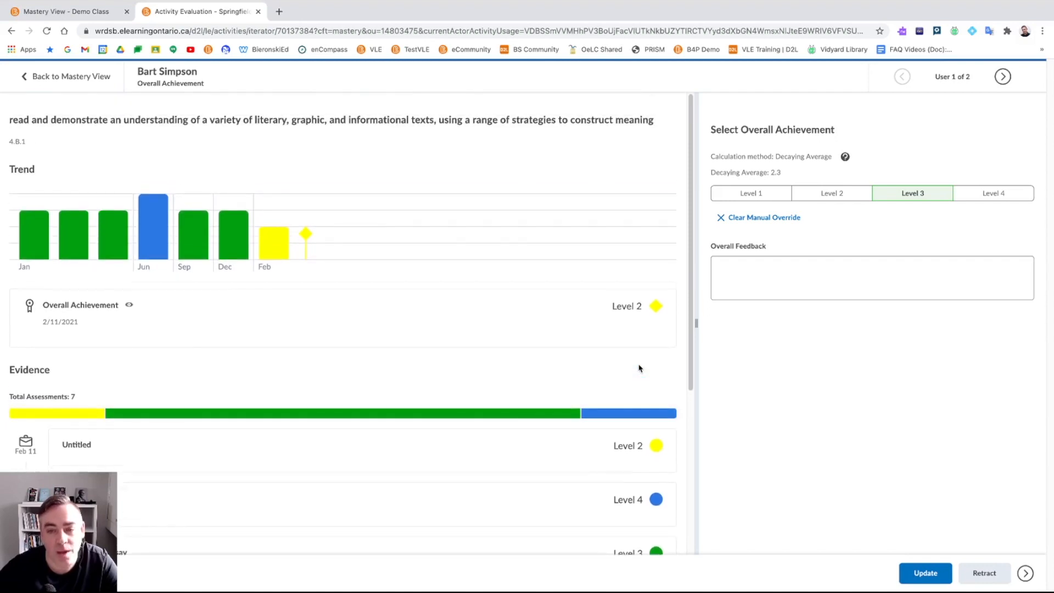
- Stay on the evaluation and save the first student's 4.B.1 overall achievement as Level 3
{"action": "left_click", "coordinate": [95, 77]}
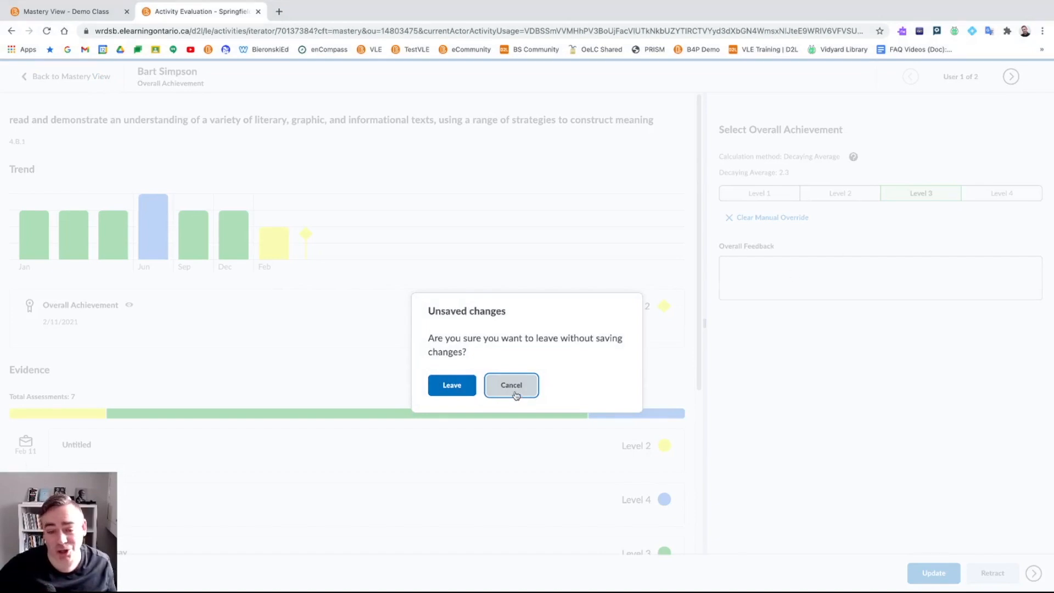
{"action": "left_click", "coordinate": [511, 386]}
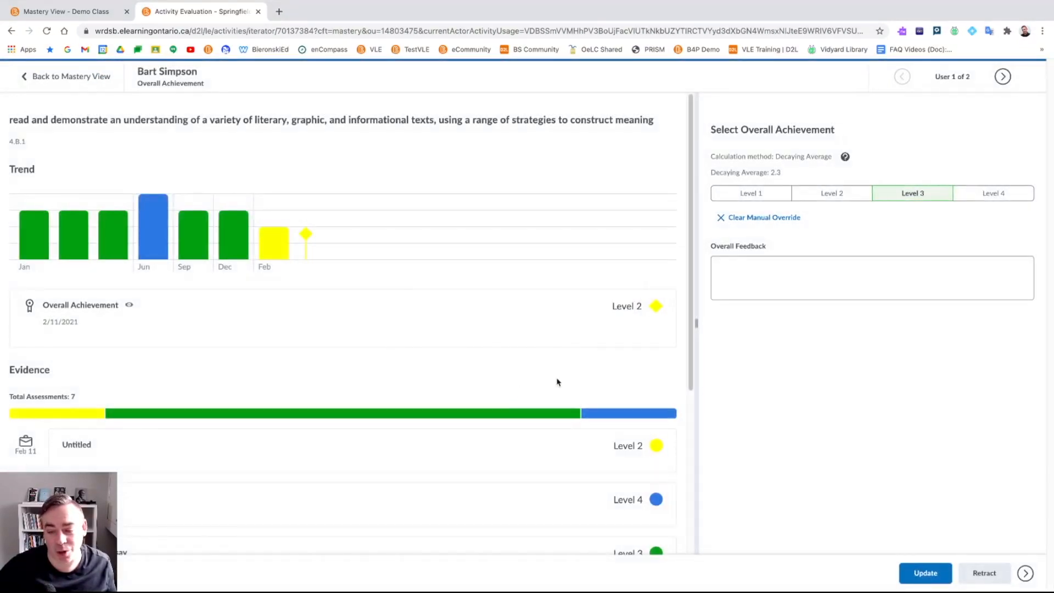
{"action": "left_click", "coordinate": [921, 577]}
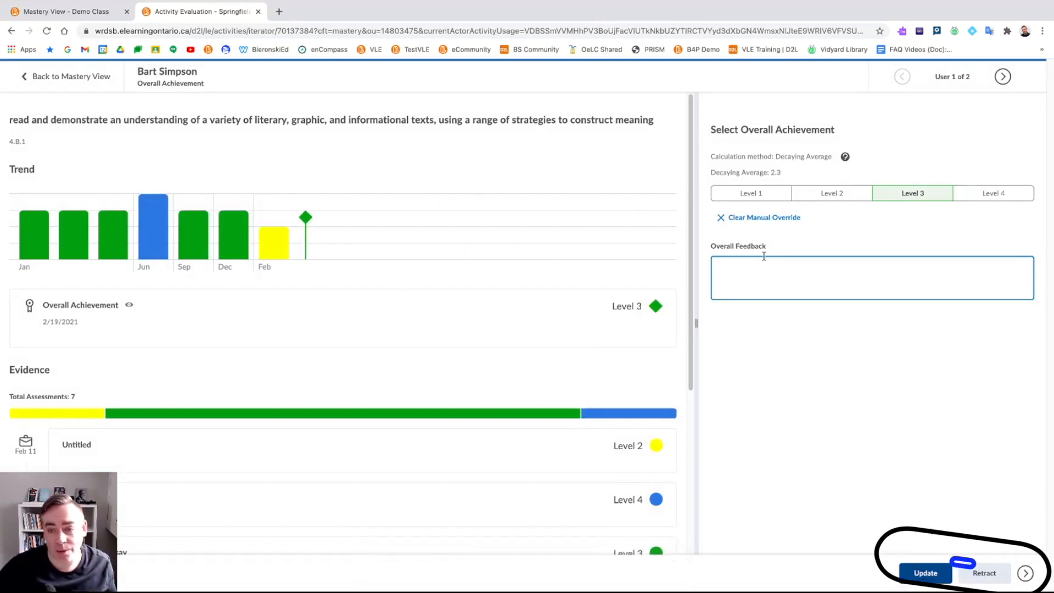
- Retract the evaluation, save it as a draft, and return to Mastery View showing Level 3*
{"action": "left_click", "coordinate": [981, 575]}
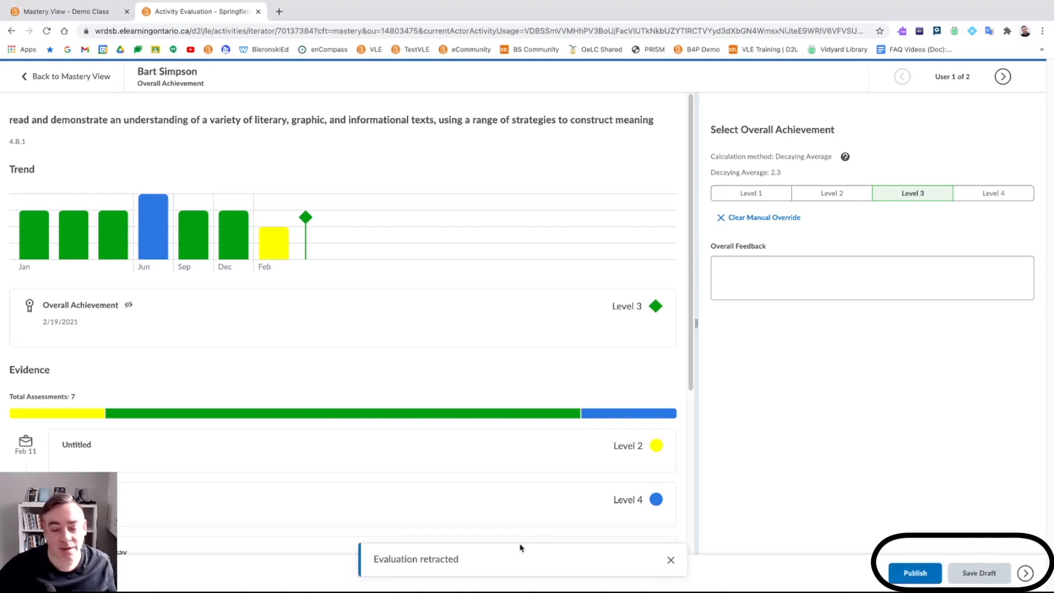
{"action": "left_click", "coordinate": [980, 577]}
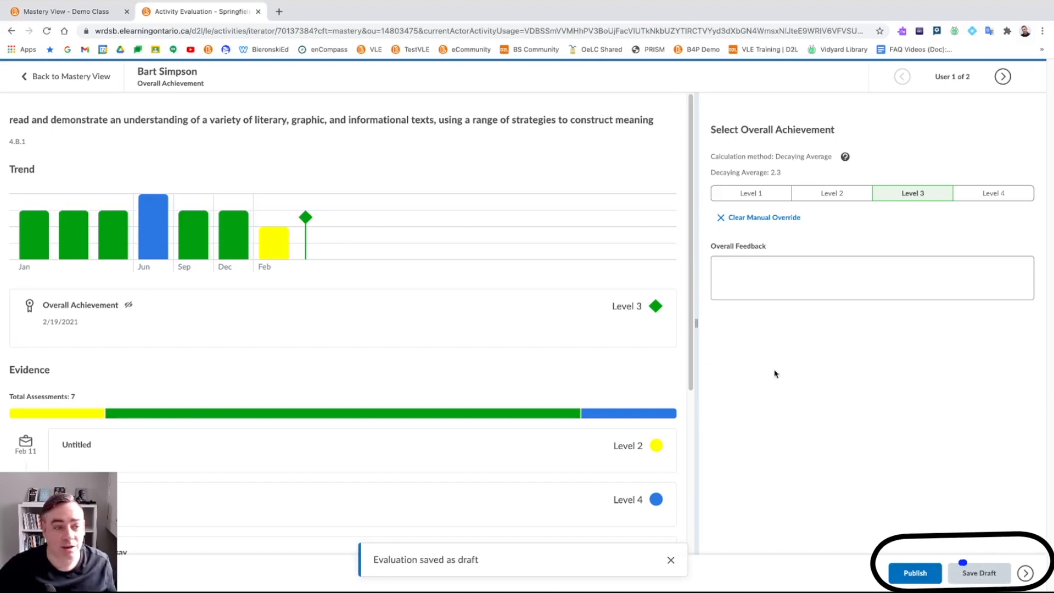
{"action": "left_click", "coordinate": [71, 78]}
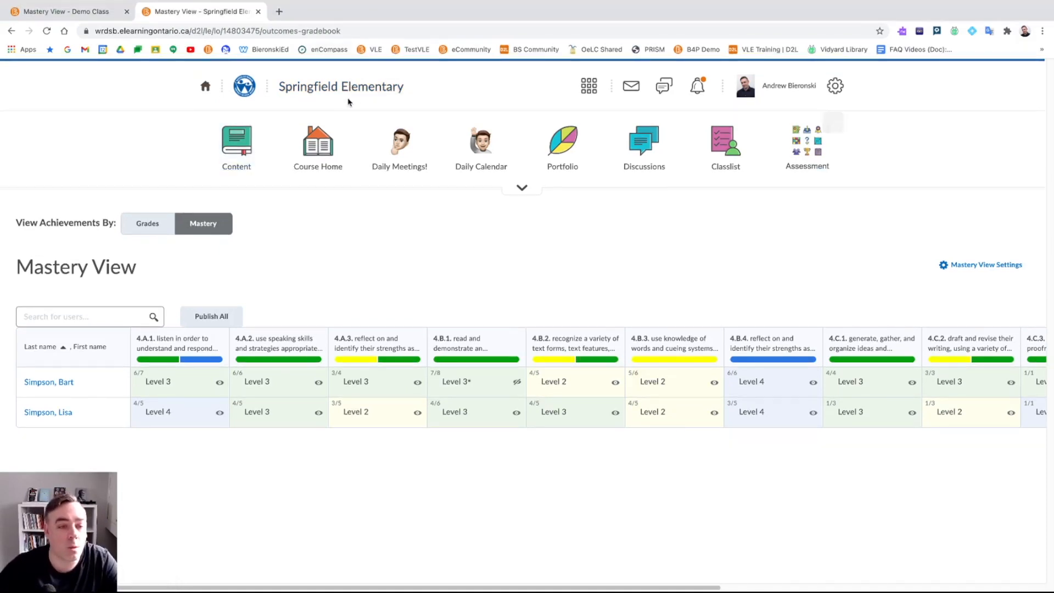
- Open Class Progress from the Assessment menu and view the first student's progress summary
{"action": "left_click", "coordinate": [819, 156]}
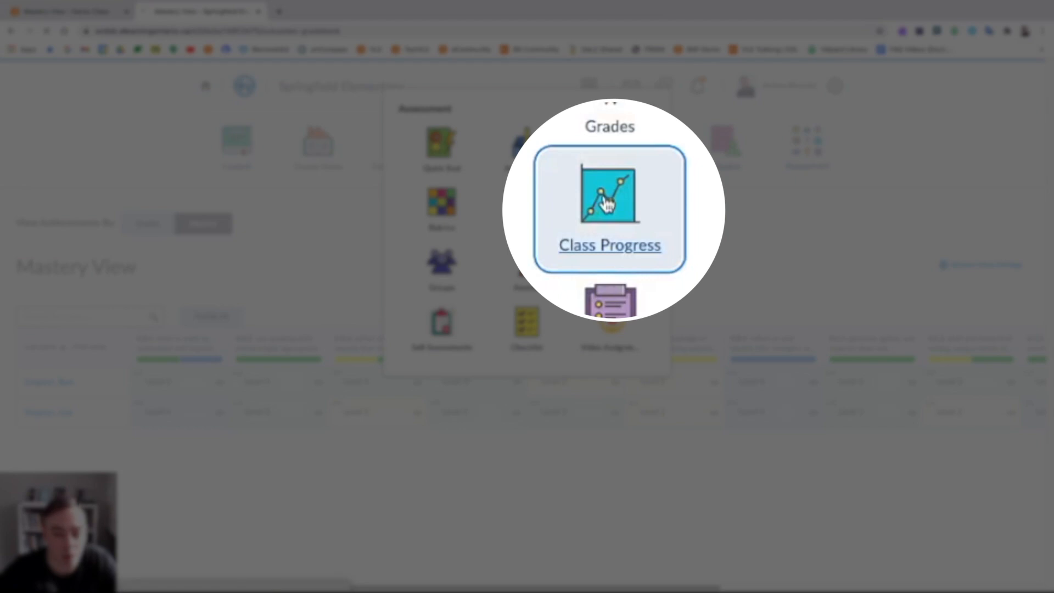
{"action": "left_click", "coordinate": [608, 202]}
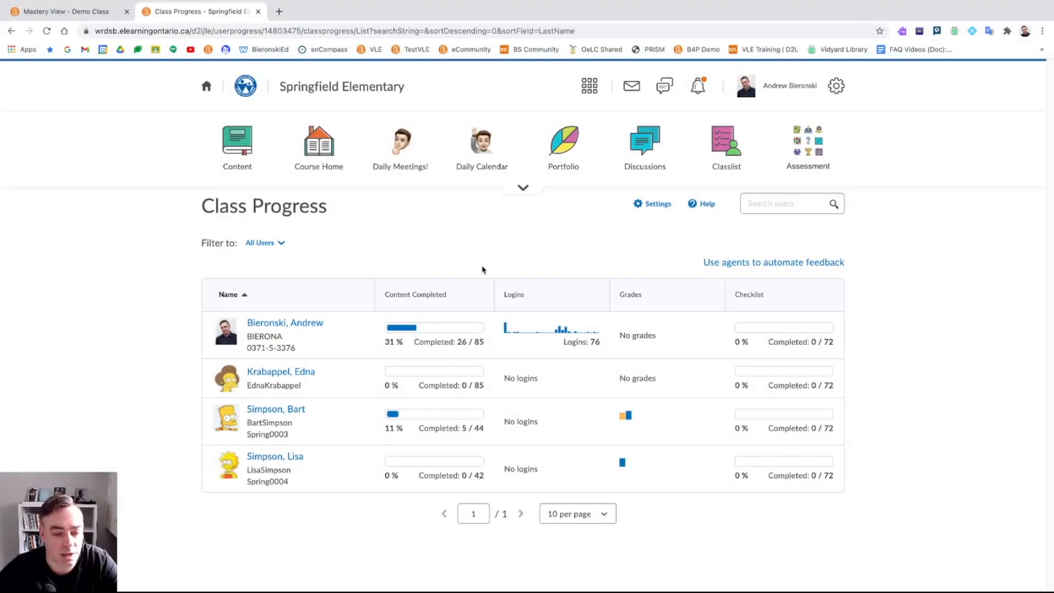
{"action": "left_click", "coordinate": [274, 410]}
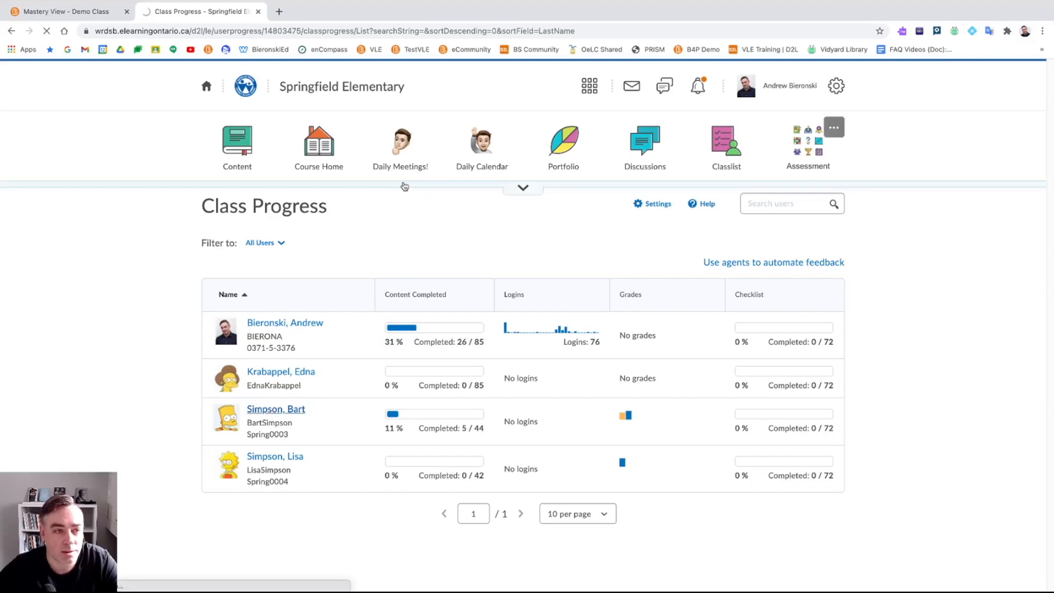
{"action": "scroll", "coordinate": [352, 344], "scroll_direction": "down", "scroll_amount": 1}
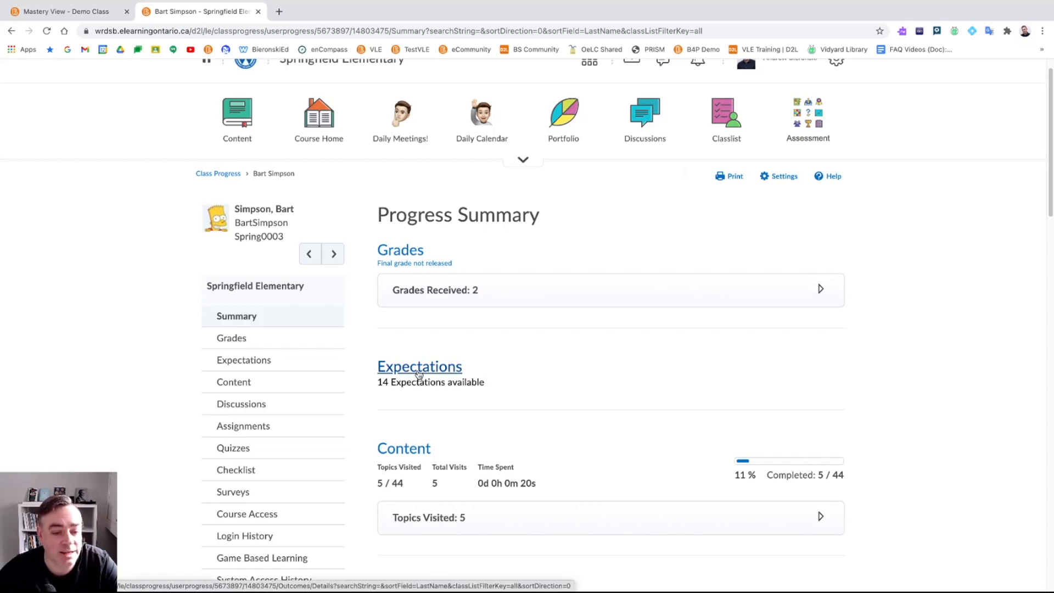
- Open the student's Expectations progress and browse the Media Literacy, Oral Communication and Reading charts
{"action": "left_click", "coordinate": [418, 374]}
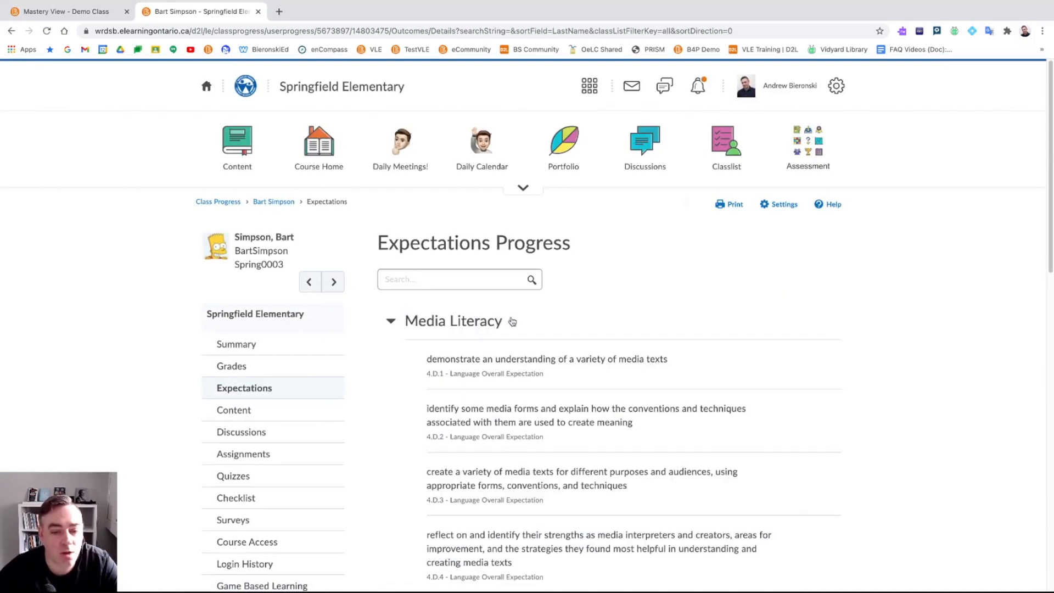
{"action": "scroll", "coordinate": [616, 280], "scroll_direction": "down", "scroll_amount": 5}
{"action": "scroll", "coordinate": [471, 281], "scroll_direction": "up", "scroll_amount": 3}
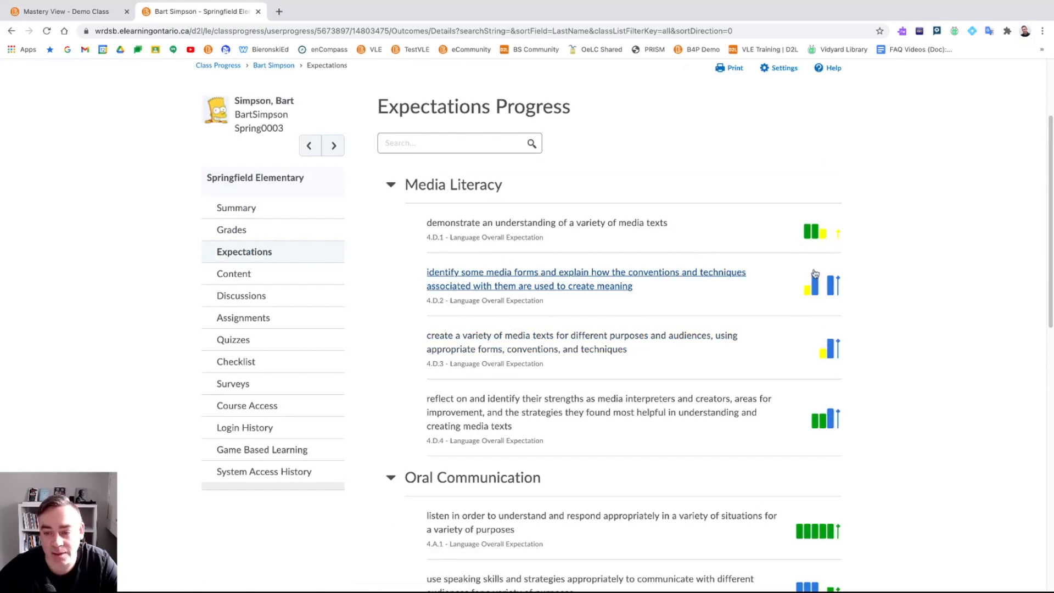
{"action": "scroll", "coordinate": [807, 244], "scroll_direction": "down", "scroll_amount": 2}
{"action": "mouse_move", "coordinate": [800, 415]}
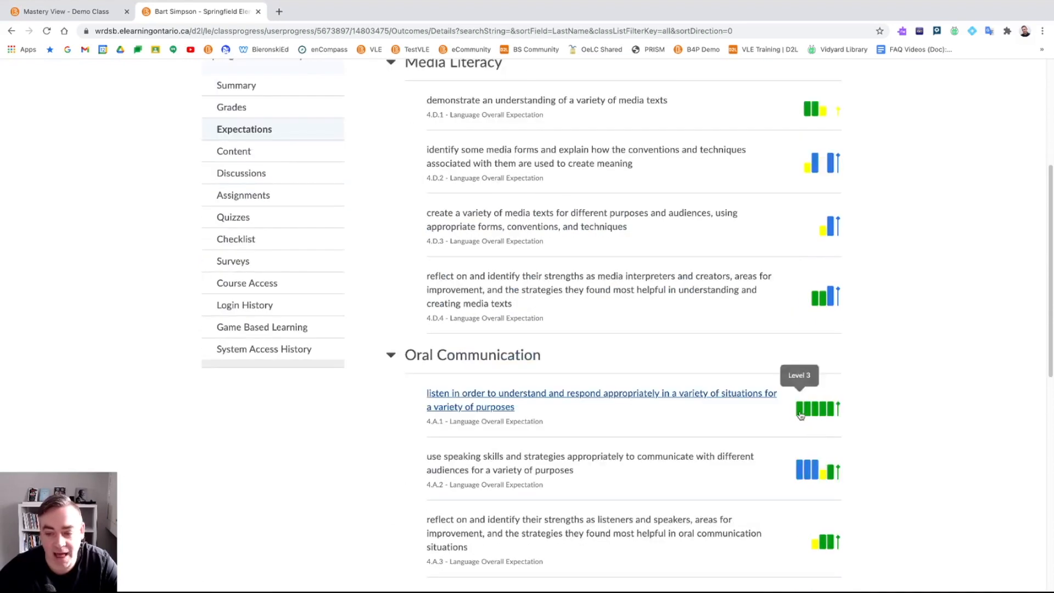
{"action": "mouse_move", "coordinate": [797, 477]}
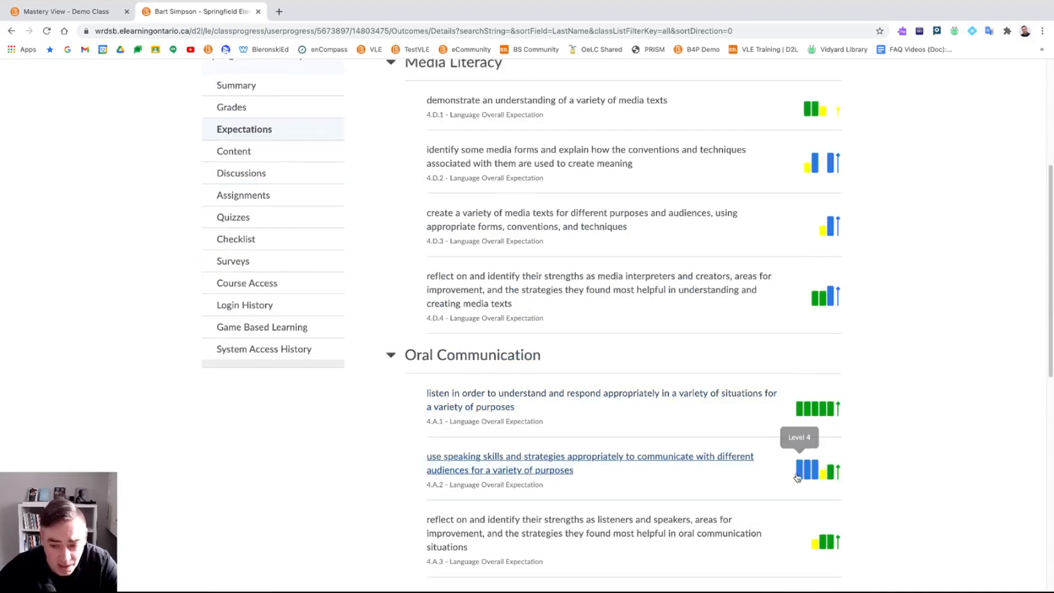
{"action": "mouse_move", "coordinate": [829, 471]}
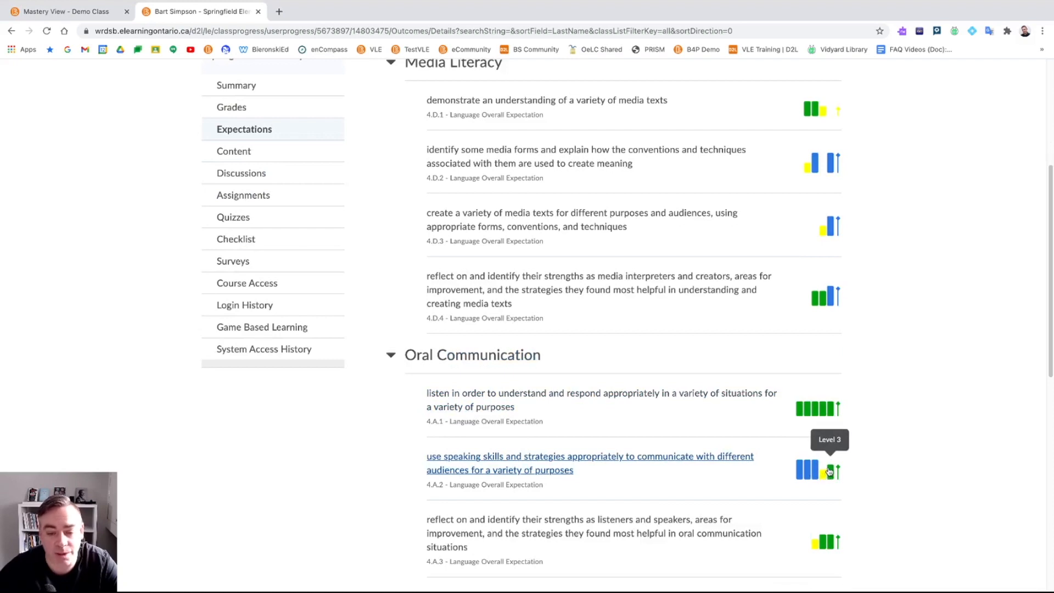
{"action": "scroll", "coordinate": [676, 392], "scroll_direction": "down", "scroll_amount": 1}
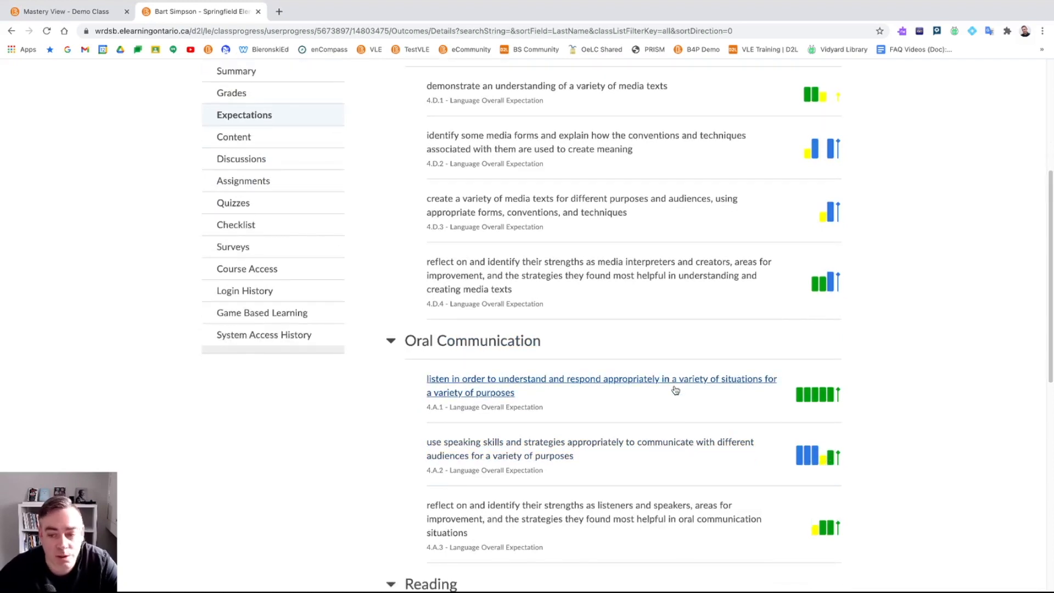
{"action": "scroll", "coordinate": [675, 390], "scroll_direction": "down", "scroll_amount": 3}
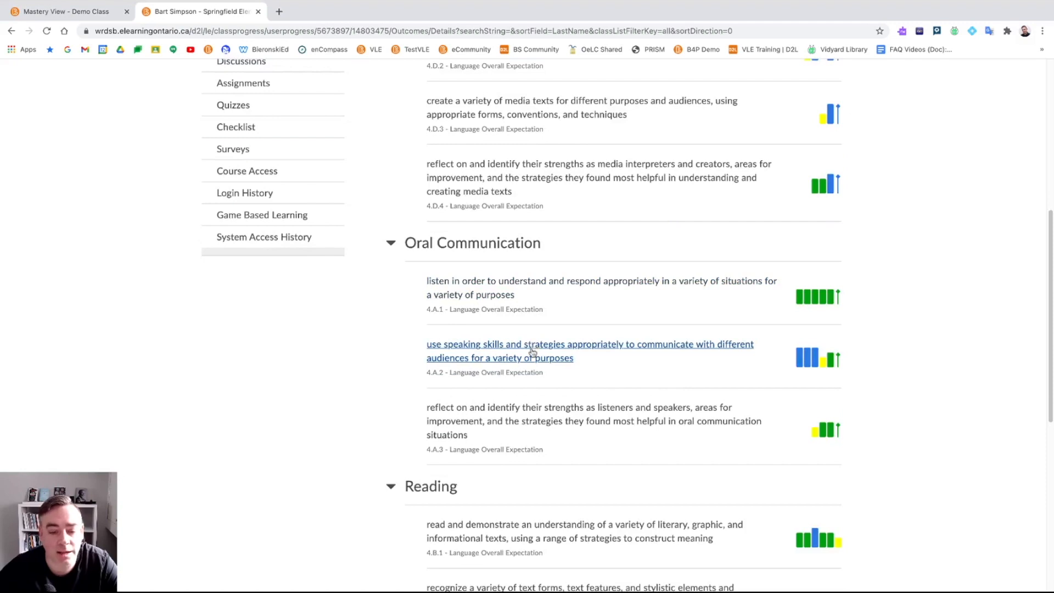
{"action": "scroll", "coordinate": [533, 347], "scroll_direction": "down", "scroll_amount": 3}
- Review the 4.B.1 reading expectation's monthly trend and 7 evidence items, then return to Springfield Elementary
{"action": "left_click", "coordinate": [515, 422]}
{"action": "scroll", "coordinate": [515, 422], "scroll_direction": "up", "scroll_amount": 5}
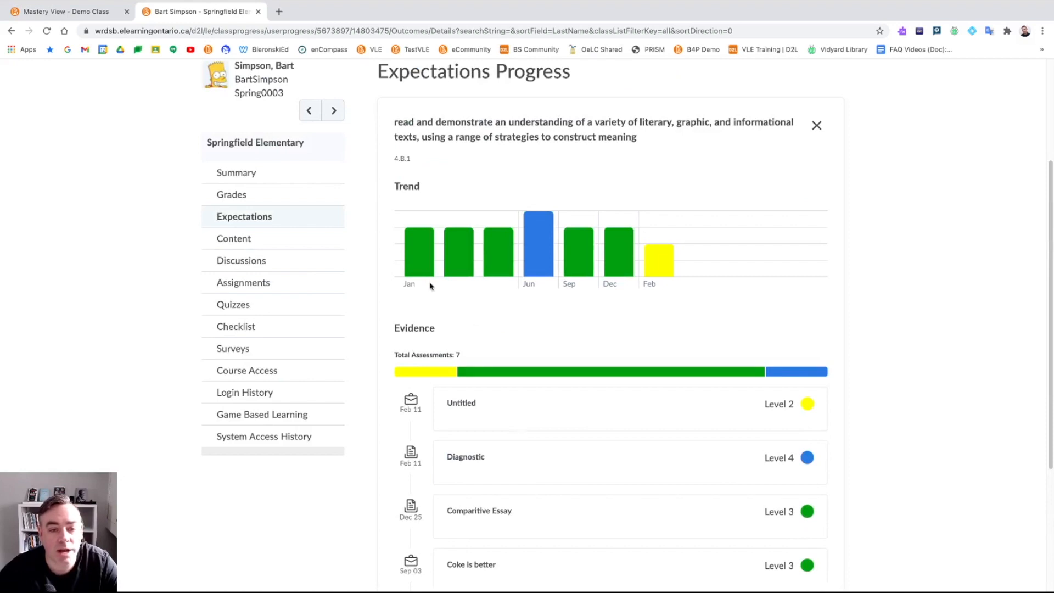
{"action": "mouse_move", "coordinate": [670, 268]}
{"action": "scroll", "coordinate": [682, 251], "scroll_direction": "up", "scroll_amount": 1}
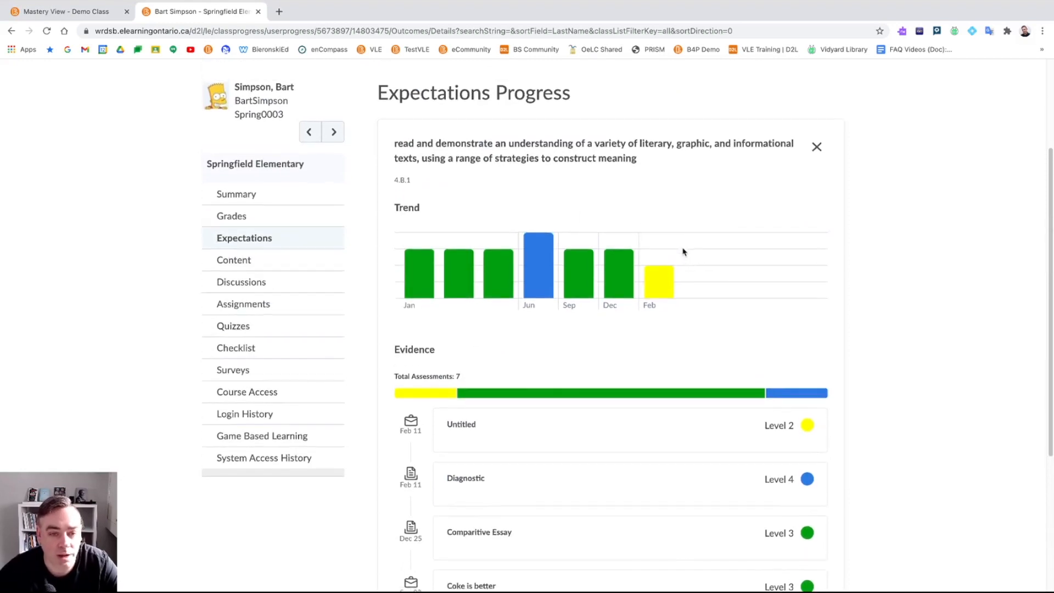
{"action": "scroll", "coordinate": [631, 267], "scroll_direction": "down", "scroll_amount": 5}
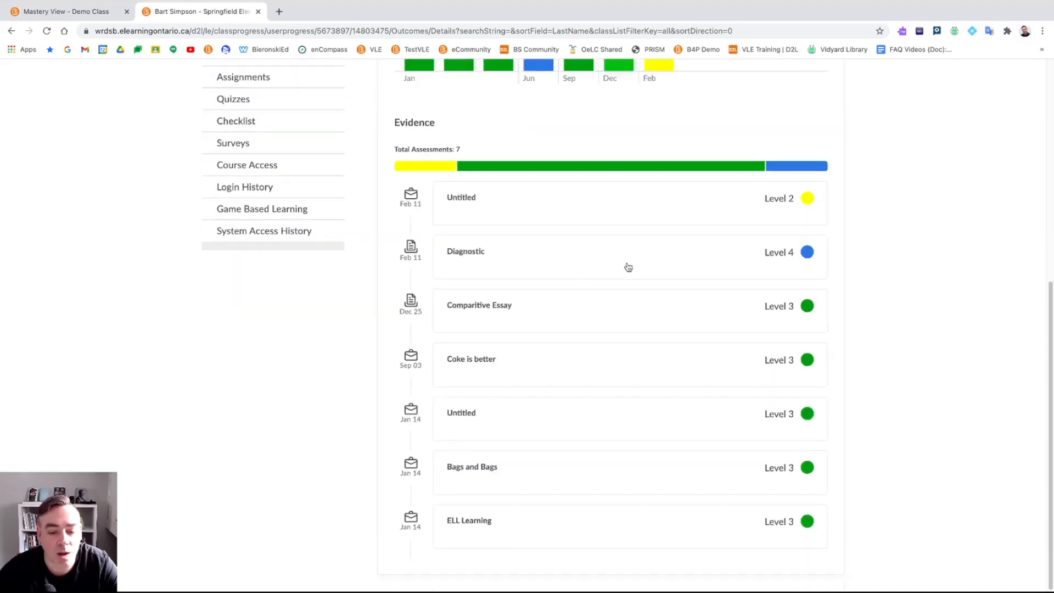
{"action": "scroll", "coordinate": [629, 267], "scroll_direction": "up", "scroll_amount": 8}
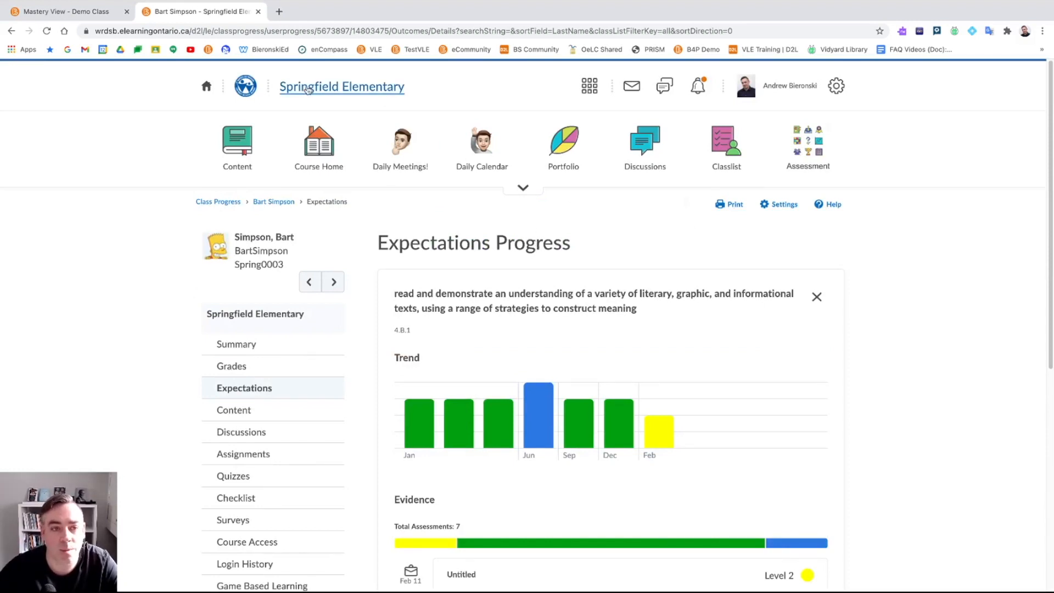
{"action": "left_click", "coordinate": [308, 91]}
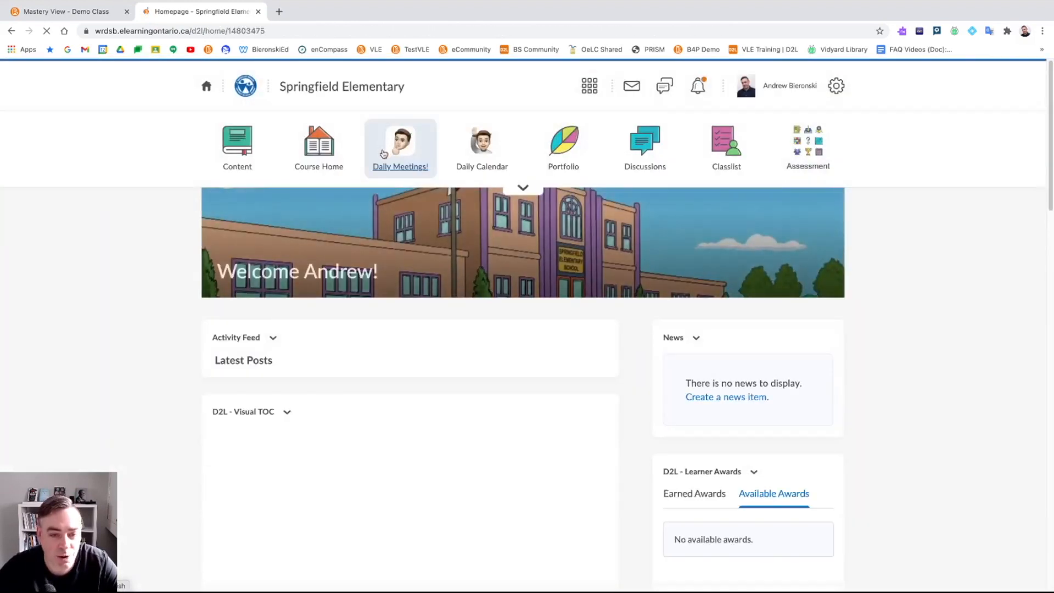